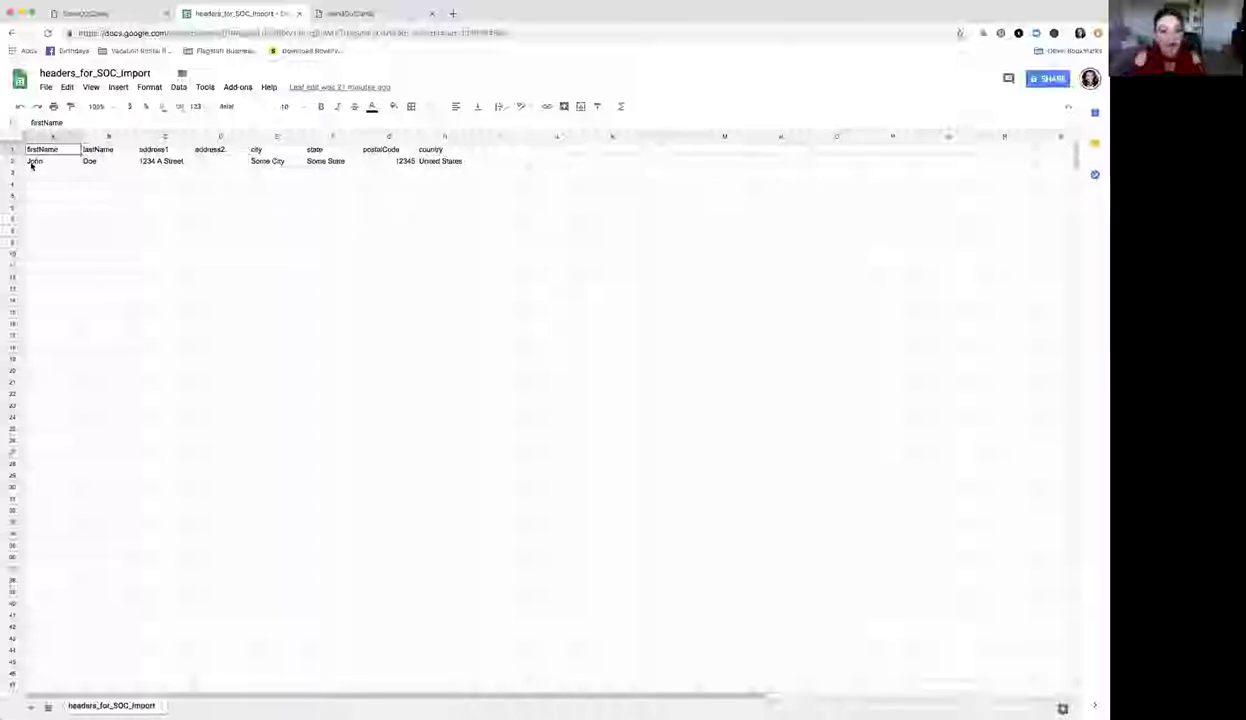
# Step: Switch to SendOutCards and examine the contact import page and its file selection dialog
pyautogui.click(352, 14)
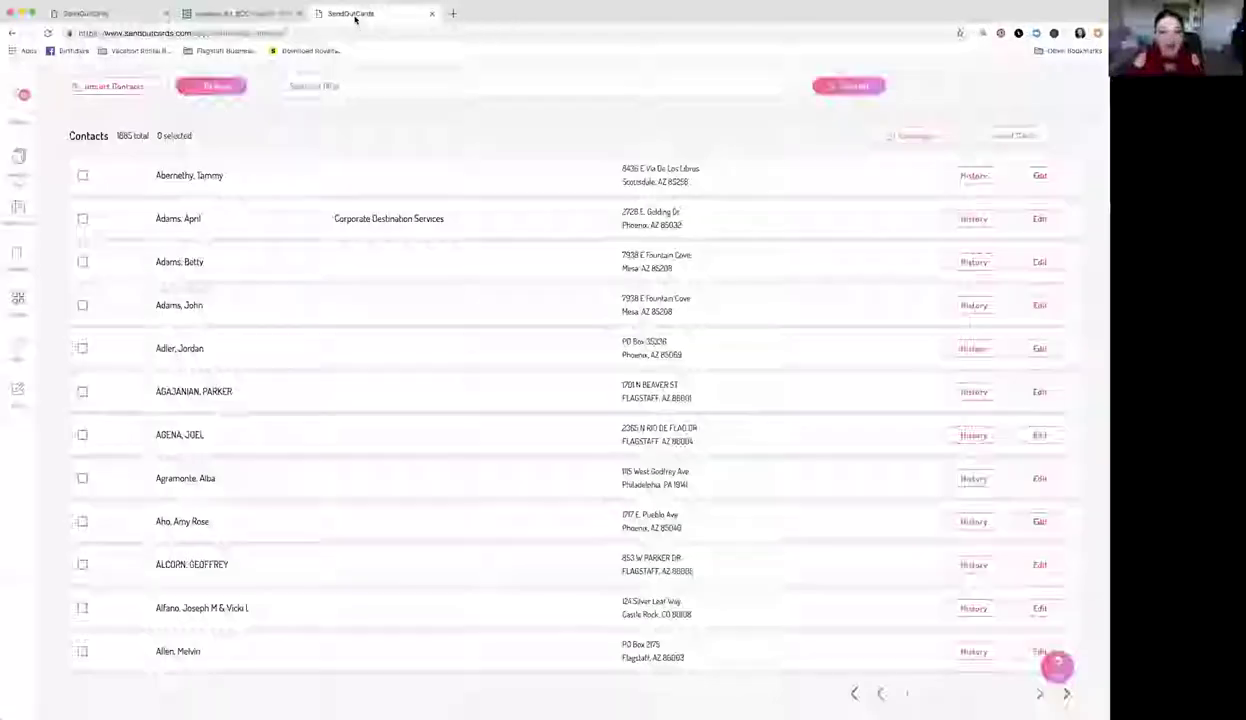
pyautogui.click(105, 92)
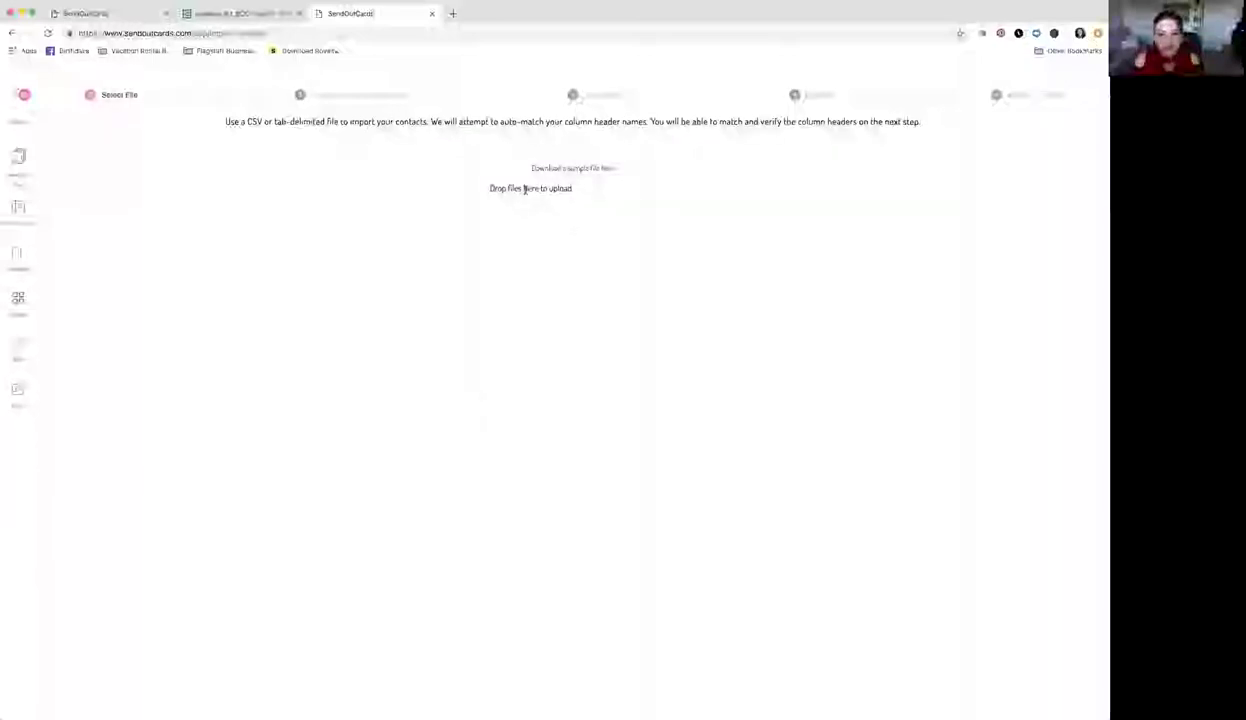
pyautogui.click(451, 172)
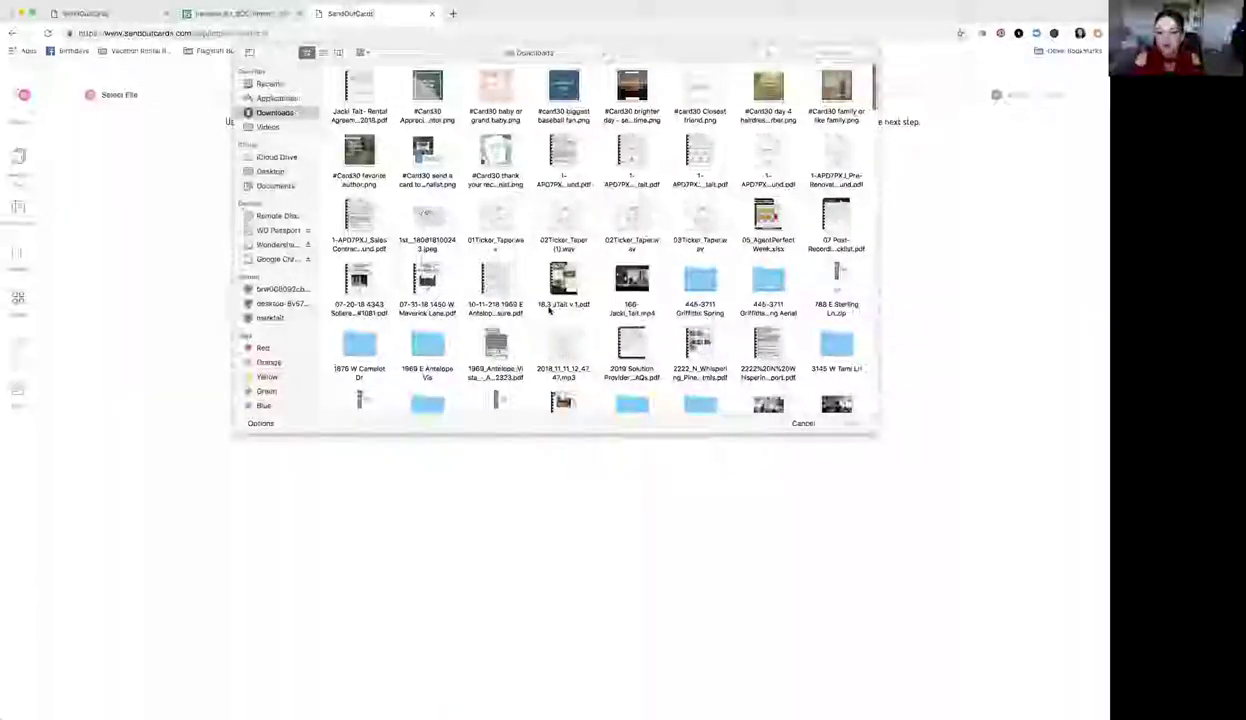
pyautogui.click(803, 423)
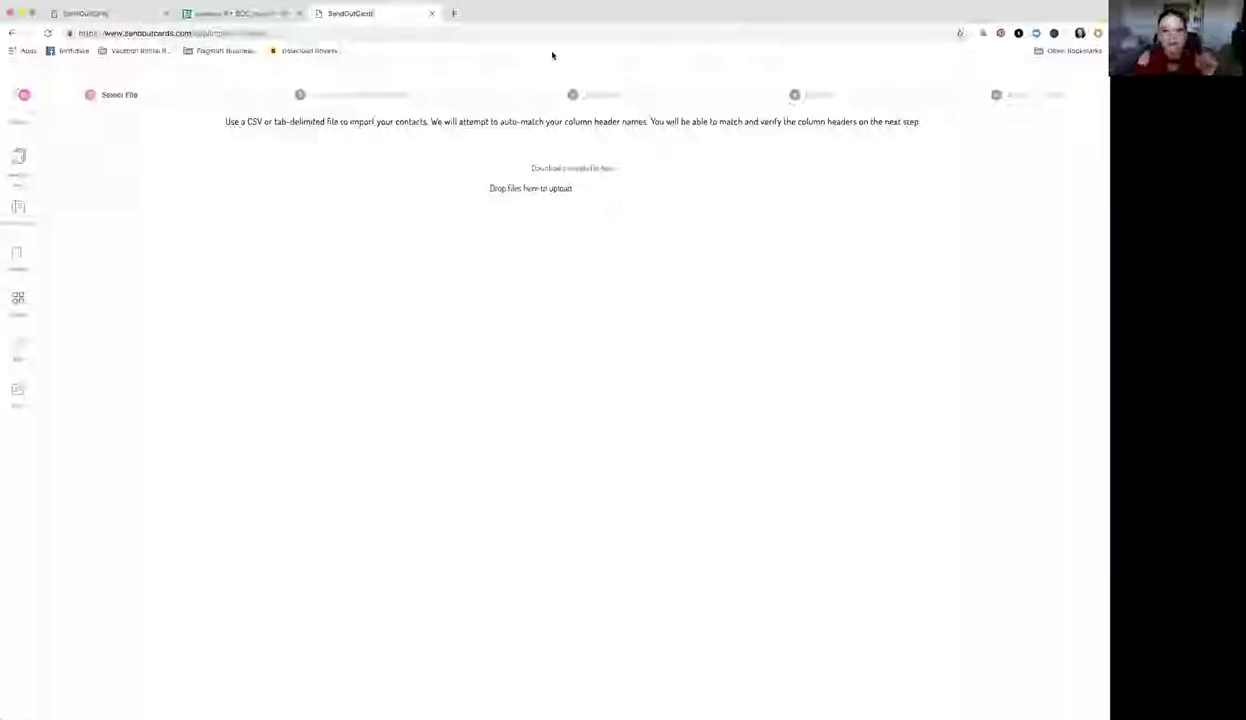
pyautogui.click(302, 32)
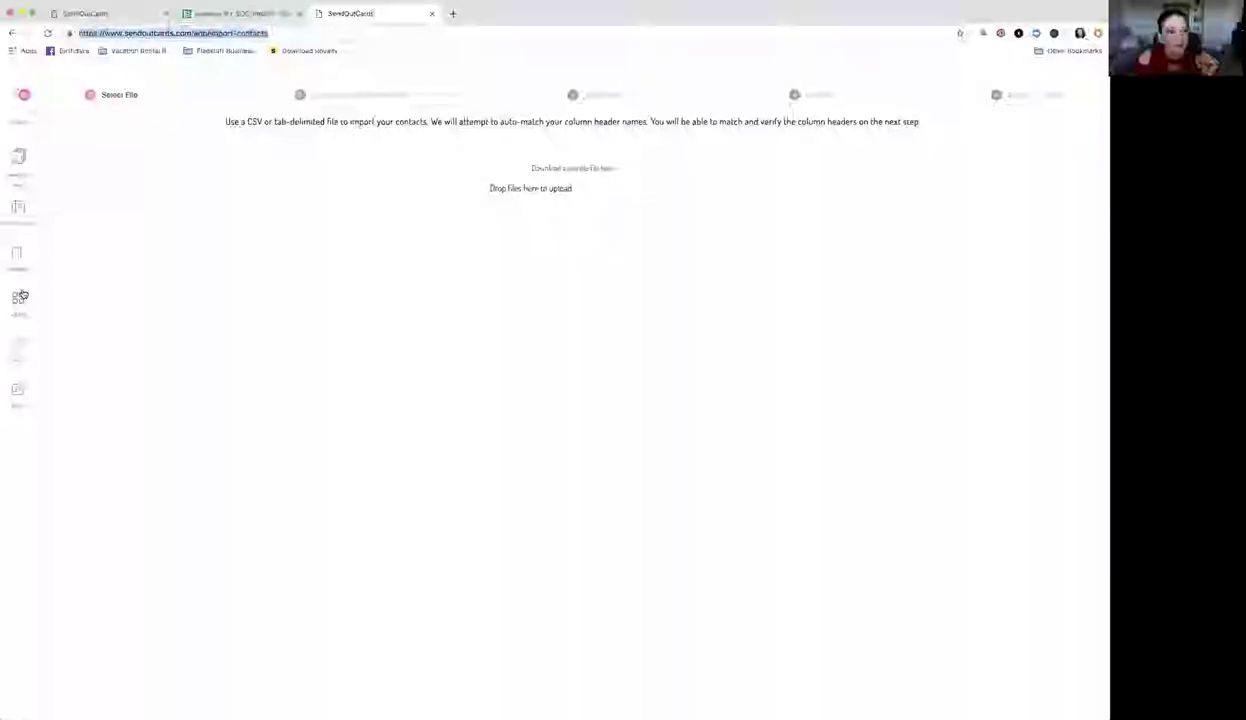
# Step: Return to the relationship manager's contact list, look through the contacts and open the fifth contact for editing
pyautogui.click(17, 210)
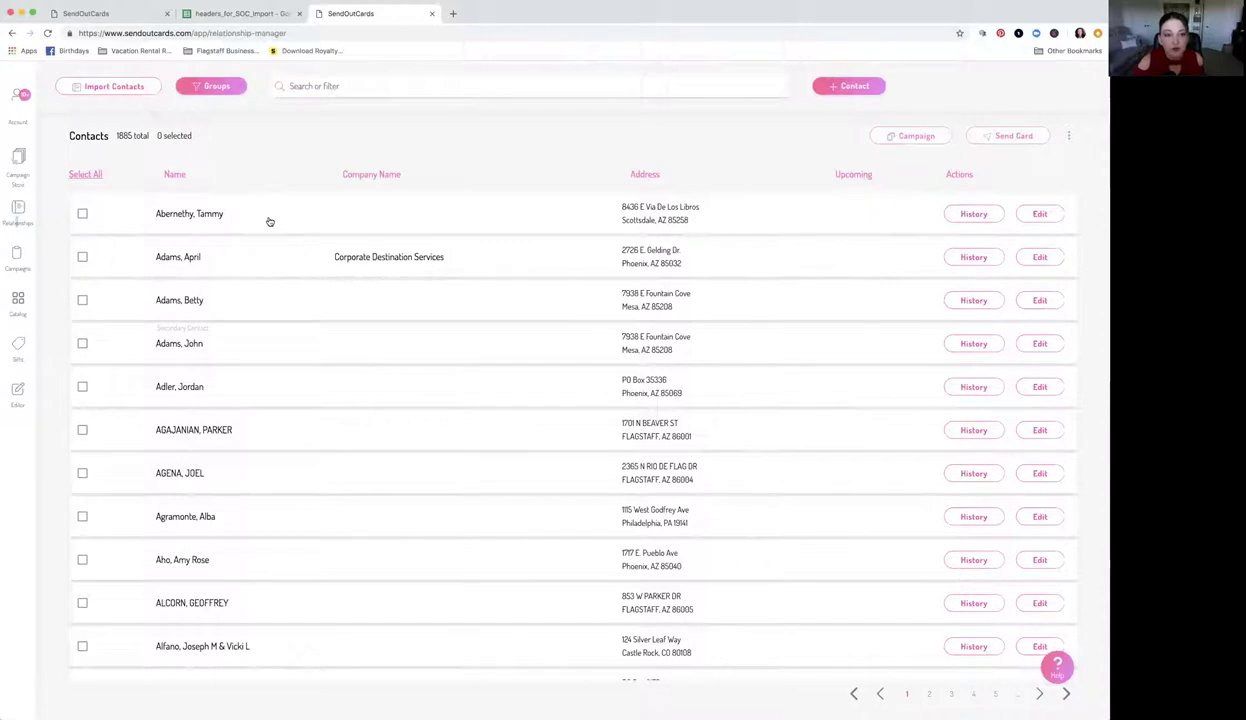
pyautogui.scroll(-4, 284, 385)
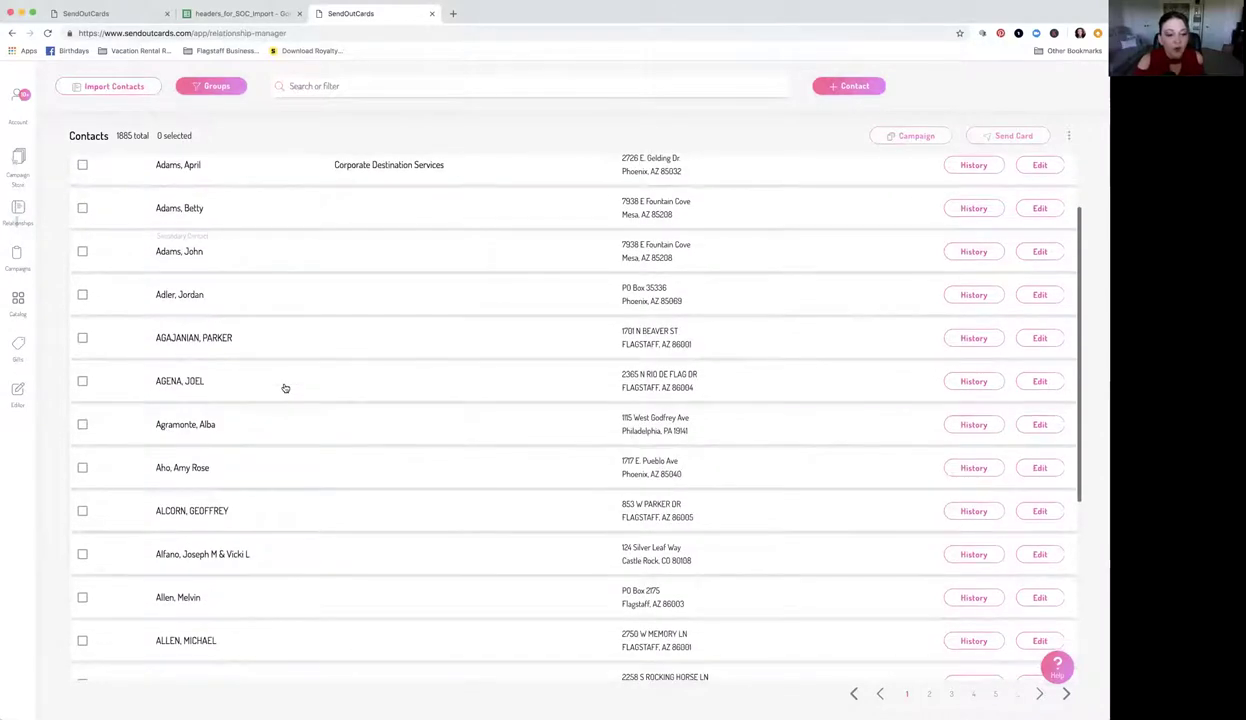
pyautogui.scroll(4, 284, 385)
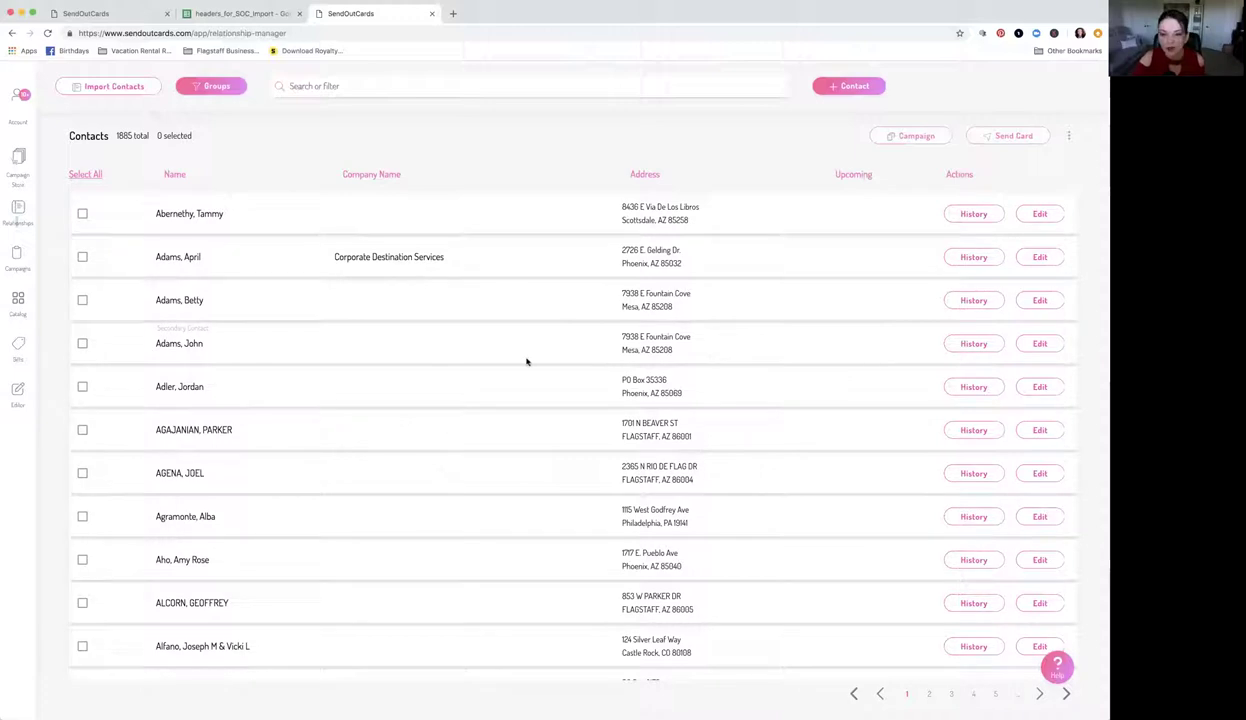
pyautogui.scroll(-1, 354, 353)
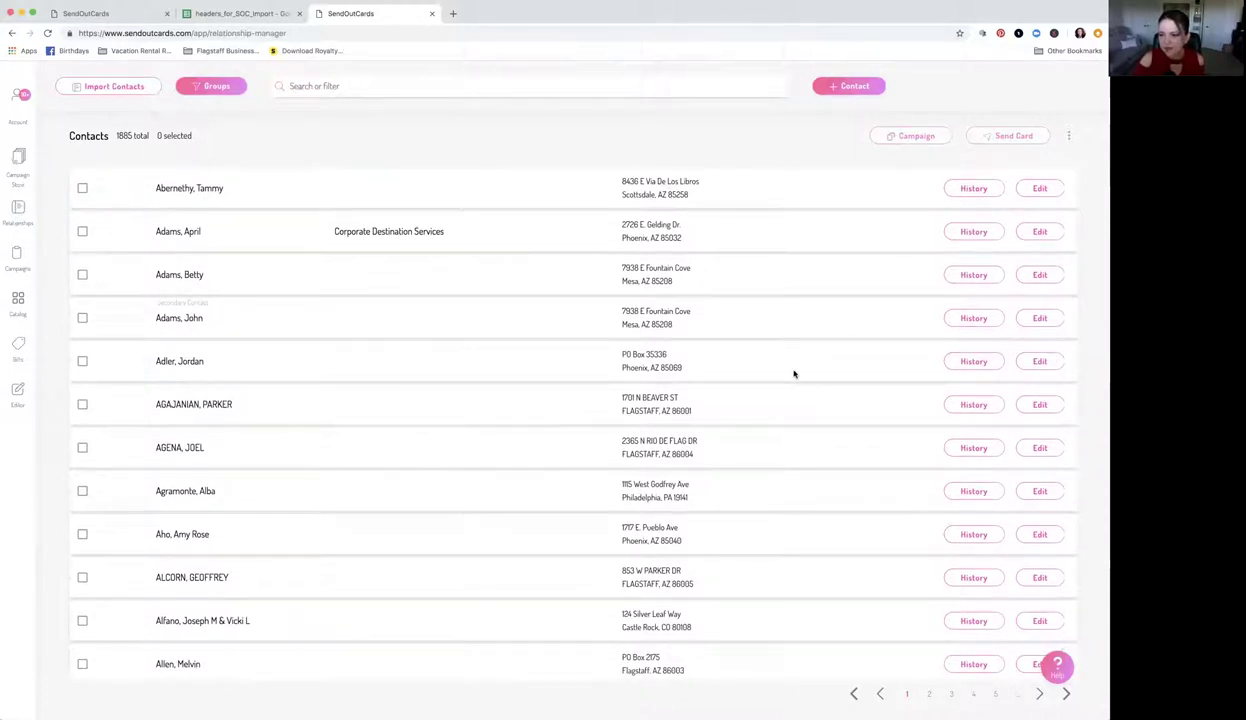
pyautogui.click(1045, 361)
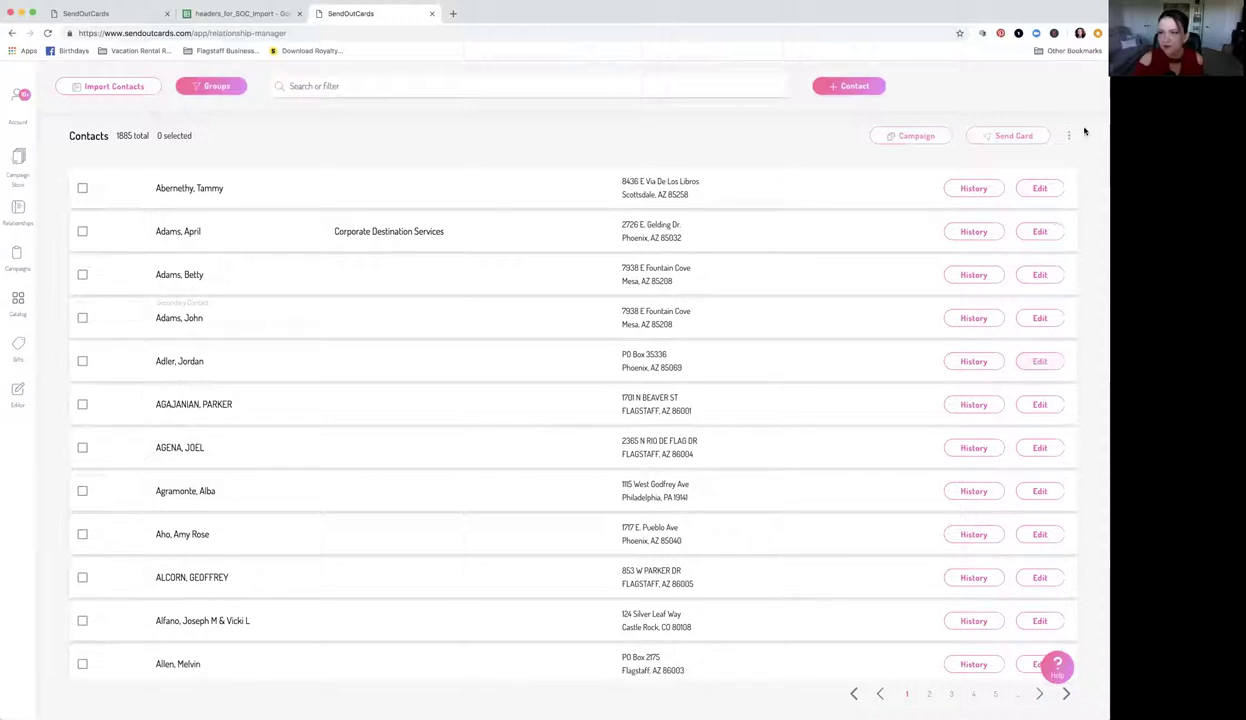
pyautogui.click(82, 361)
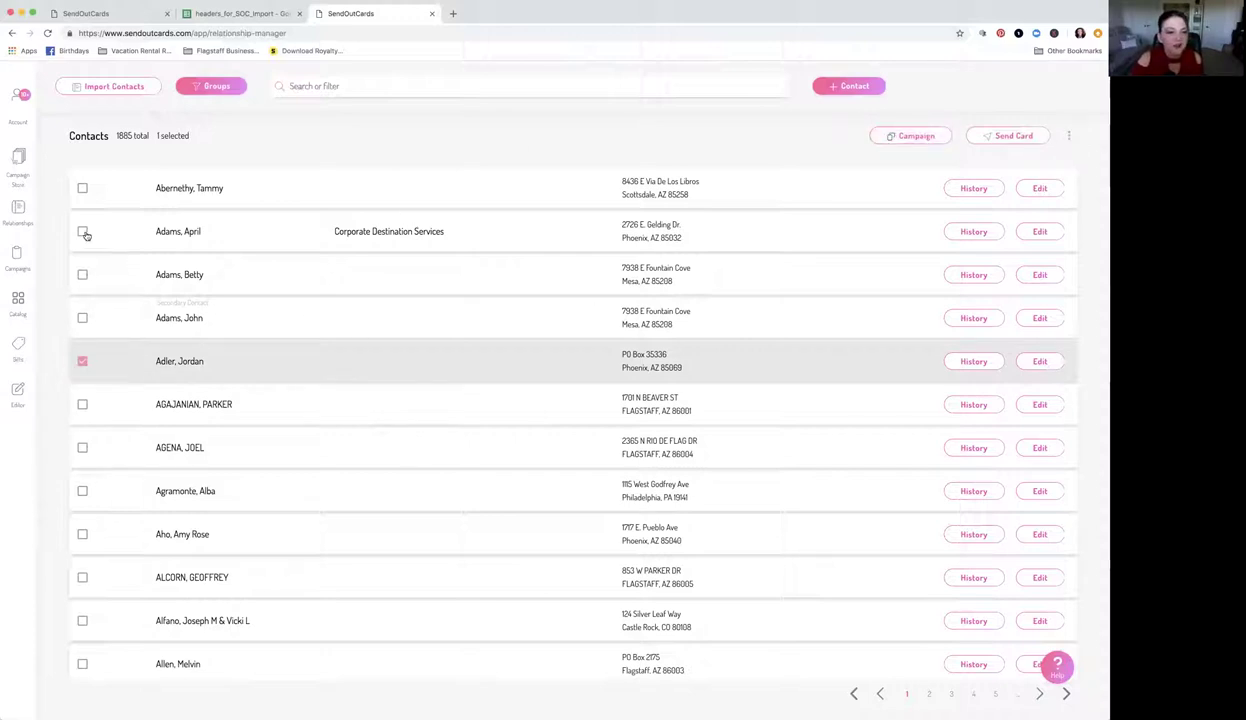
pyautogui.click(83, 189)
pyautogui.click(82, 232)
pyautogui.click(83, 189)
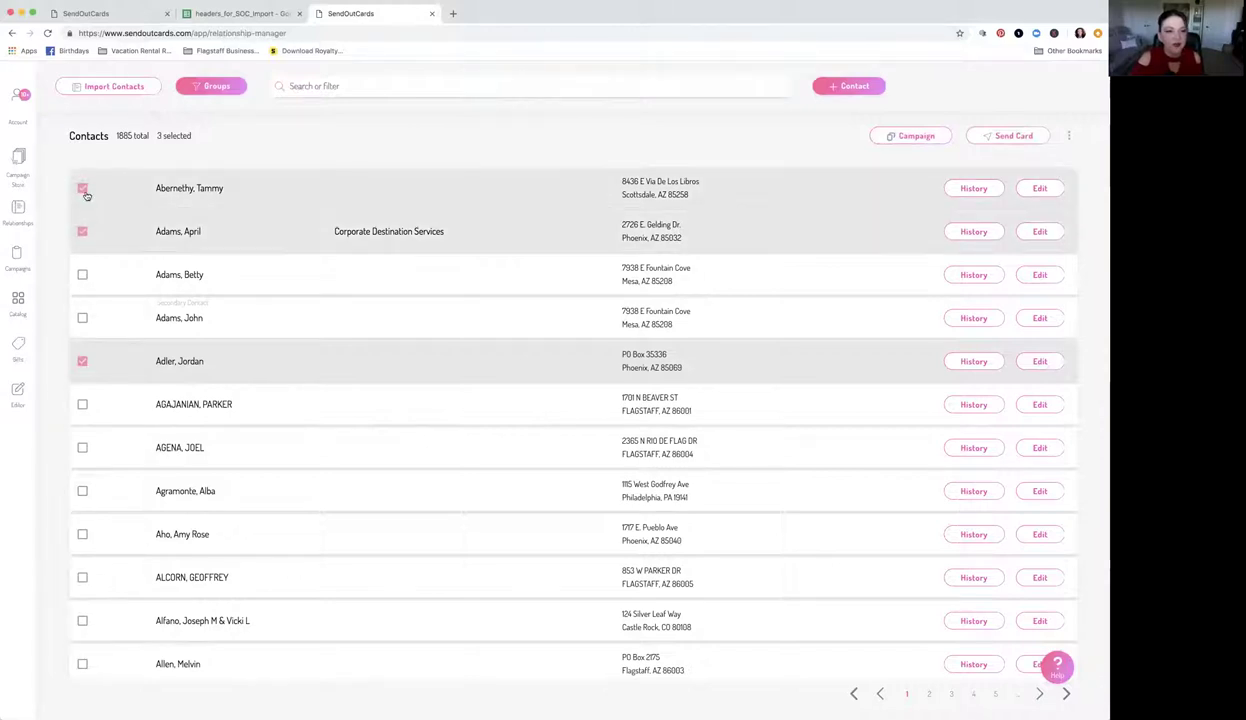
pyautogui.click(83, 232)
pyautogui.click(1067, 139)
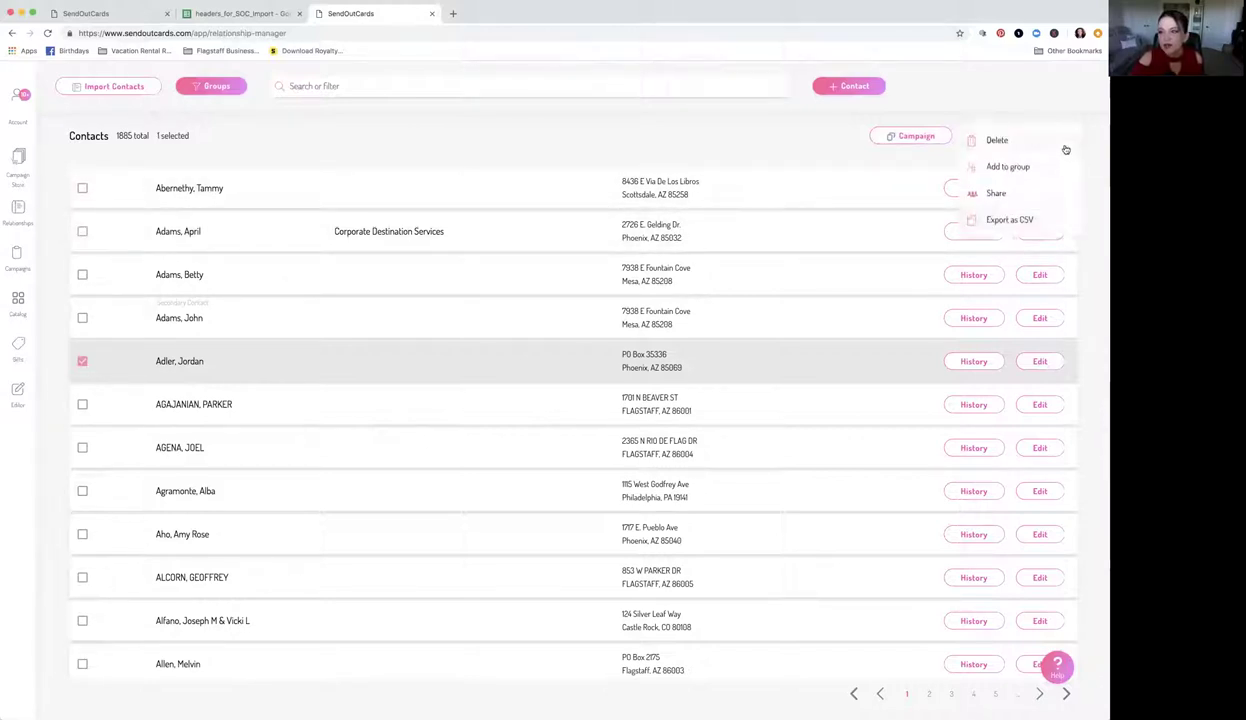
pyautogui.click(1006, 168)
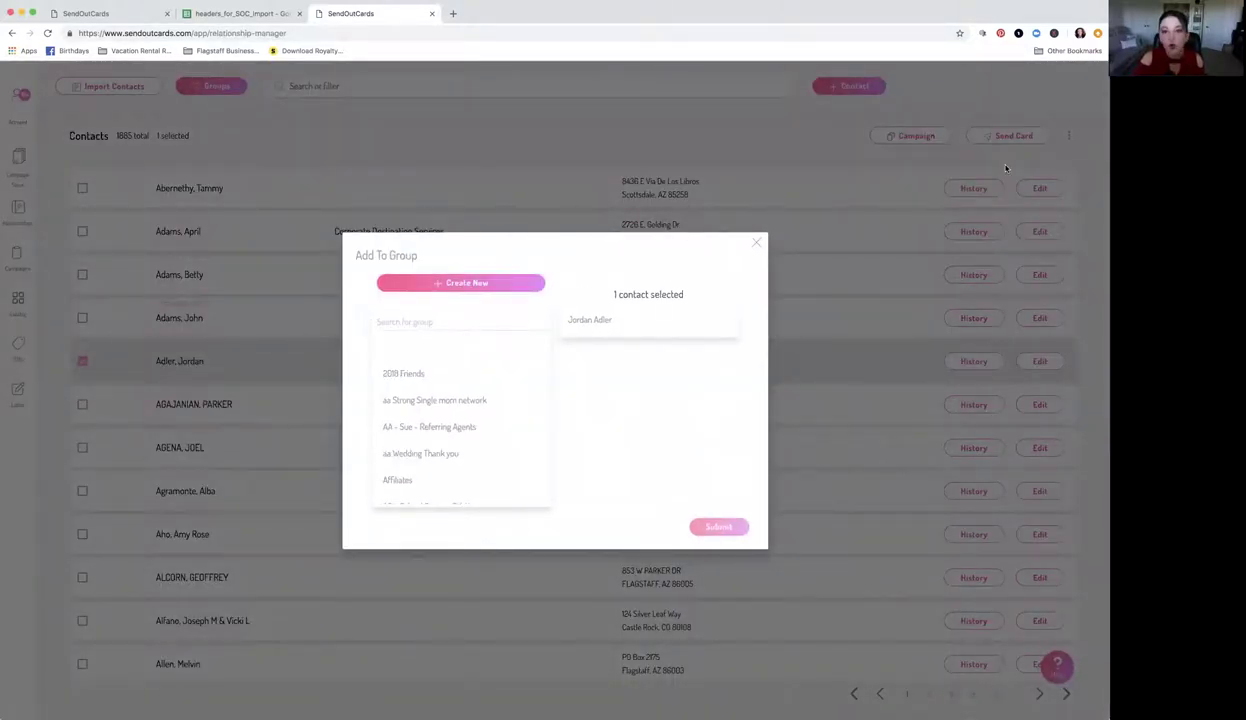
pyautogui.click(756, 242)
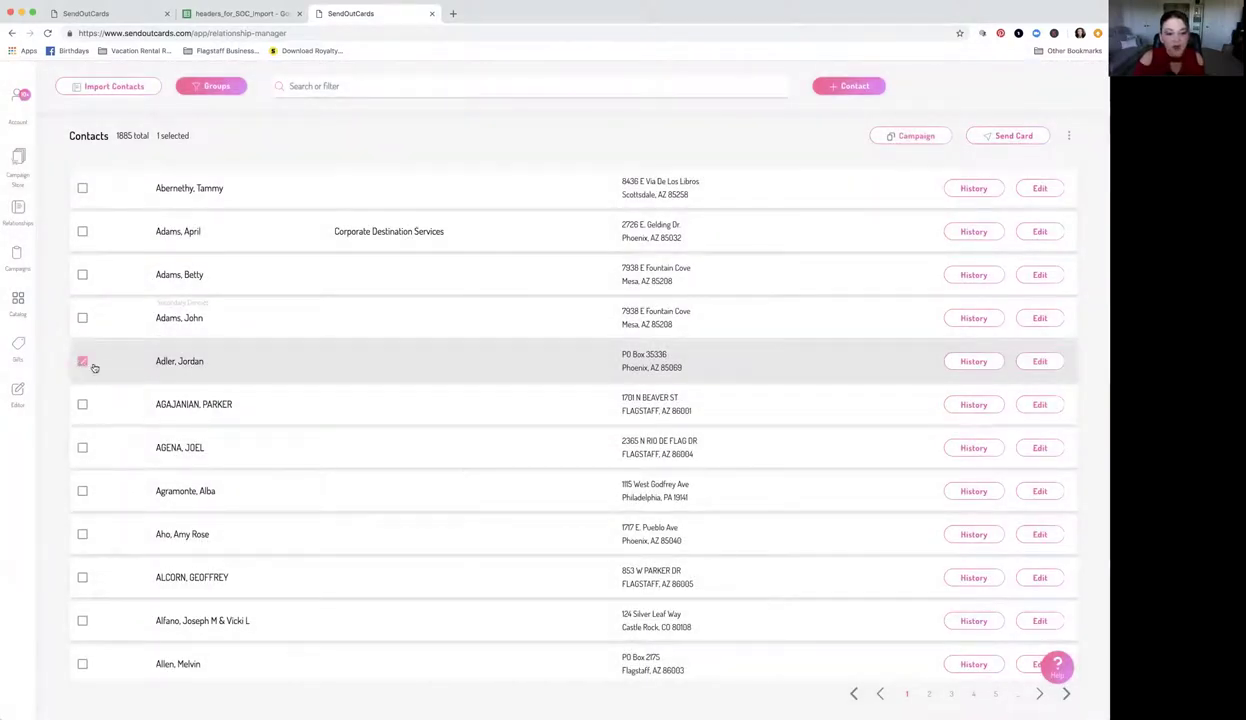
pyautogui.click(83, 362)
pyautogui.click(1069, 137)
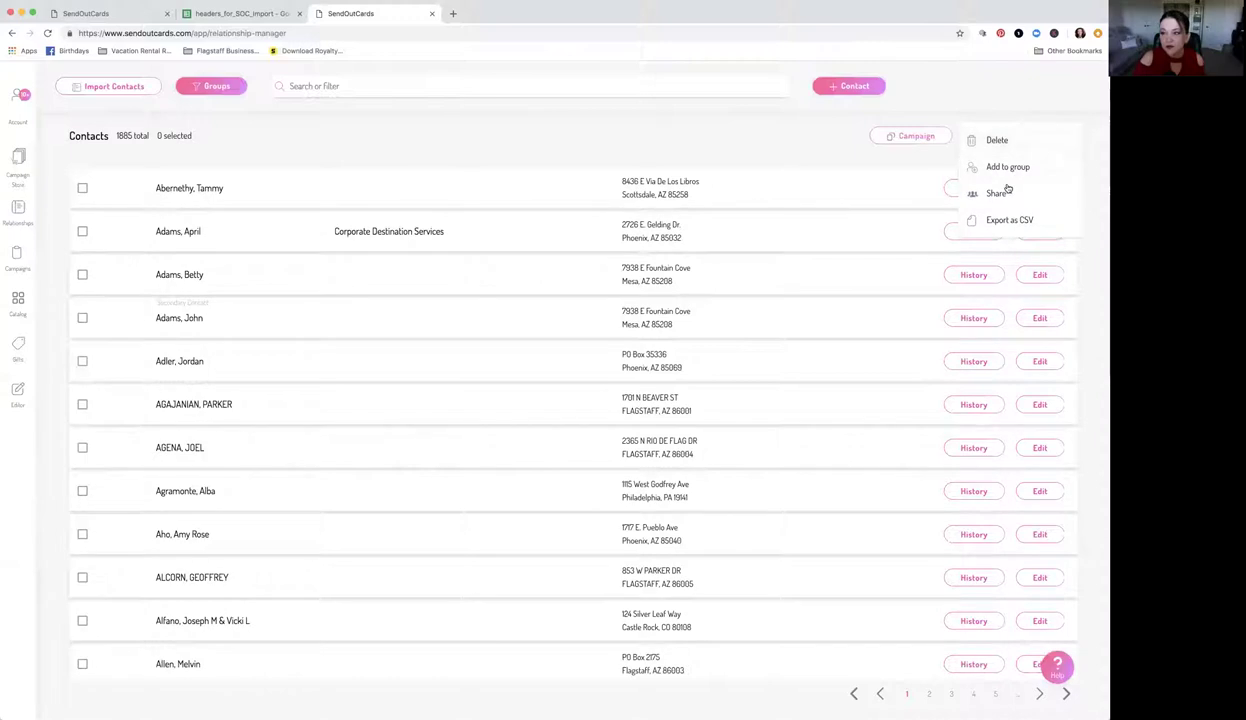
# Step: Select the fifth listed contact, start adding it to a group and look through the existing groups
pyautogui.click(82, 361)
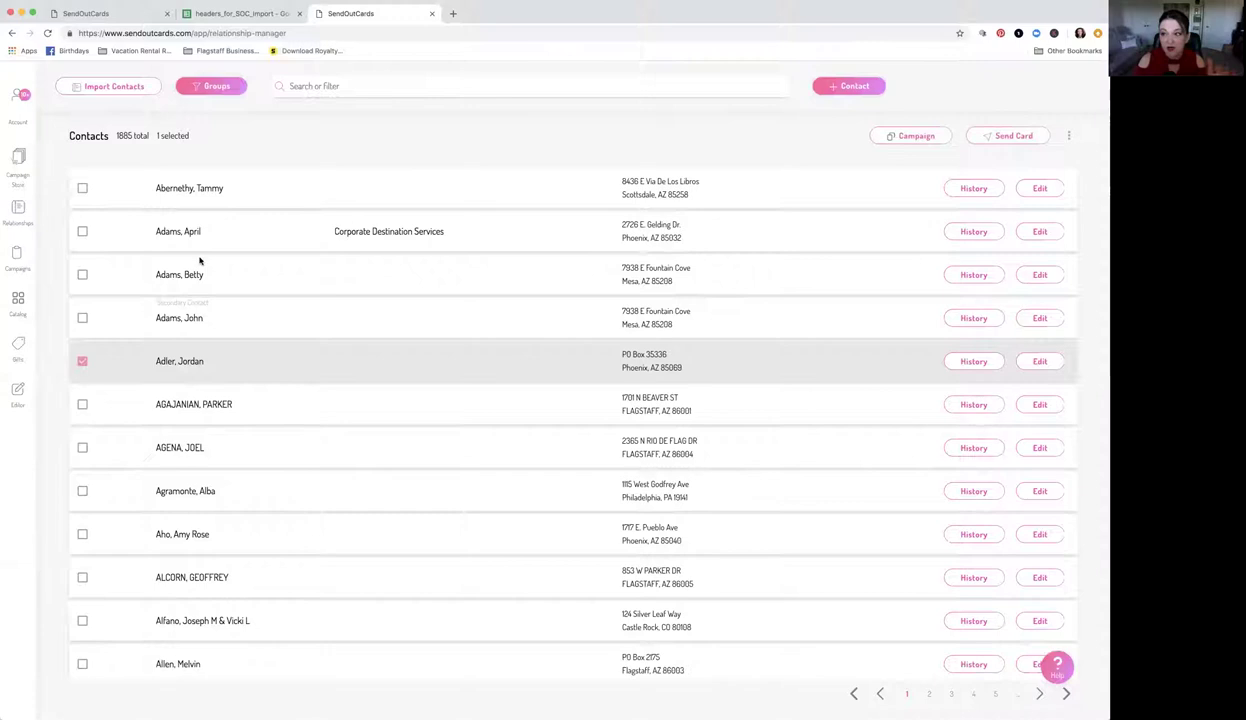
pyautogui.click(1069, 138)
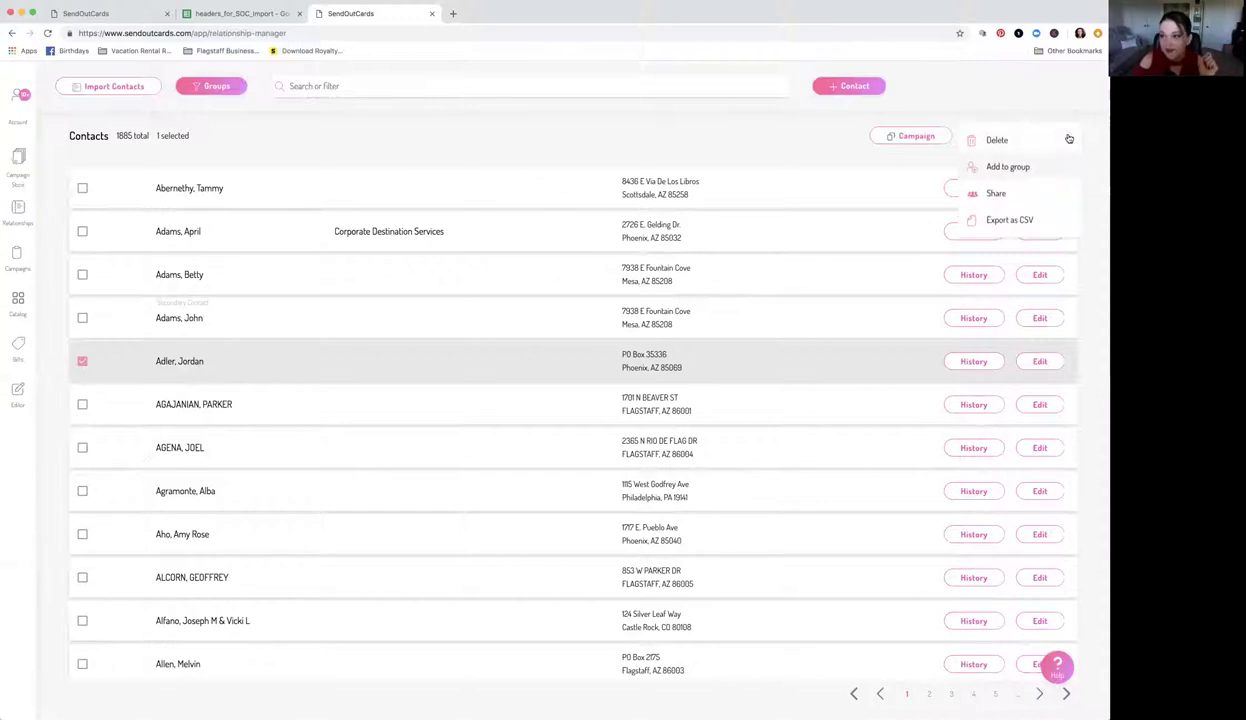
pyautogui.click(1010, 170)
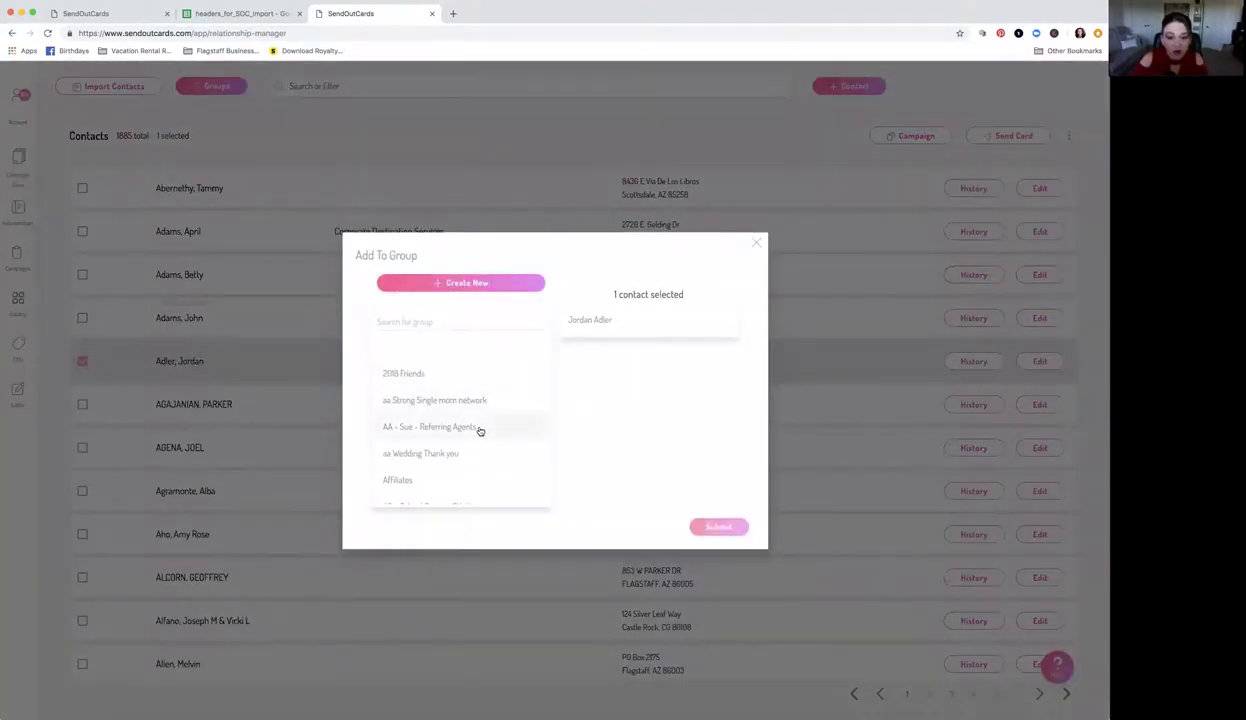
pyautogui.scroll(-5, 480, 430)
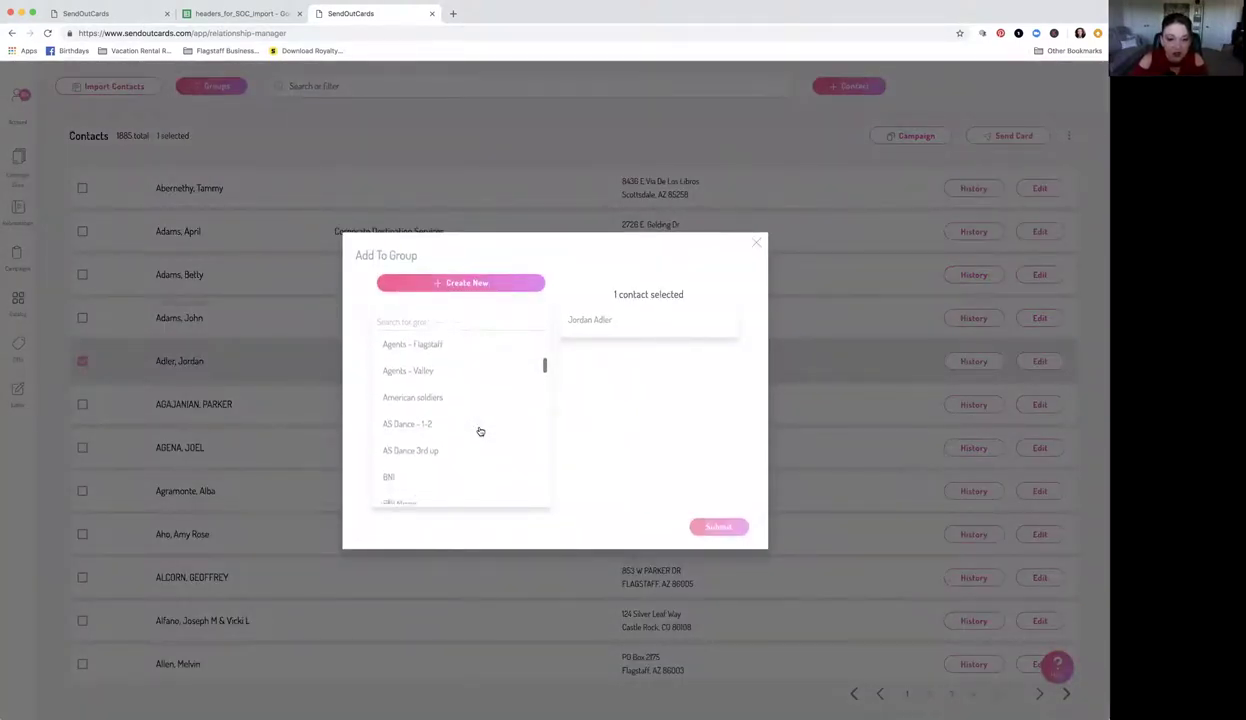
pyautogui.scroll(-6, 480, 431)
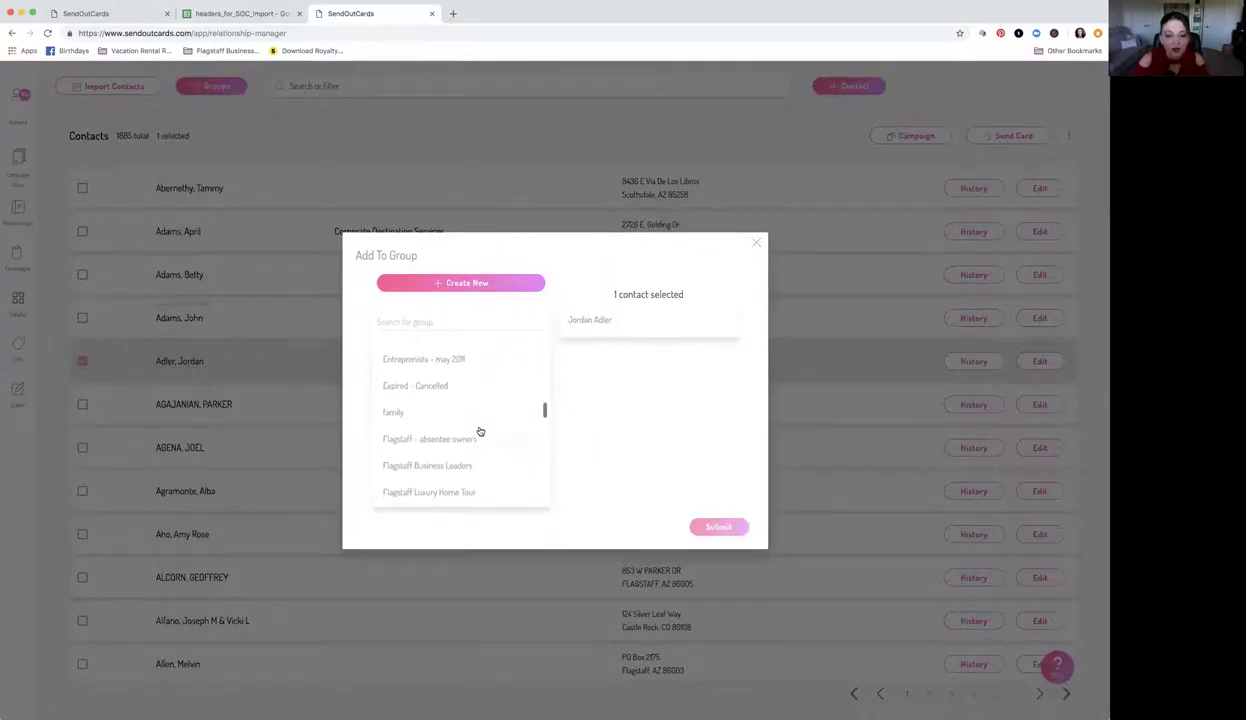
pyautogui.scroll(-6, 480, 431)
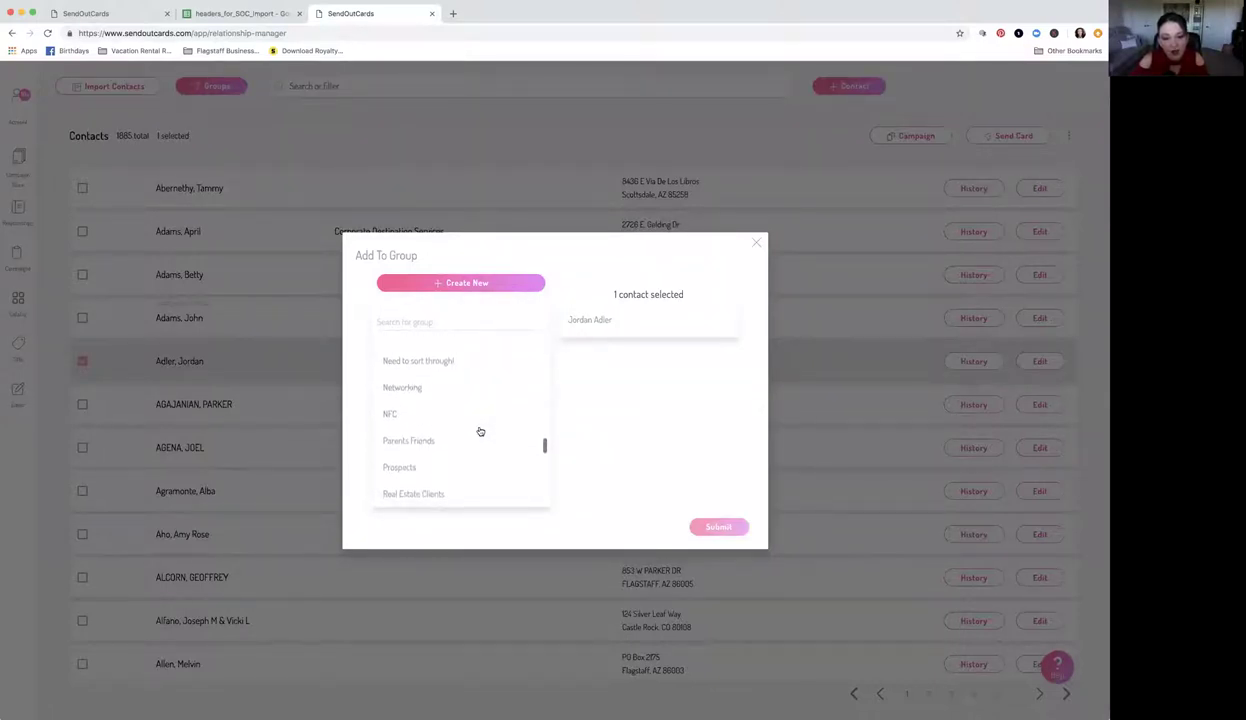
pyautogui.scroll(15, 478, 425)
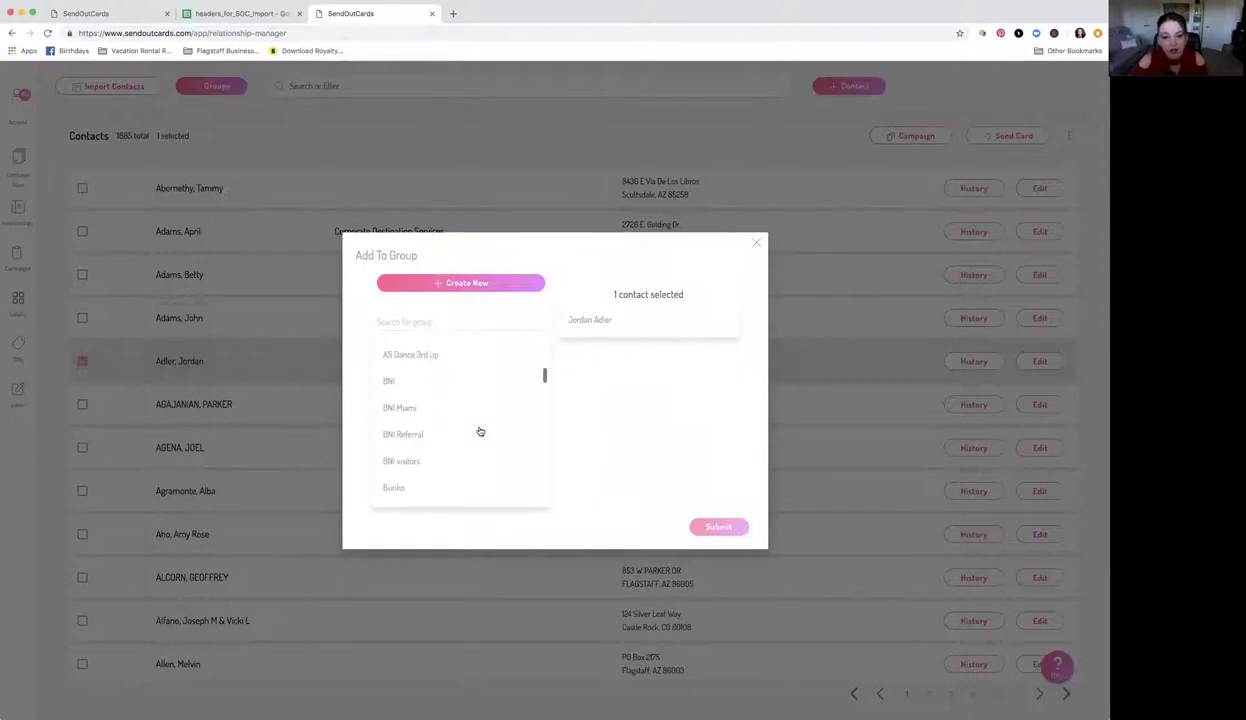
# Step: Create a new group named "Friends and Family Holiday 2018" without a description and add the selected contact to it
pyautogui.click(478, 285)
pyautogui.click(424, 341)
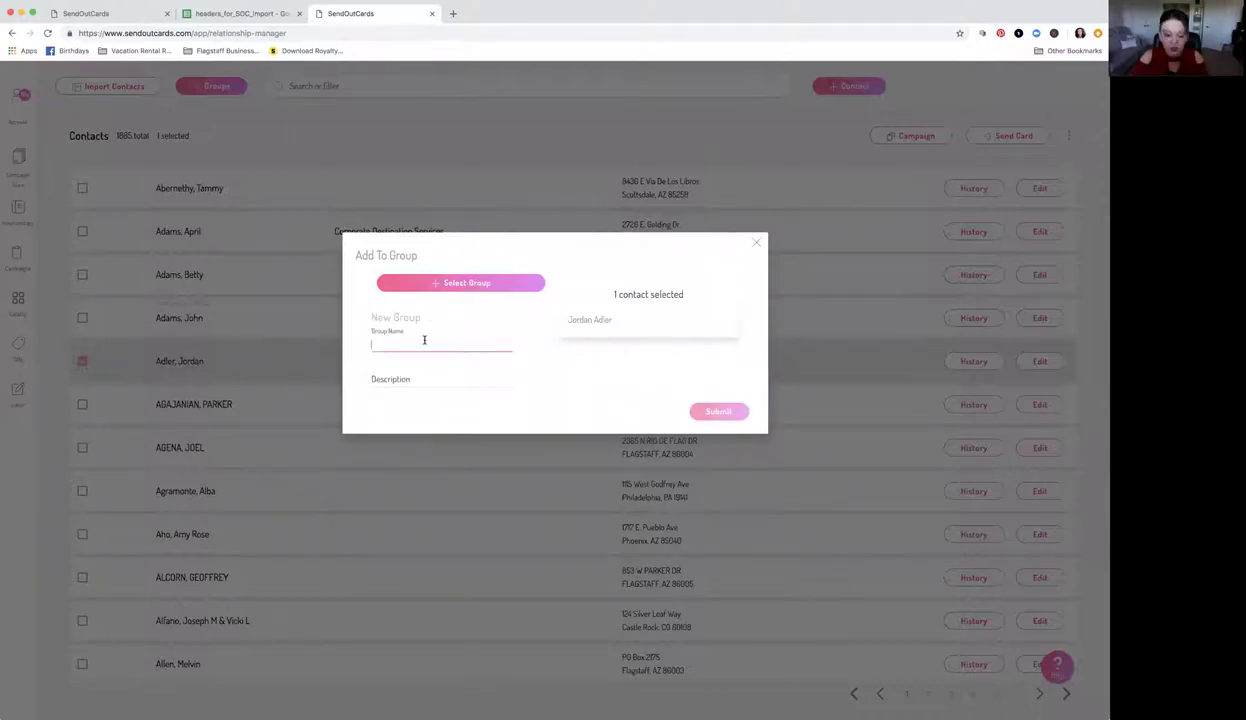
pyautogui.write('Friends and Family Holiday 2018')
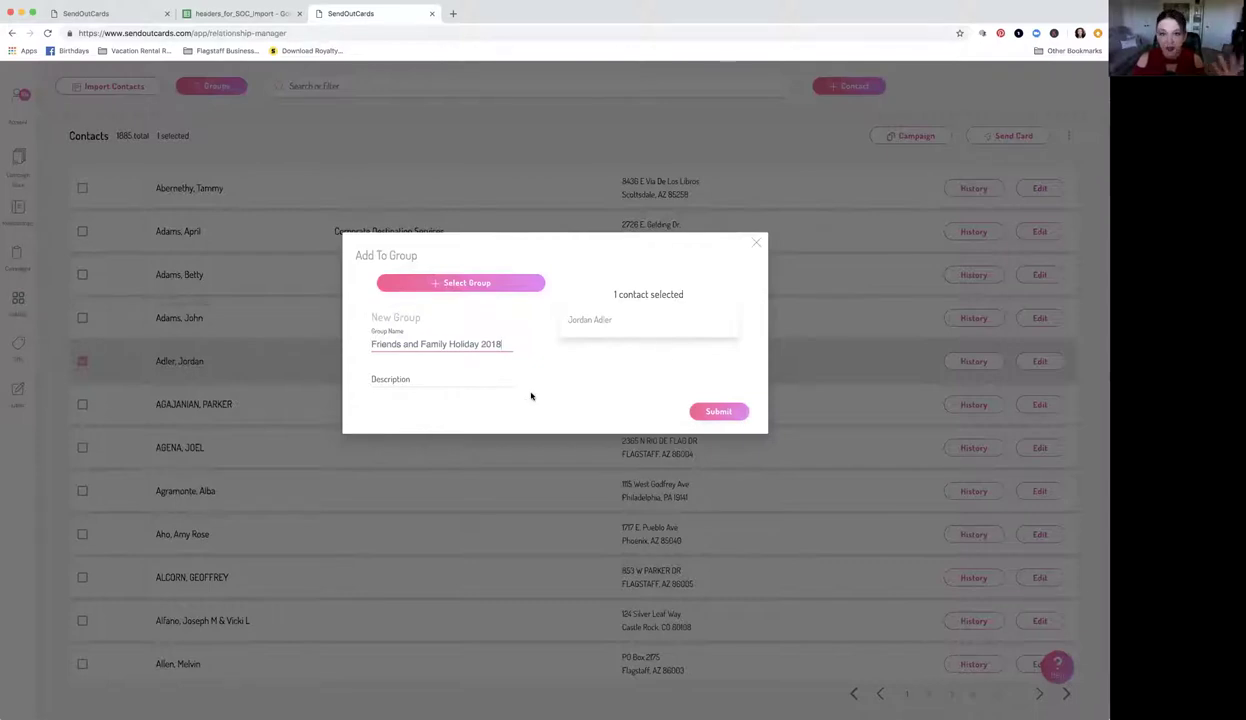
pyautogui.click(472, 378)
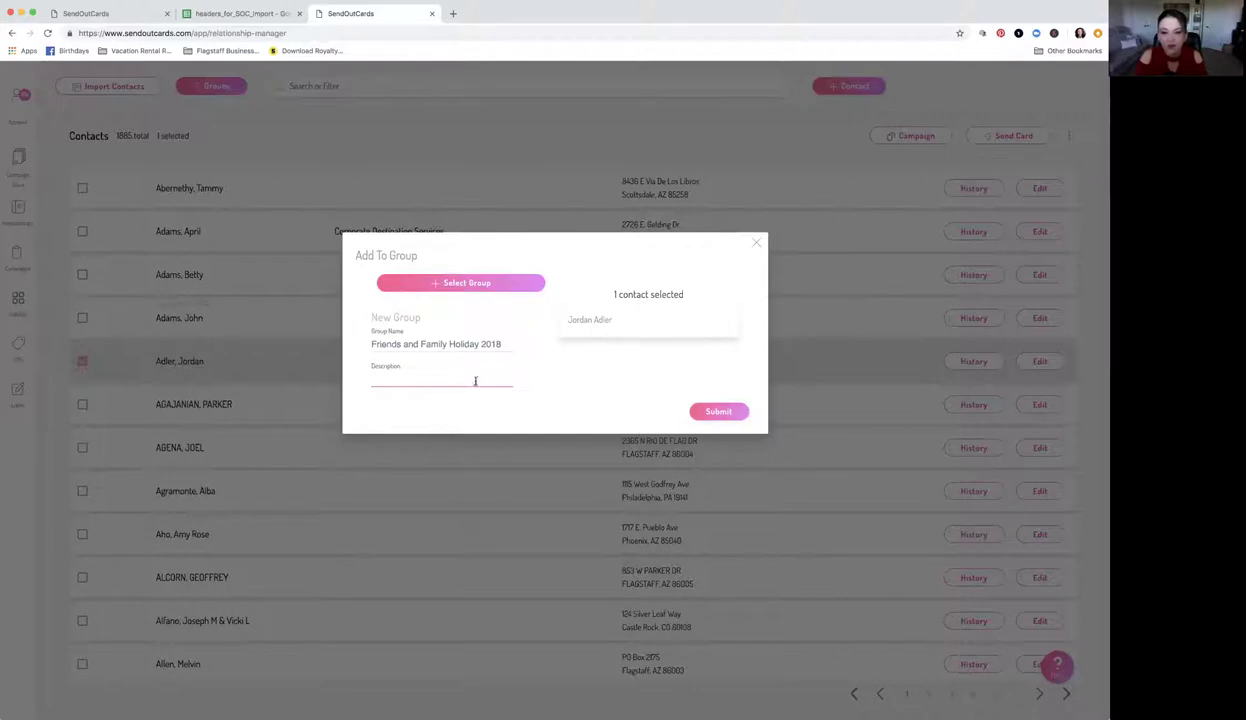
pyautogui.click(717, 410)
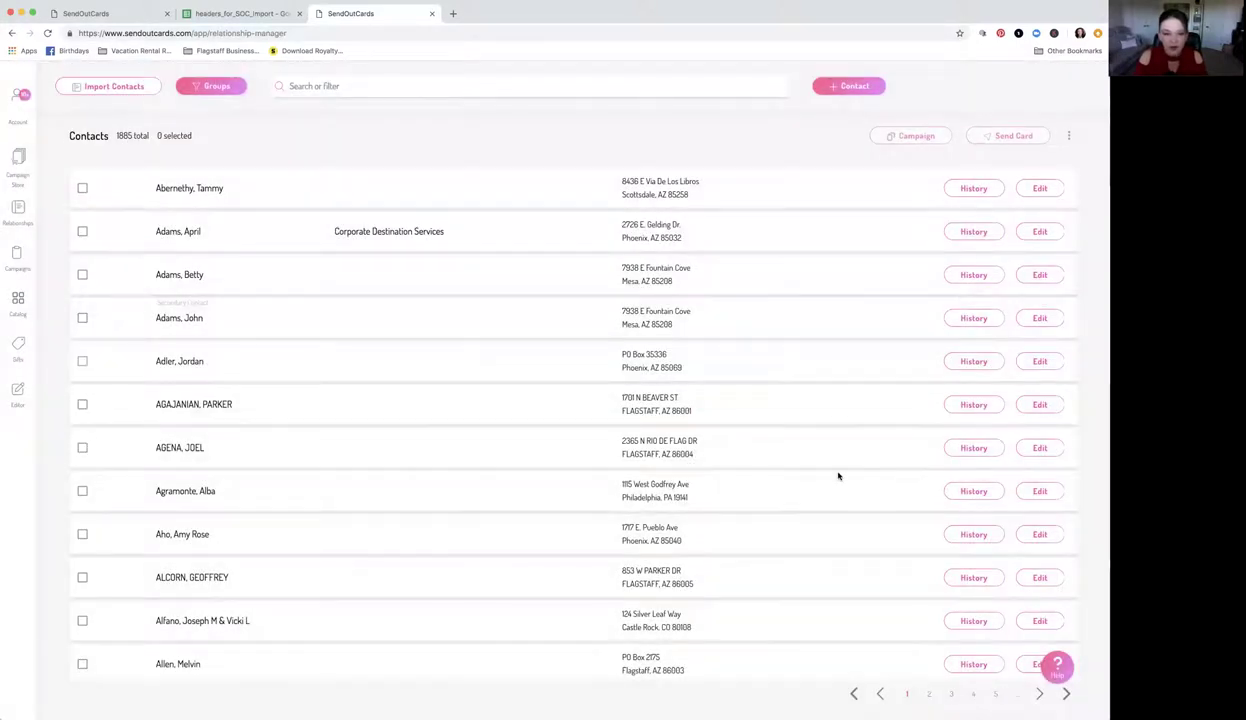
# Step: Find the Friends and Family Holiday 2018 group in the groups list, check its members and return to the contacts
pyautogui.scroll(-5, 425, 342)
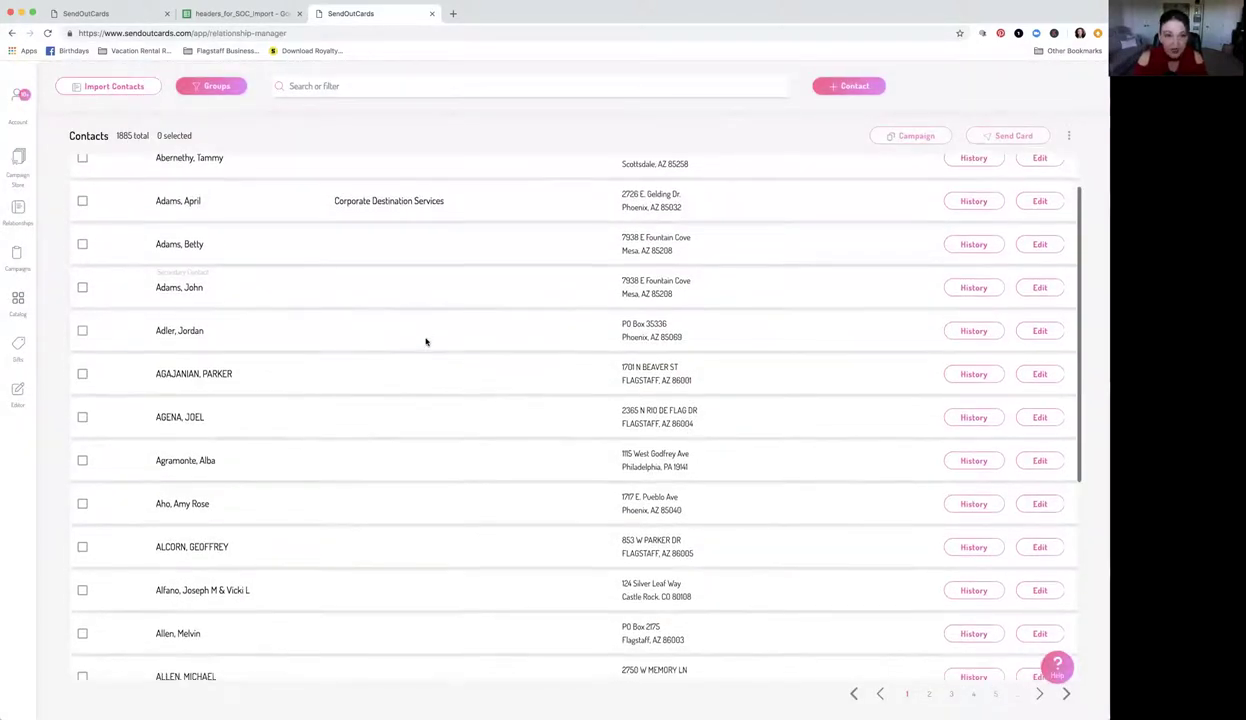
pyautogui.scroll(5, 425, 342)
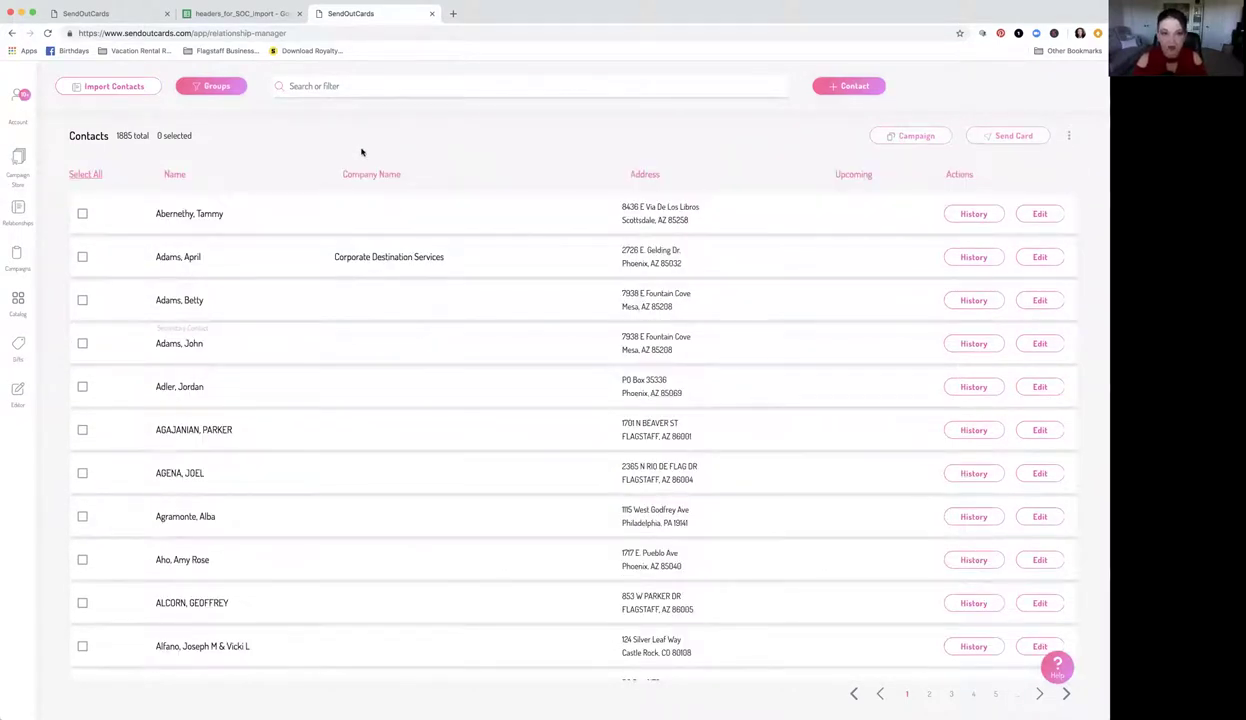
pyautogui.click(200, 88)
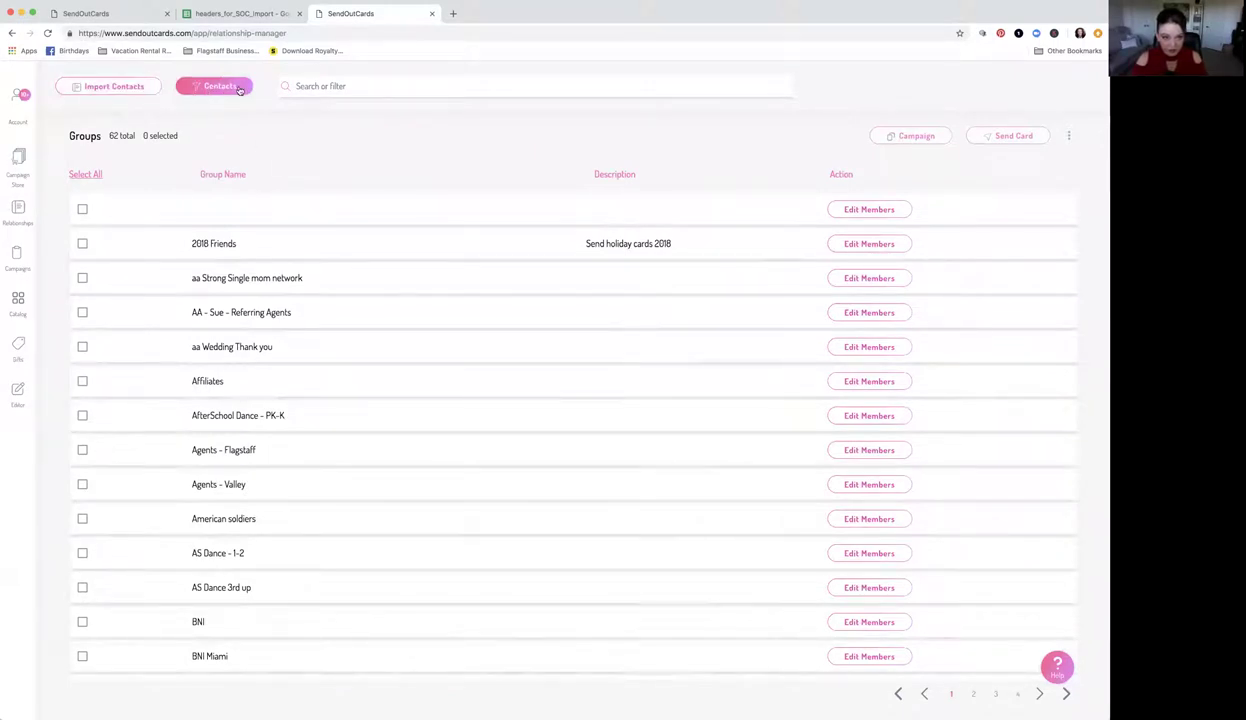
pyautogui.scroll(-5, 324, 302)
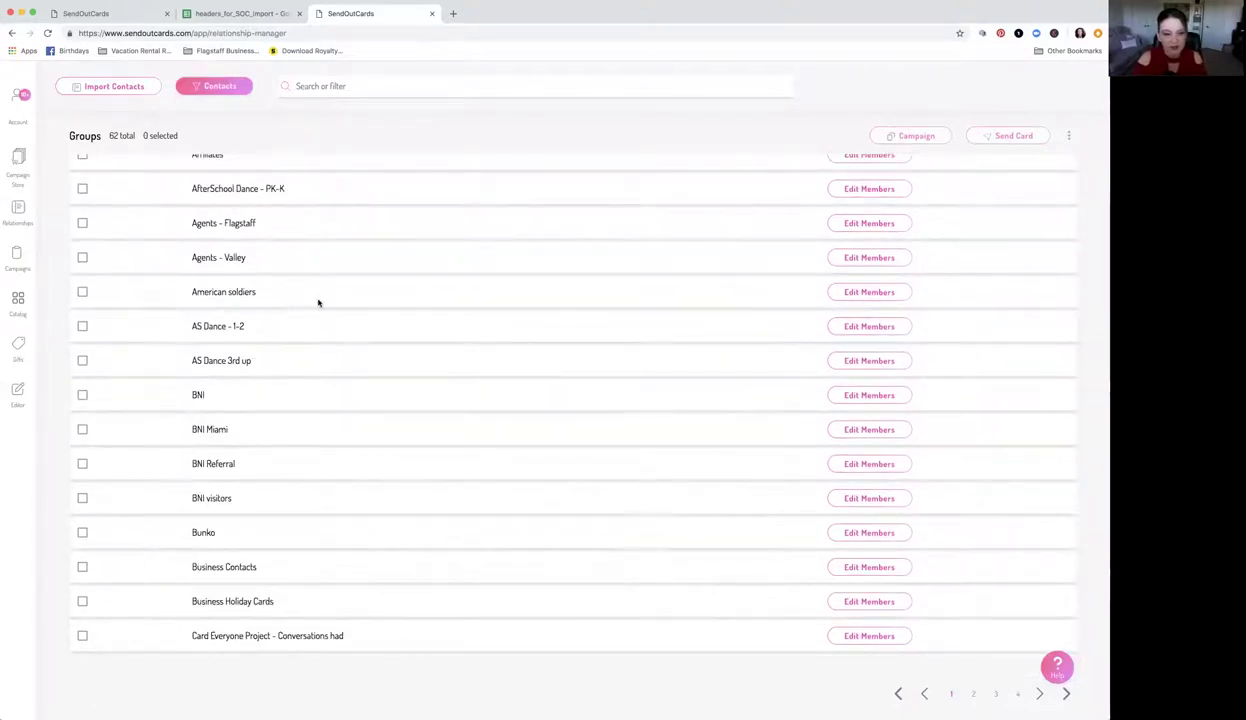
pyautogui.click(1039, 694)
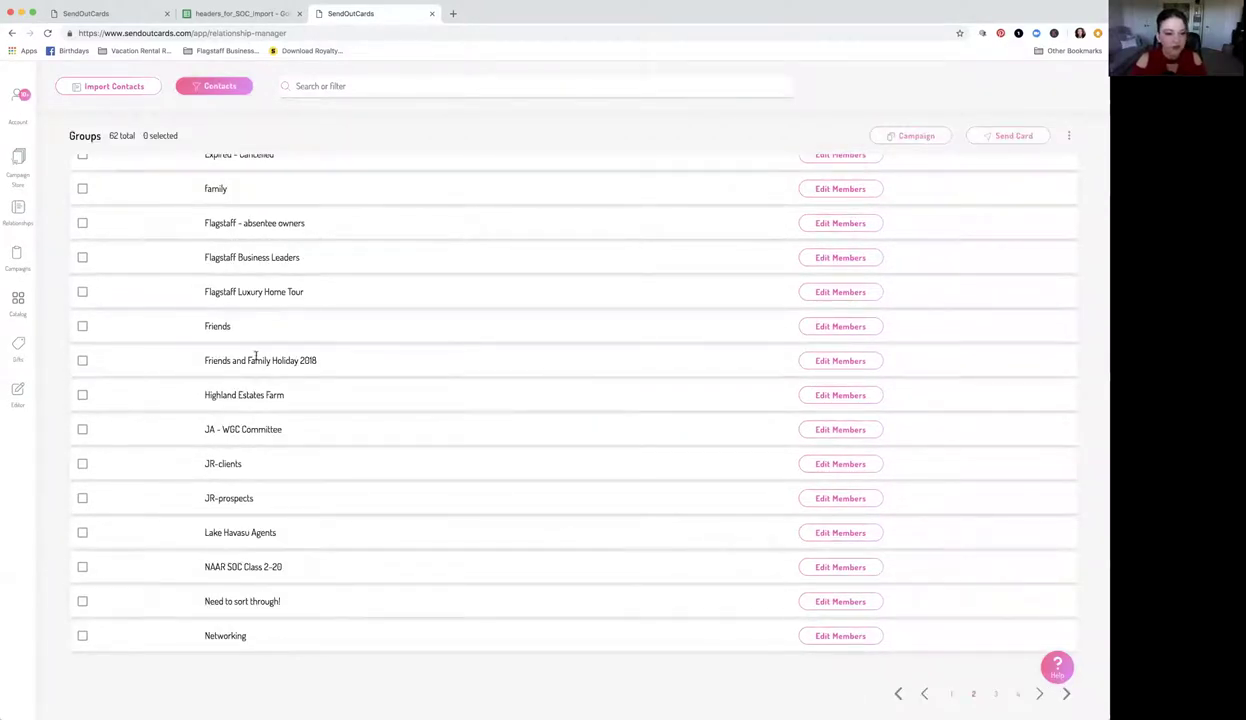
pyautogui.click(82, 361)
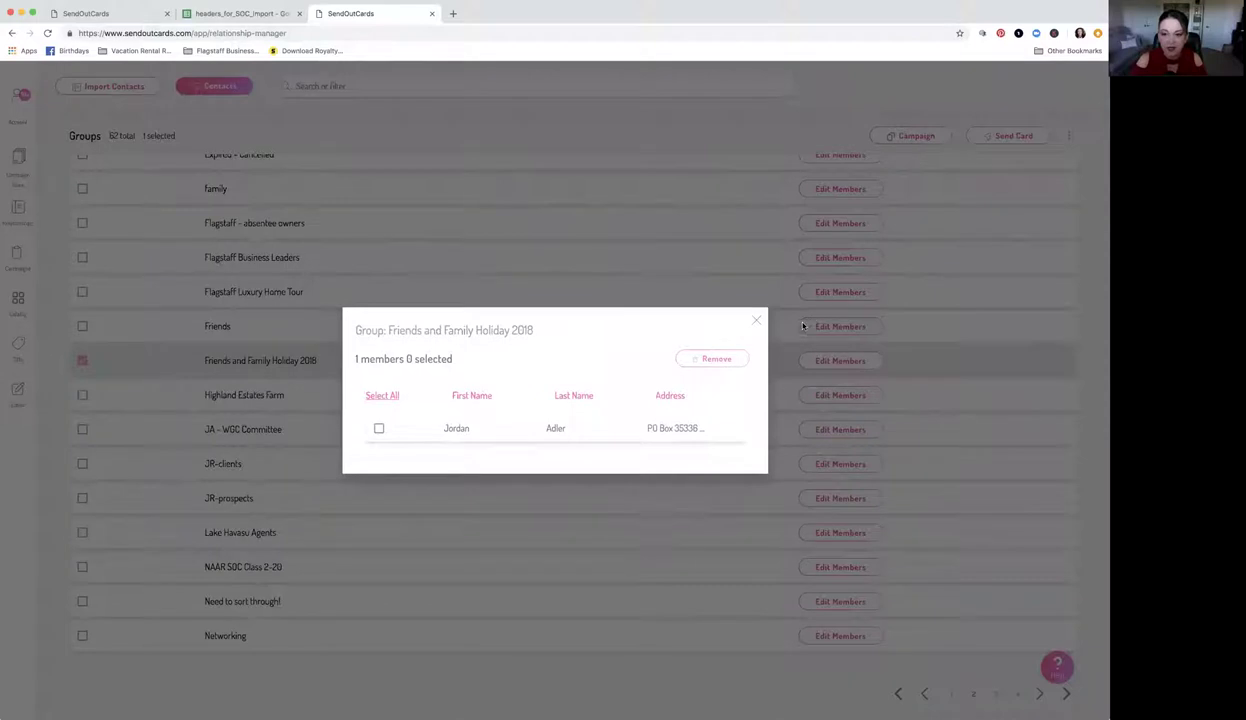
pyautogui.click(756, 320)
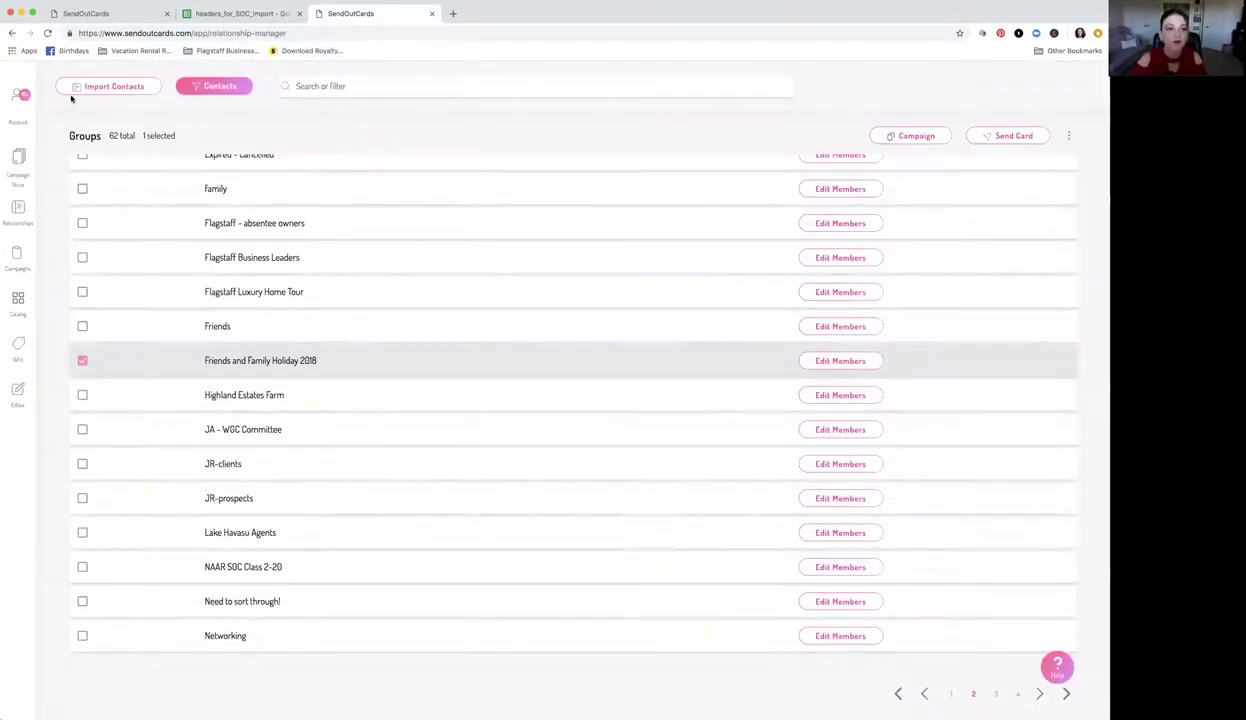
pyautogui.click(220, 87)
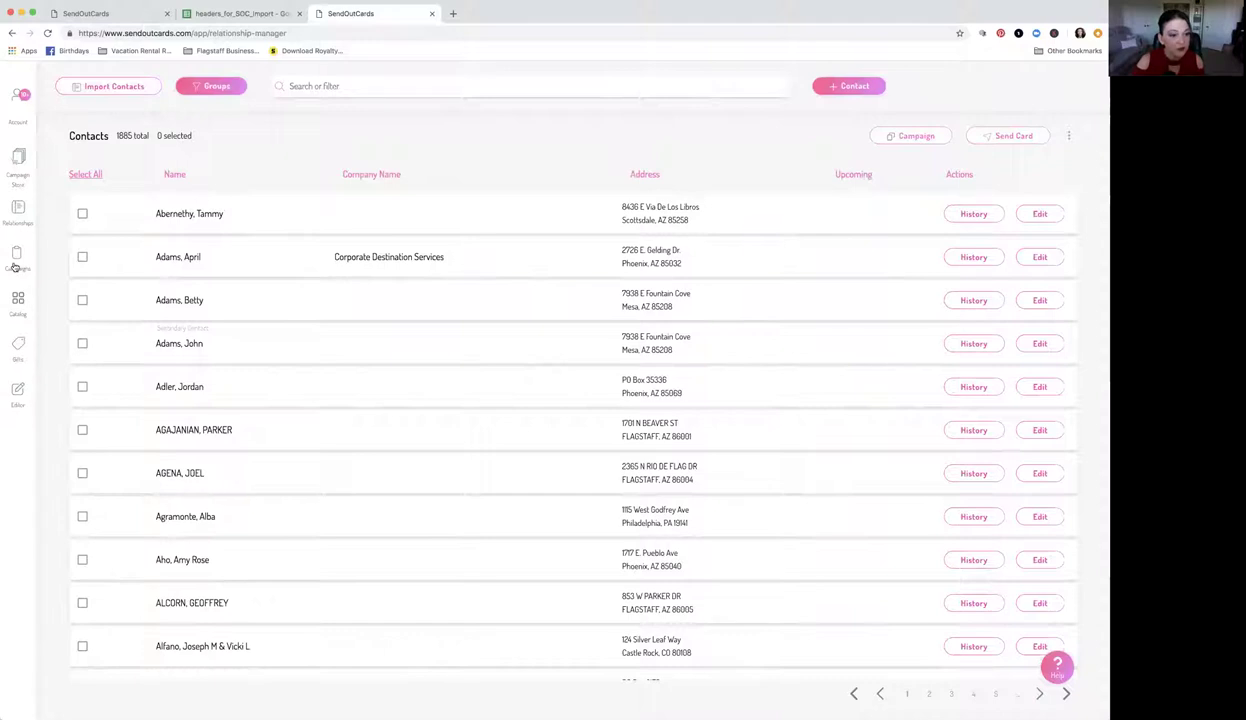
# Step: Open the card catalog and look over its categories, card types and collections
pyautogui.click(18, 299)
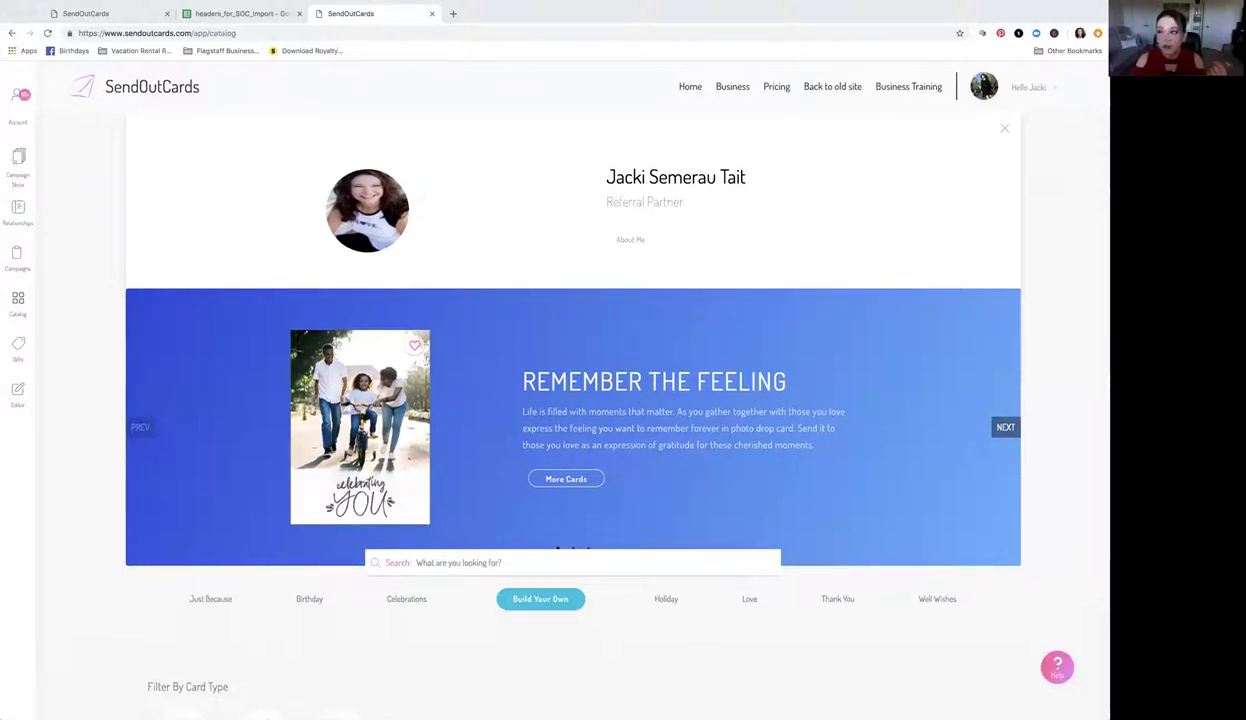
pyautogui.scroll(-1, 77, 207)
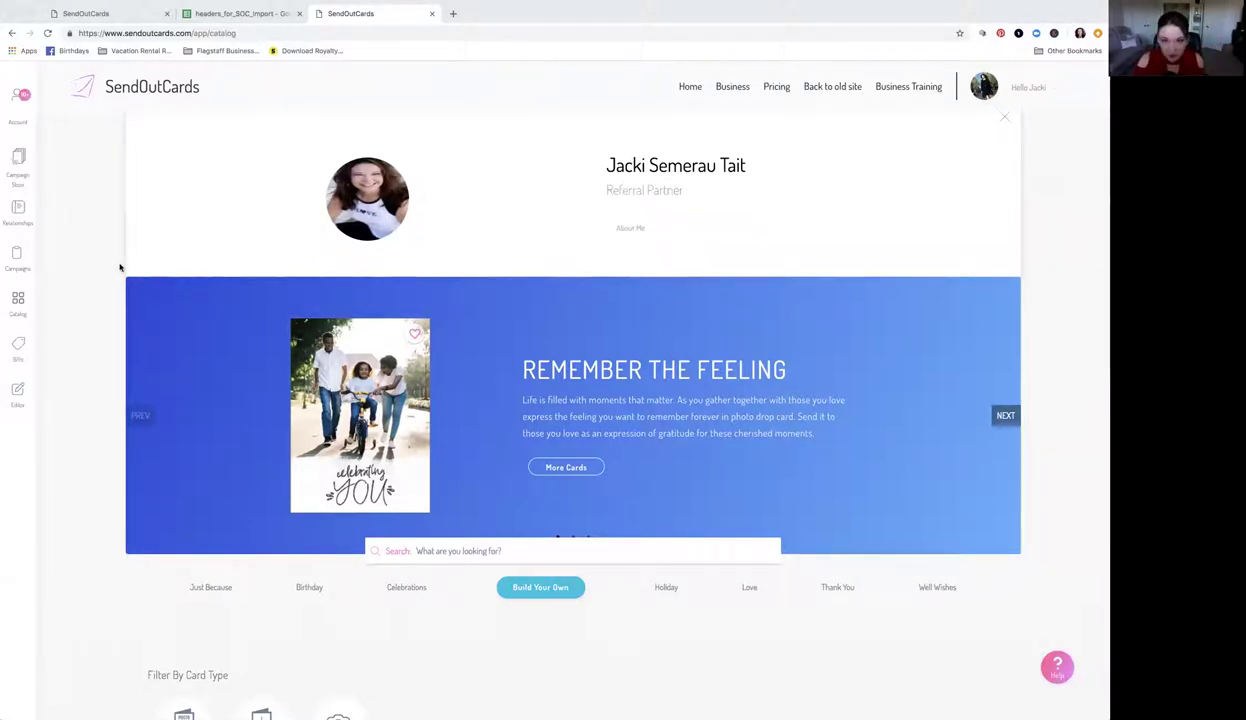
pyautogui.scroll(-2, 119, 267)
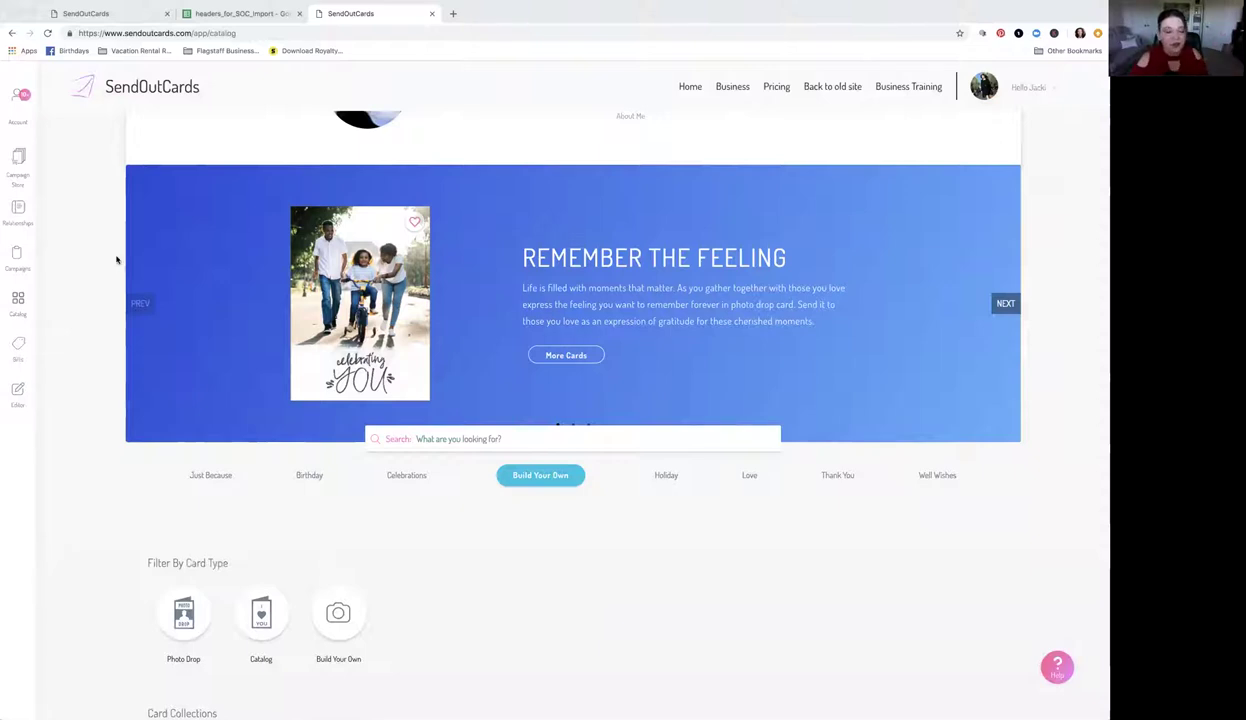
pyautogui.scroll(-2, 243, 457)
pyautogui.scroll(-5, 243, 457)
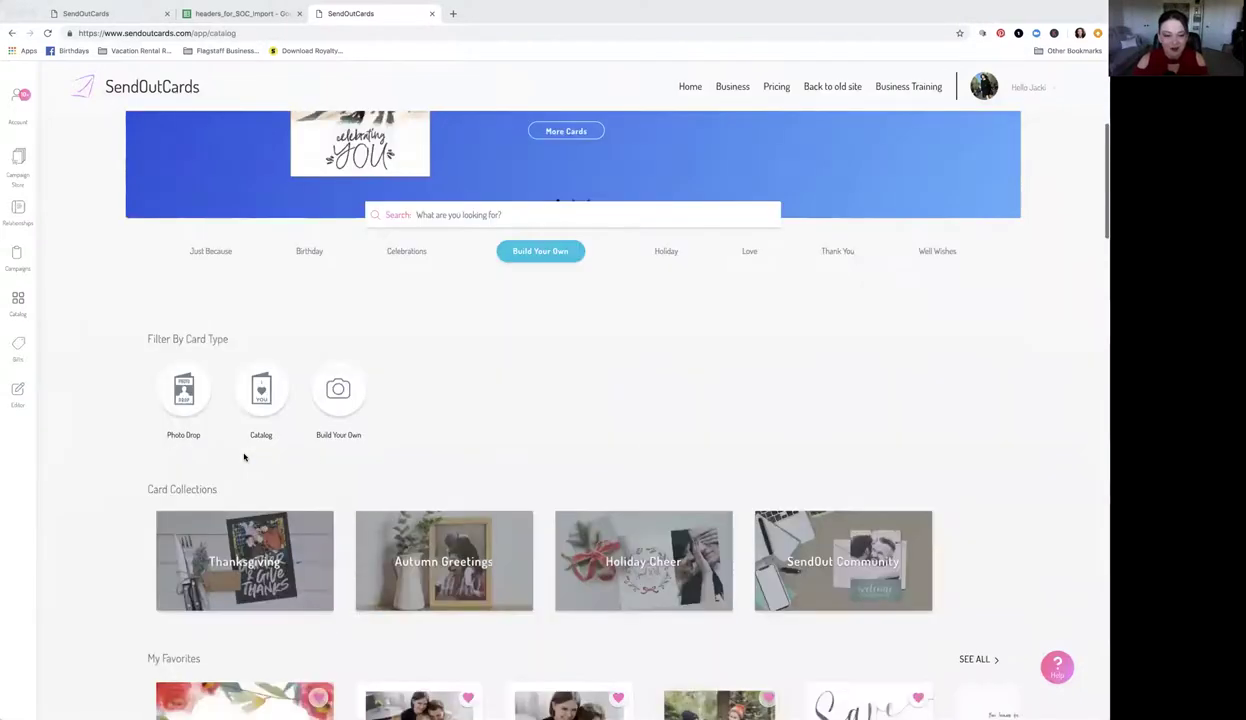
pyautogui.scroll(6, 243, 457)
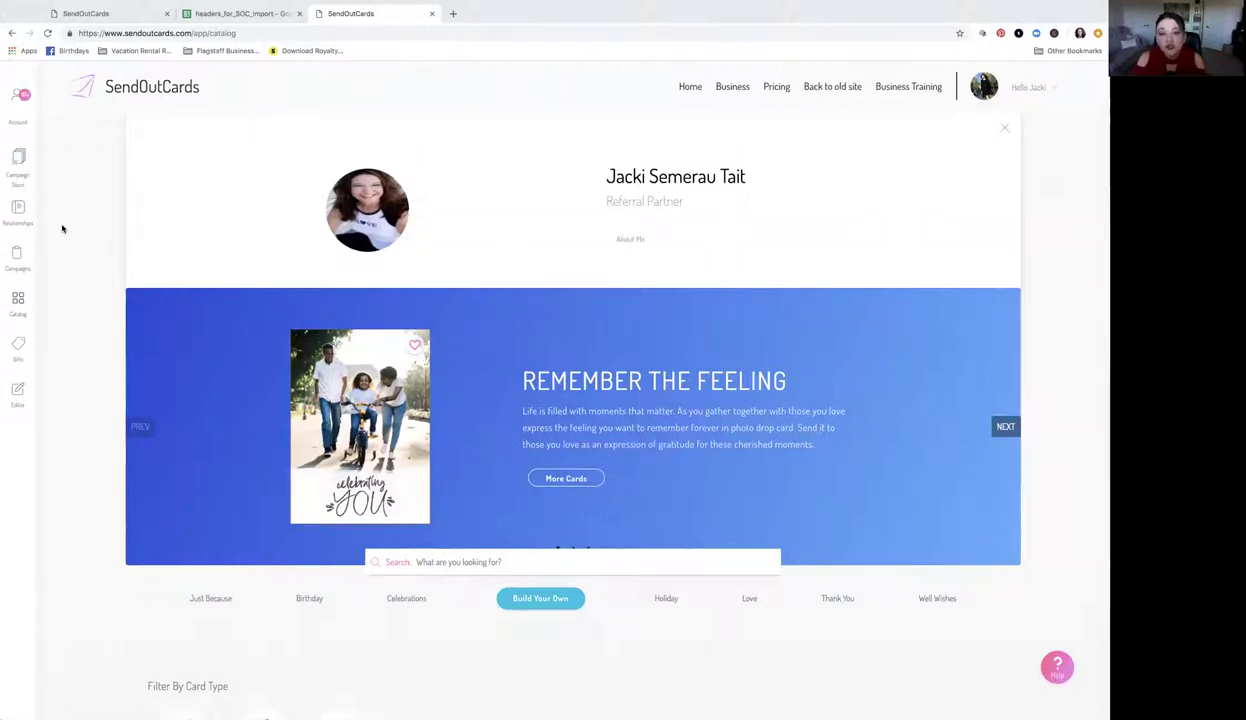
# Step: Find the Holiday Cheer collection in the card catalog and open it to view its designs
pyautogui.scroll(-1, 62, 229)
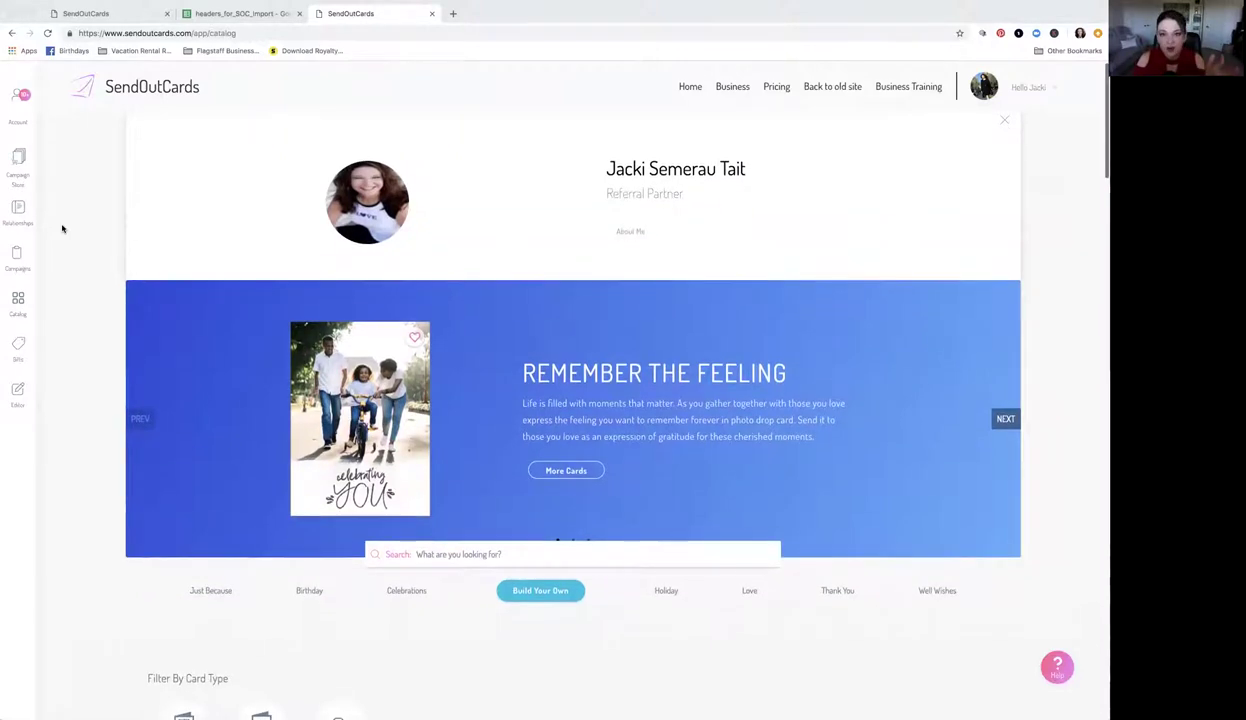
pyautogui.scroll(-2, 62, 229)
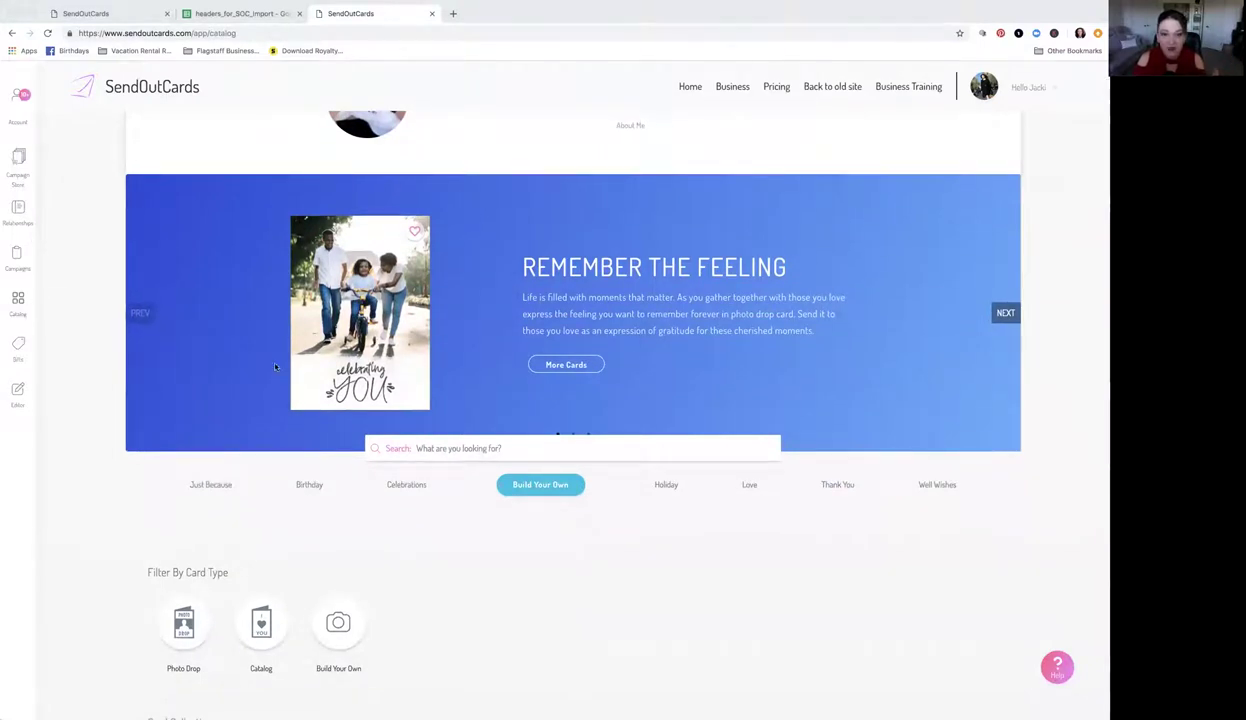
pyautogui.scroll(-2, 582, 466)
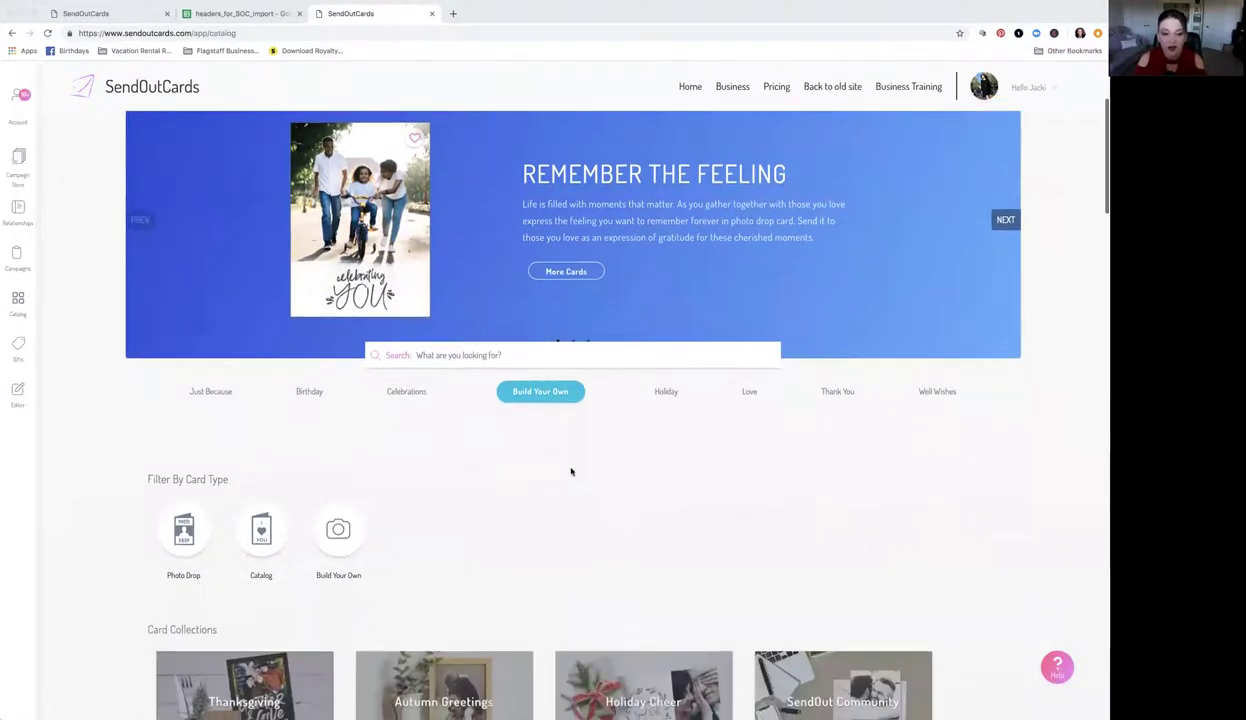
pyautogui.scroll(-8, 563, 456)
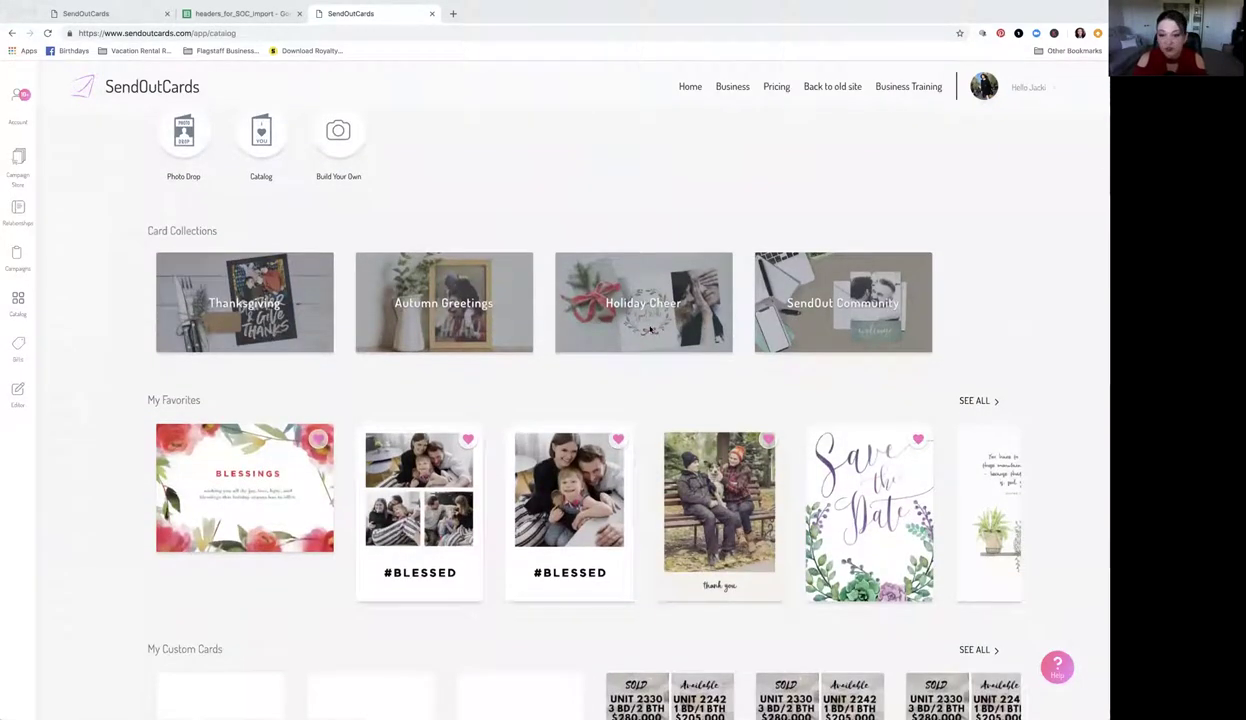
pyautogui.click(627, 306)
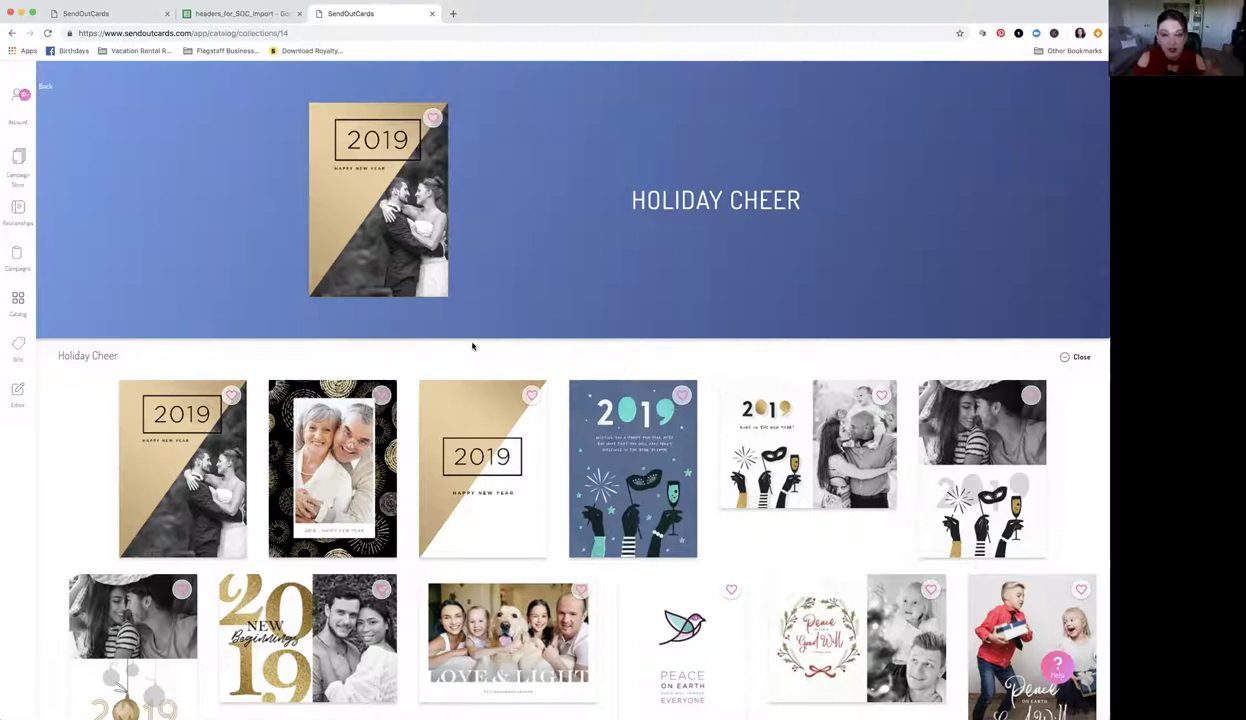
pyautogui.scroll(-1, 450, 343)
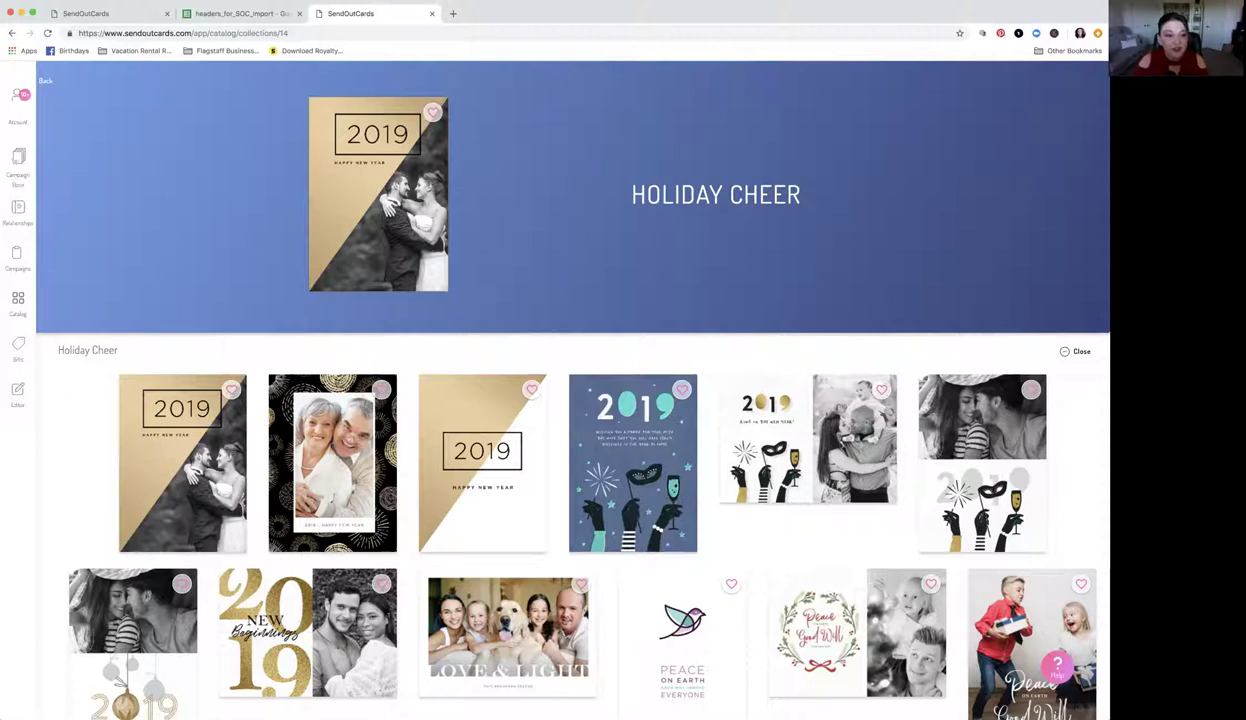
# Step: Go to your own campaigns and open the 2018 Business Holiday Card campaign
pyautogui.click(17, 260)
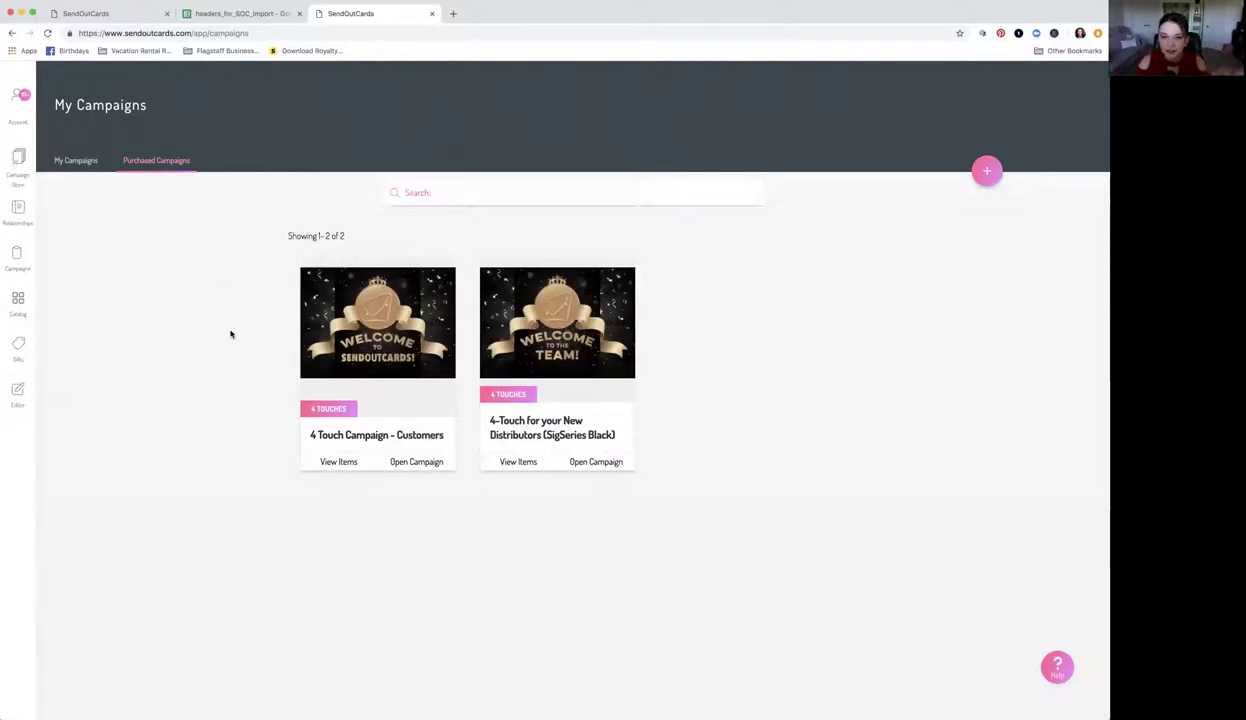
pyautogui.click(72, 161)
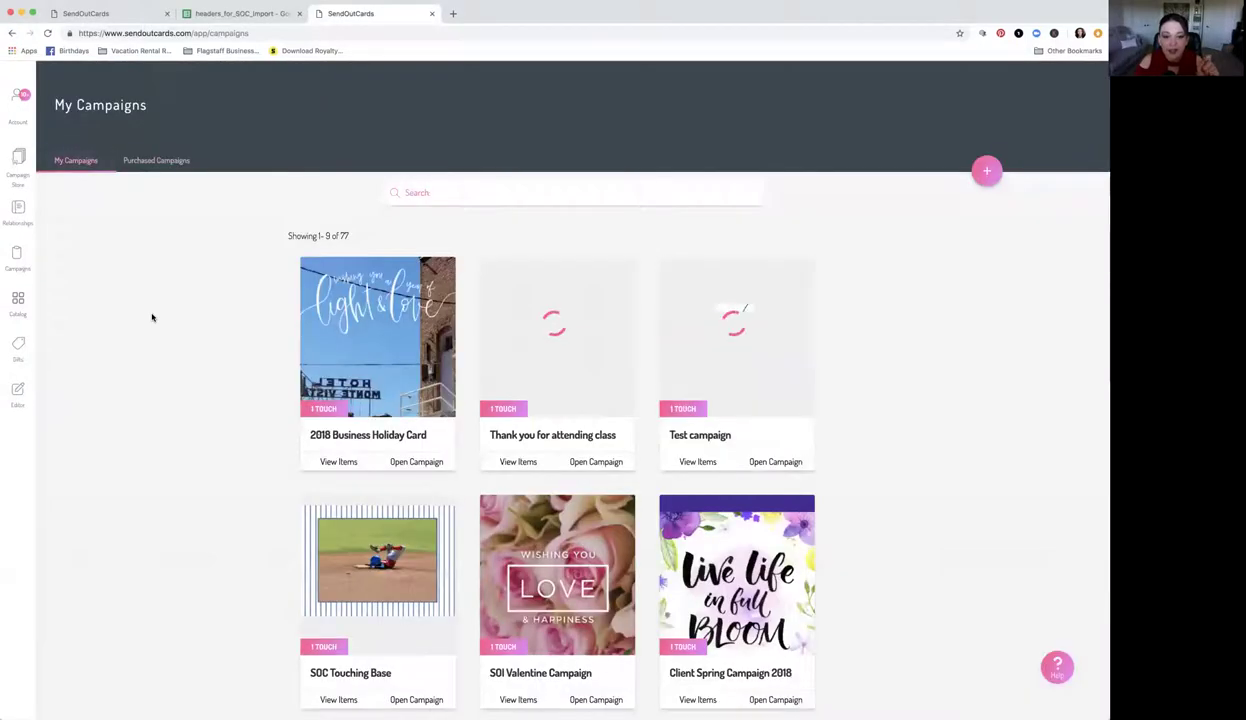
pyautogui.click(412, 465)
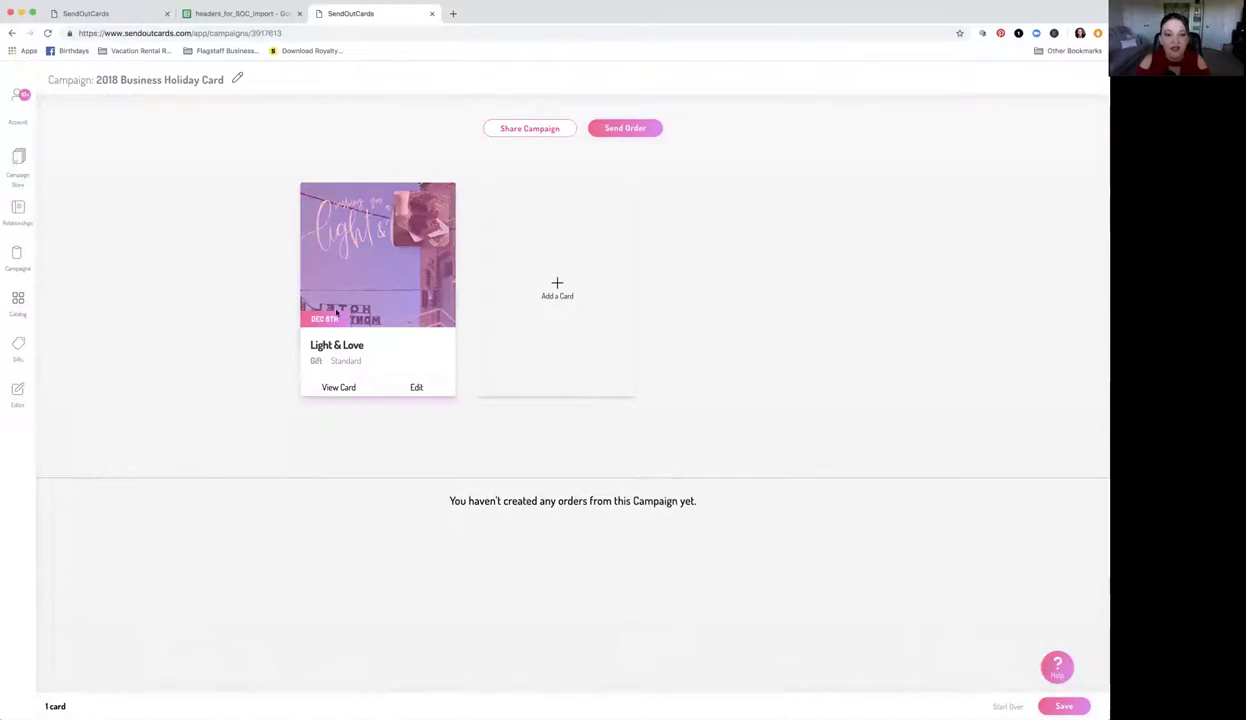
# Step: Preview the Light & Love card's front, inside left, inside right and back, and close the preview
pyautogui.click(338, 389)
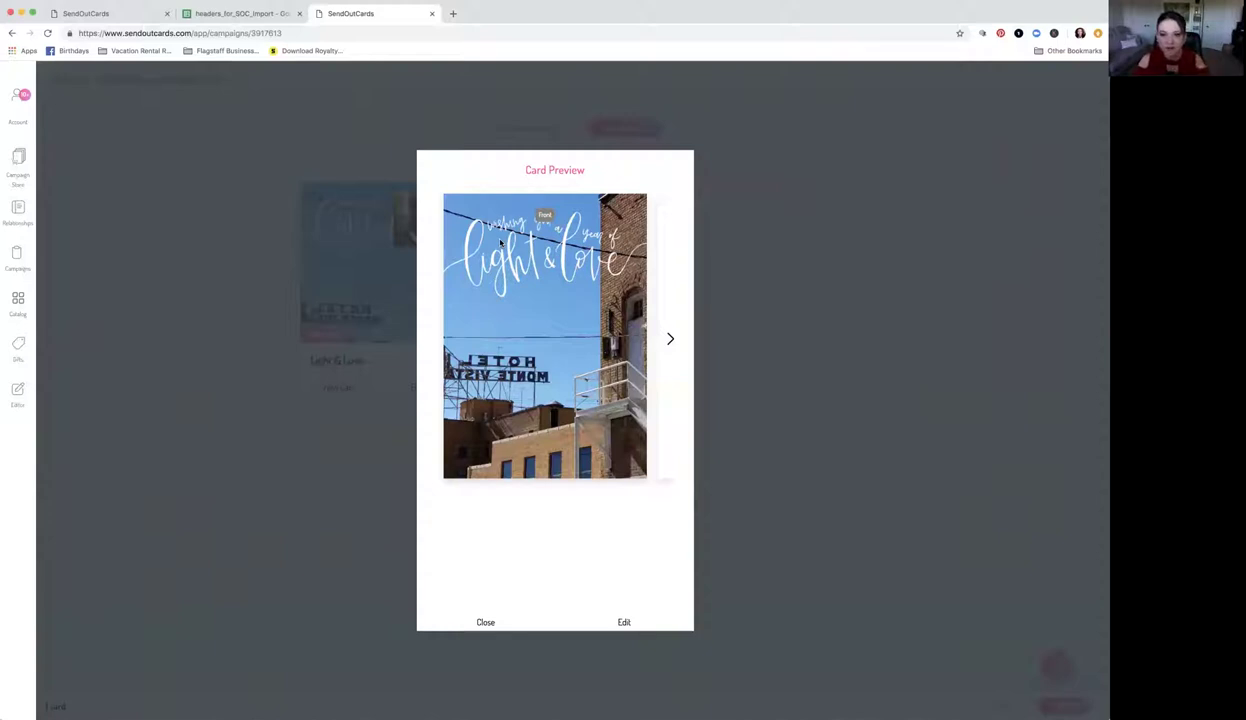
pyautogui.click(671, 340)
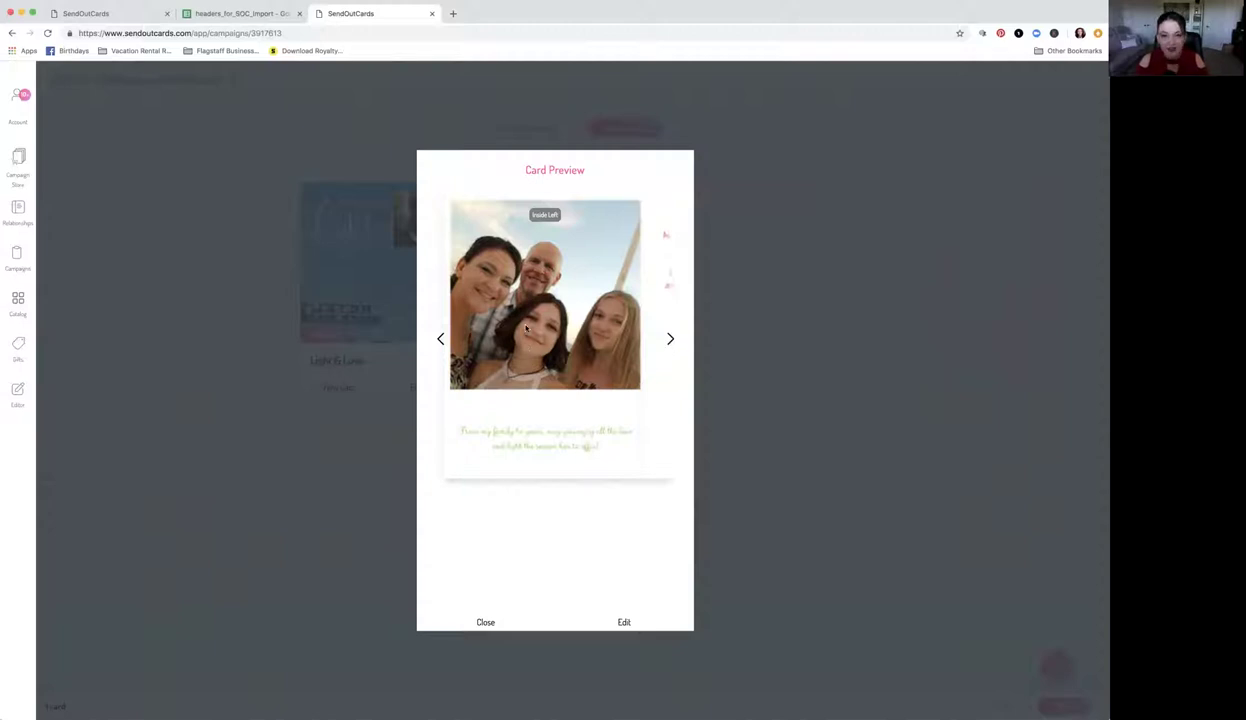
pyautogui.click(671, 342)
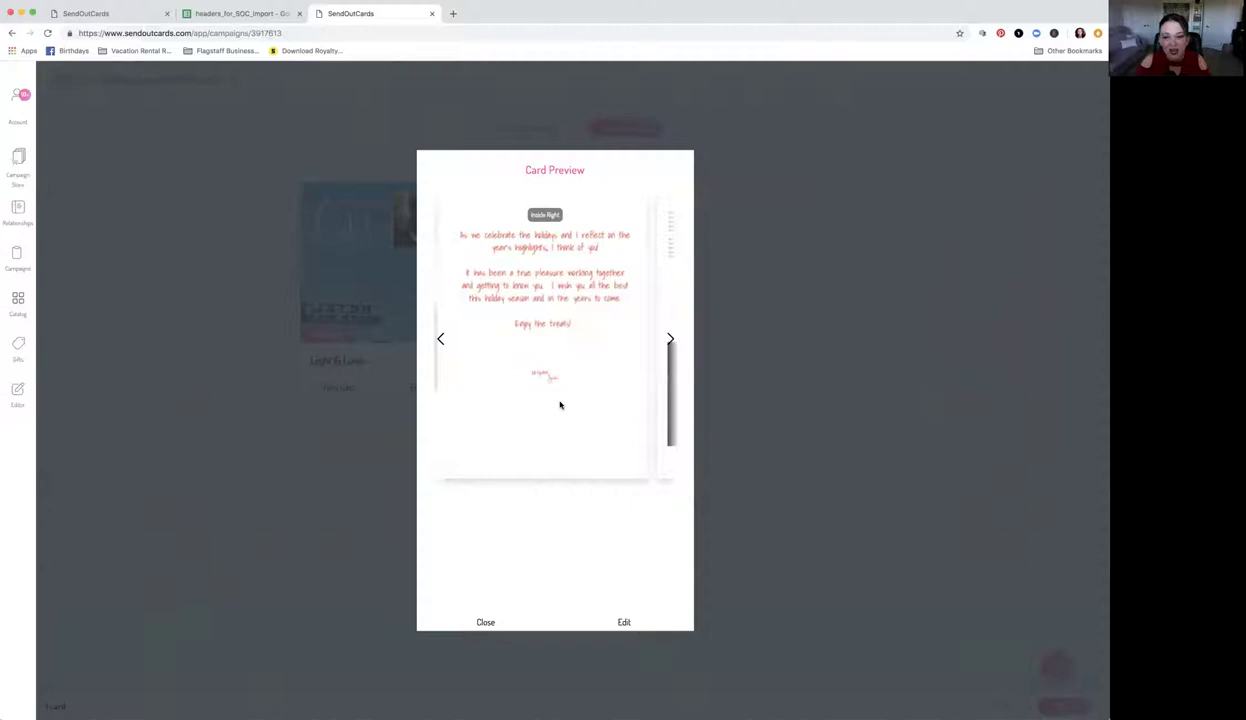
pyautogui.click(669, 338)
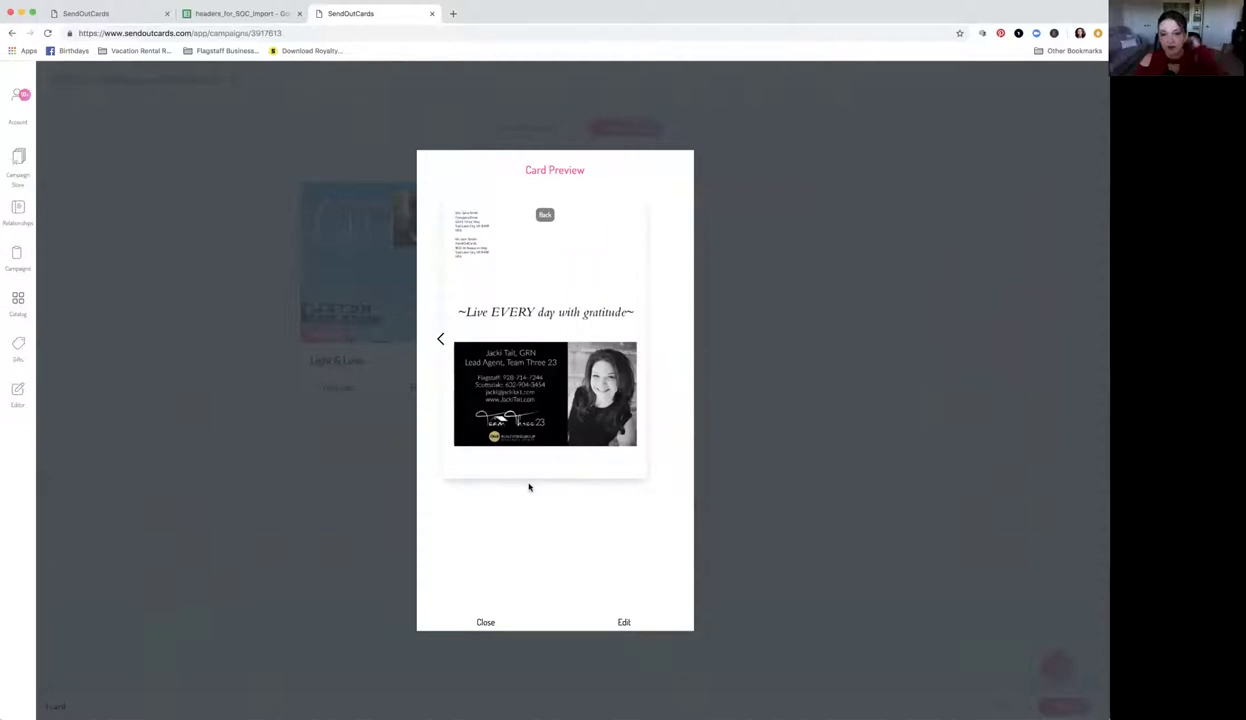
pyautogui.click(485, 623)
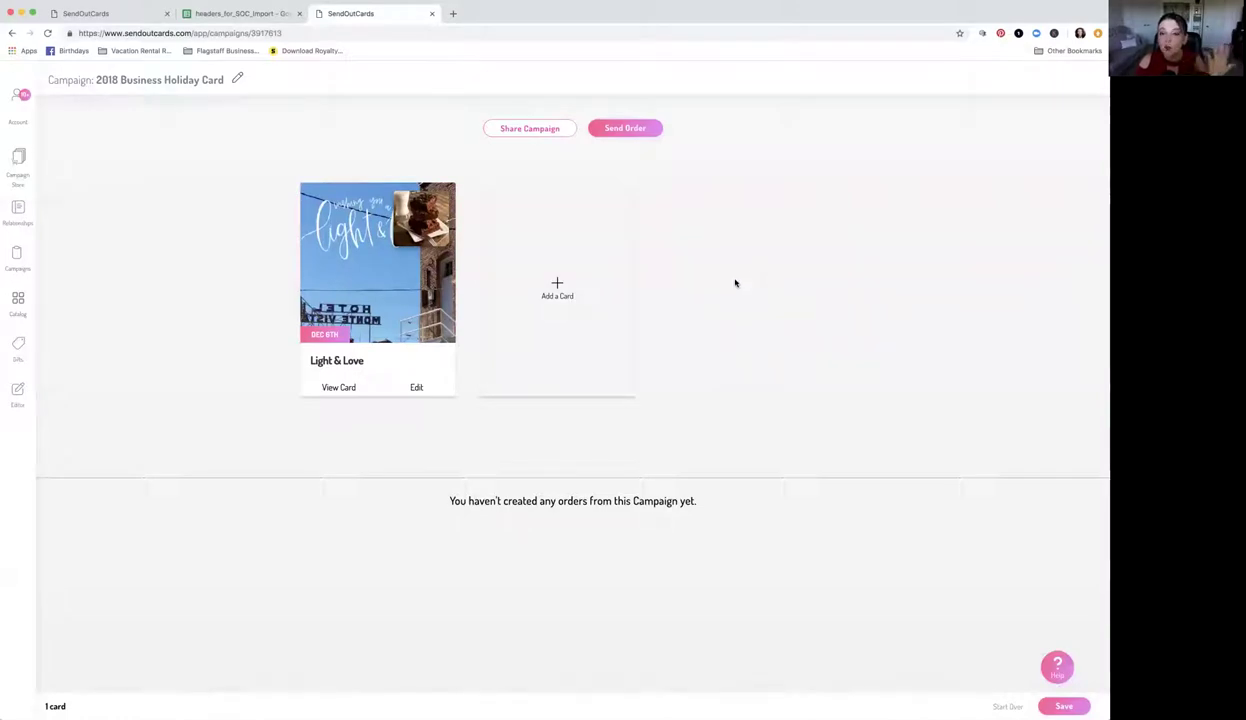
# Step: Return to the campaigns overview and create a new campaign named "Holiday 2018 Family and Friends"
pyautogui.click(20, 265)
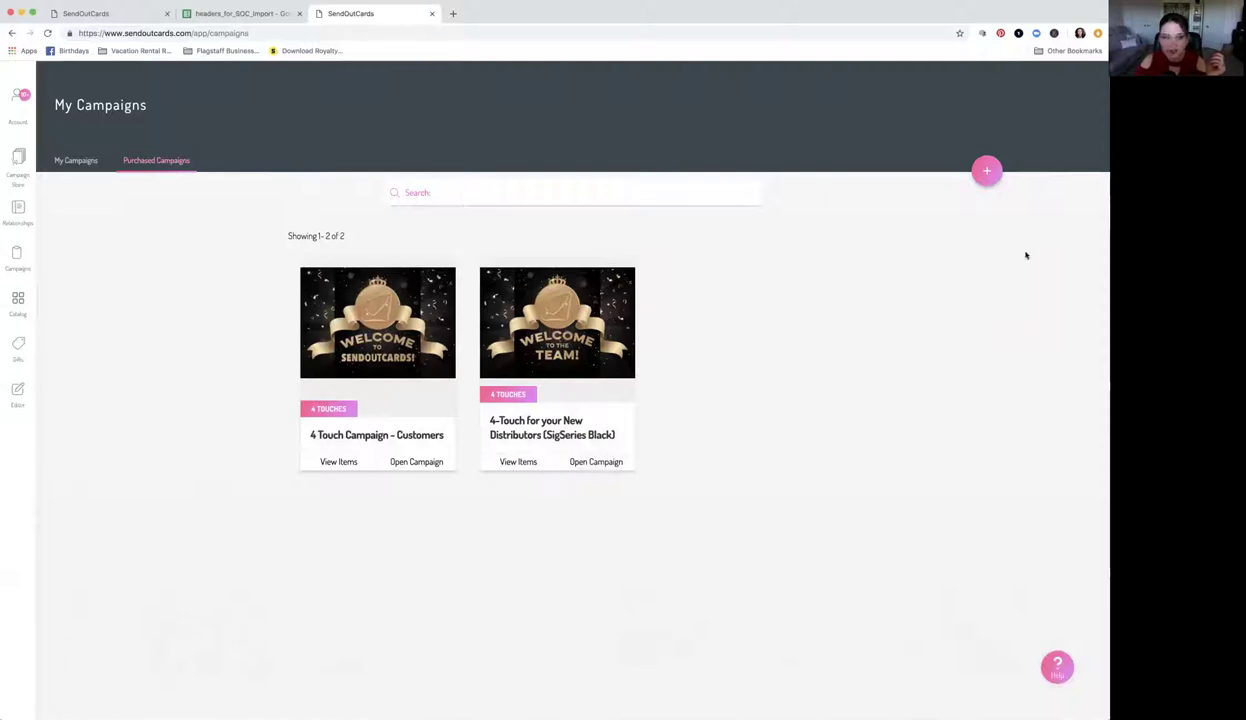
pyautogui.click(987, 174)
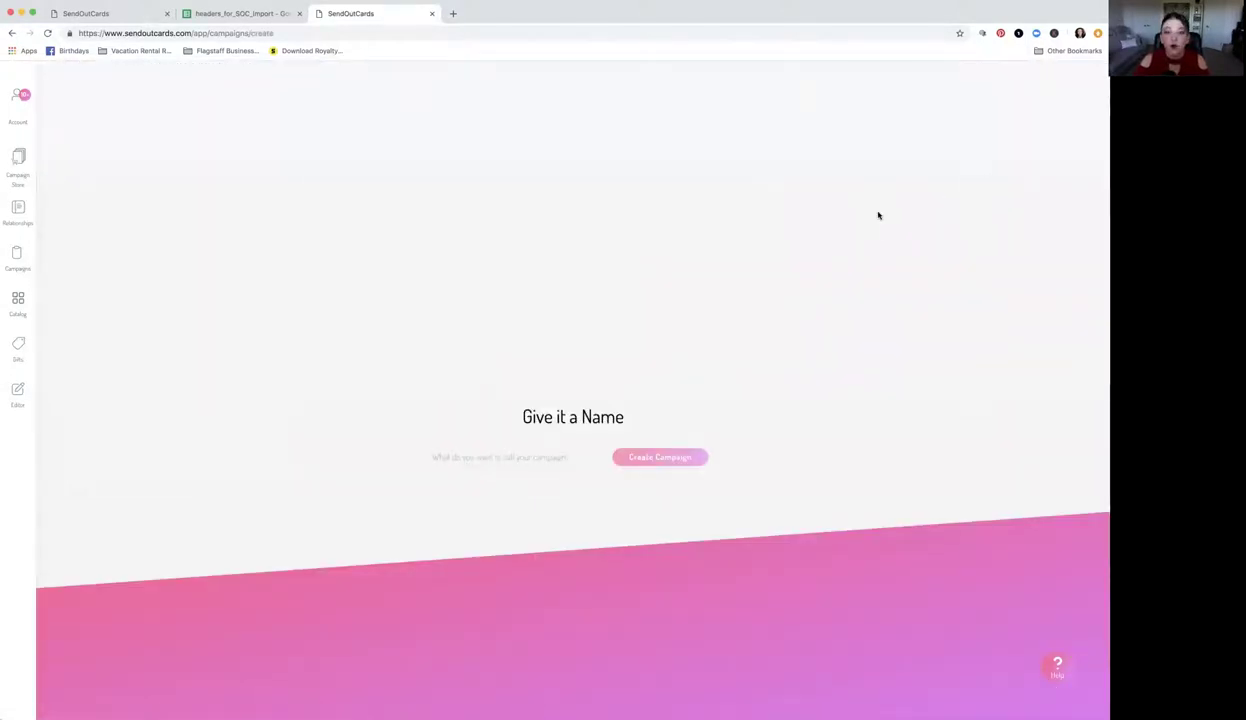
pyautogui.click(524, 458)
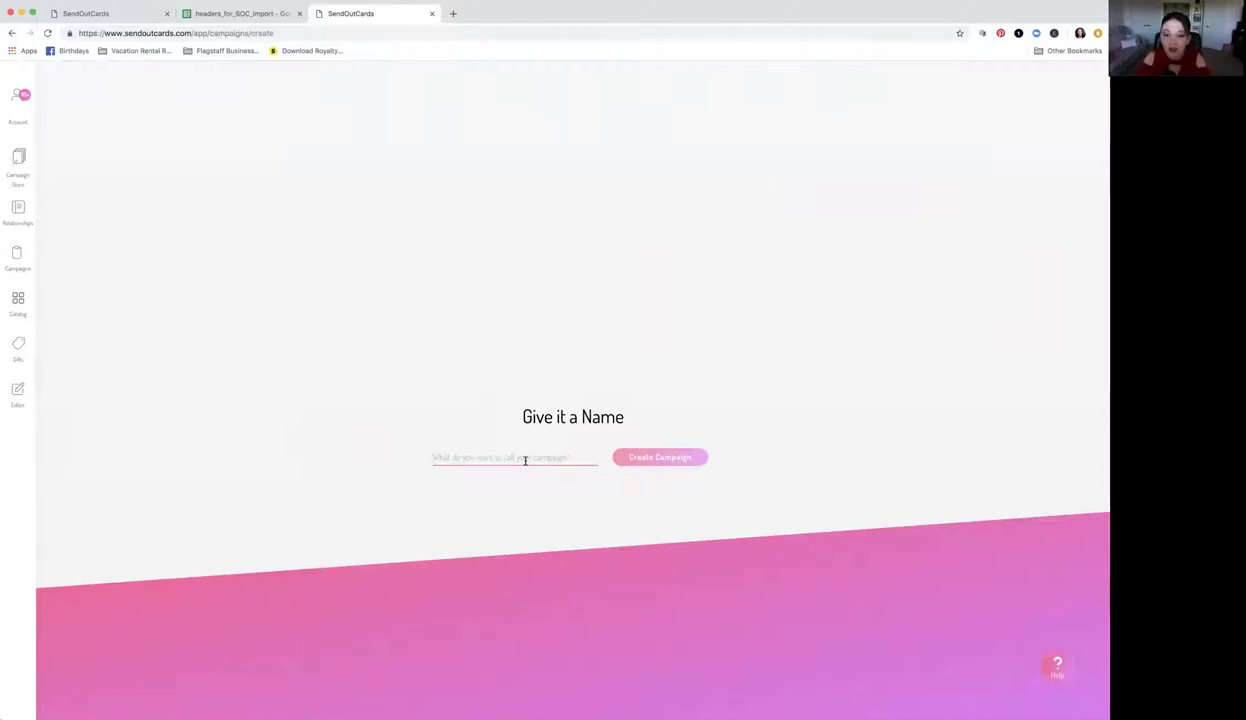
pyautogui.write('Holiday 2018 Family and Friends')
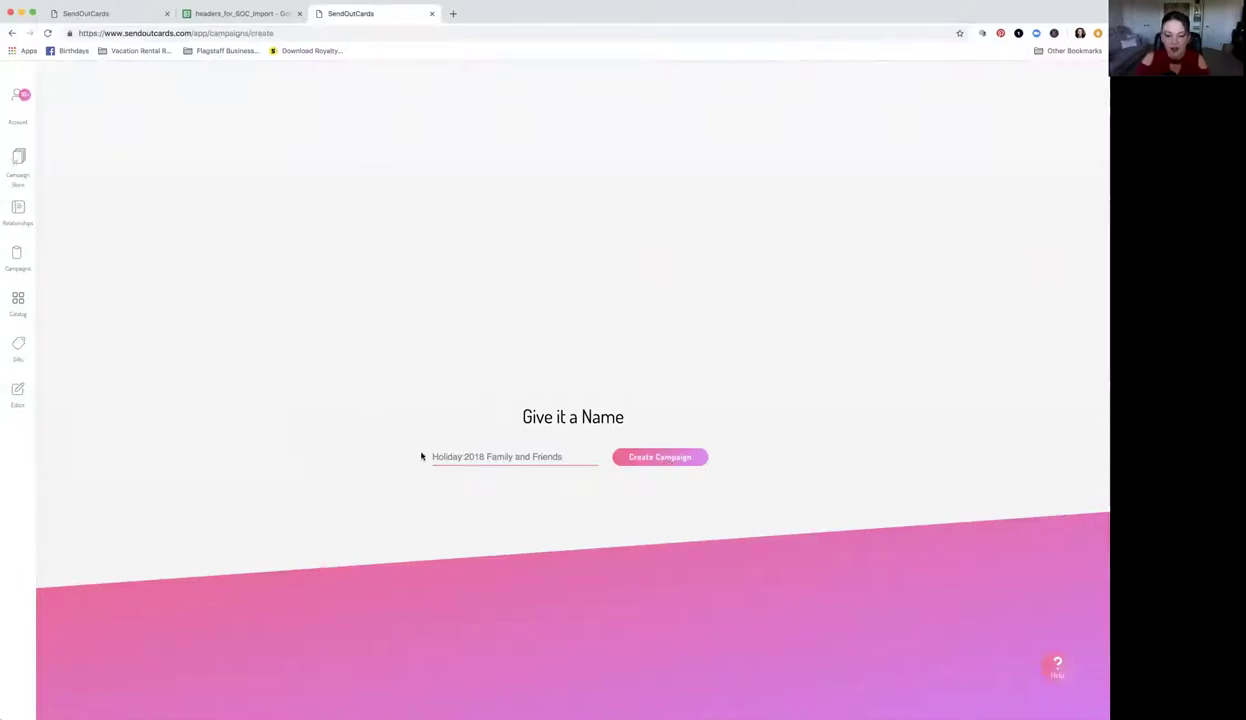
pyautogui.click(651, 462)
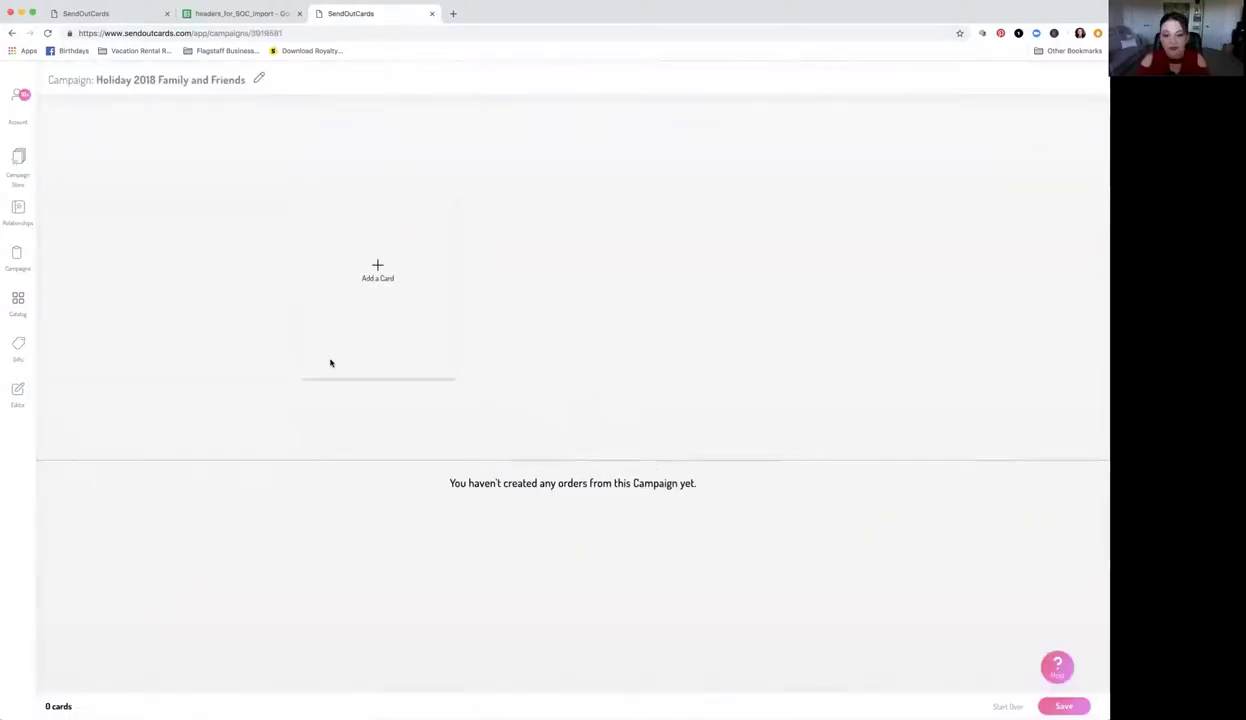
# Step: Start adding a card to the Holiday 2018 Family and Friends campaign and open the Holiday Cheer collection
pyautogui.click(376, 272)
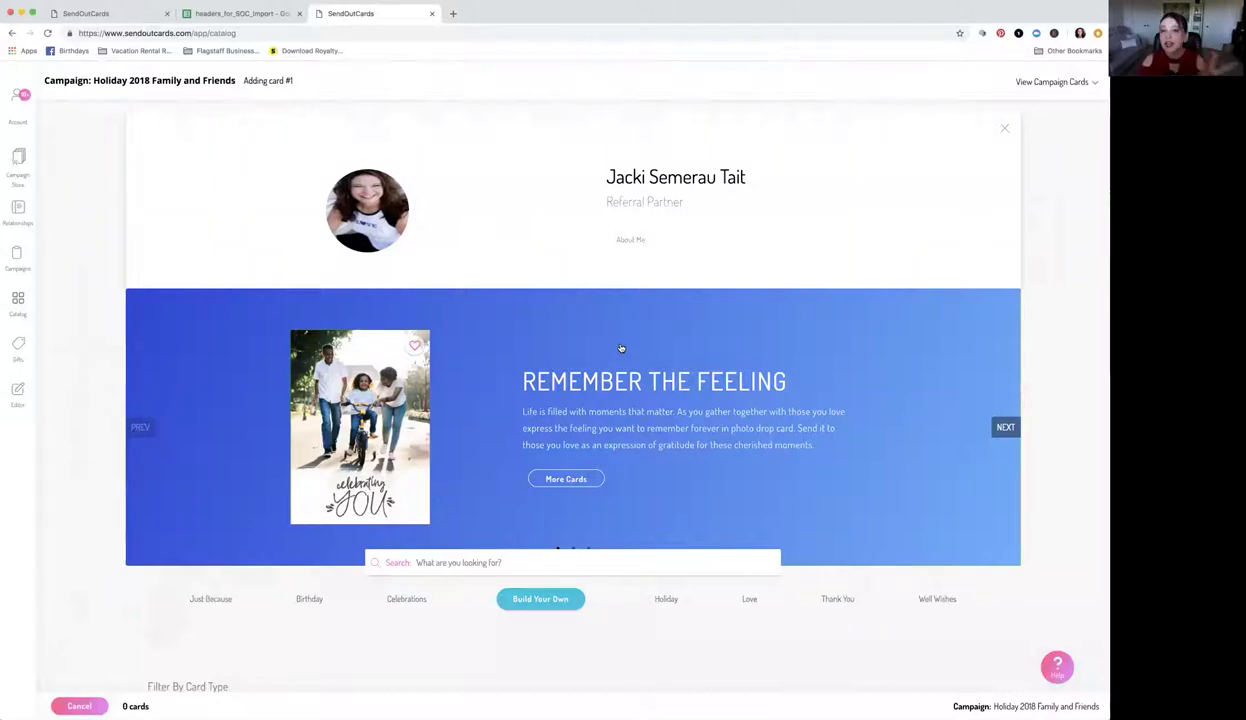
pyautogui.scroll(-5, 533, 397)
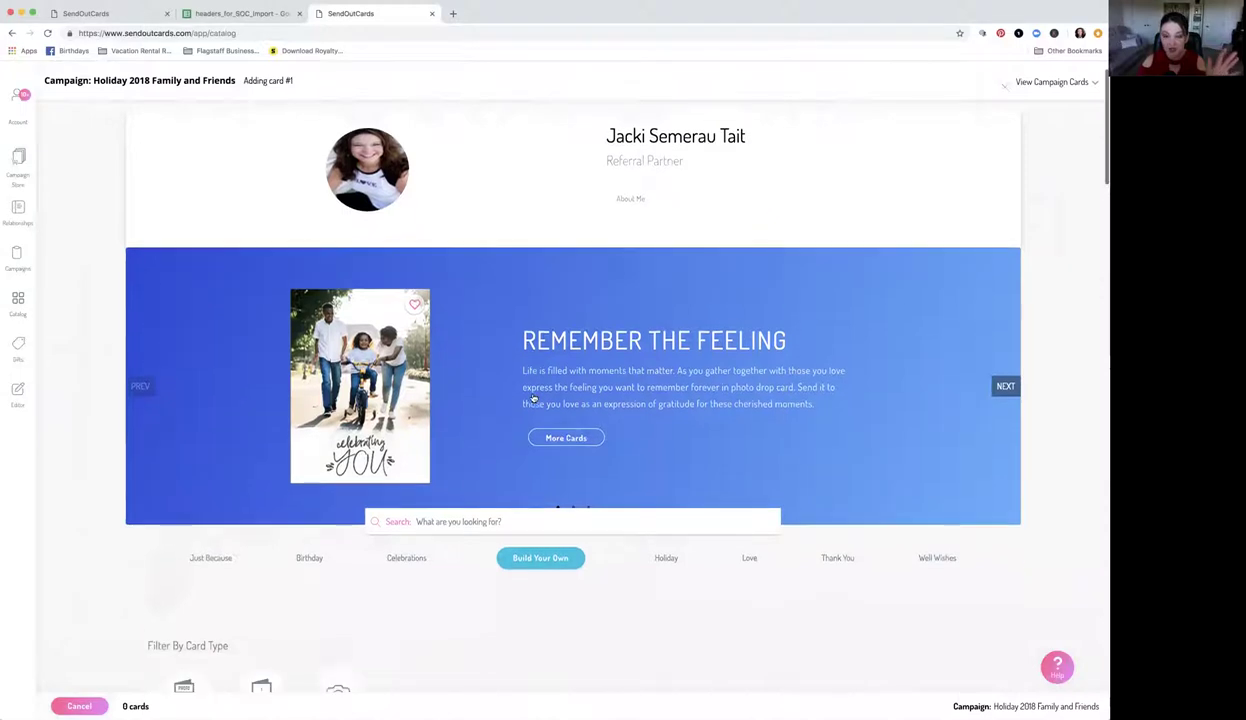
pyautogui.scroll(-3, 533, 397)
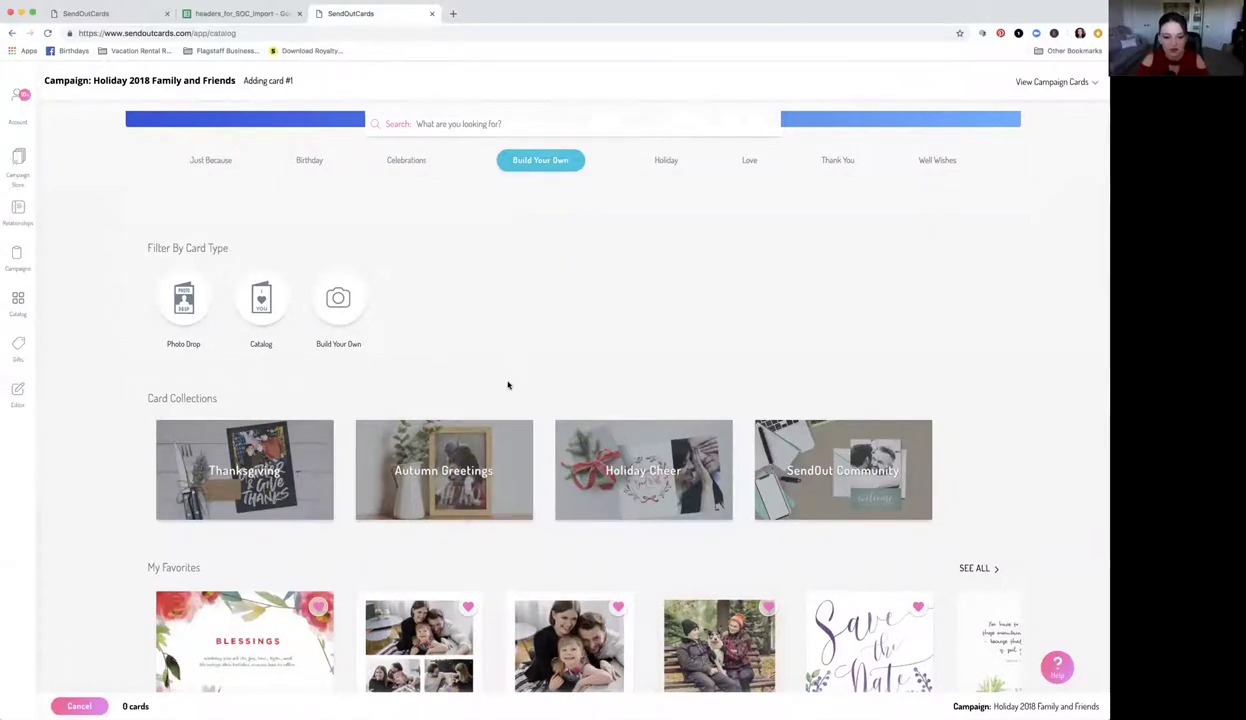
pyautogui.scroll(-4, 508, 385)
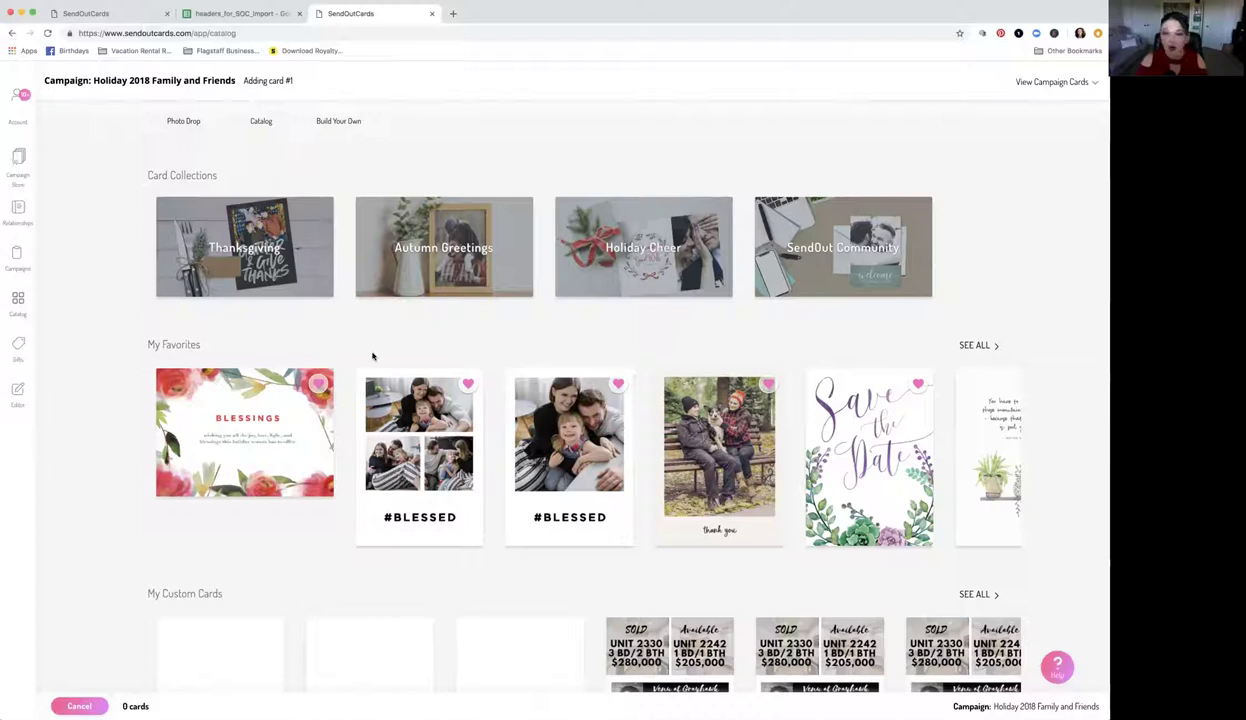
pyautogui.scroll(1, 372, 354)
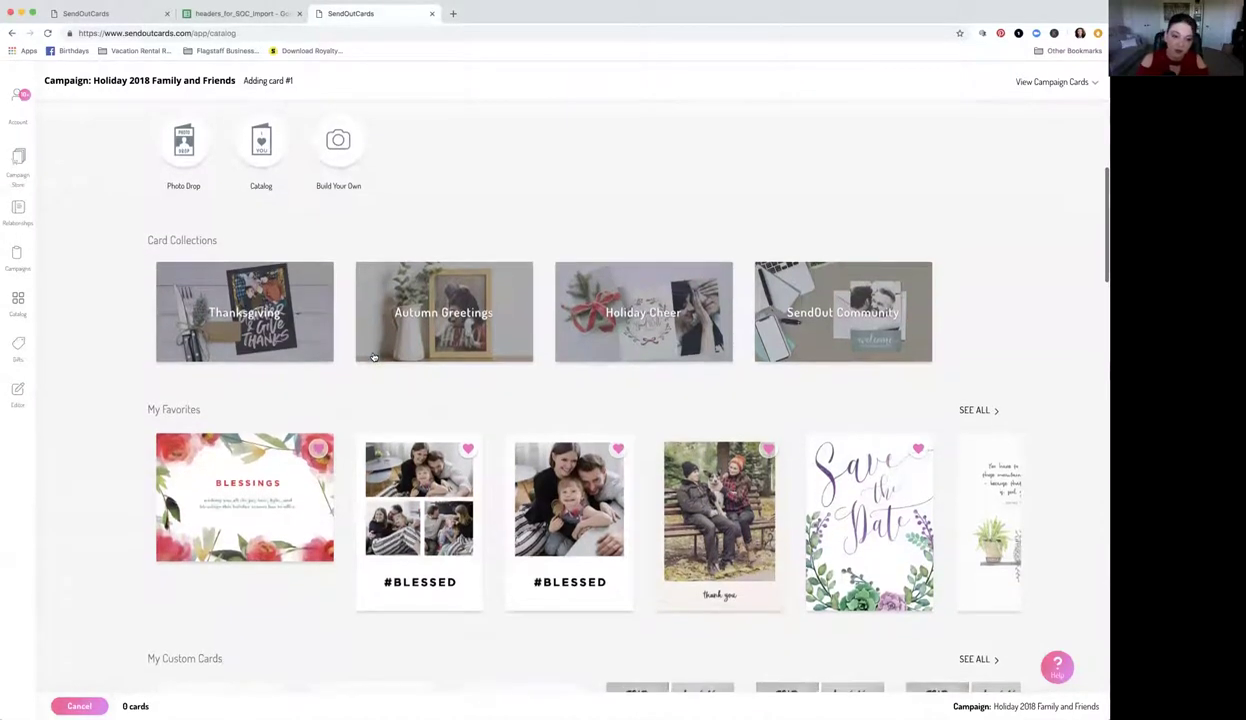
pyautogui.scroll(3, 340, 215)
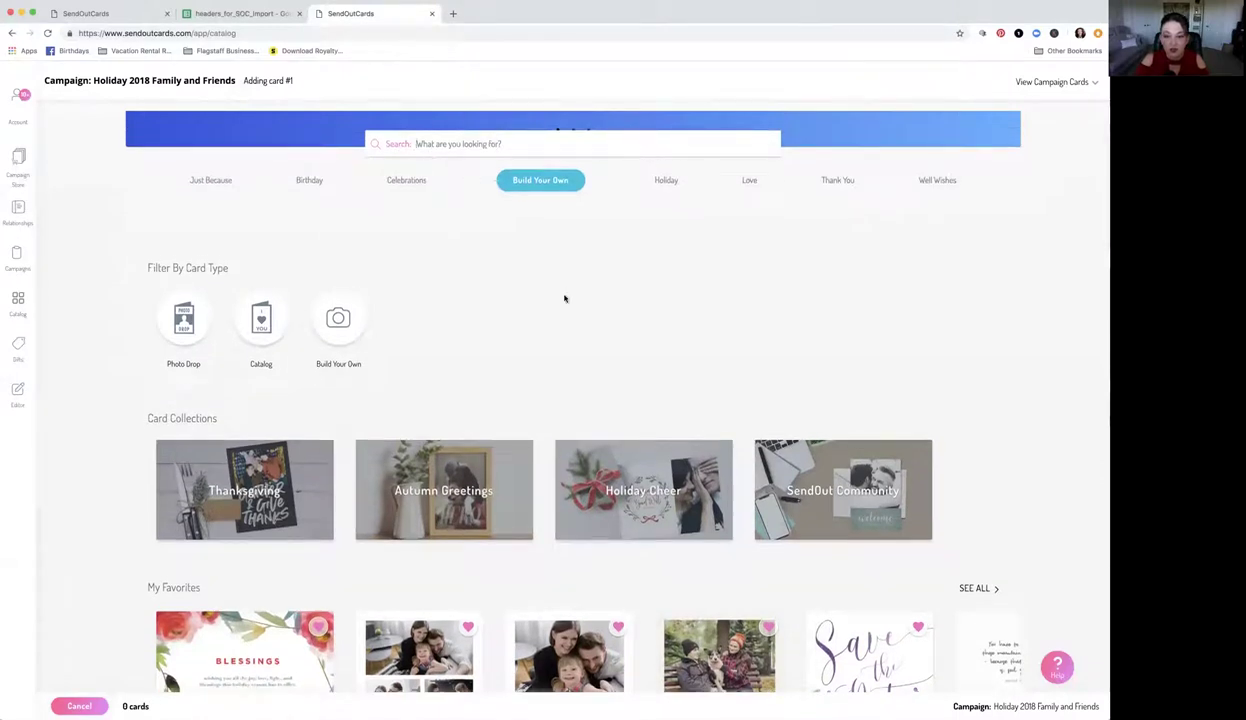
pyautogui.scroll(-1, 650, 410)
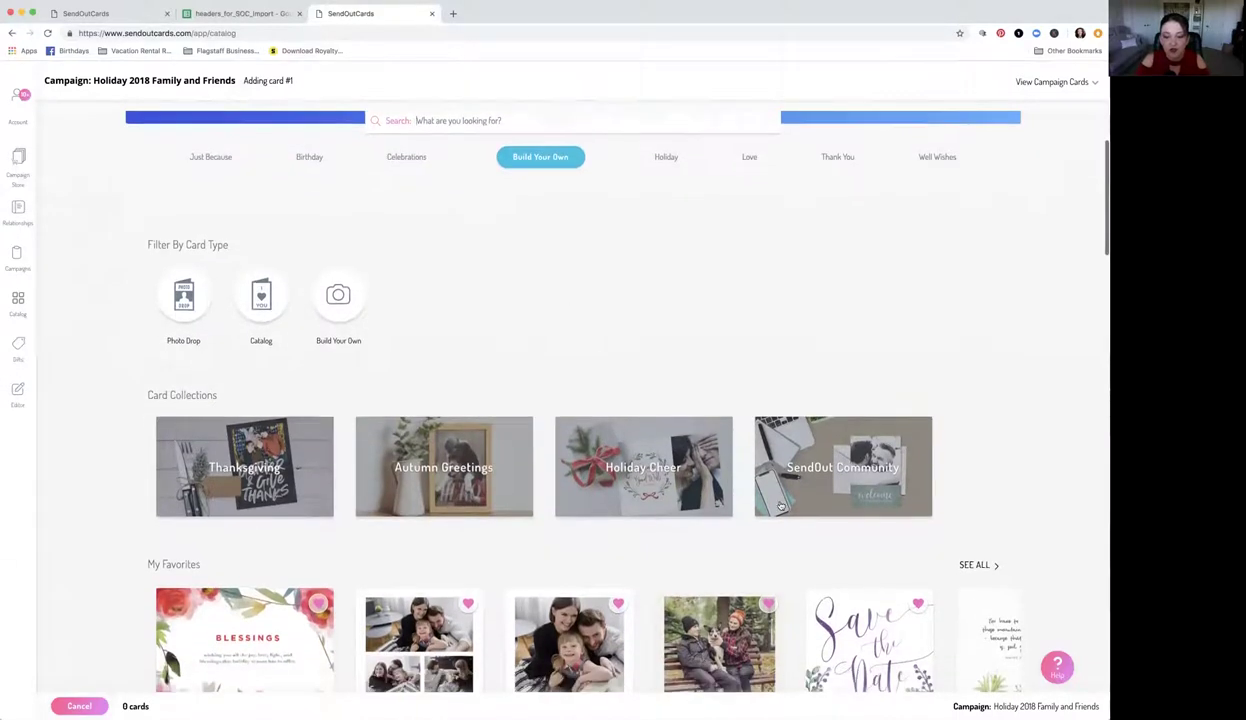
pyautogui.click(645, 474)
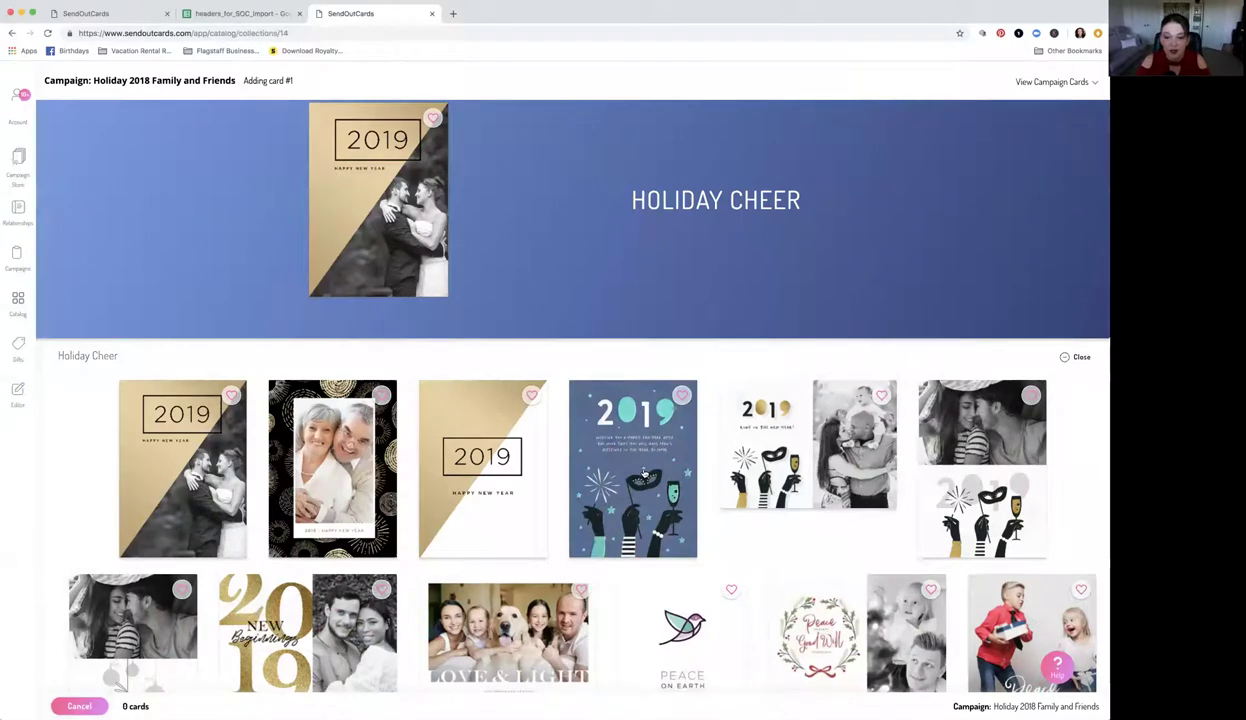
# Step: Choose the "Merry Christmas and Happy New Year" gift card design and customize it as a 2-Panel card on Standard paper
pyautogui.scroll(-3, 810, 553)
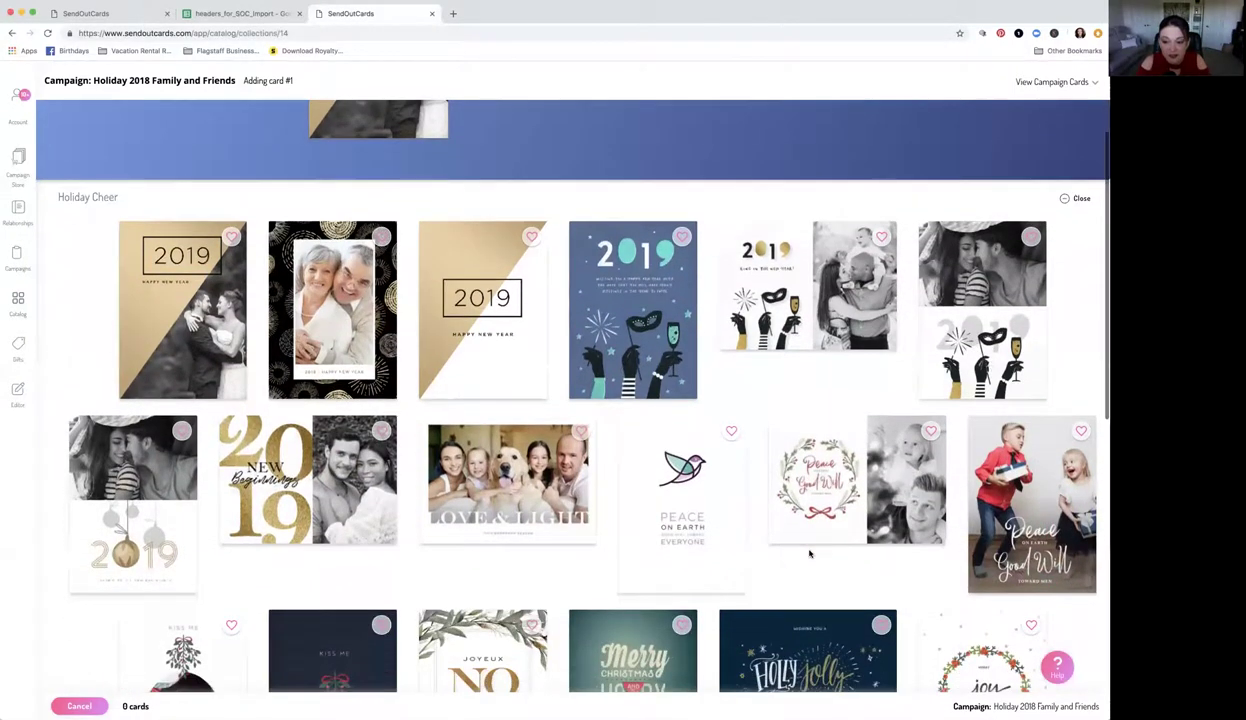
pyautogui.scroll(-4, 810, 553)
pyautogui.scroll(6, 810, 553)
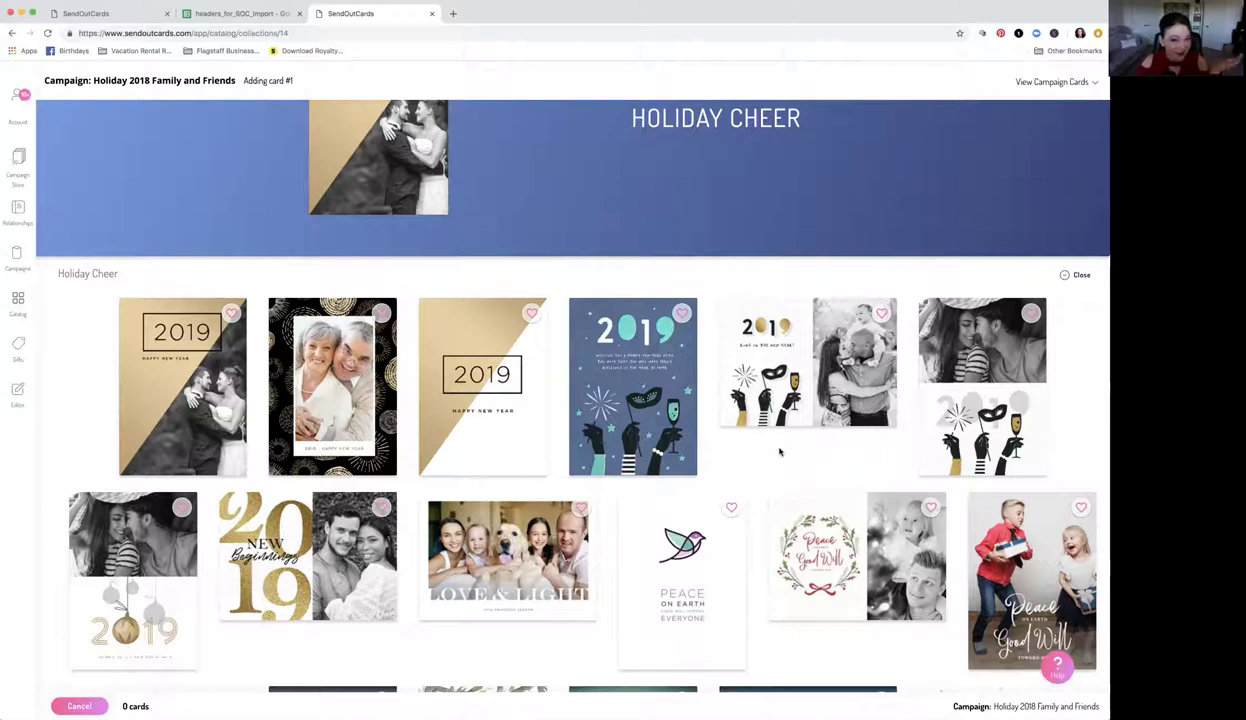
pyautogui.scroll(-5, 780, 452)
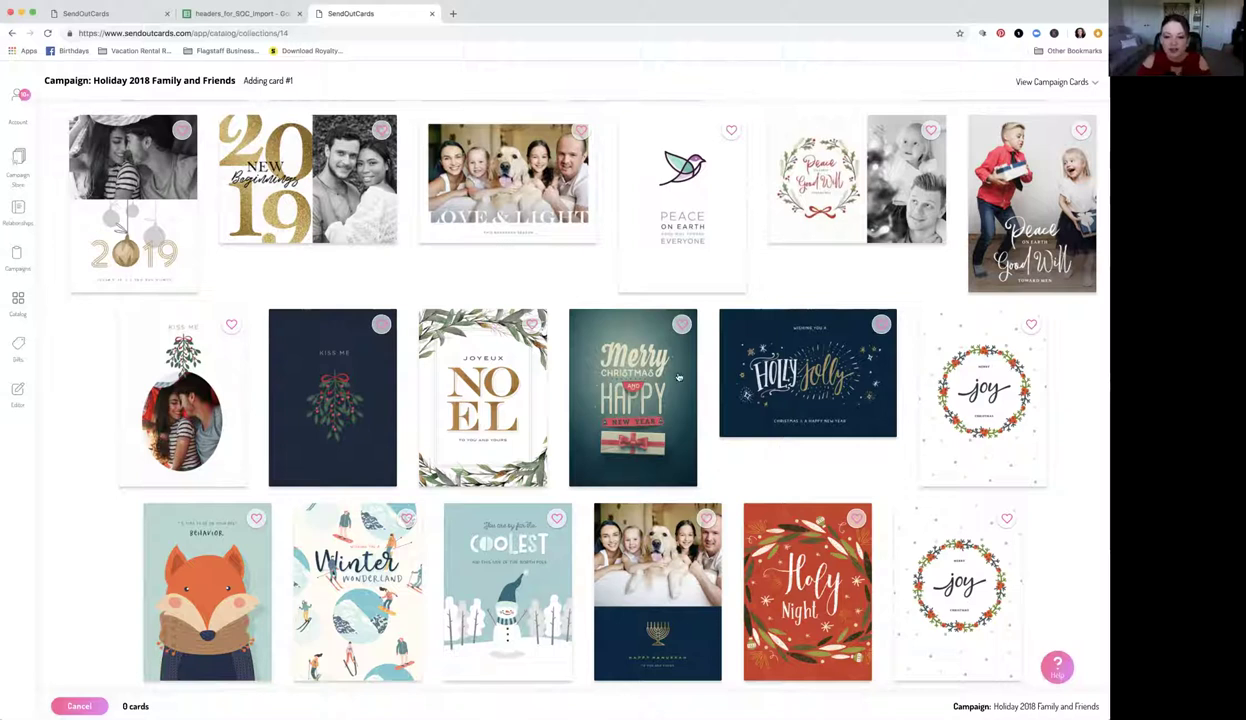
pyautogui.click(648, 394)
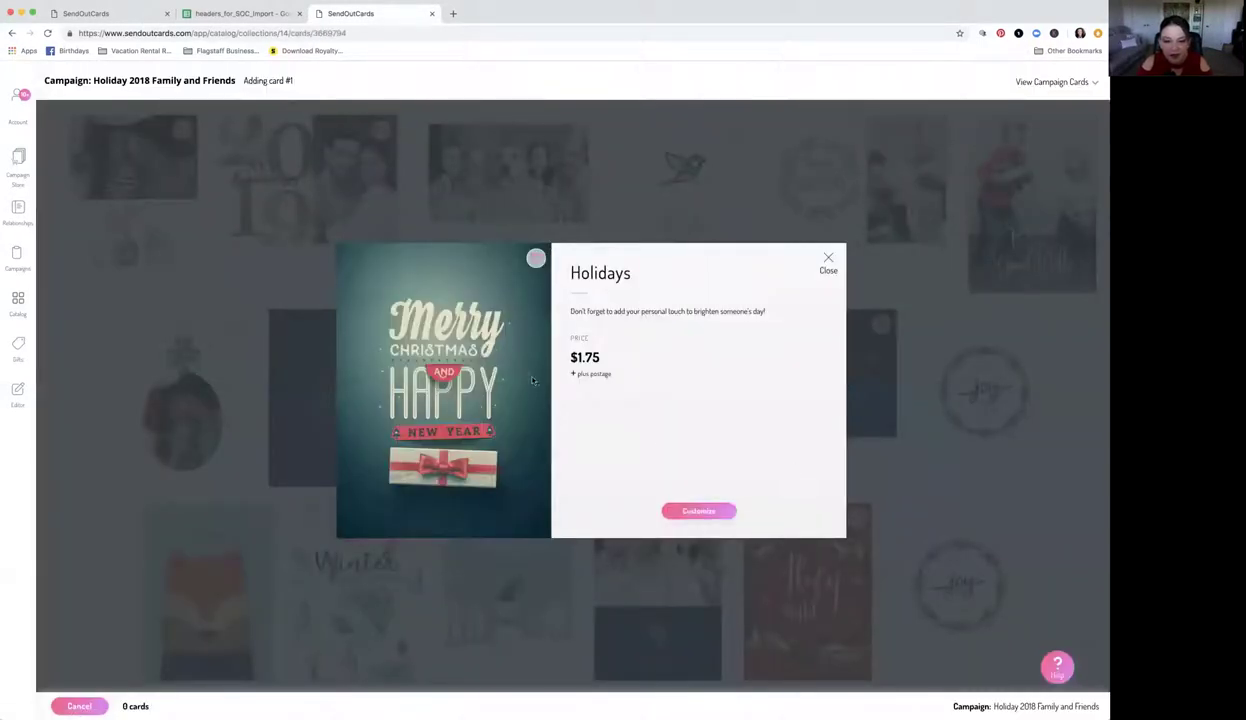
pyautogui.click(697, 511)
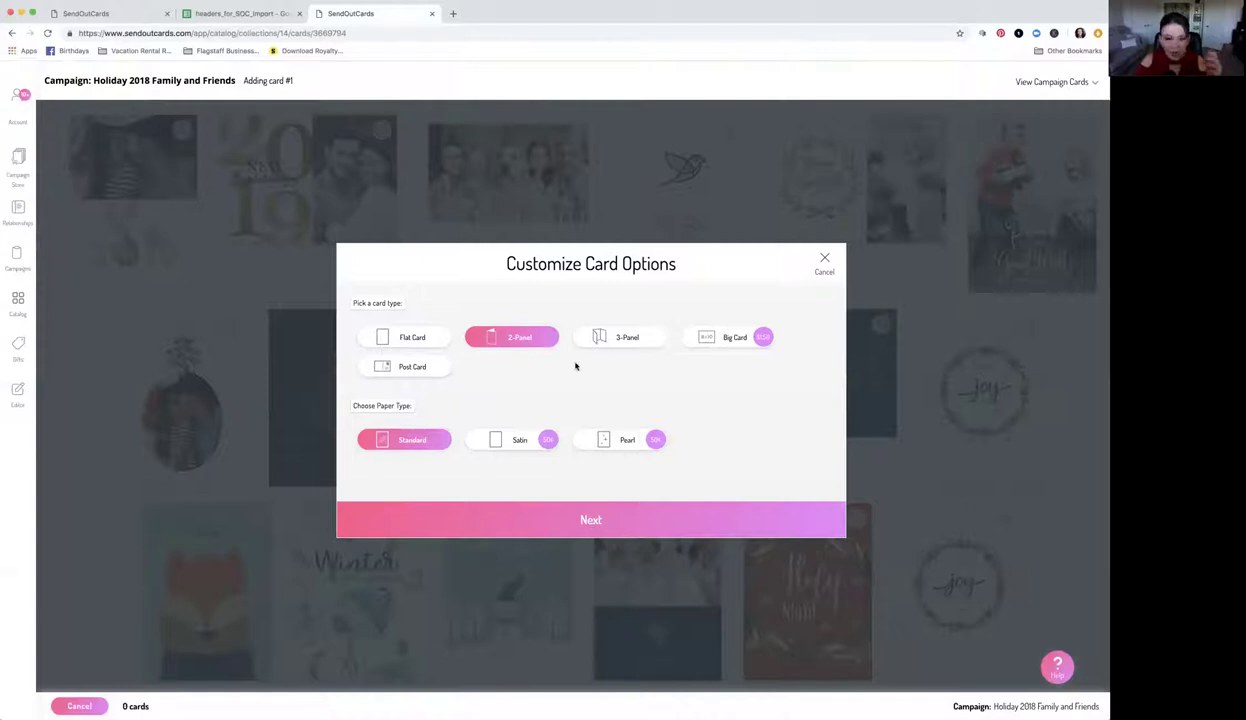
pyautogui.click(565, 523)
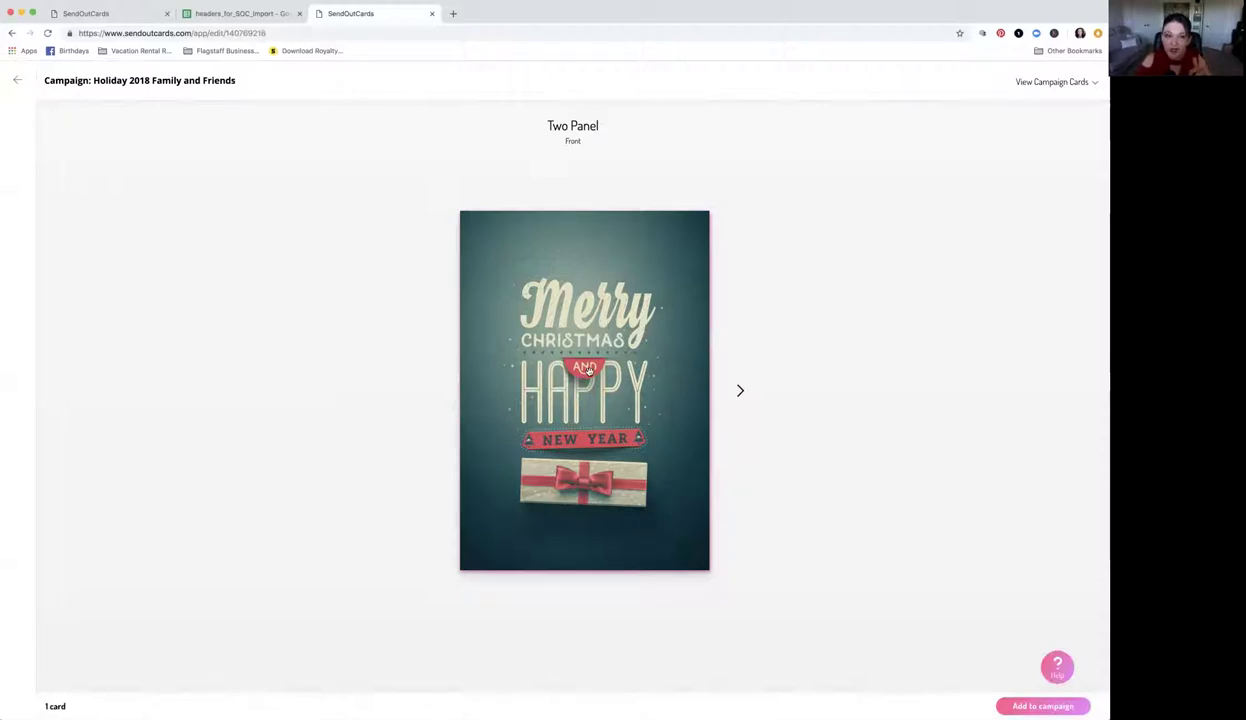
# Step: Apply the layout with a message area above a large image area to the card's inside left panel
pyautogui.click(740, 391)
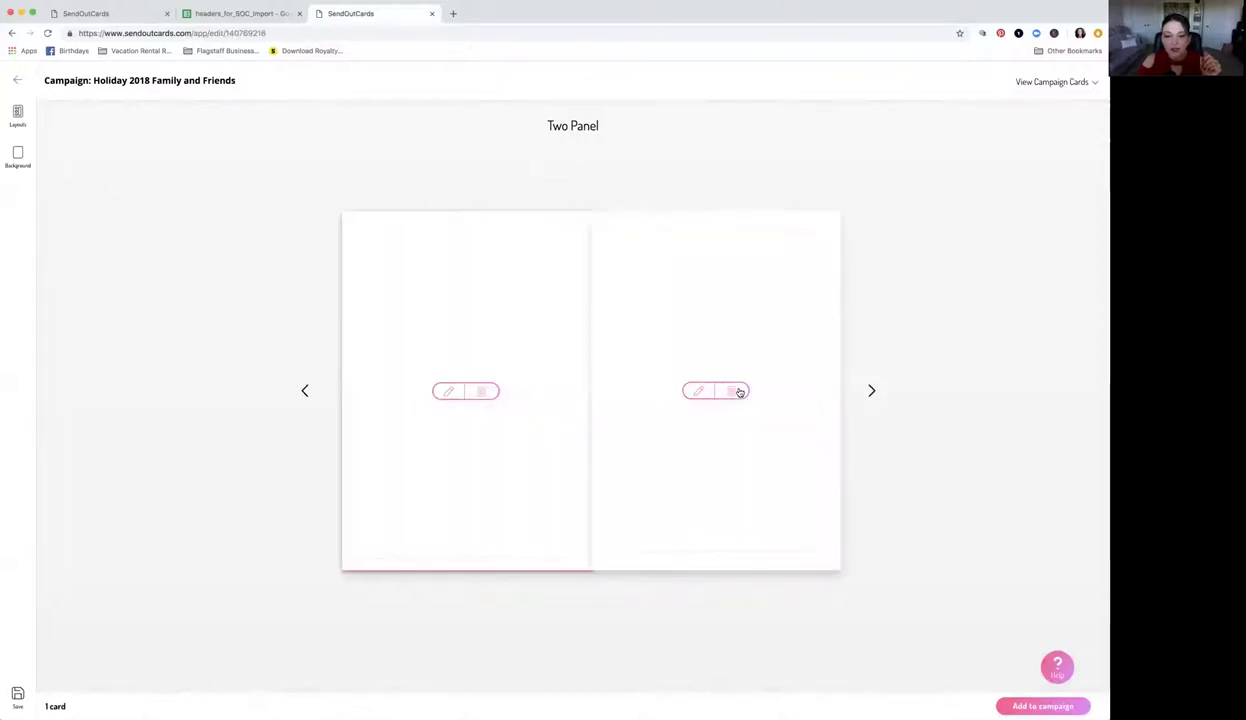
pyautogui.click(486, 394)
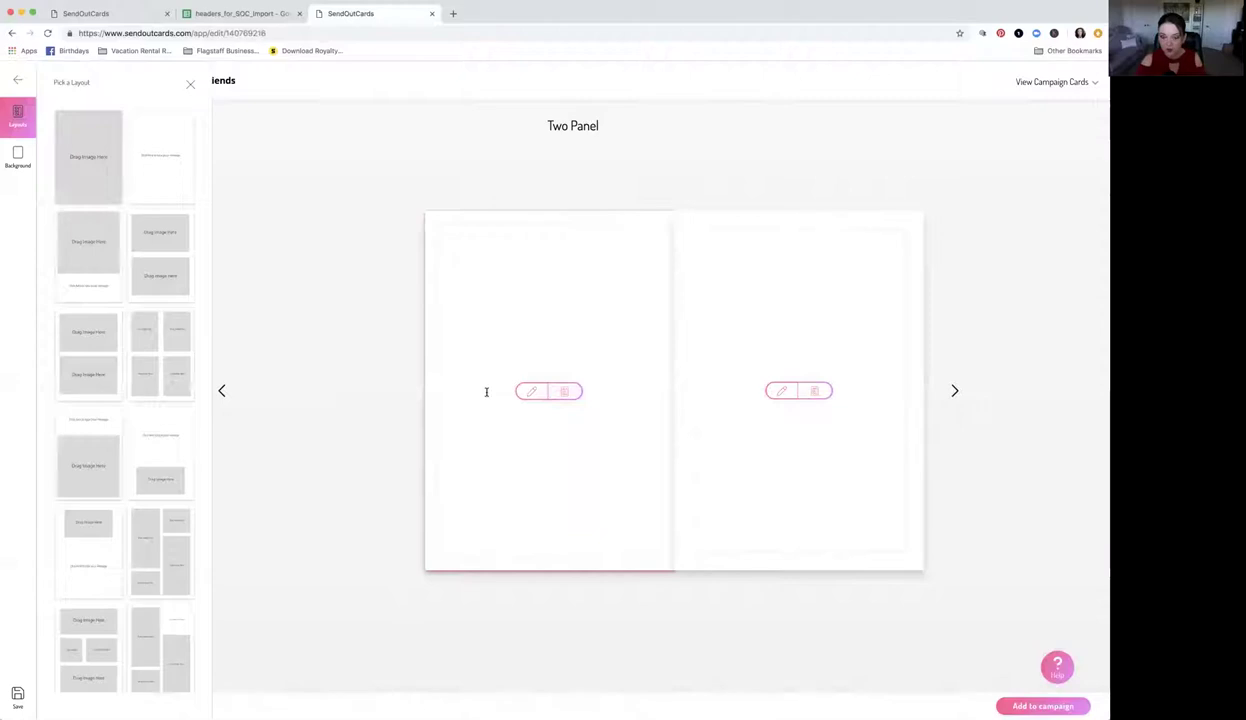
pyautogui.scroll(-5, 194, 510)
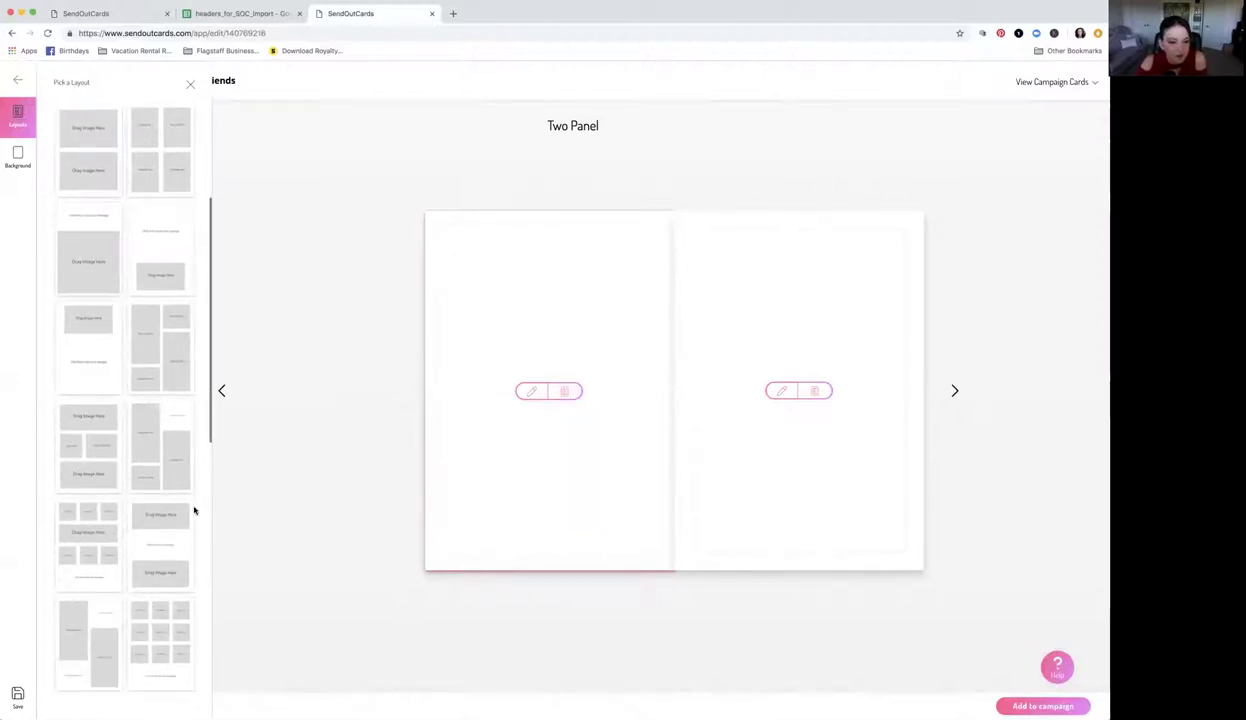
pyautogui.scroll(3, 193, 509)
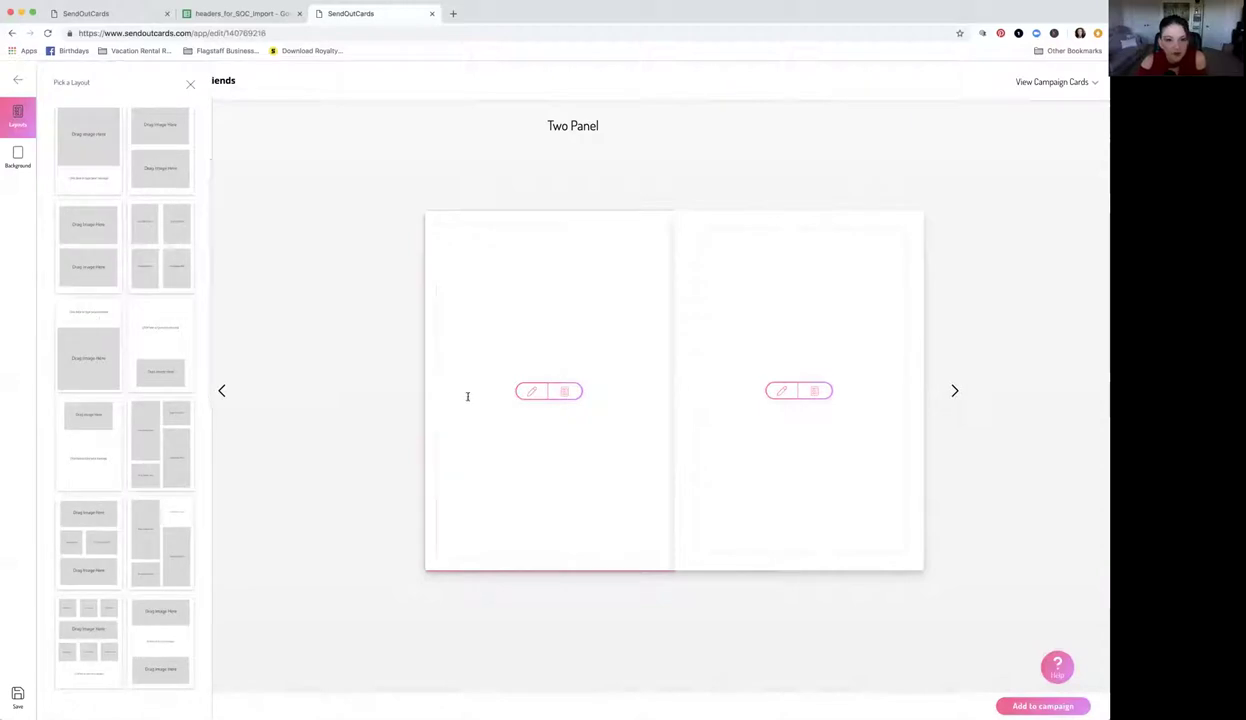
pyautogui.click(92, 353)
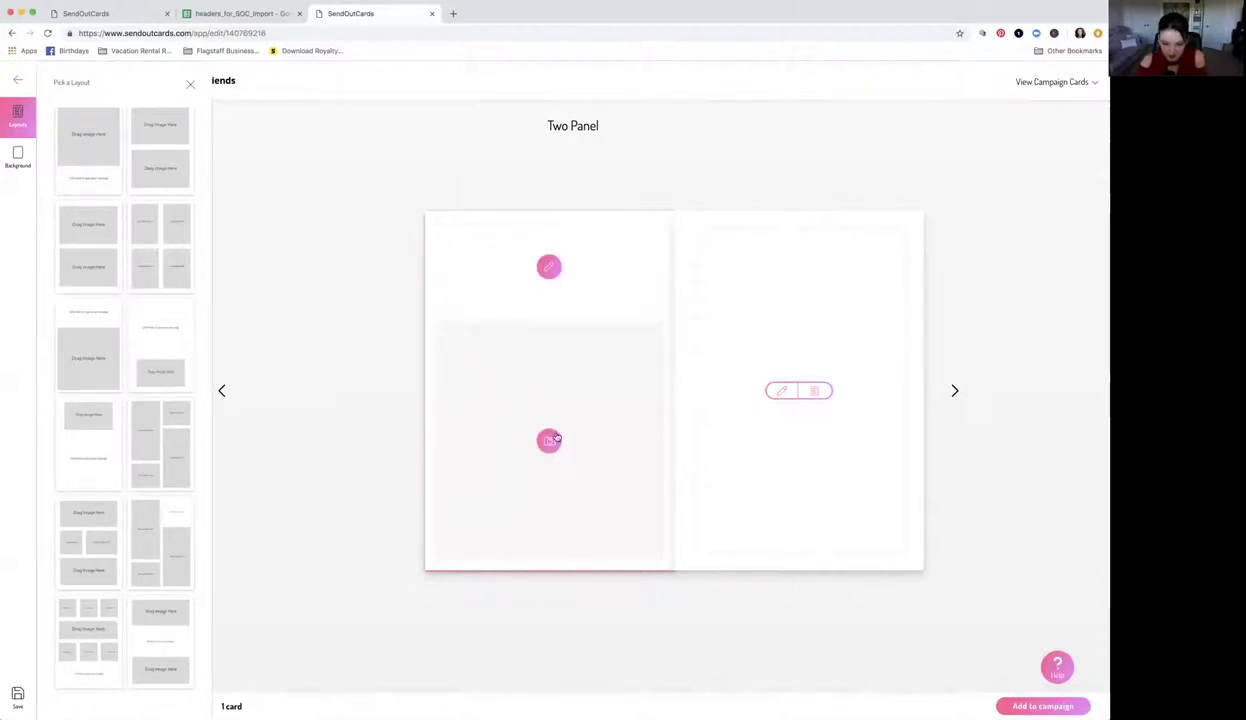
# Step: Place the family photo of four people from your own images in the inside left image area
pyautogui.click(549, 441)
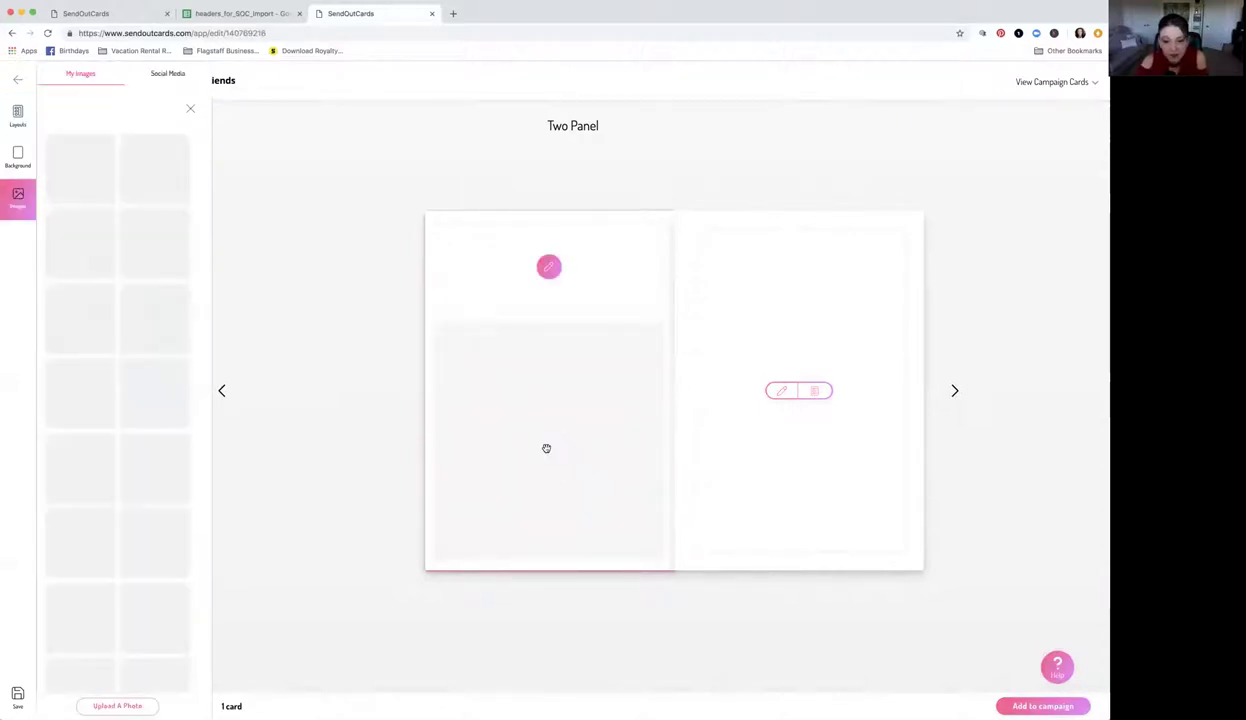
pyautogui.moveTo(135, 325); pyautogui.dragTo(550, 440)
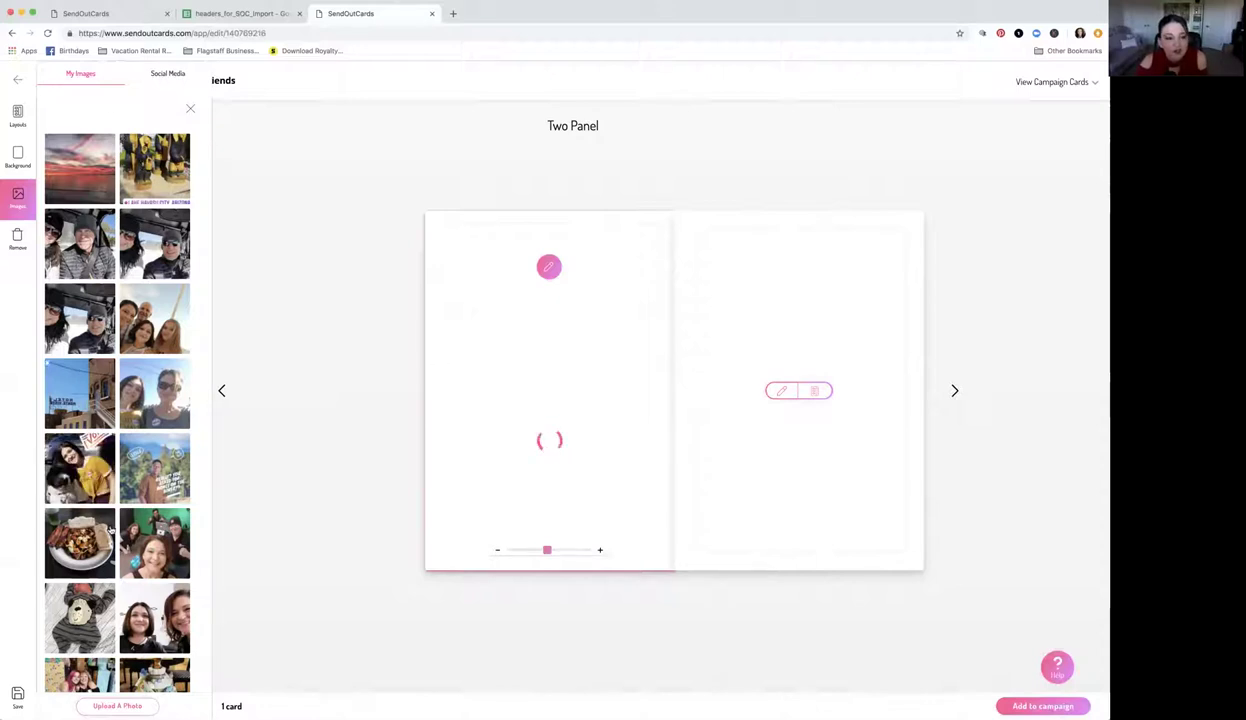
pyautogui.scroll(-3, 128, 340)
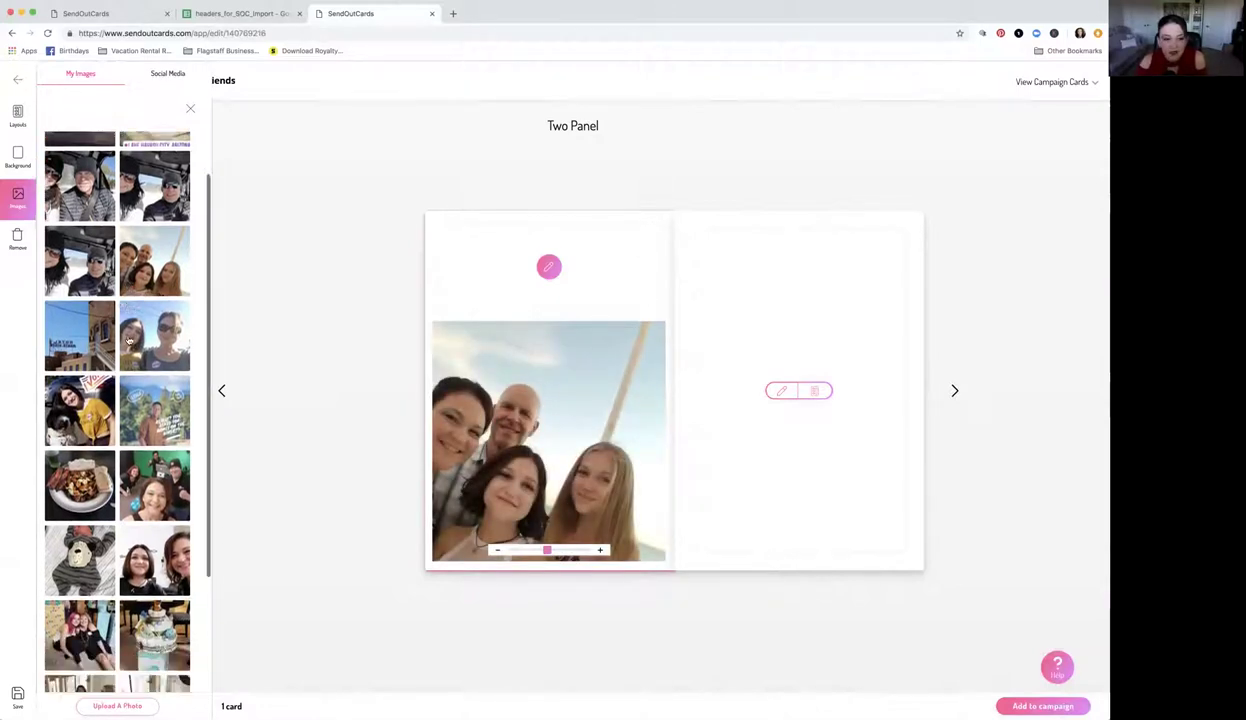
pyautogui.click(131, 706)
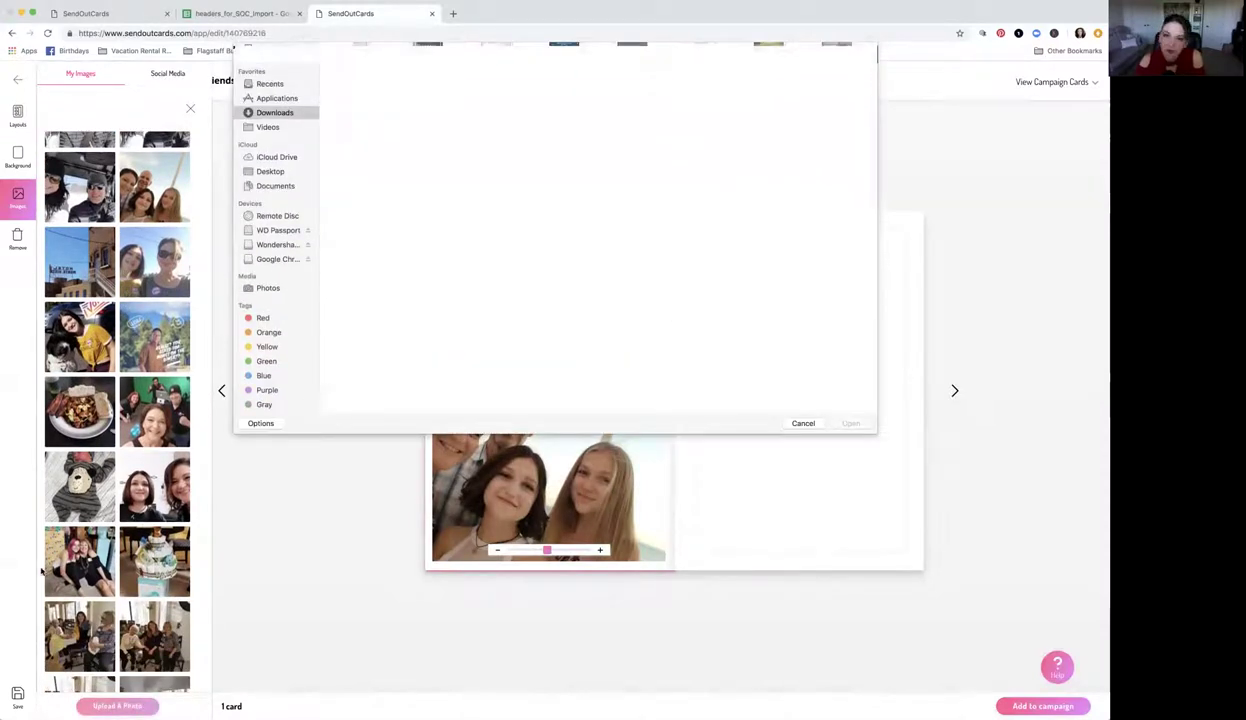
pyautogui.click(803, 423)
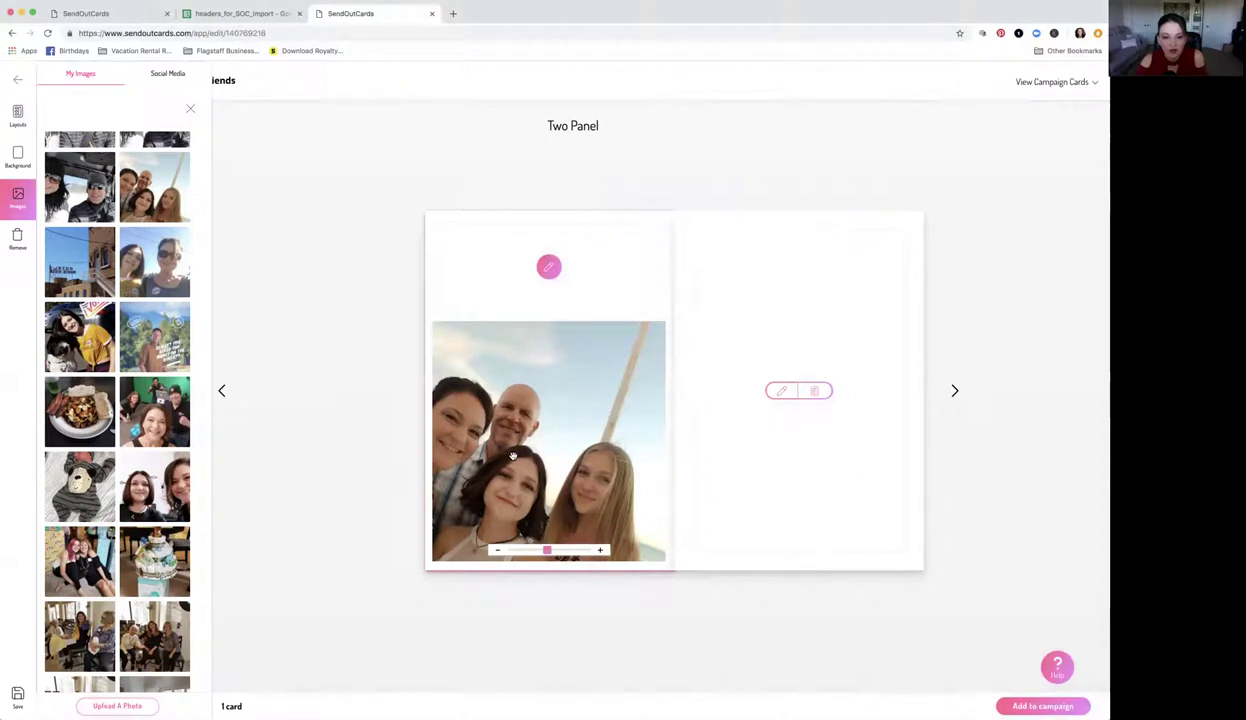
# Step: Reposition the family photo within its frame to bring all four faces into view, and adjust its zoom
pyautogui.moveTo(505, 462); pyautogui.dragTo(580, 470)
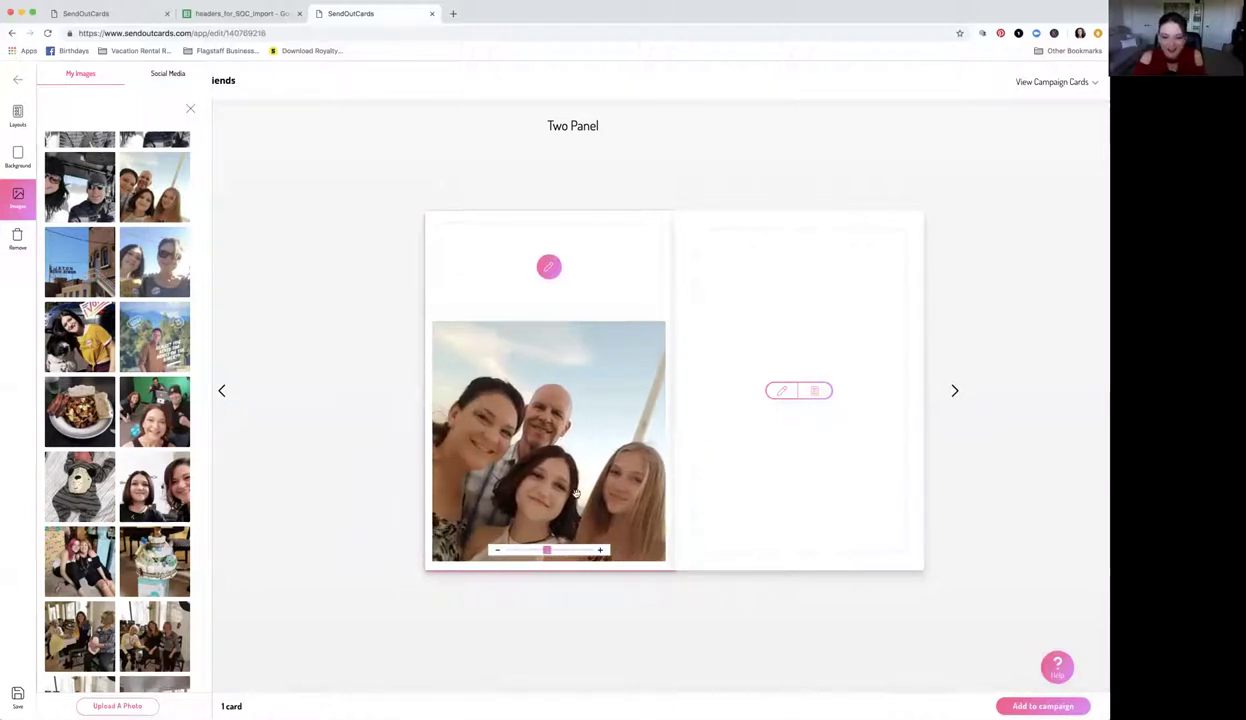
pyautogui.click(600, 550)
pyautogui.click(600, 550)
pyautogui.click(497, 550)
pyautogui.click(497, 550)
pyautogui.click(600, 550)
pyautogui.moveTo(562, 455)
pyautogui.mouseDown()
pyautogui.moveTo(606, 453)
pyautogui.moveTo(558, 450)
pyautogui.mouseUp()
# Step: Enter "Wishing a blessed holiday season" above the photo, followed on a new line by "from" and the family's team name
pyautogui.click(549, 267)
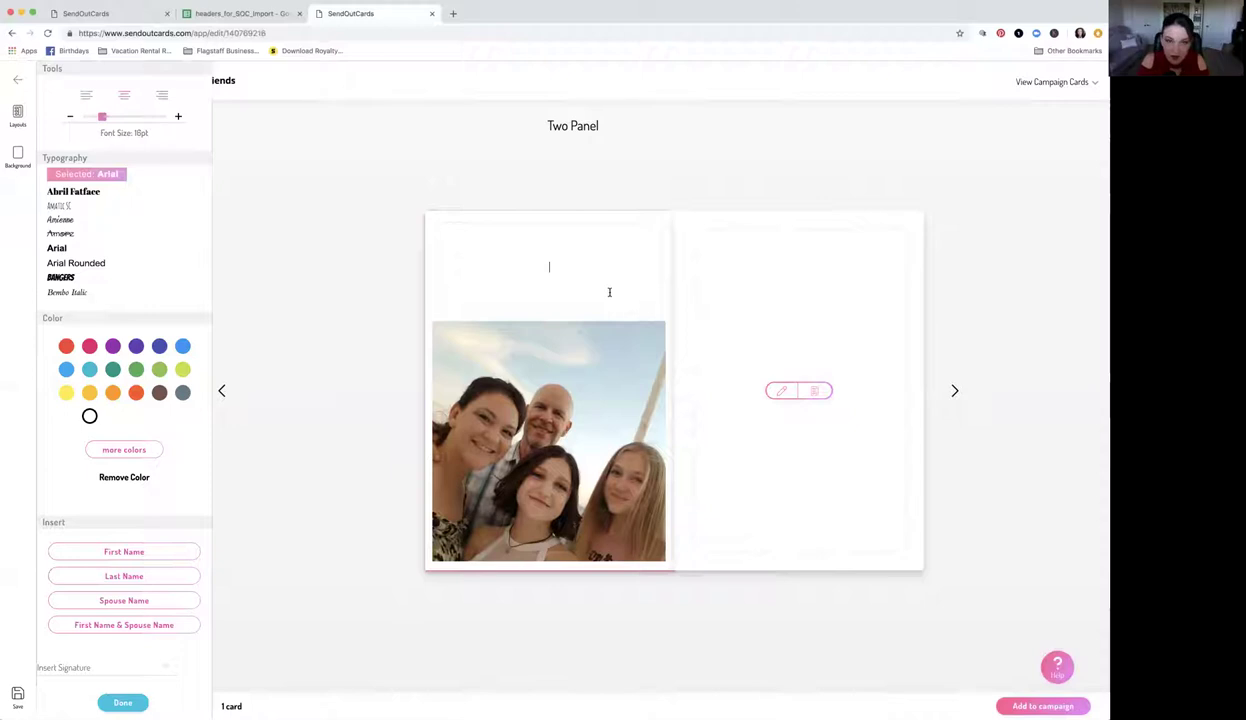
pyautogui.write('Wishing')
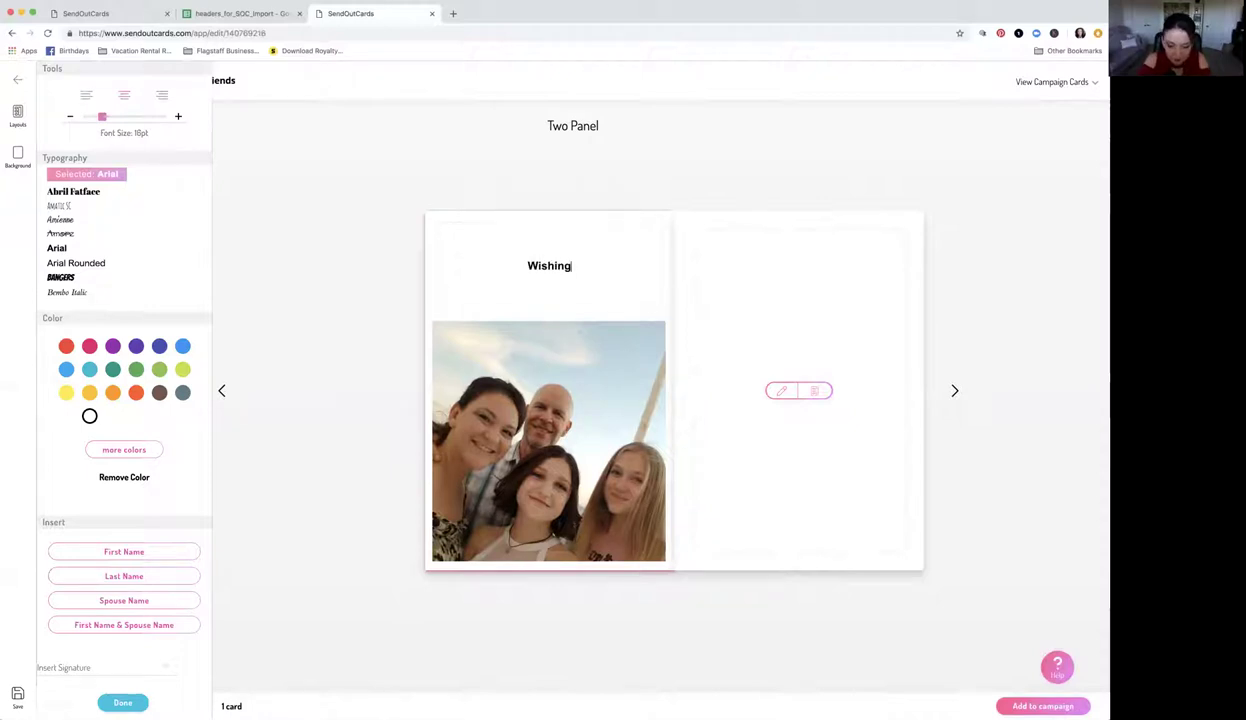
pyautogui.write(' a blessed')
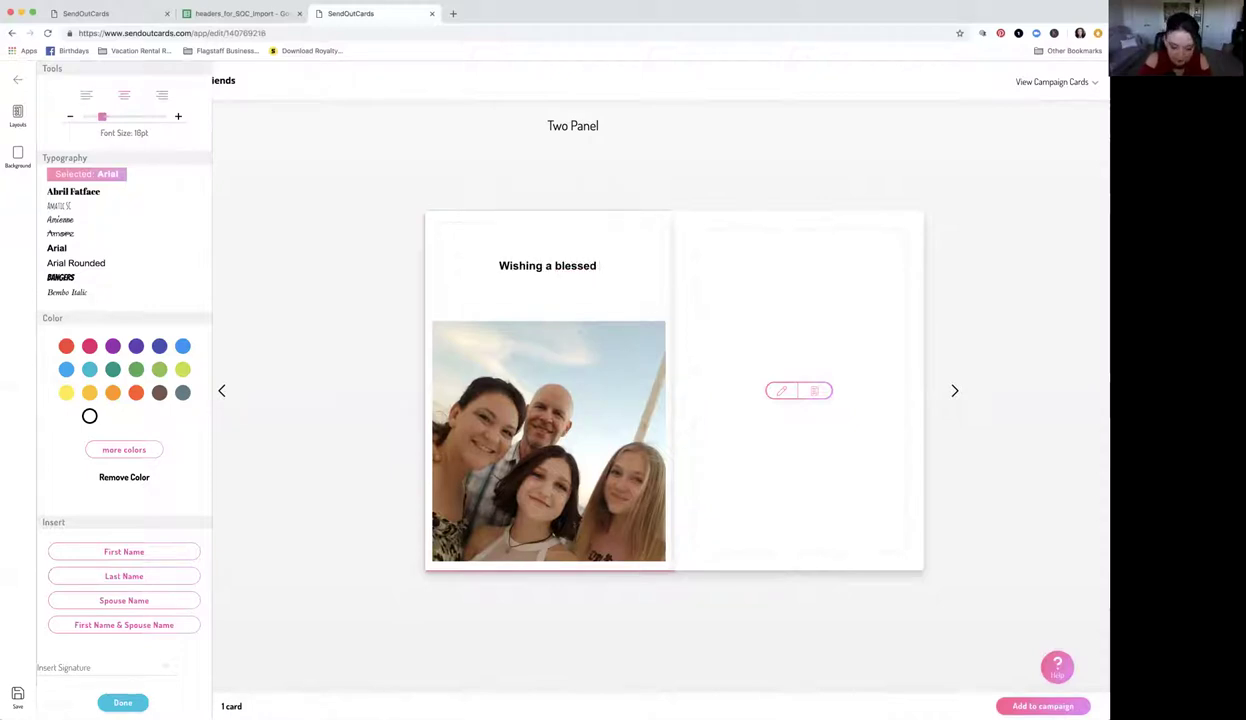
pyautogui.write(' holiday season')
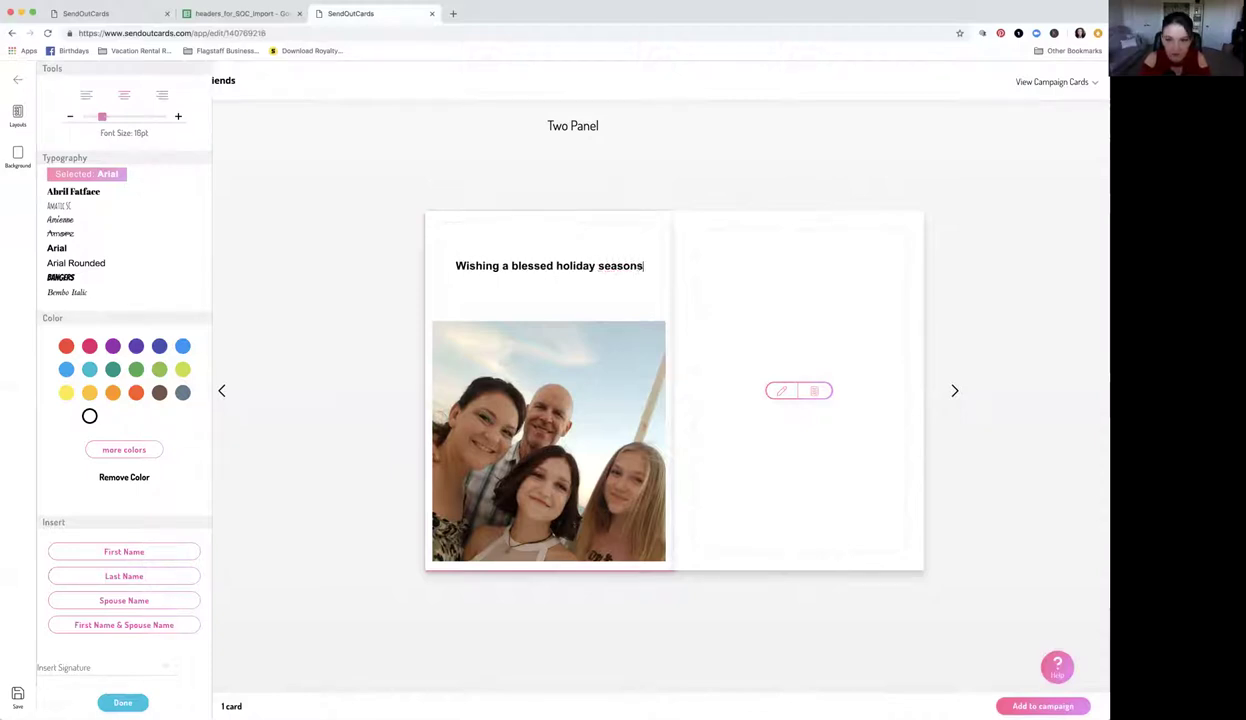
pyautogui.press('Return')
pyautogui.write('from')
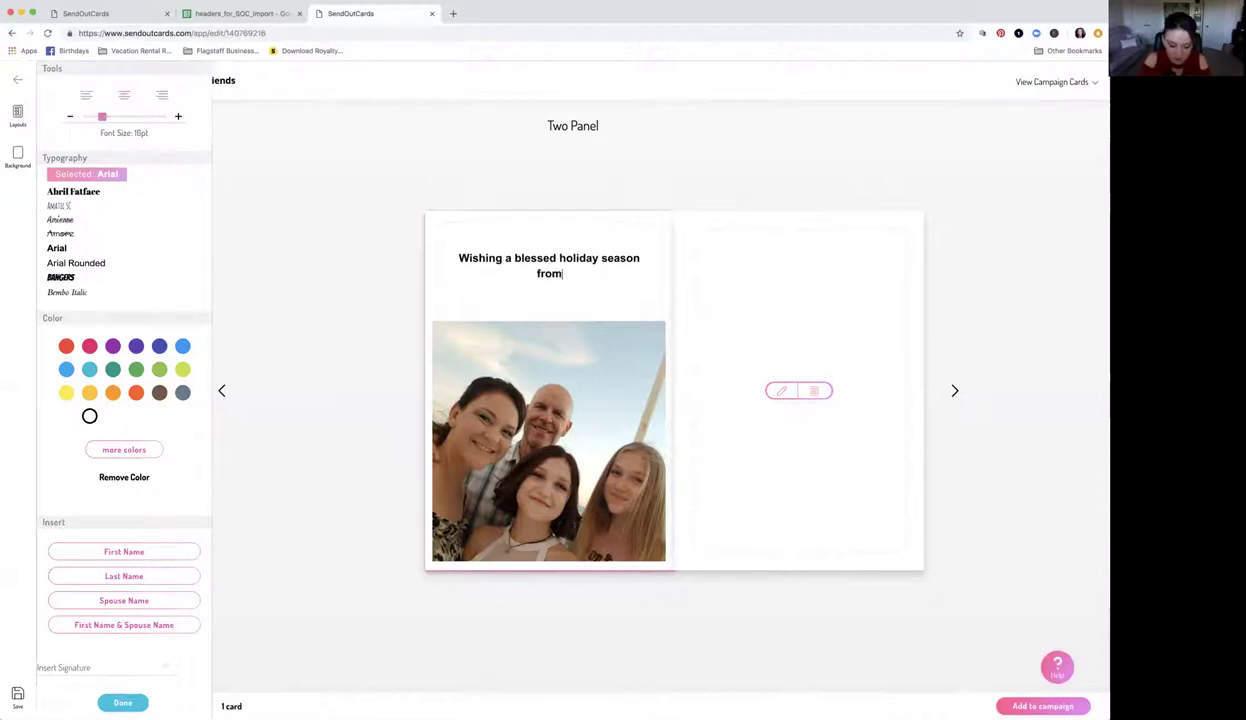
pyautogui.write(' Team Tait')
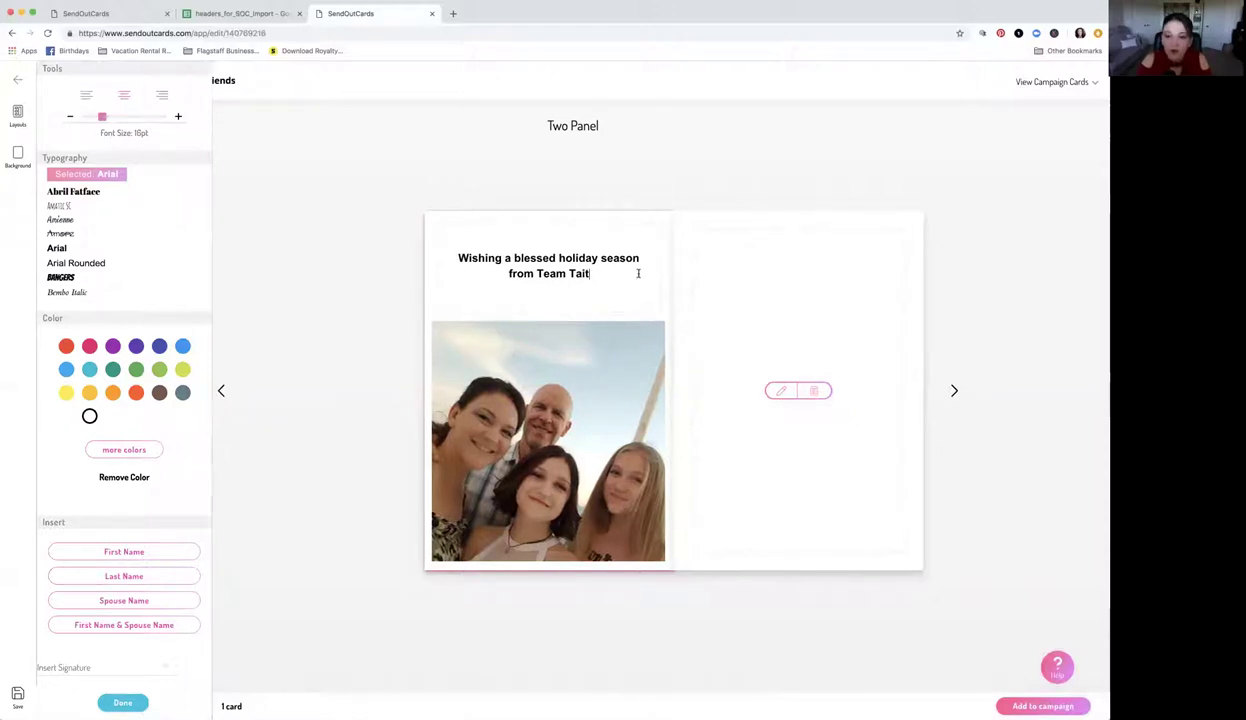
# Step: Try Bradley Hand on the whole holiday greeting above the photo, and set its font to Rock Salt
pyautogui.moveTo(597, 271); pyautogui.dragTo(452, 260)
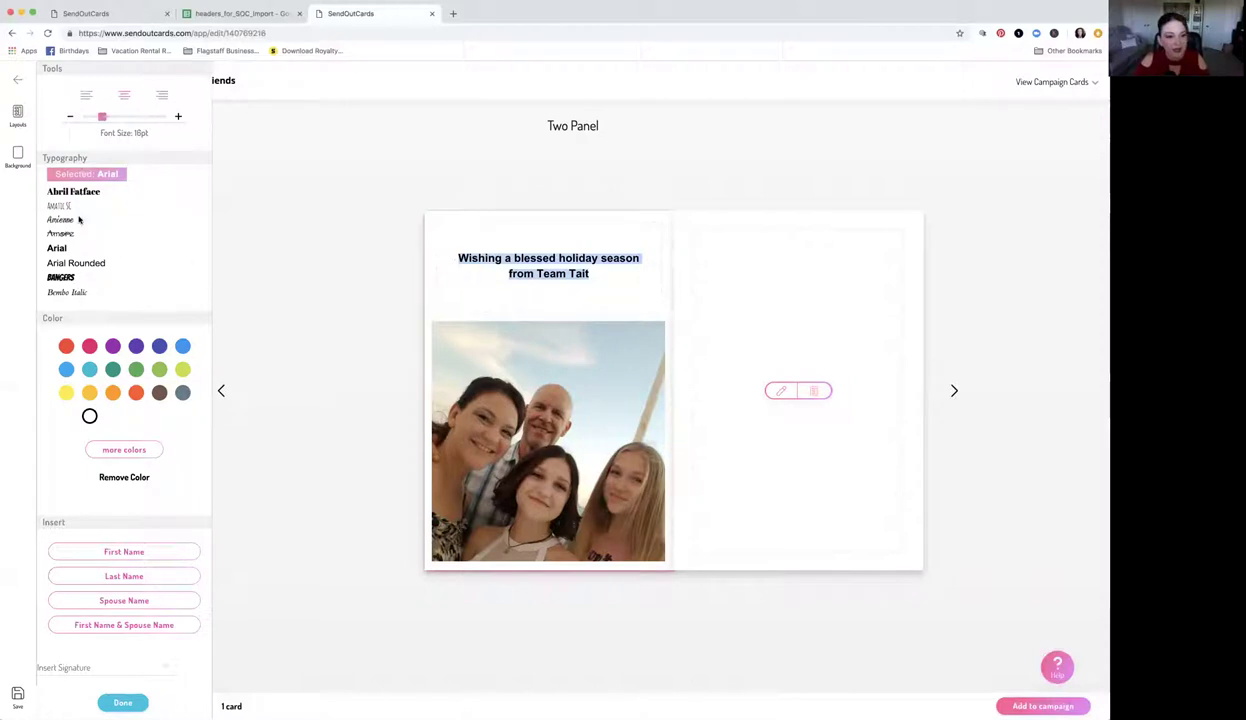
pyautogui.scroll(-3, 85, 276)
pyautogui.scroll(-2, 86, 277)
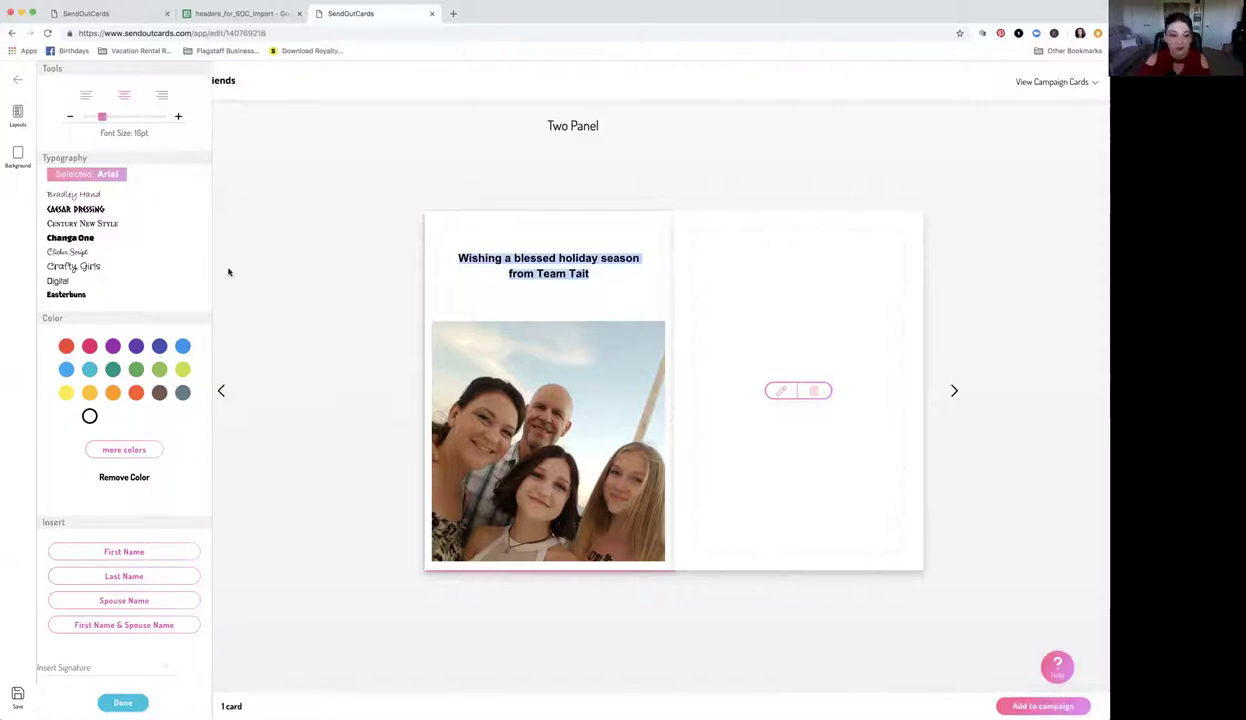
pyautogui.click(80, 195)
pyautogui.scroll(-8, 109, 282)
pyautogui.scroll(-8, 109, 282)
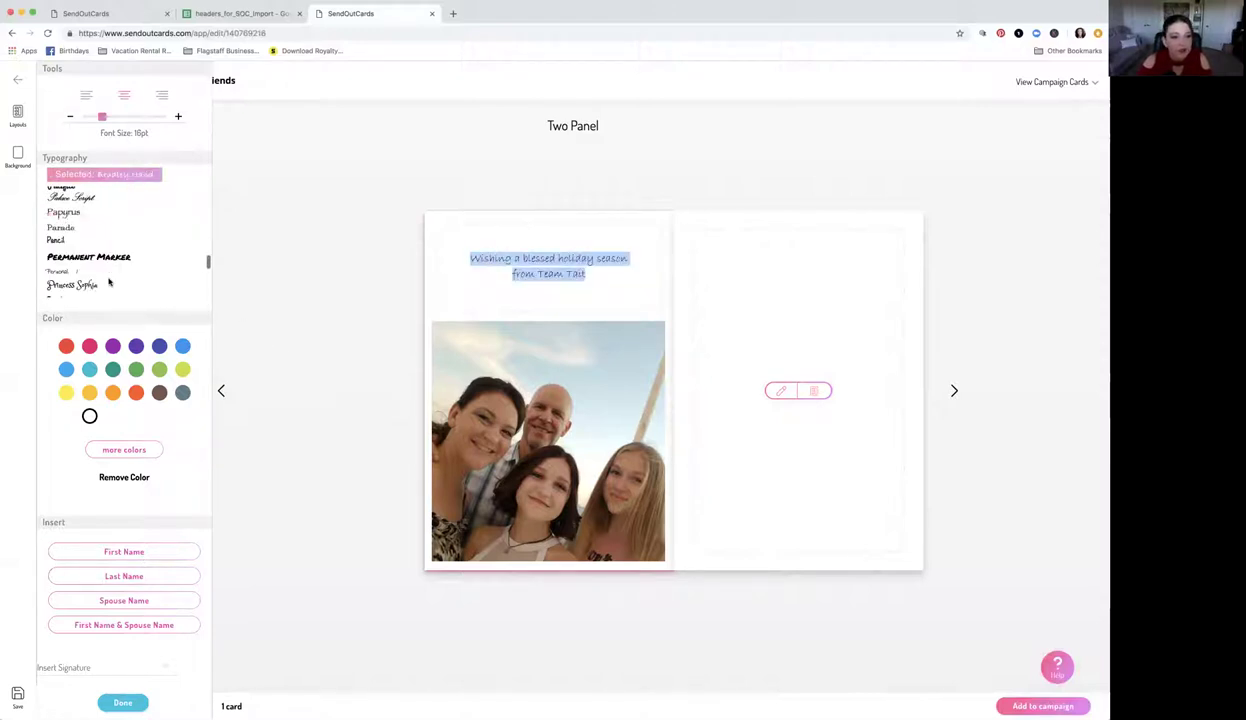
pyautogui.click(73, 233)
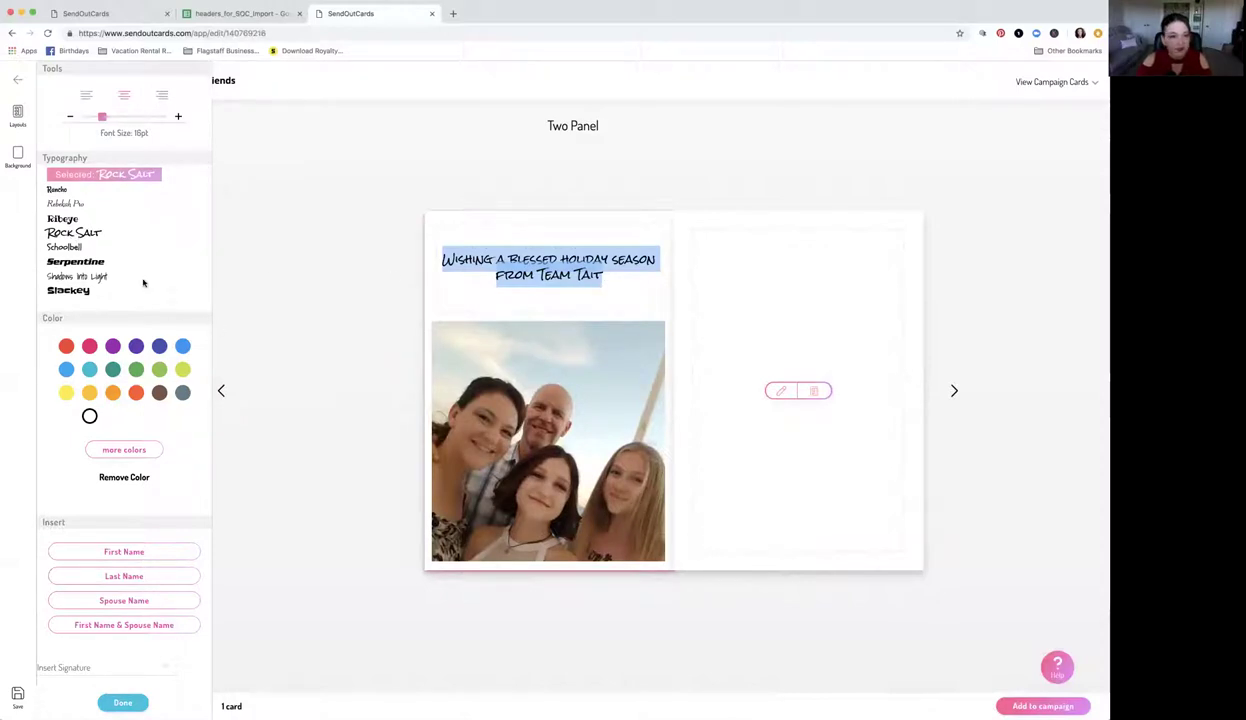
# Step: Add a blank line between the two lines of the holiday greeting and color all of its text red
pyautogui.click(480, 276)
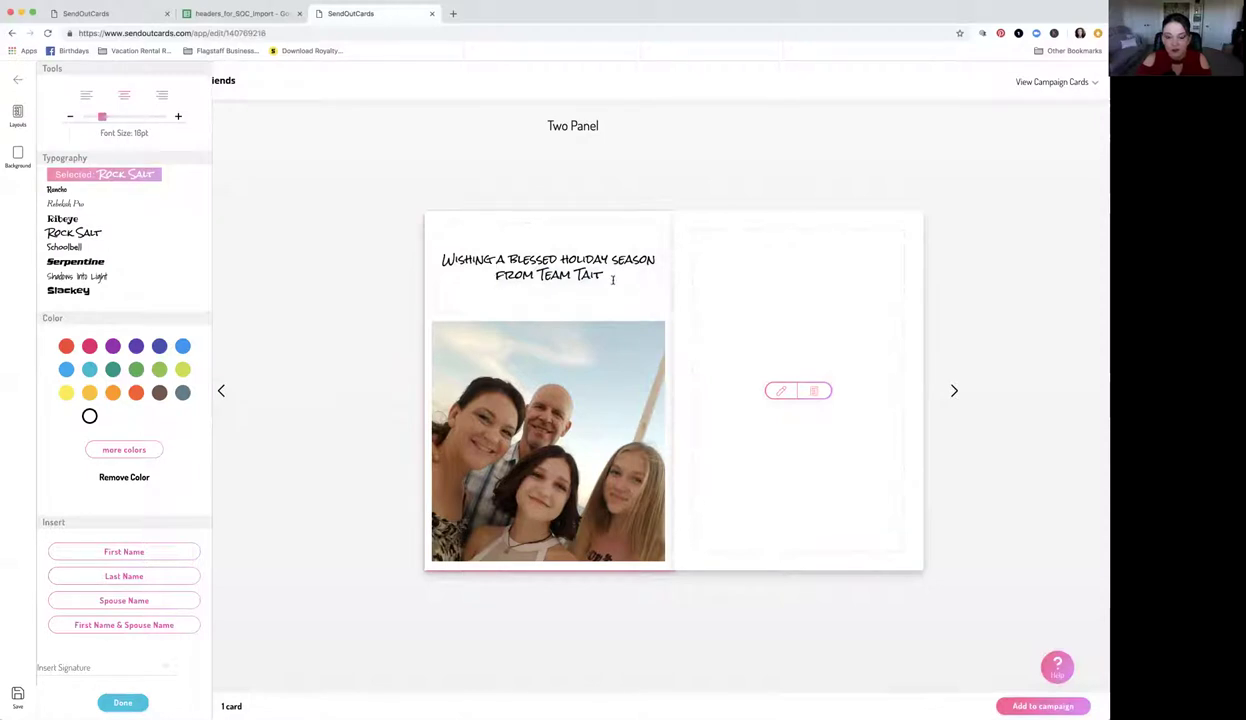
pyautogui.press('Return')
pyautogui.moveTo(604, 283); pyautogui.dragTo(441, 251)
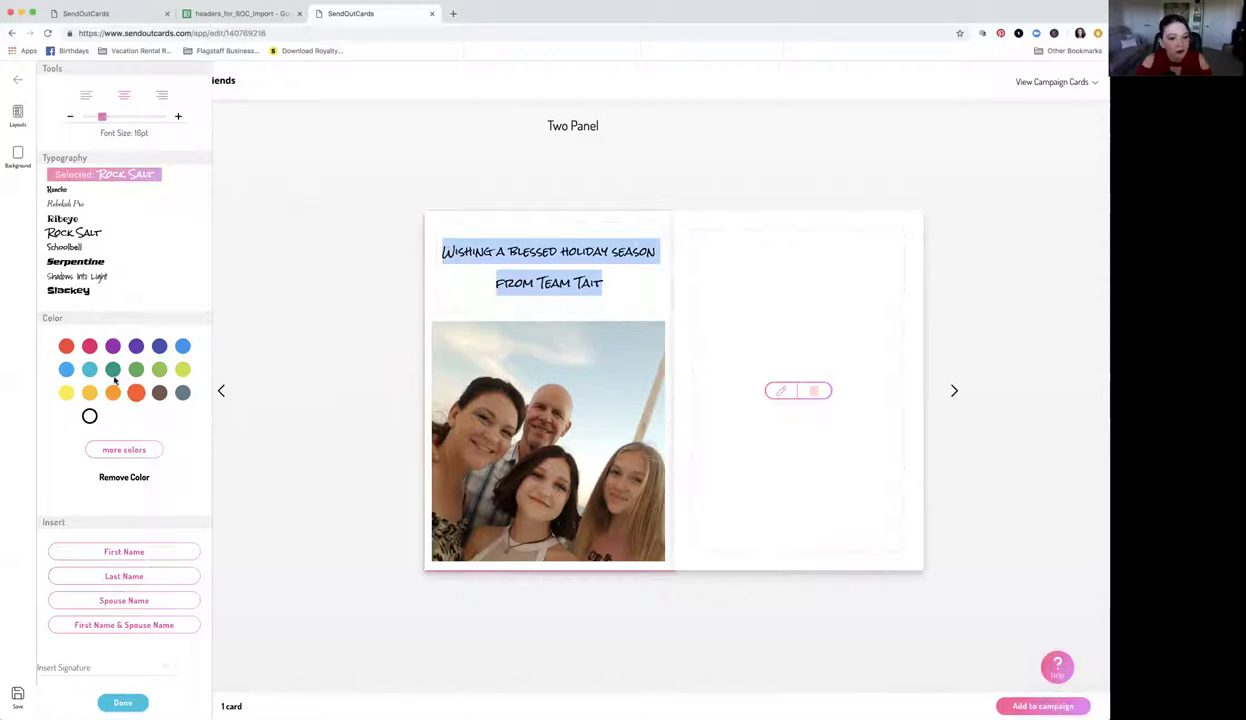
pyautogui.click(124, 449)
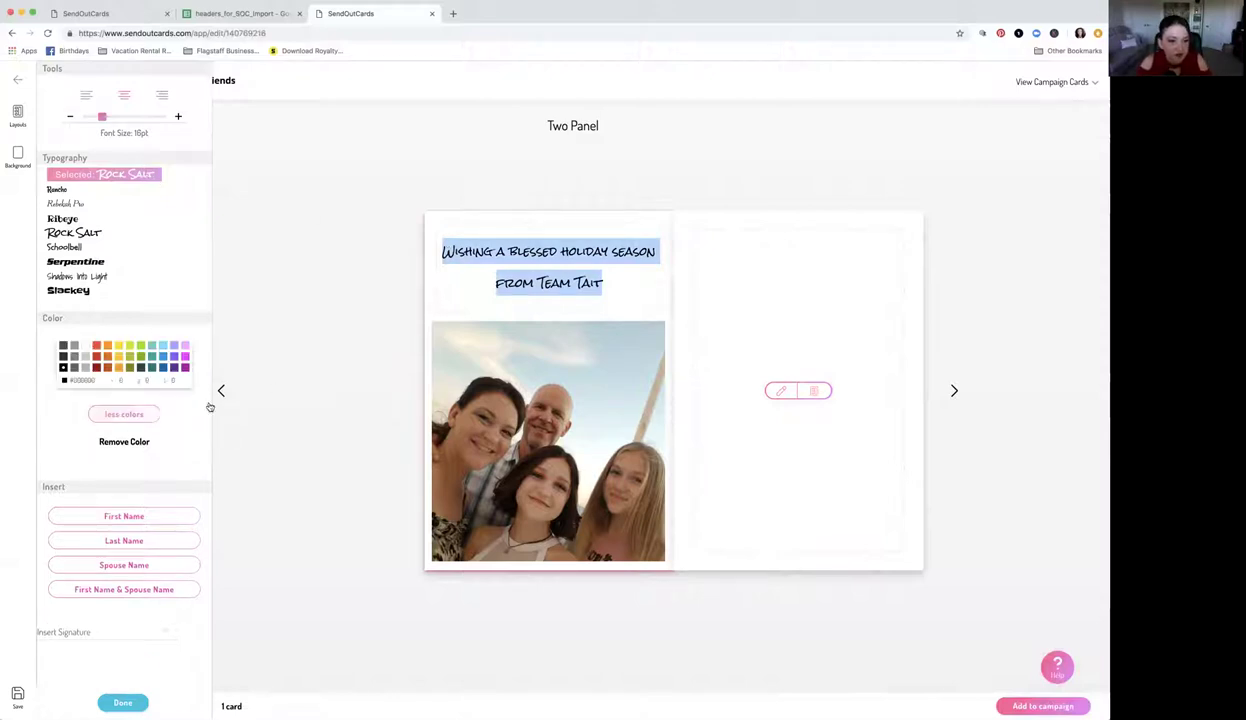
pyautogui.click(96, 356)
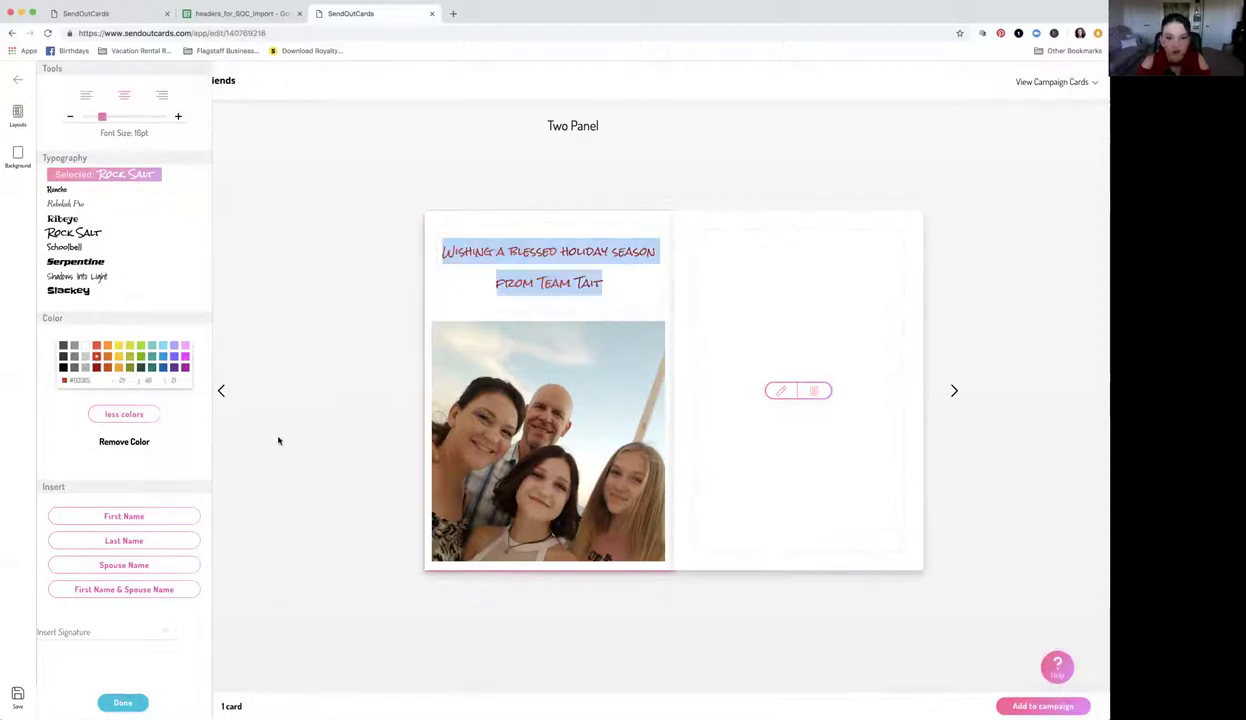
pyautogui.click(620, 219)
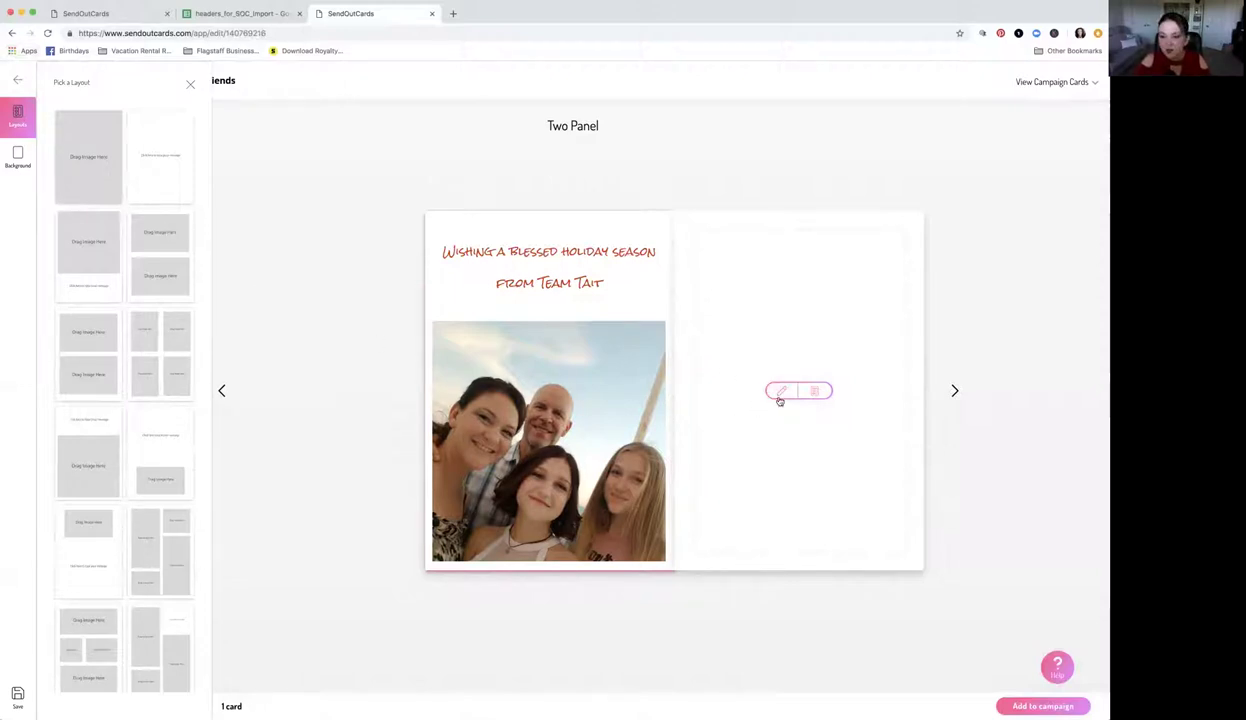
# Step: Begin the inside right message with the salutation "Dear Family and Friends," followed by a blank line
pyautogui.click(769, 454)
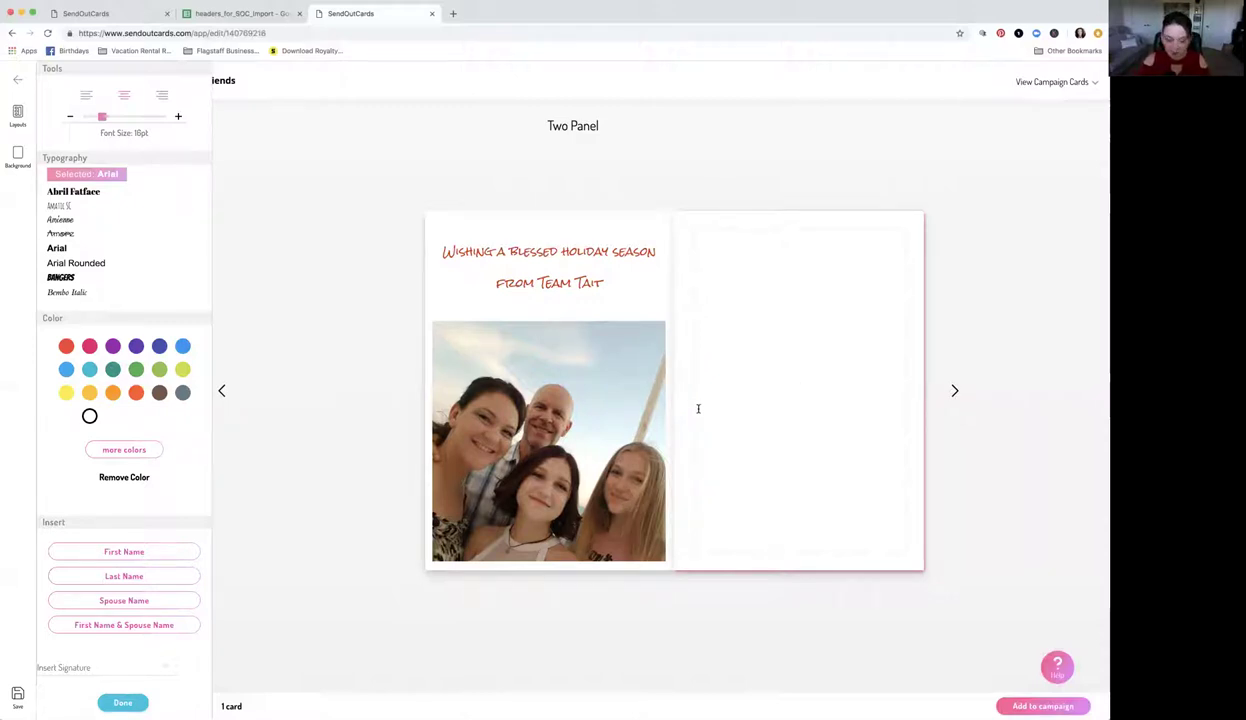
pyautogui.write('Dear')
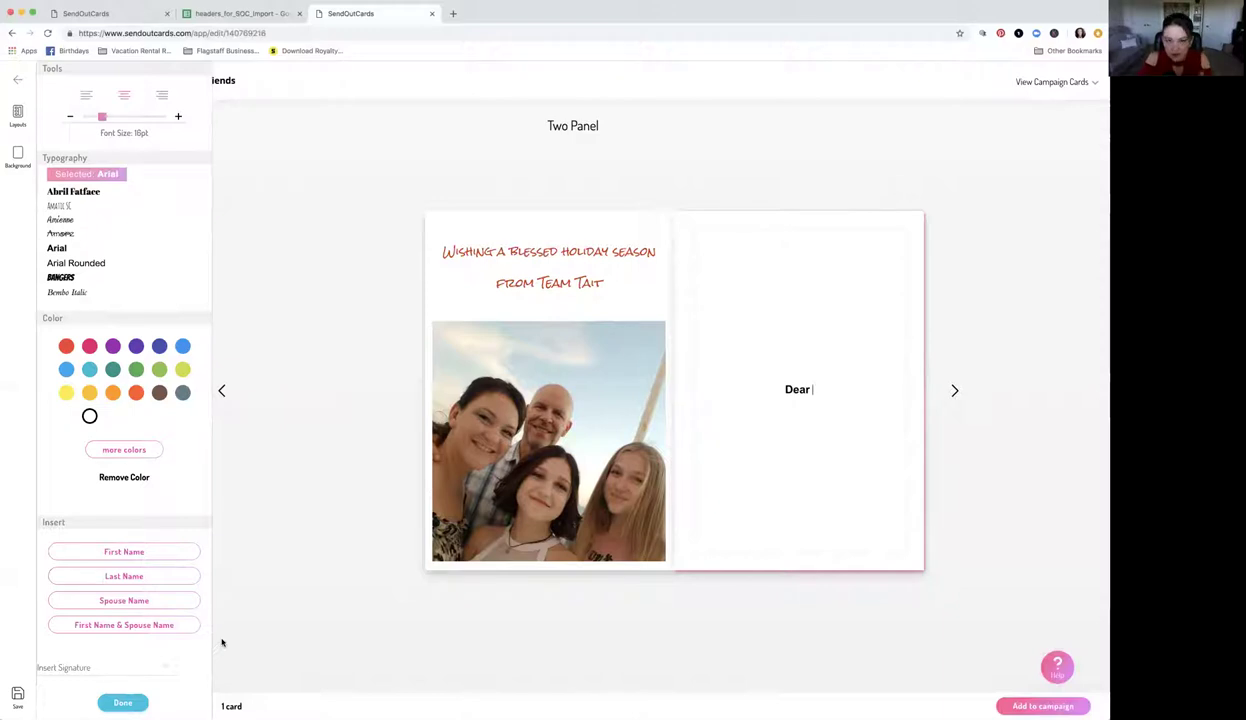
pyautogui.write('Family and Friends,')
pyautogui.press('Return')
pyautogui.press('Return')
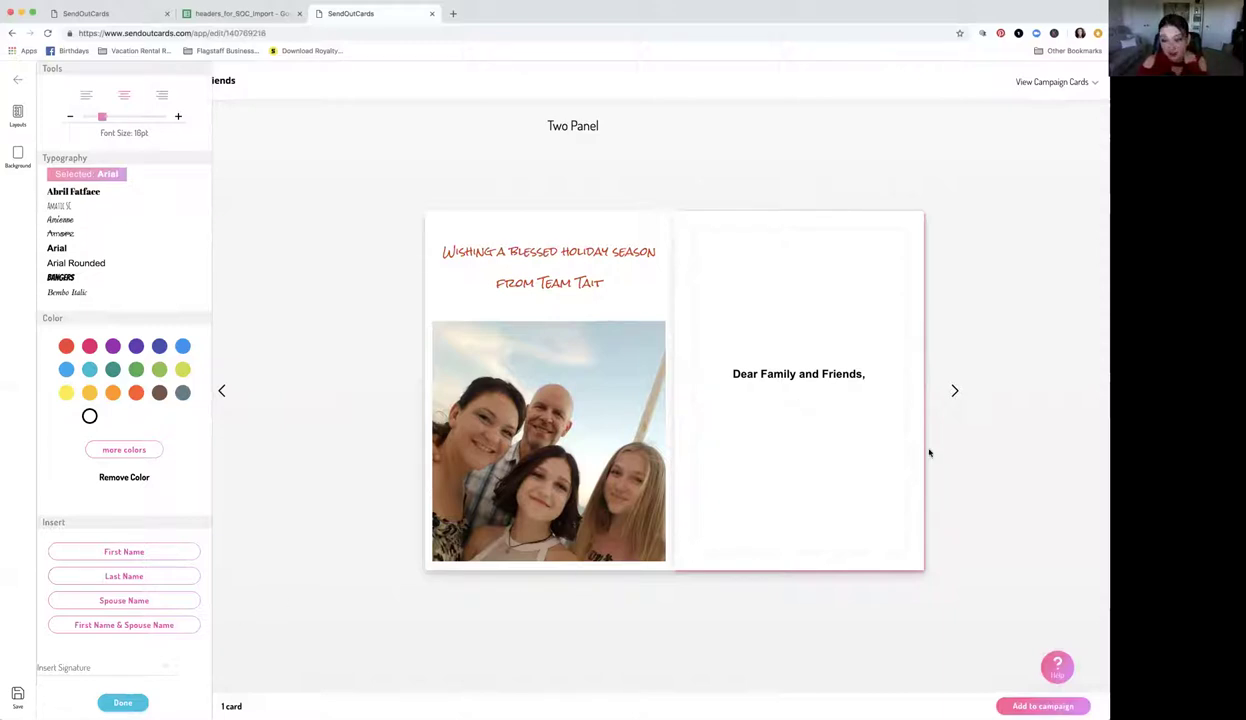
# Step: Try changing the salutation to "Dear" plus the First Name & Spouse Name placeholder and "and Family,"
pyautogui.moveTo(760, 374); pyautogui.dragTo(864, 376)
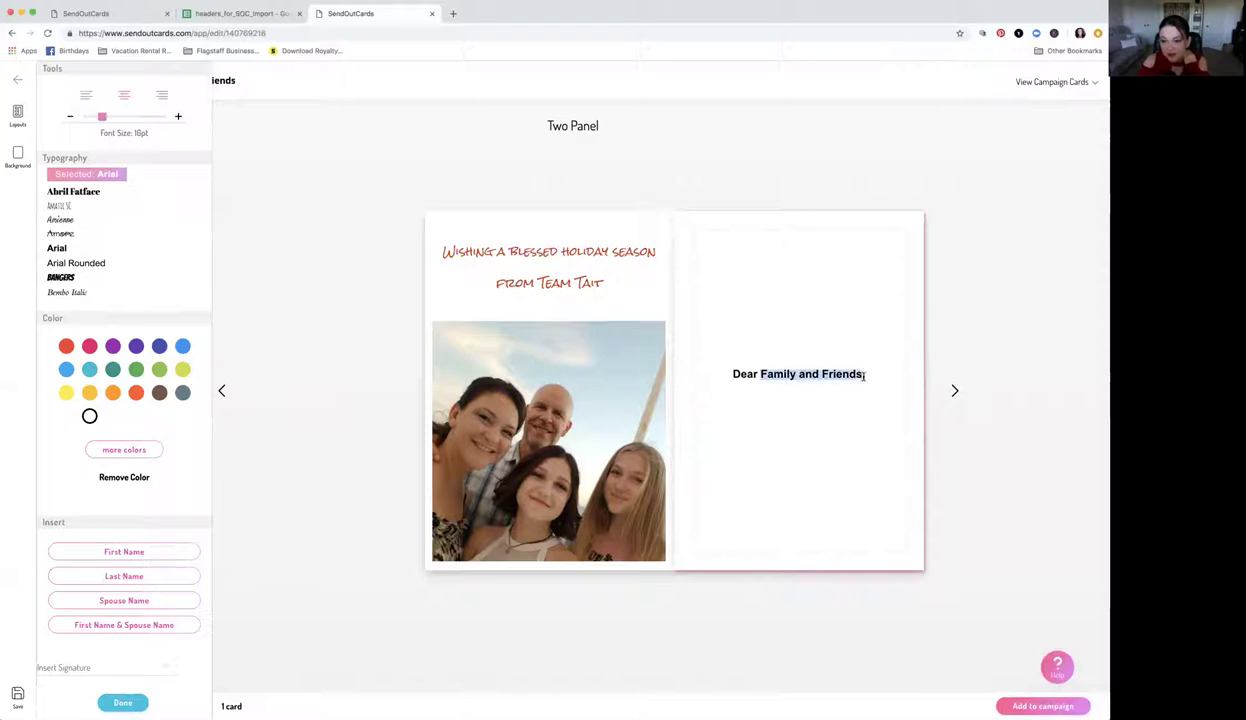
pyautogui.press('BackSpace')
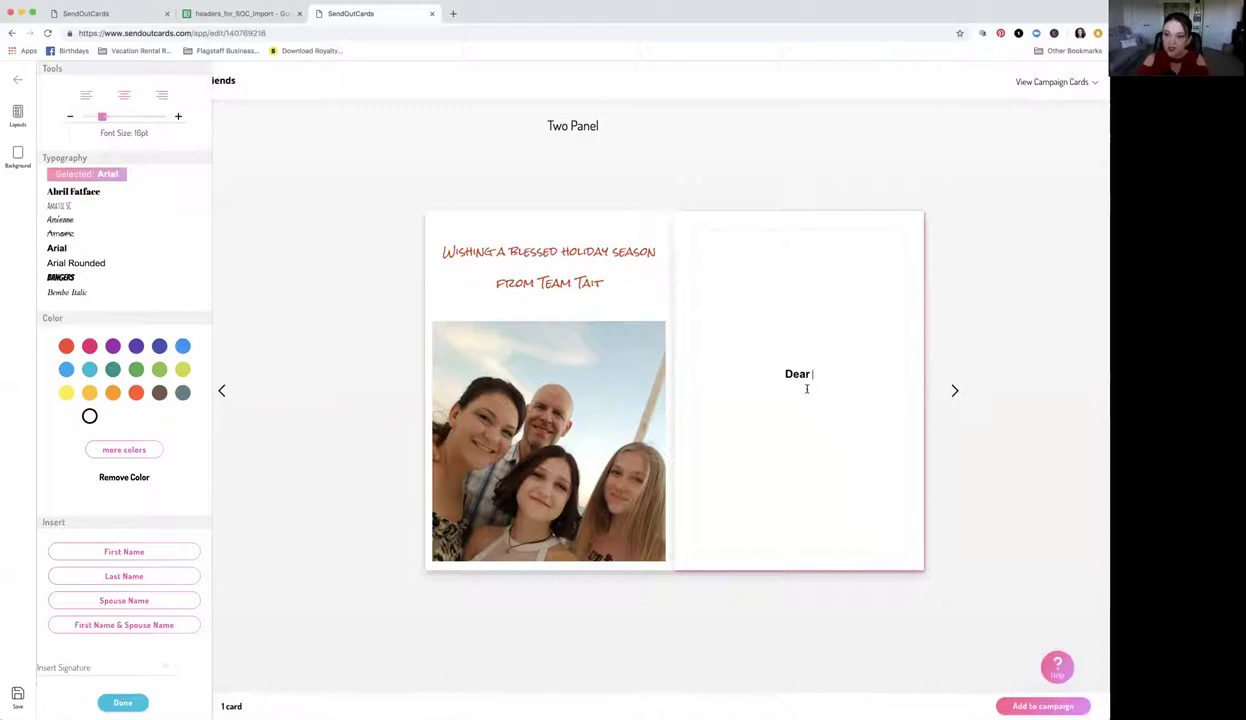
pyautogui.click(124, 624)
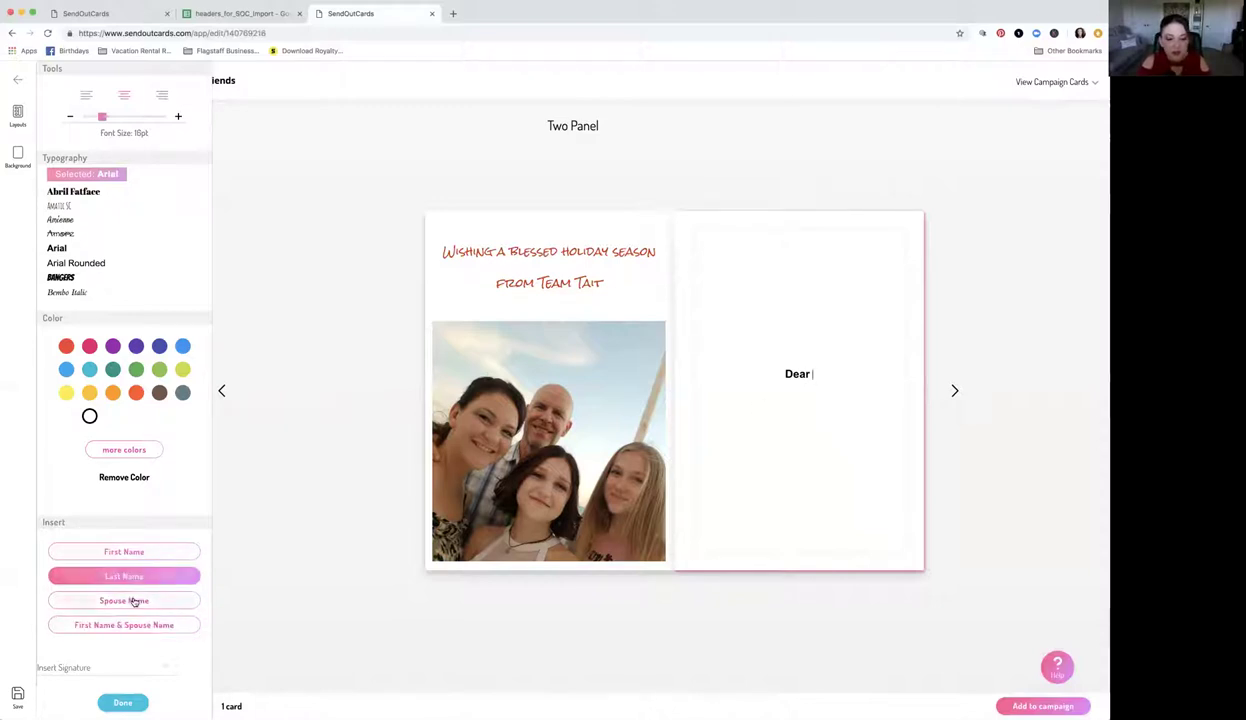
pyautogui.click(133, 626)
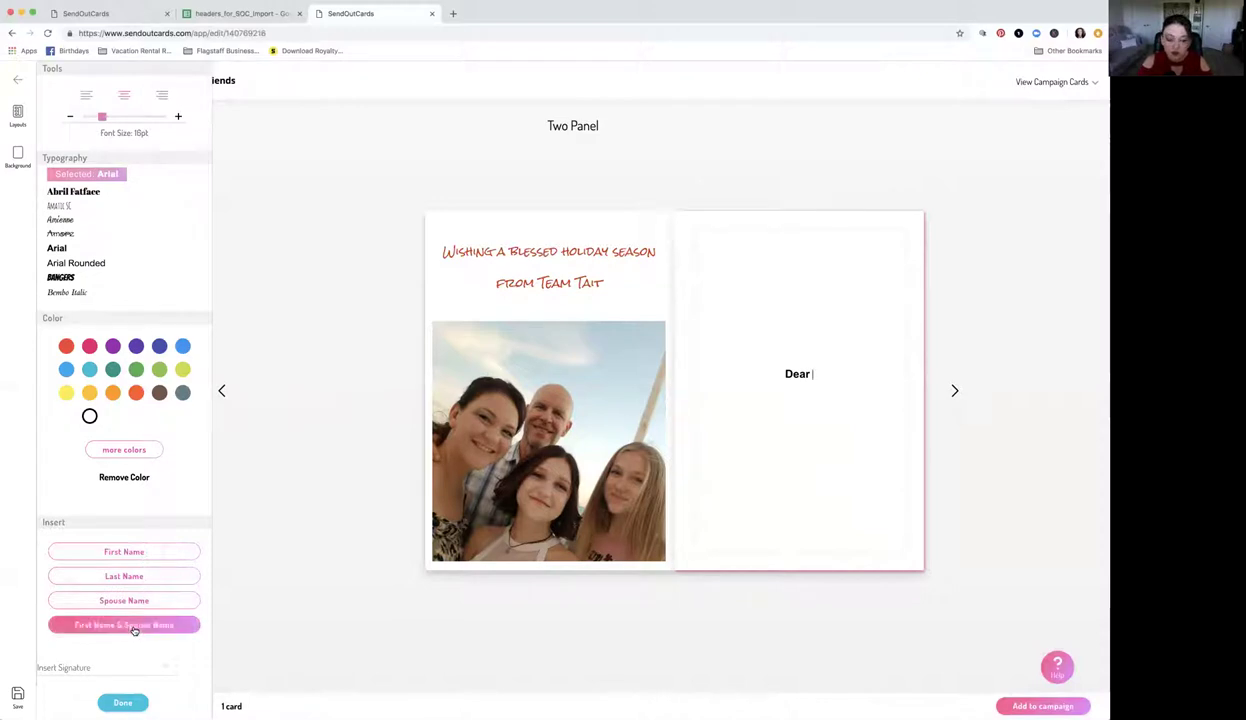
pyautogui.write('and Family,')
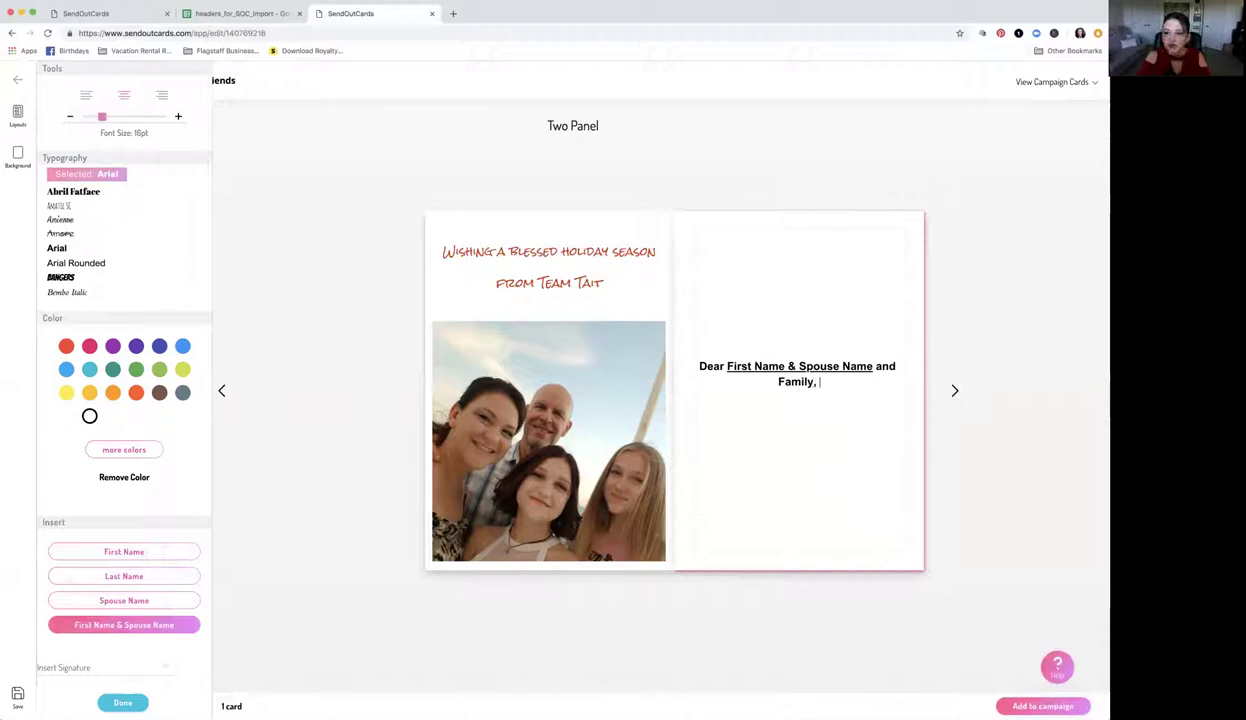
pyautogui.press('BackSpace')
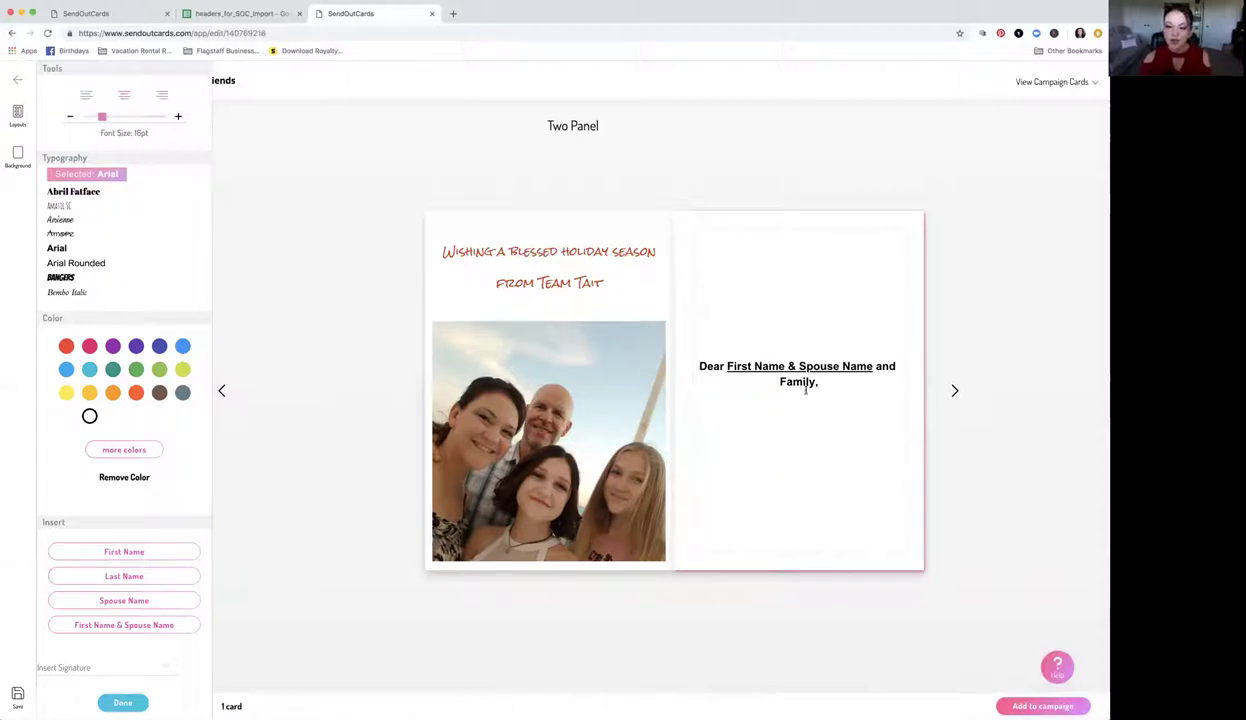
# Step: Replace the personalized salutation with "Dear Family and Friends," followed by a blank line
pyautogui.press('shift+super+Right')
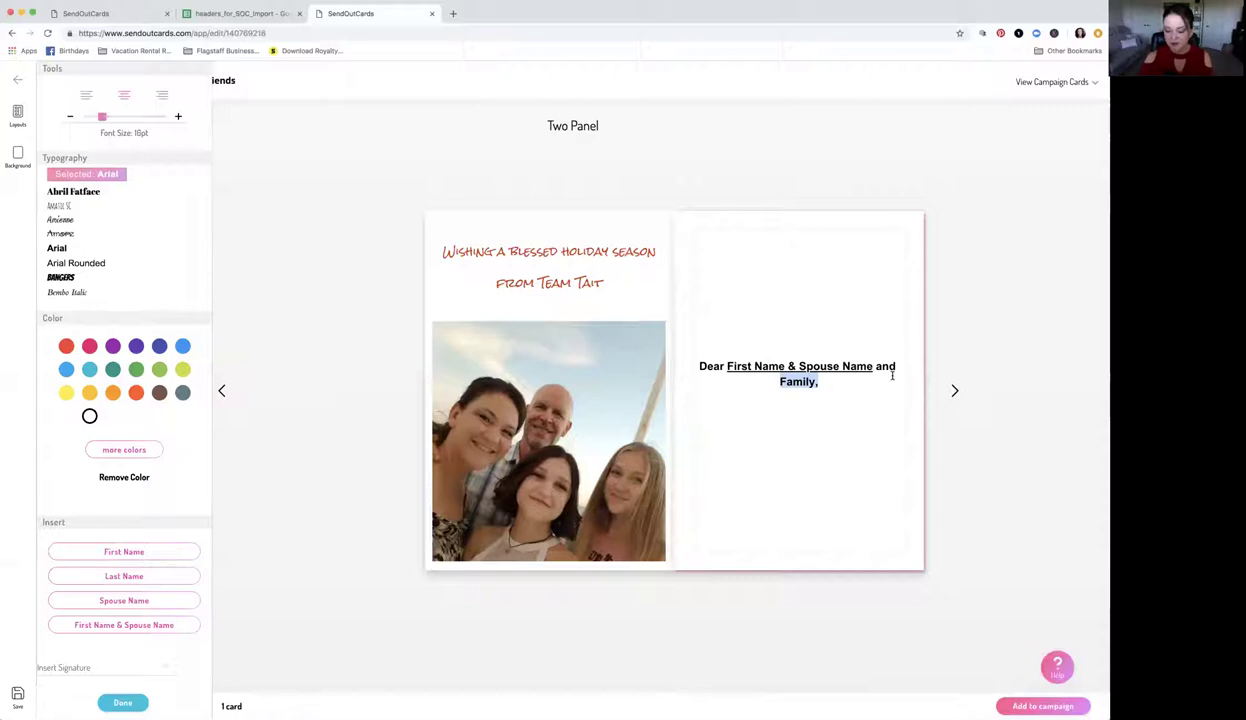
pyautogui.press('BackSpace')
pyautogui.press('BackSpace')
pyautogui.press('BackSpace')
pyautogui.press('BackSpace')
pyautogui.press('BackSpace')
pyautogui.press('BackSpace')
pyautogui.press('BackSpace')
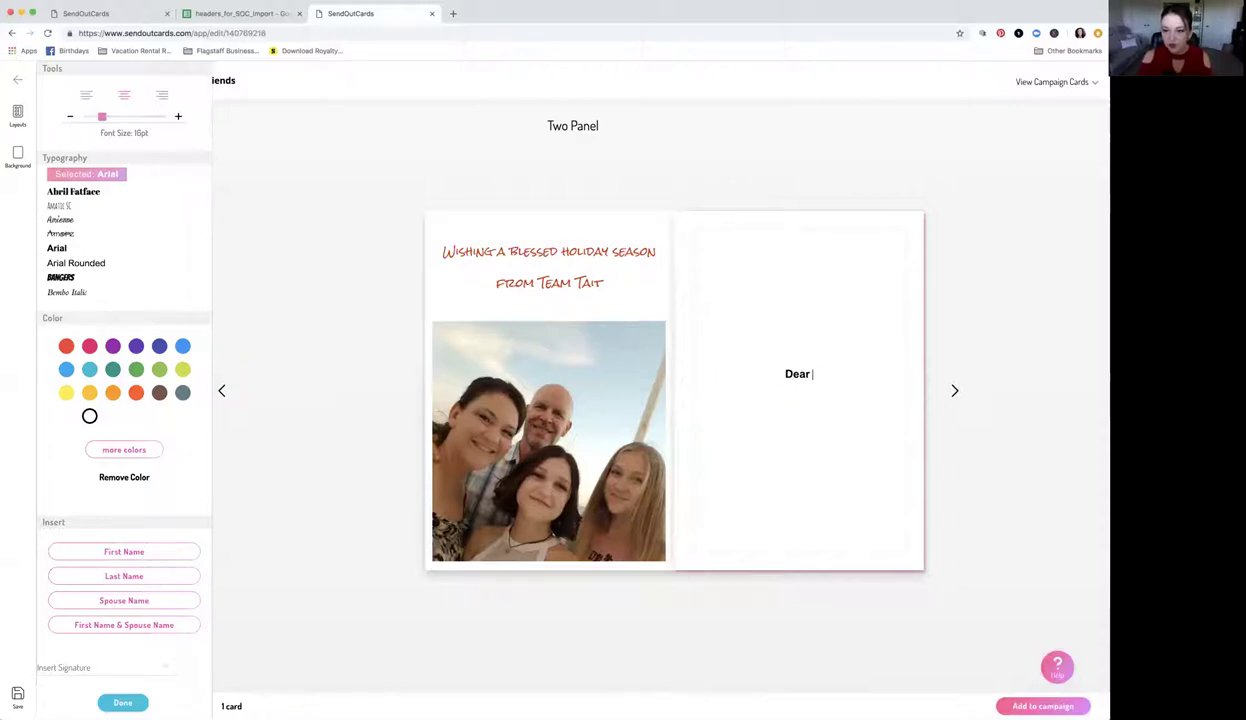
pyautogui.write('Family a')
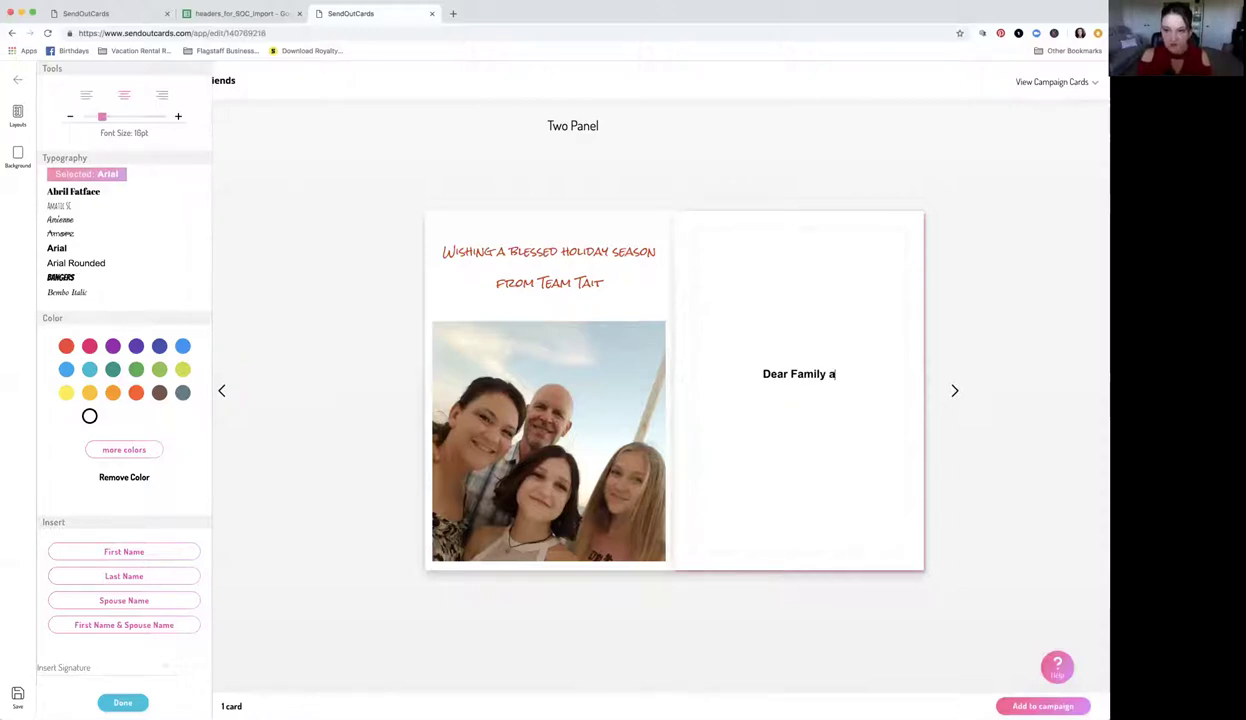
pyautogui.write('nd Friend')
pyautogui.press('BackSpace')
pyautogui.write('nds,')
pyautogui.press('Return')
pyautogui.press('Return')
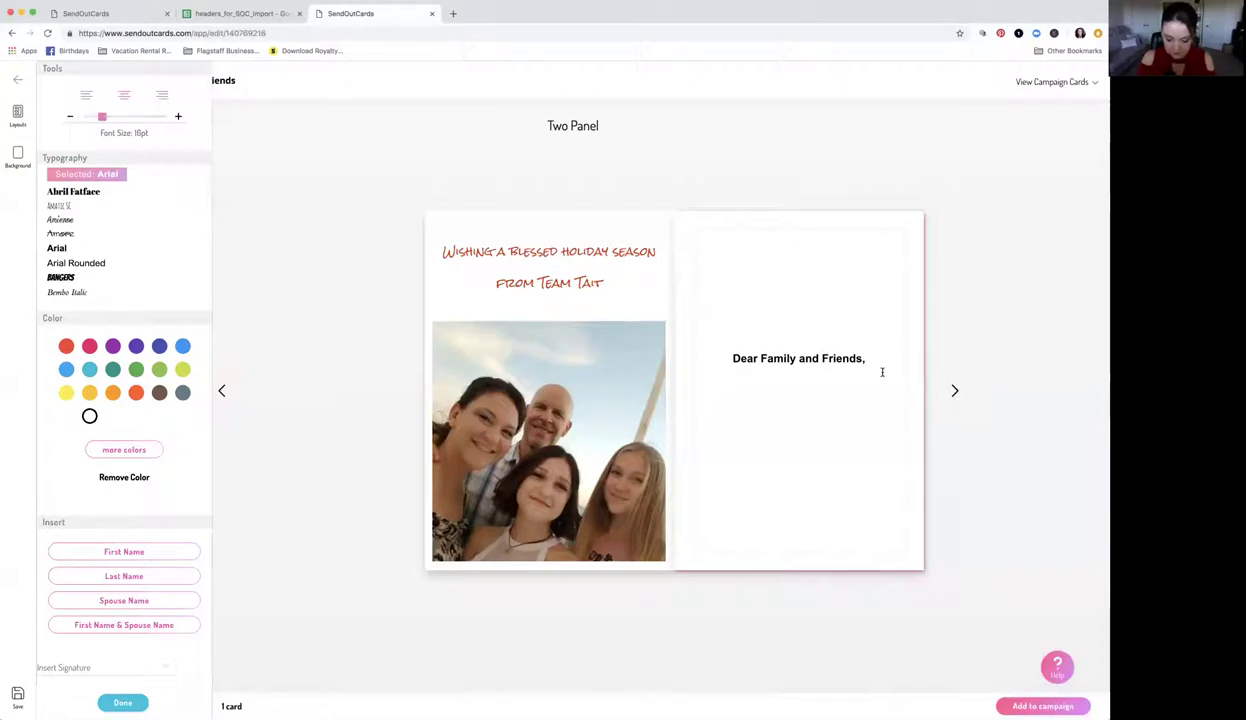
# Step: Add "As we reflect on the year behind us, we look at our many blessings. YOU are one of those blessings to us!" below the salutation
pyautogui.write('As we ref')
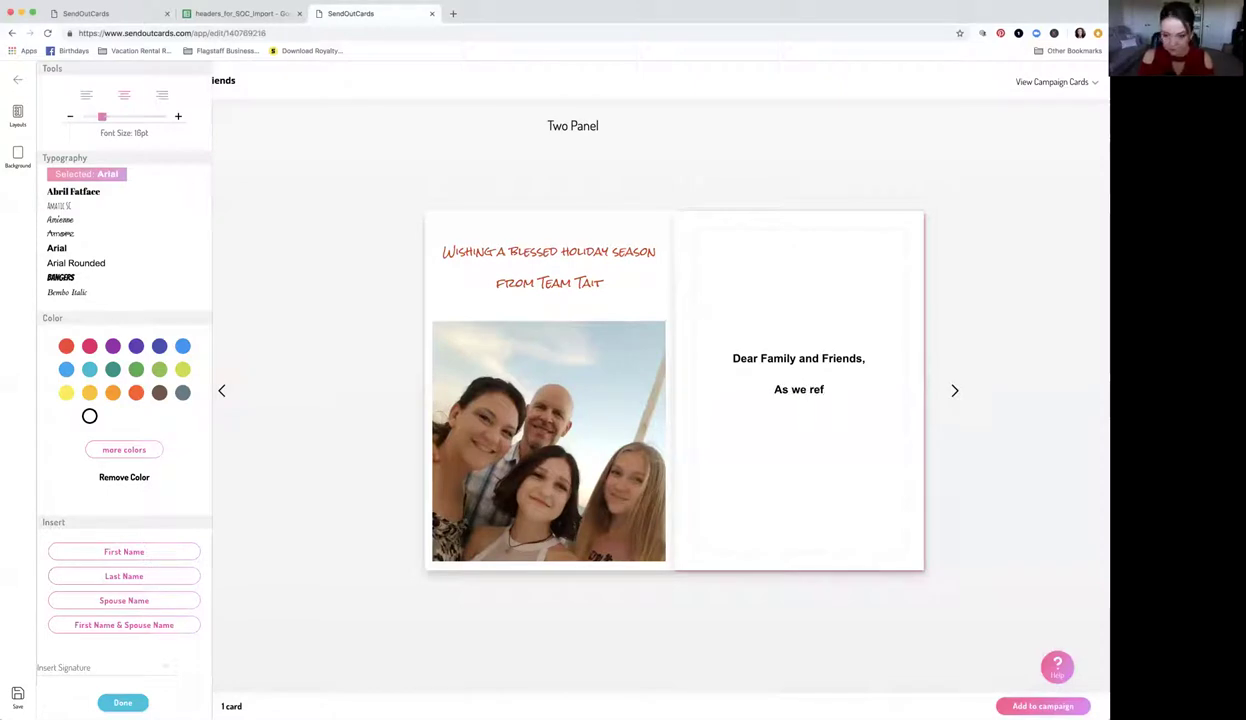
pyautogui.write('lect on the year behind u')
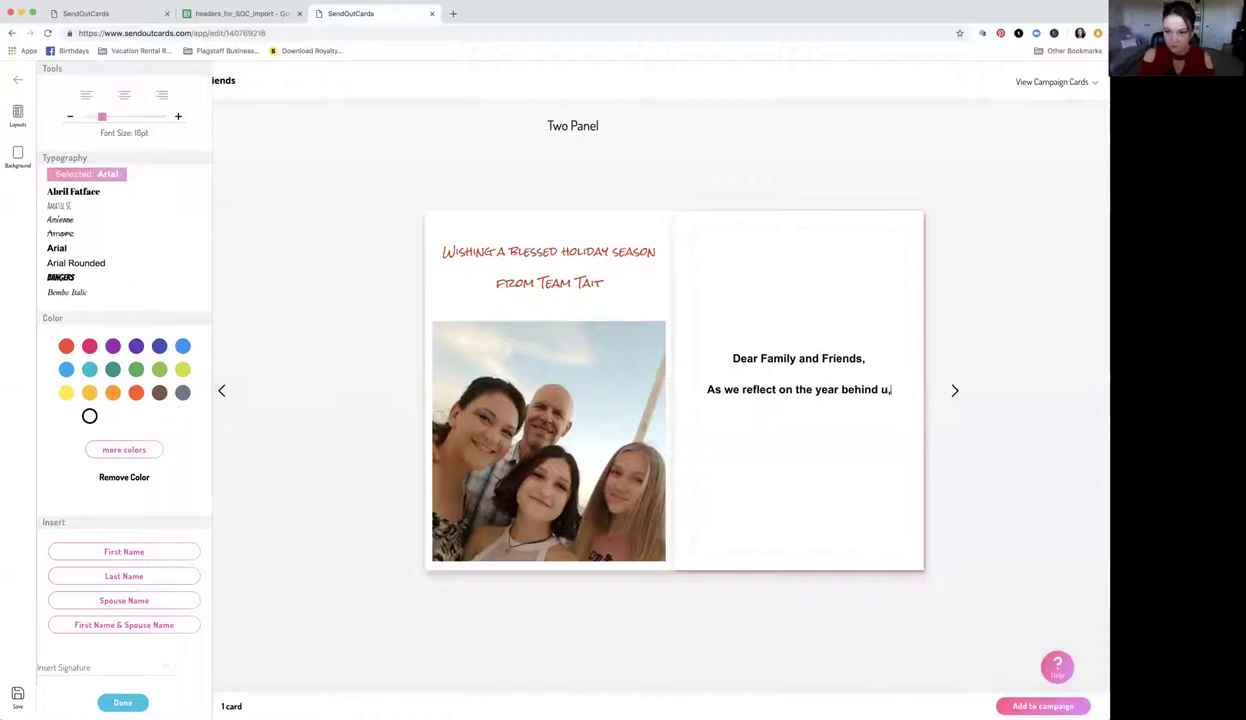
pyautogui.write('s, ')
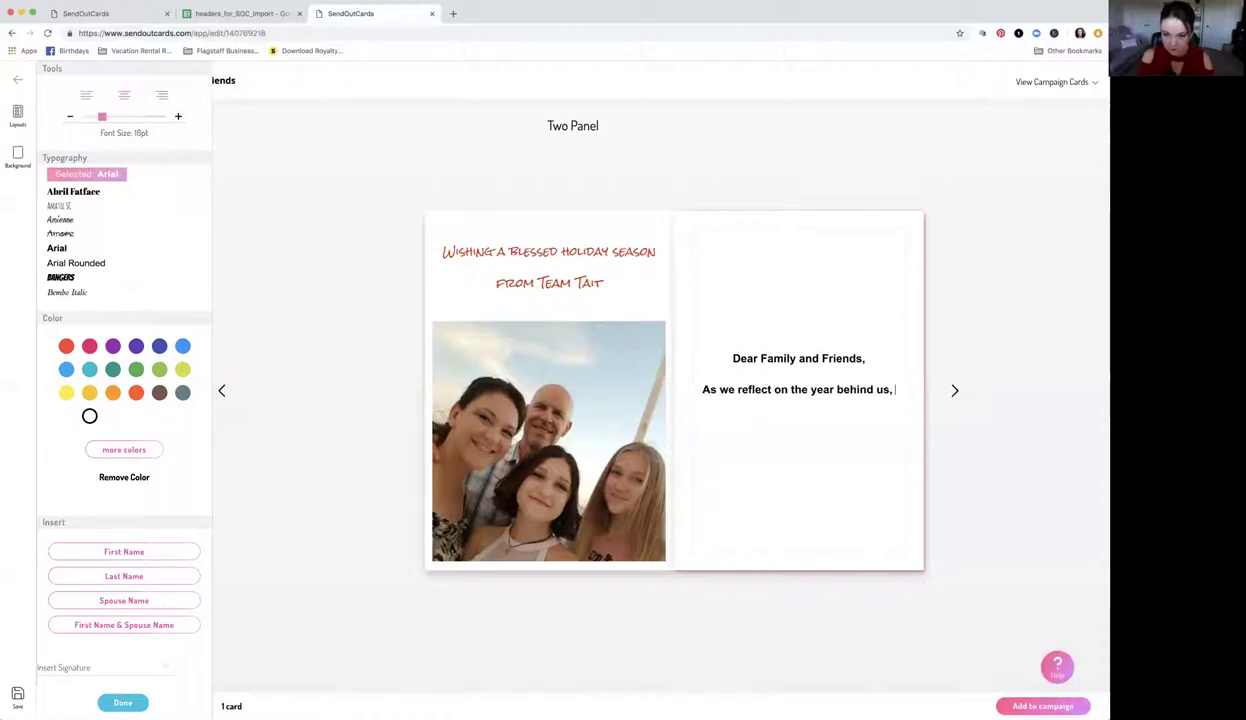
pyautogui.write('we')
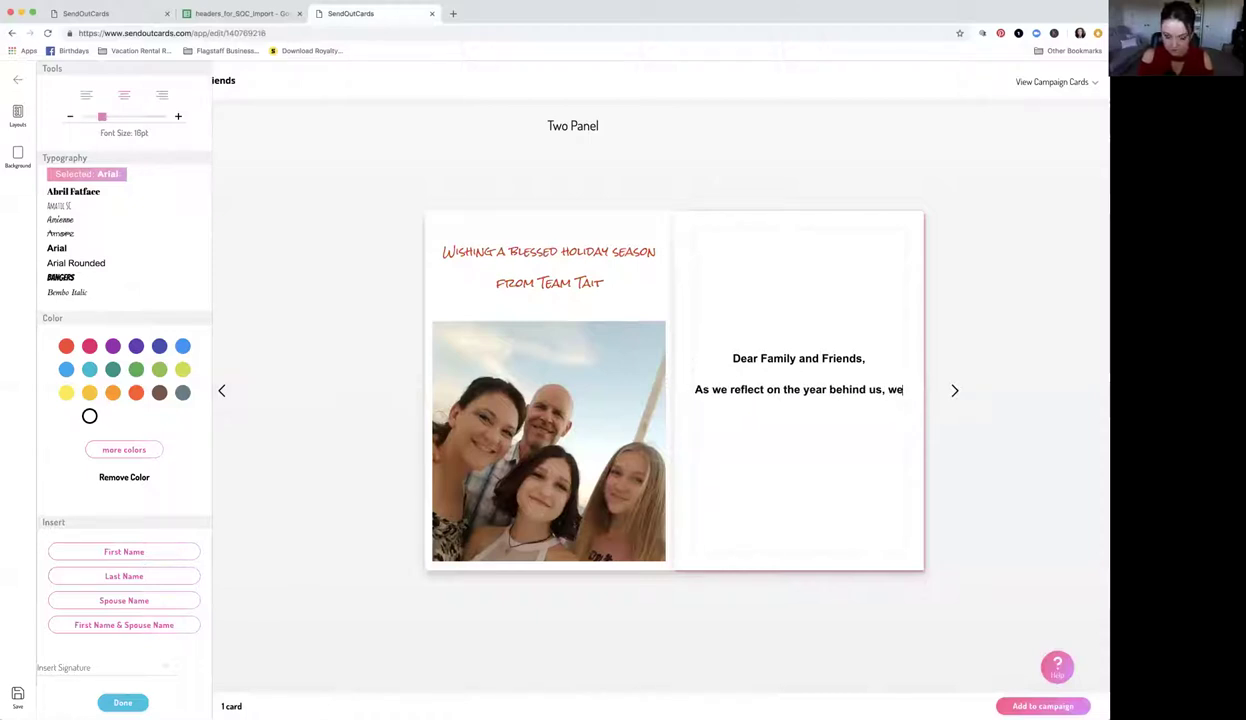
pyautogui.write(' look at our')
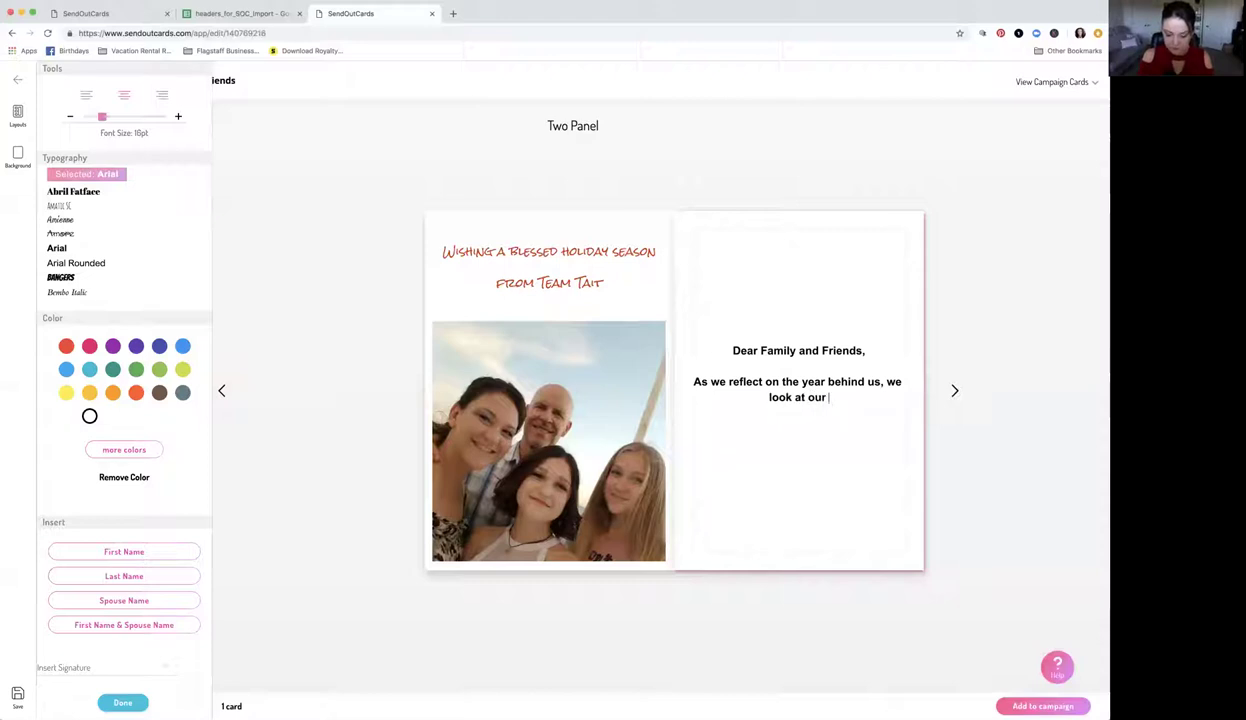
pyautogui.write(' many bless')
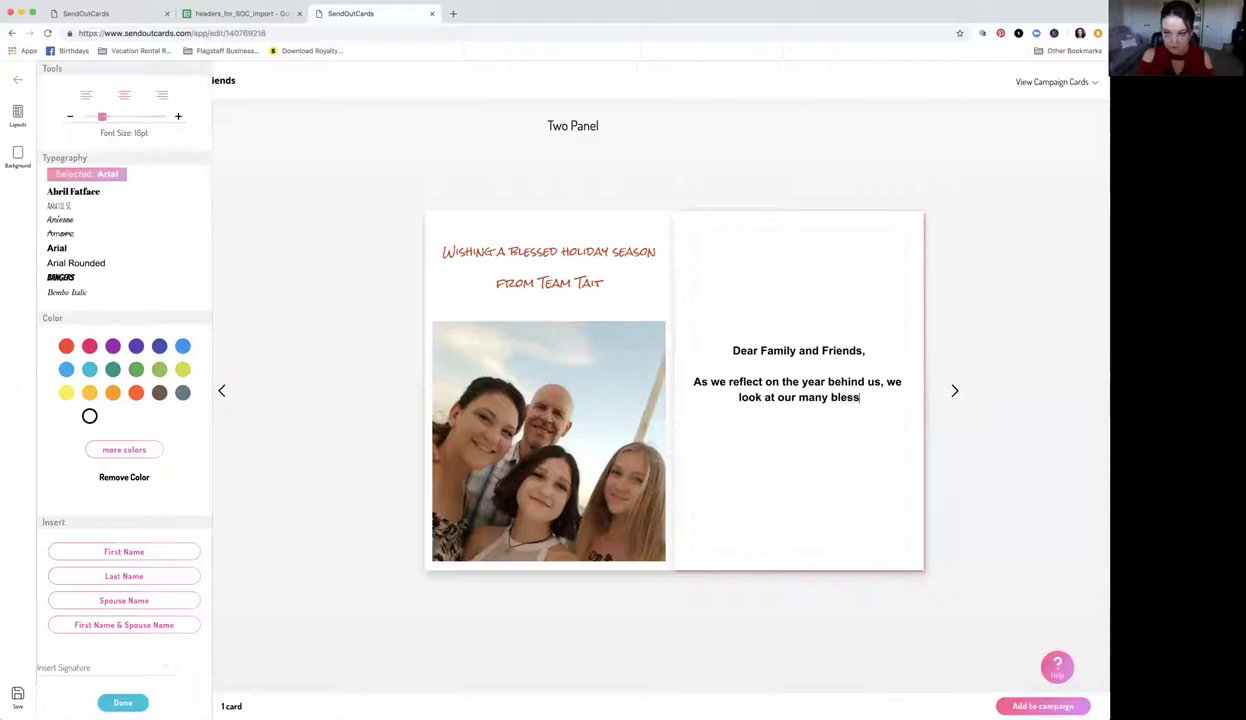
pyautogui.write('ings.  YOU are ')
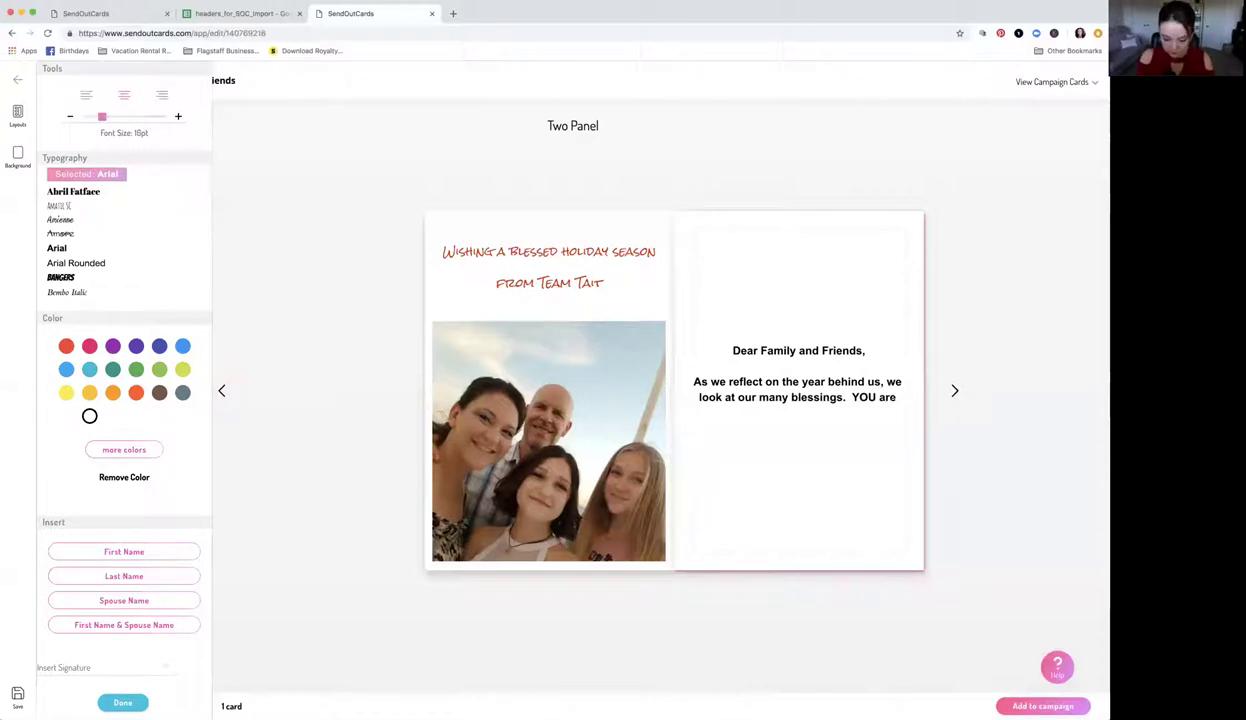
pyautogui.write('one of those blessings to us!')
pyautogui.press('Return')
pyautogui.press('Return')
# Step: Add the second paragraph "We love you and look forward to the year ahead - may it be a year of love!"
pyautogui.write('We')
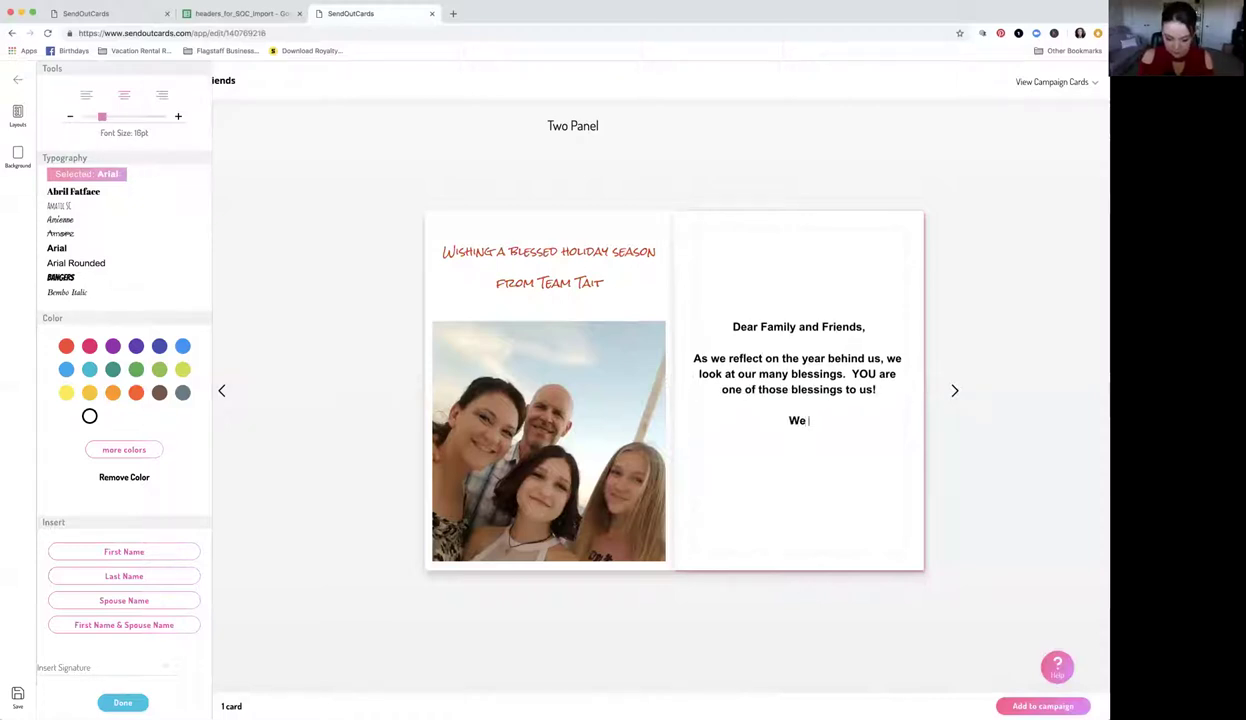
pyautogui.write(' love you and look')
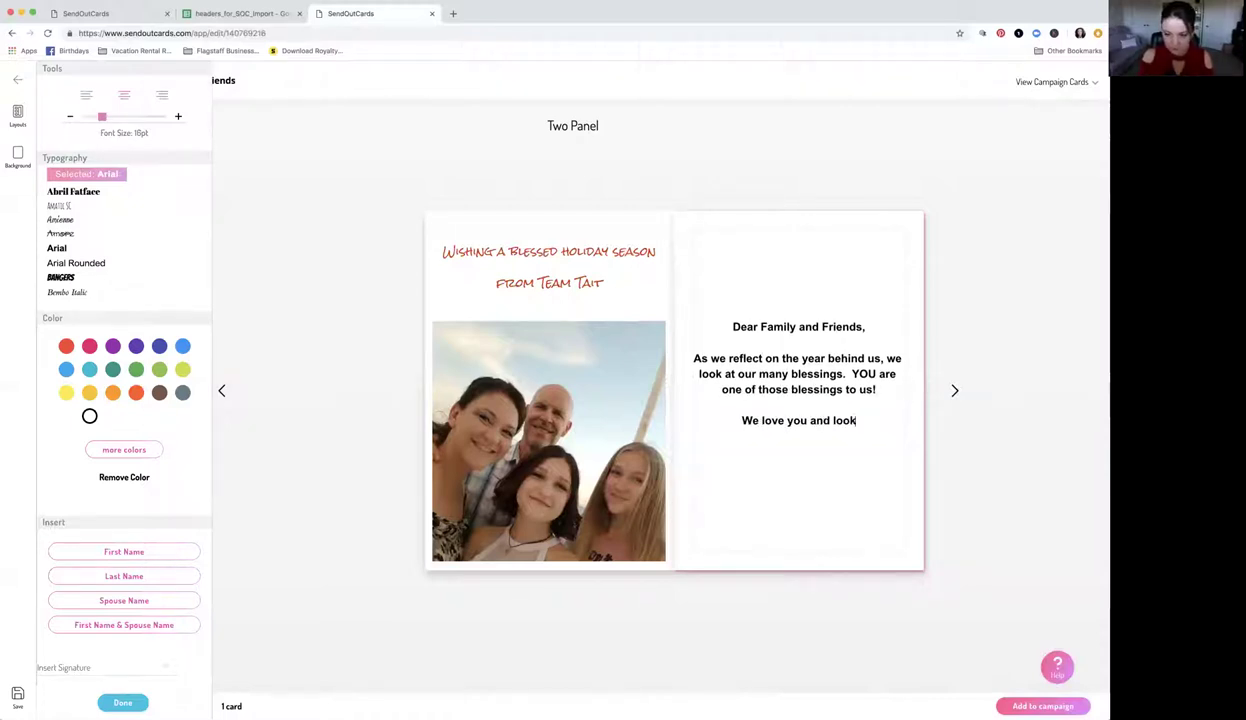
pyautogui.write(' forward to ')
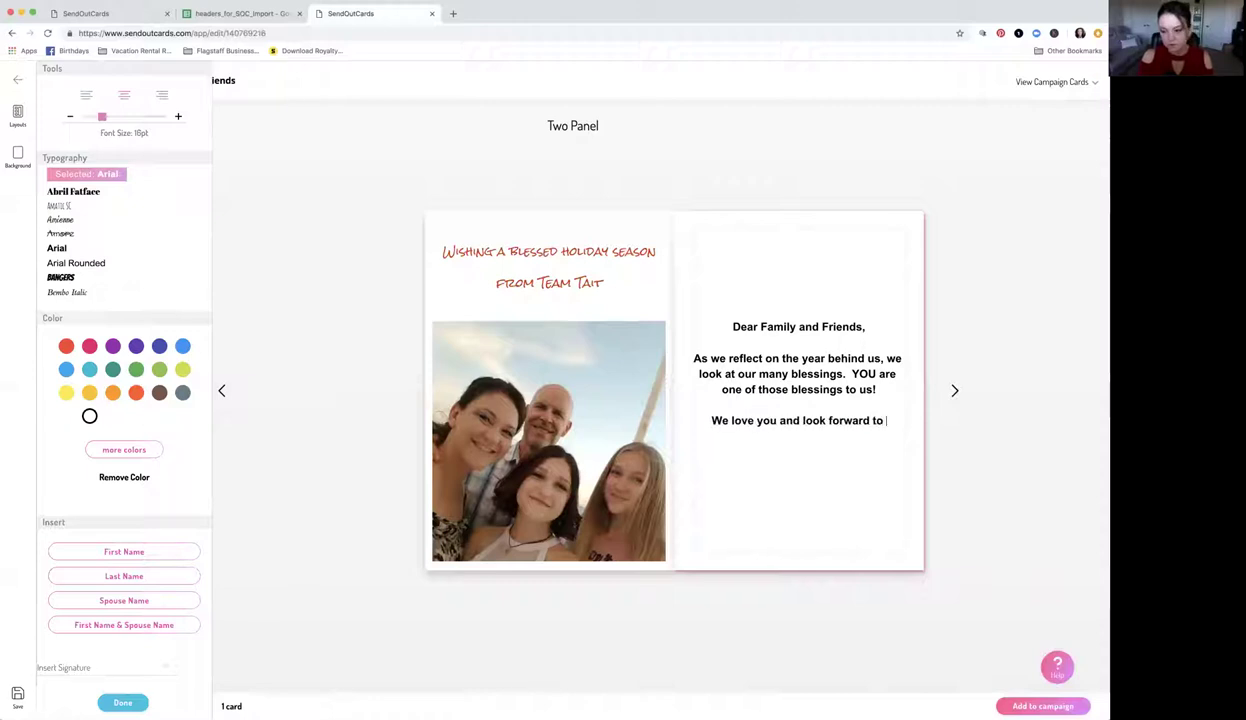
pyautogui.write('the year ahead - may i')
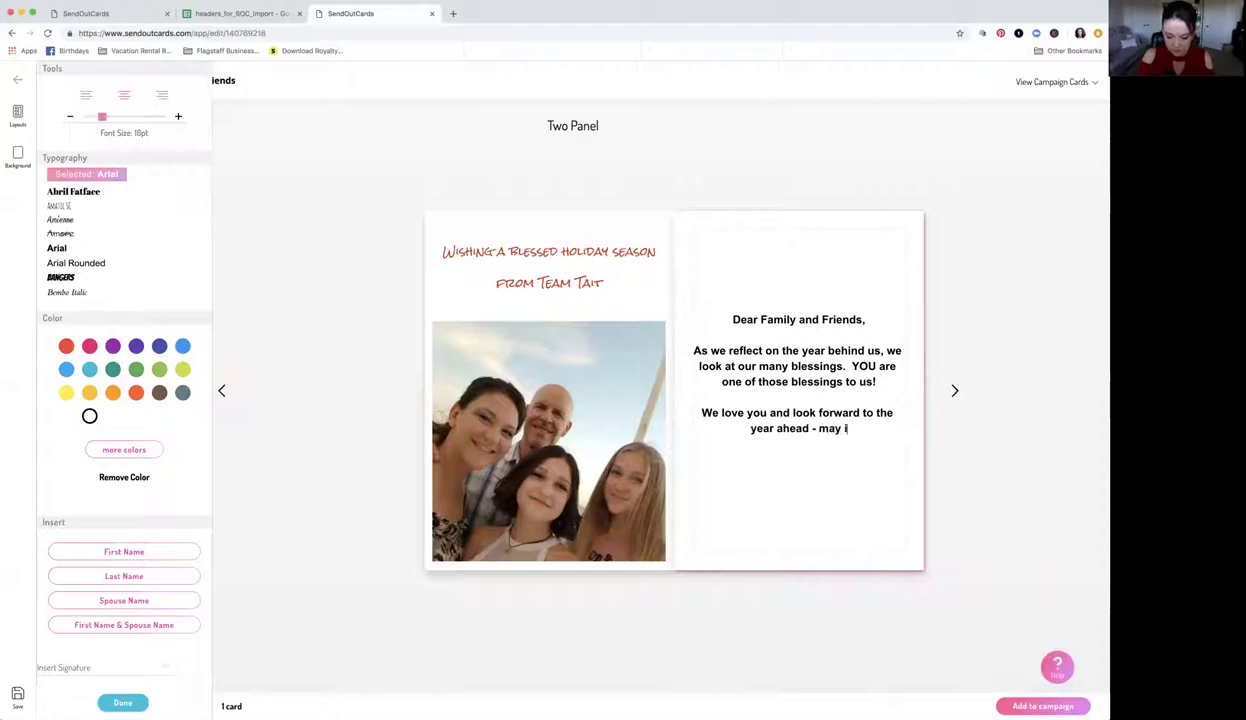
pyautogui.write('t be a year of li')
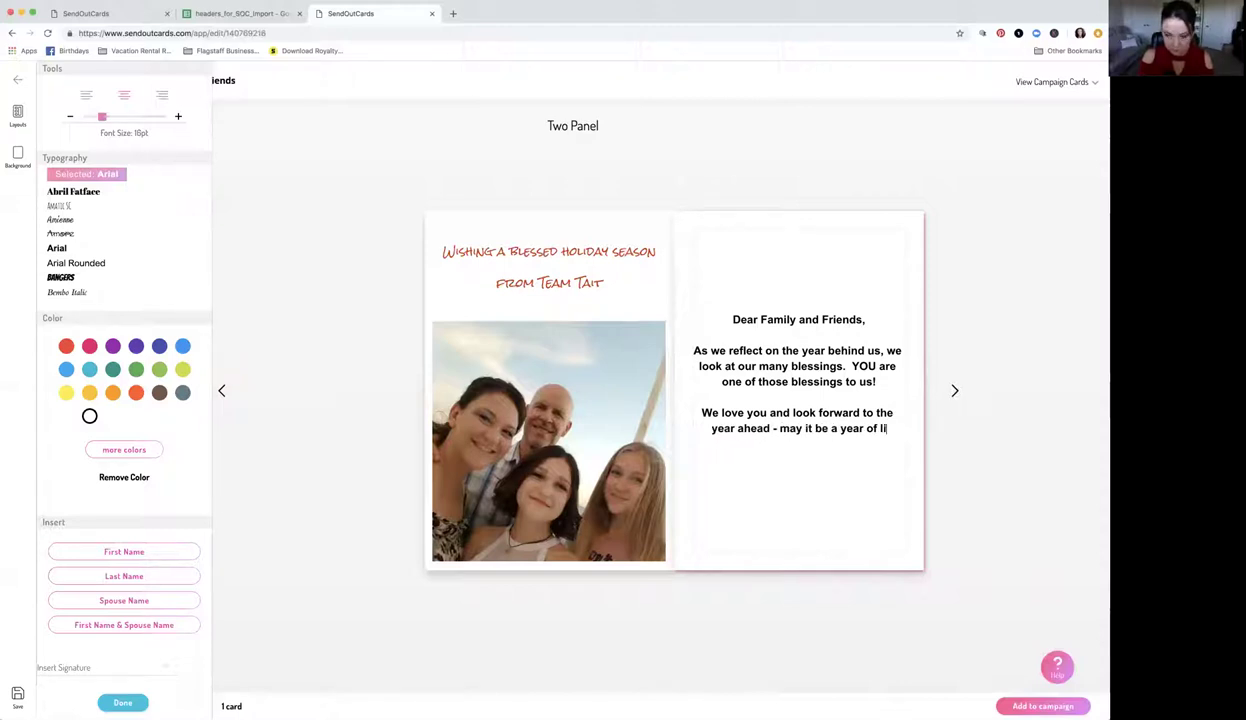
pyautogui.press('BackSpace')
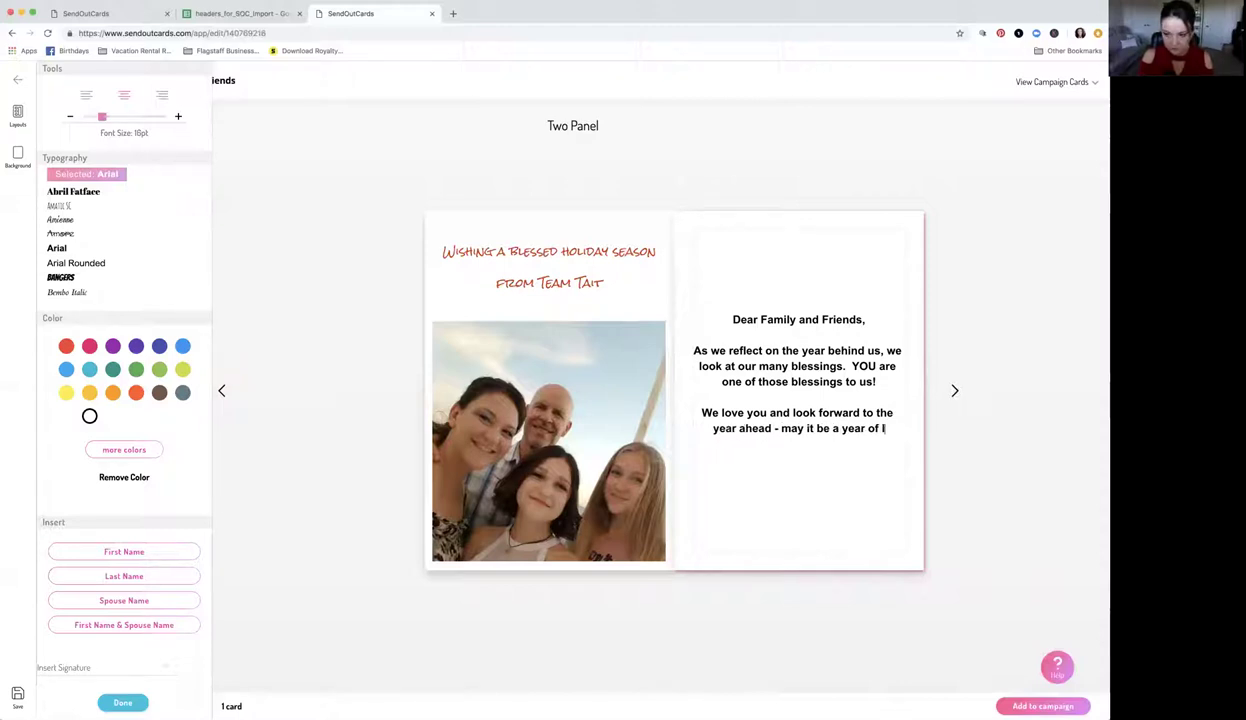
pyautogui.write('ove')
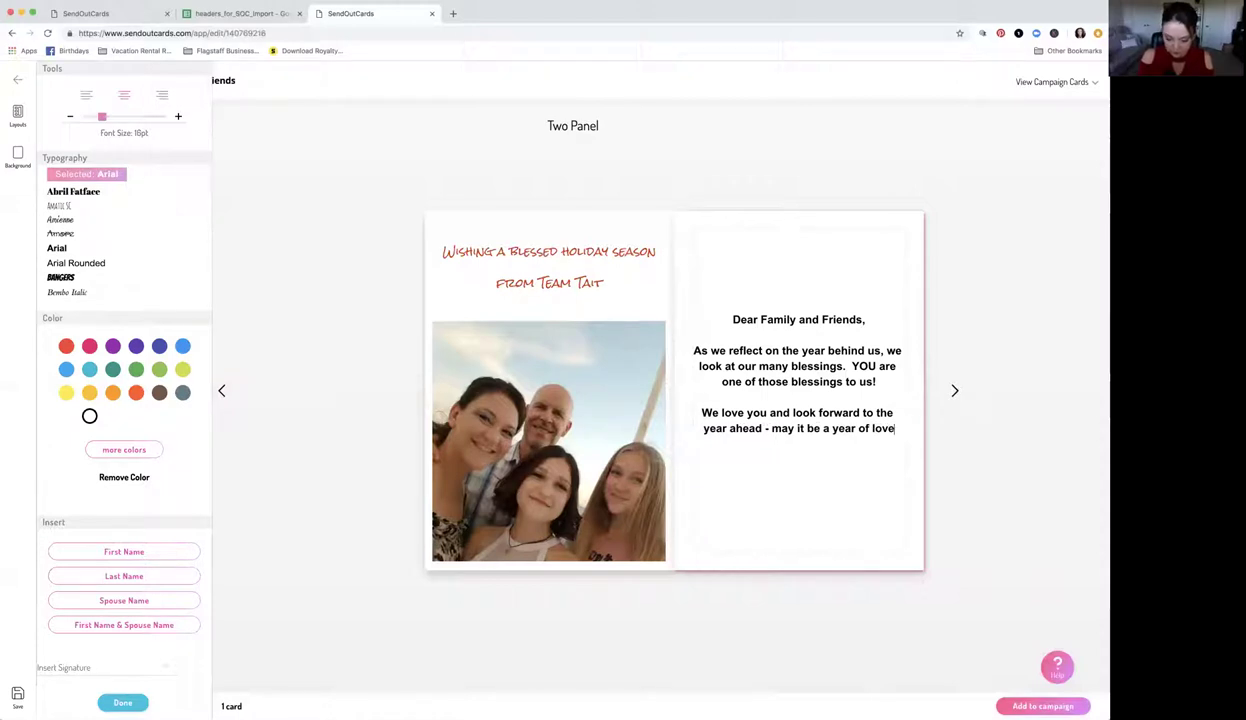
pyautogui.write(' for you and yo')
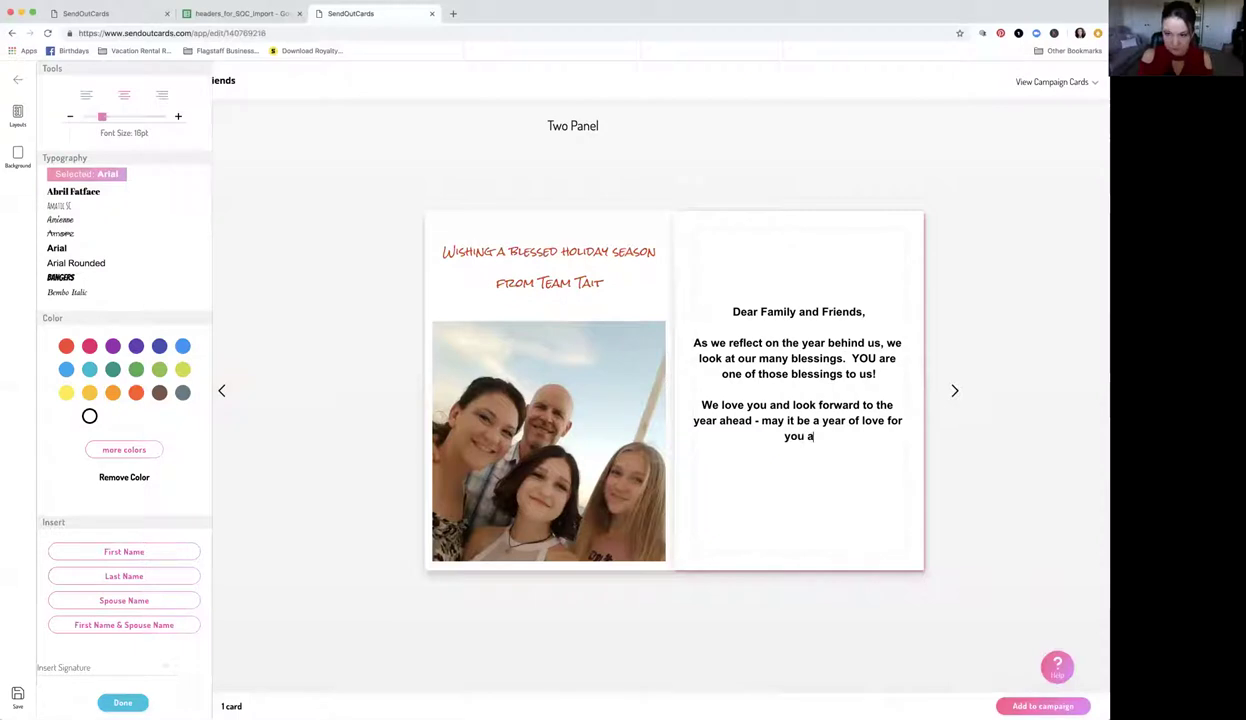
pyautogui.press('BackSpace')
pyautogui.press('BackSpace')
pyautogui.press('BackSpace')
pyautogui.press('BackSpace')
pyautogui.press('BackSpace')
pyautogui.press('BackSpace')
pyautogui.press('BackSpace')
pyautogui.press('BackSpace')
pyautogui.press('BackSpace')
pyautogui.press('BackSpace')
pyautogui.press('BackSpace')
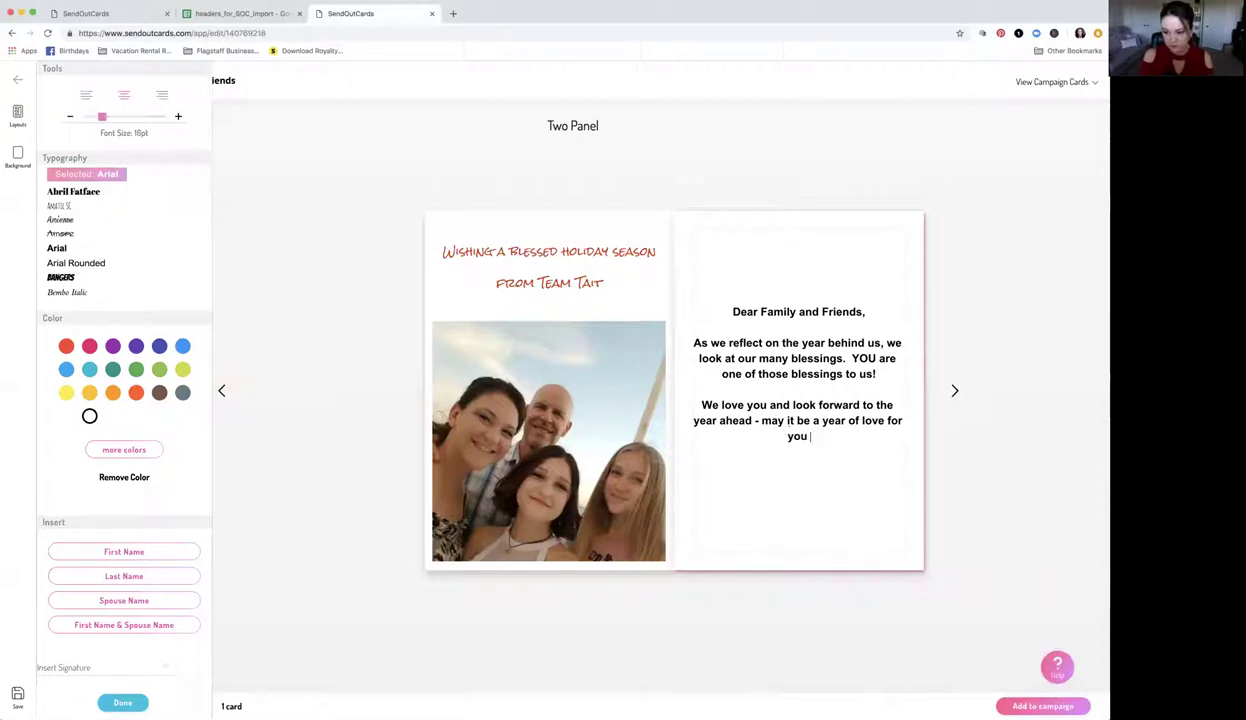
pyautogui.press('BackSpace')
pyautogui.write('!')
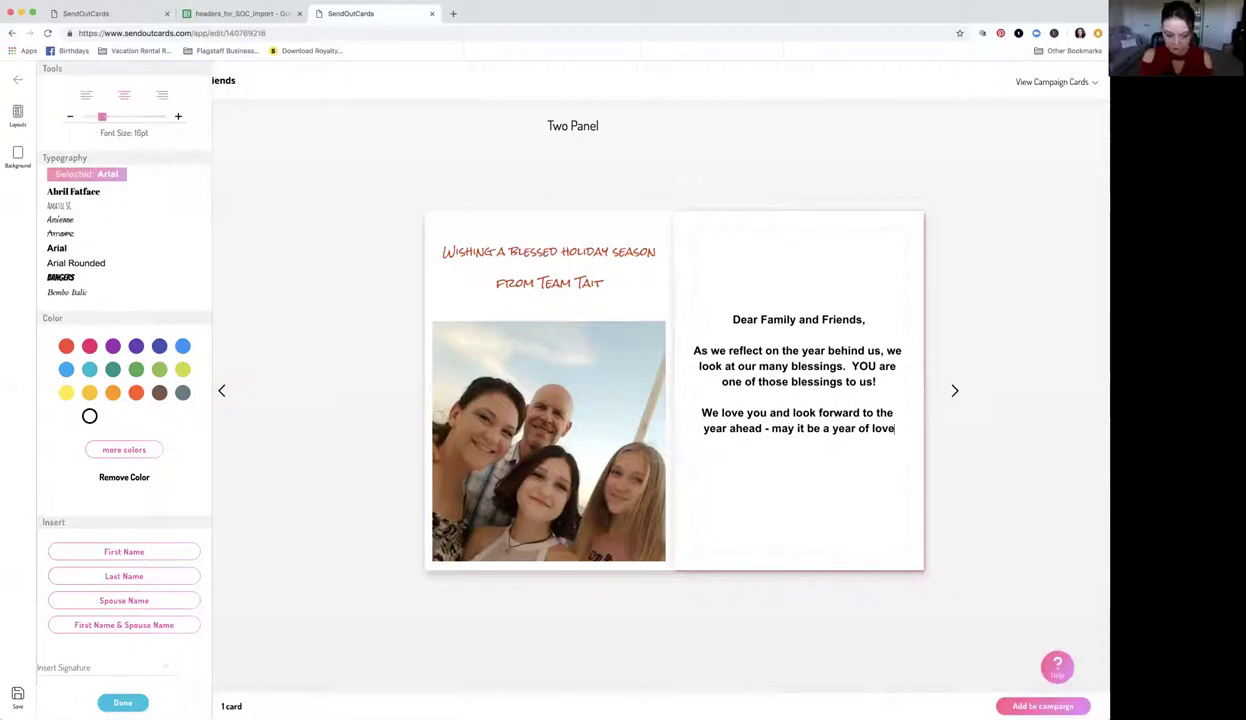
# Step: Leave a blank line after the second paragraph and add the closing "All our love," followed by a line break
pyautogui.press('Return')
pyautogui.press('Return')
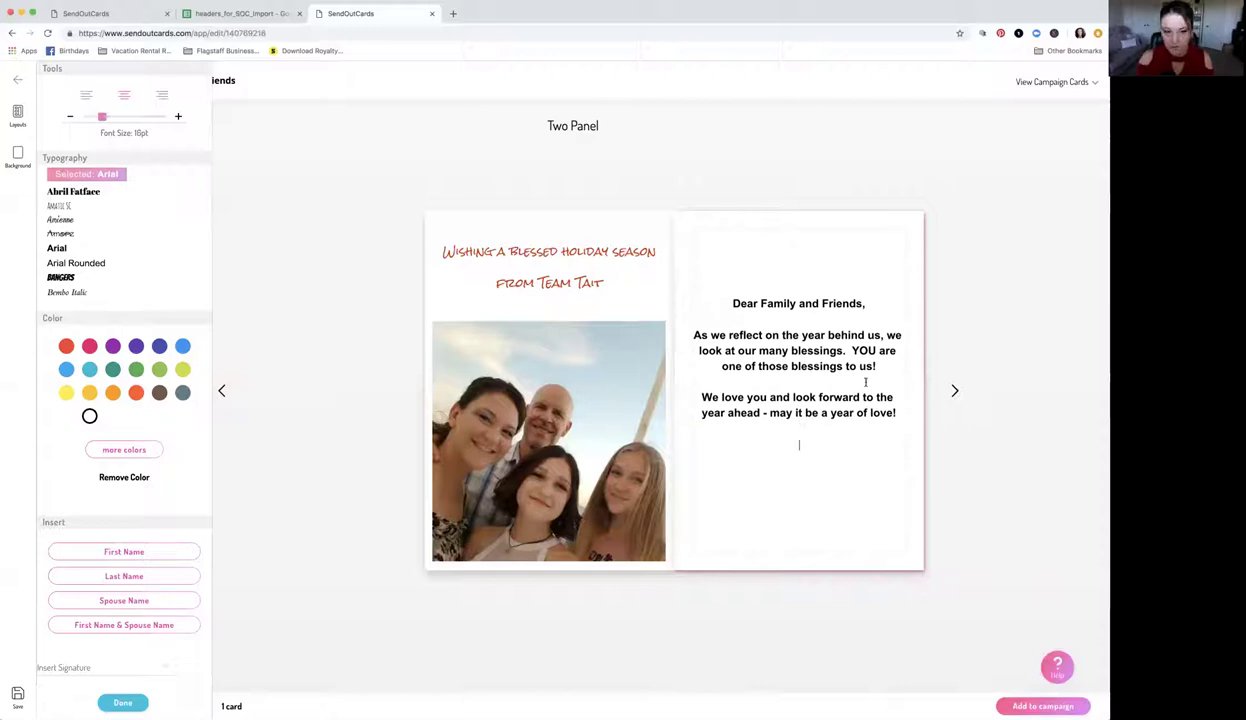
pyautogui.write('All our love,')
pyautogui.press('Return')
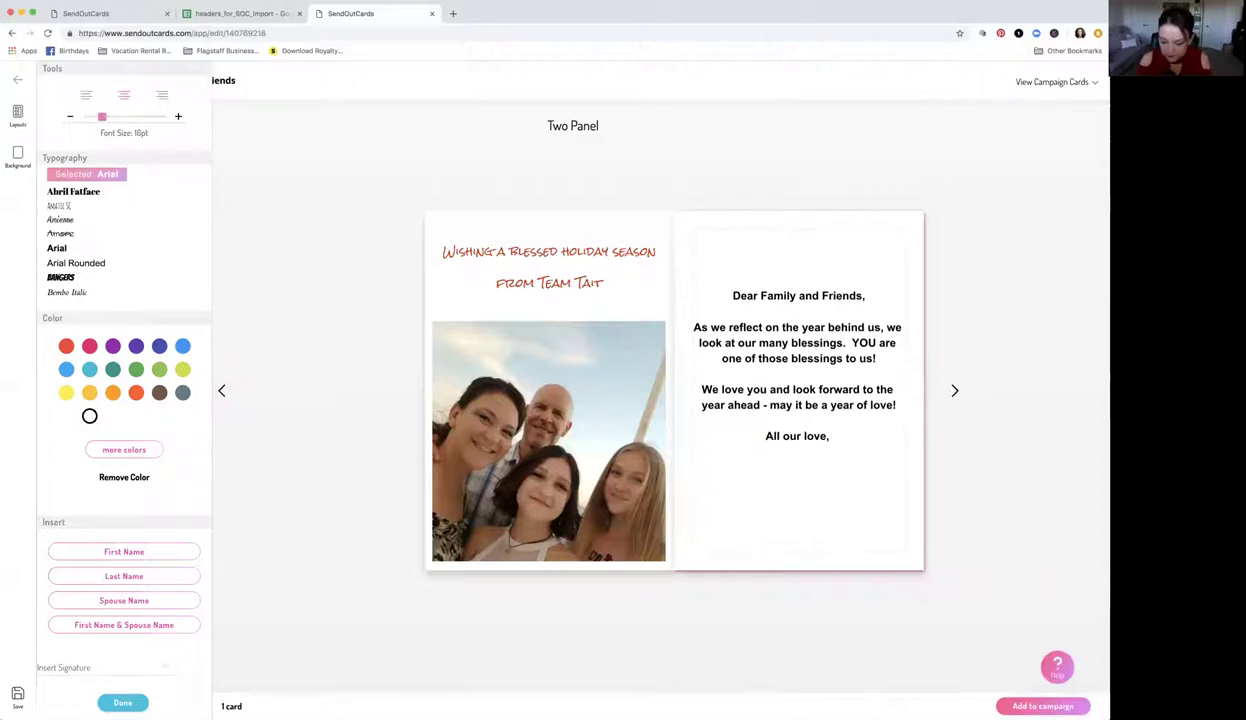
# Step: Color the whole inside right message red, choosing the shade from the extended color palette
pyautogui.moveTo(712, 290); pyautogui.dragTo(845, 422)
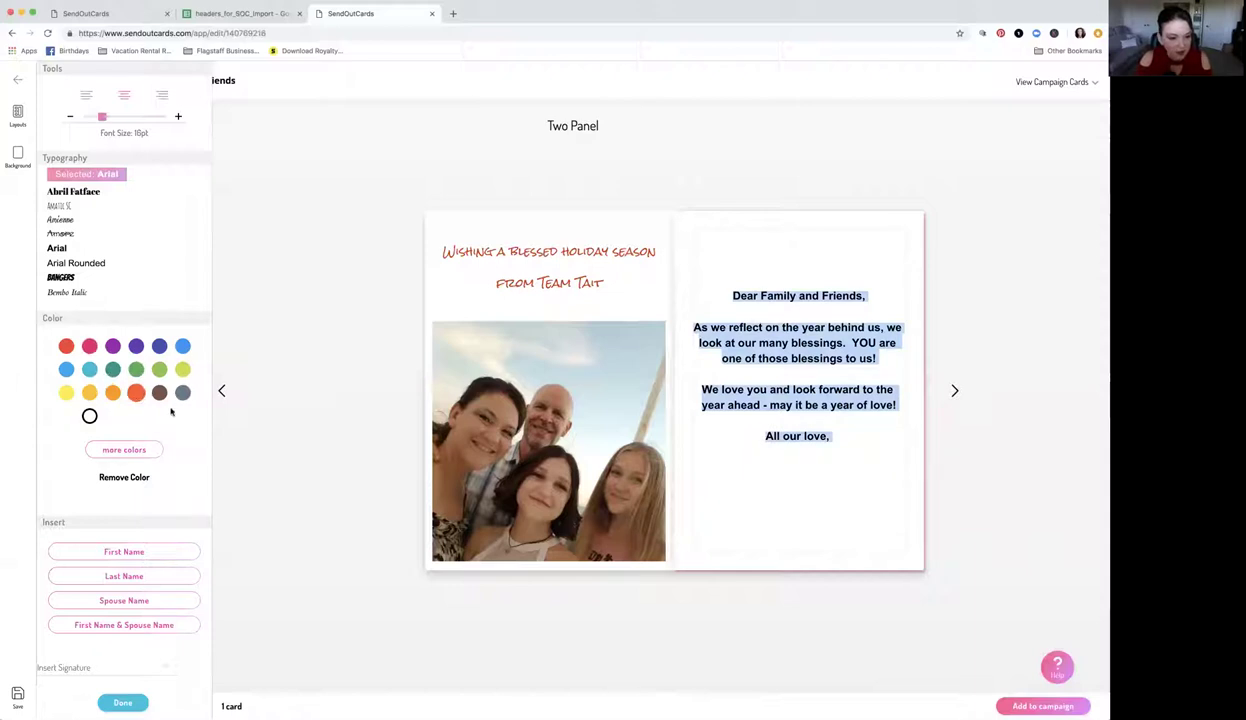
pyautogui.click(127, 451)
pyautogui.click(96, 355)
# Step: Try Shadows Into Light on the selected message, and set its font to the handwriting style whose name begins with "Personal"
pyautogui.scroll(-10, 89, 265)
pyautogui.scroll(-10, 89, 265)
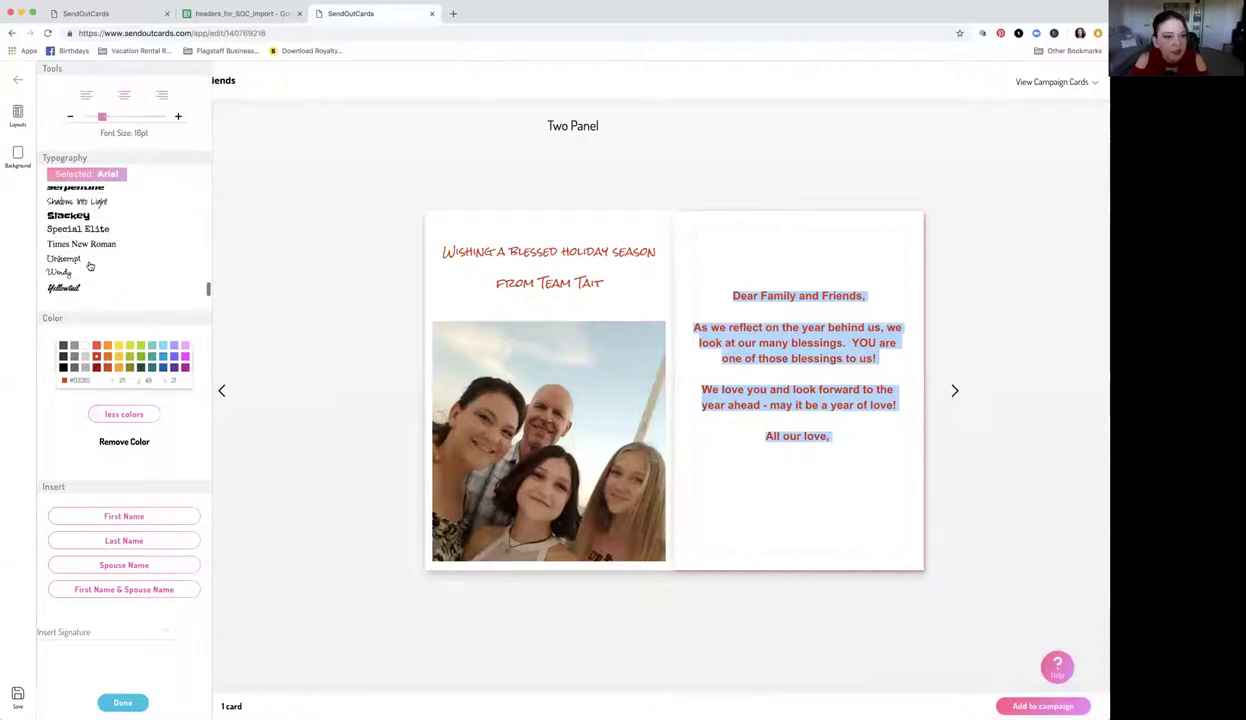
pyautogui.click(78, 202)
pyautogui.scroll(5, 127, 220)
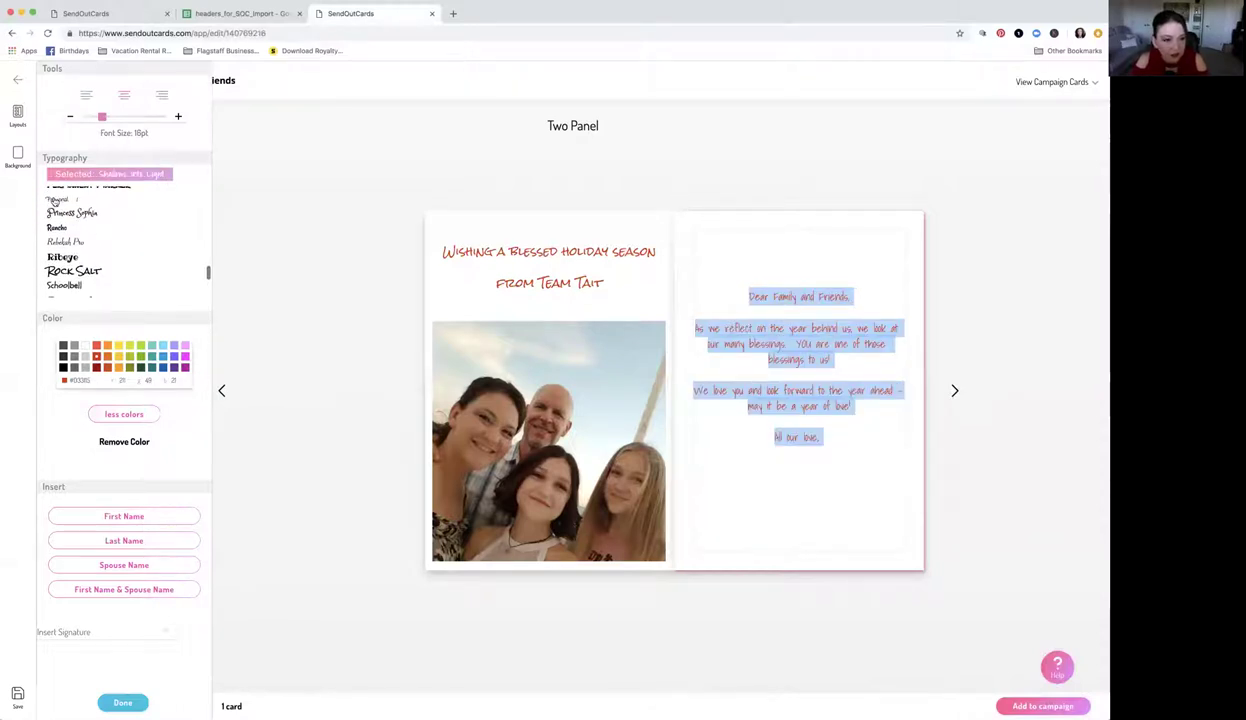
pyautogui.click(55, 200)
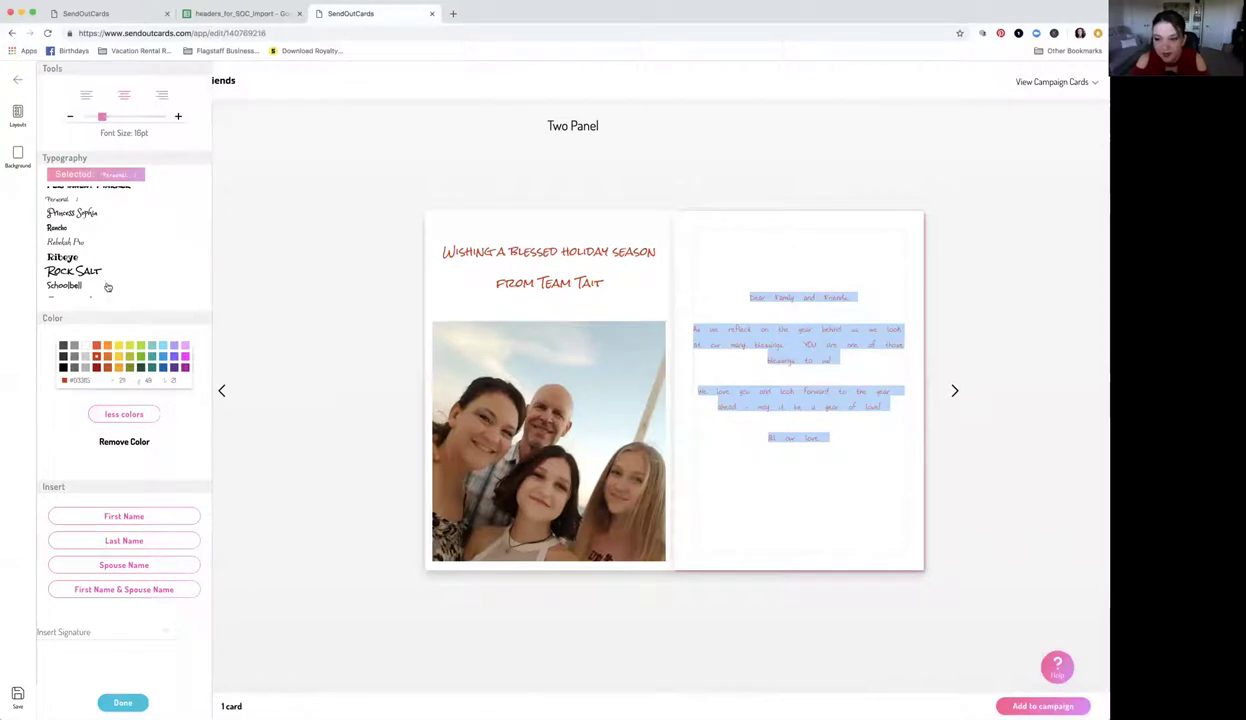
# Step: Deselect the message and add a new line below the closing "All our love,"
pyautogui.click(846, 423)
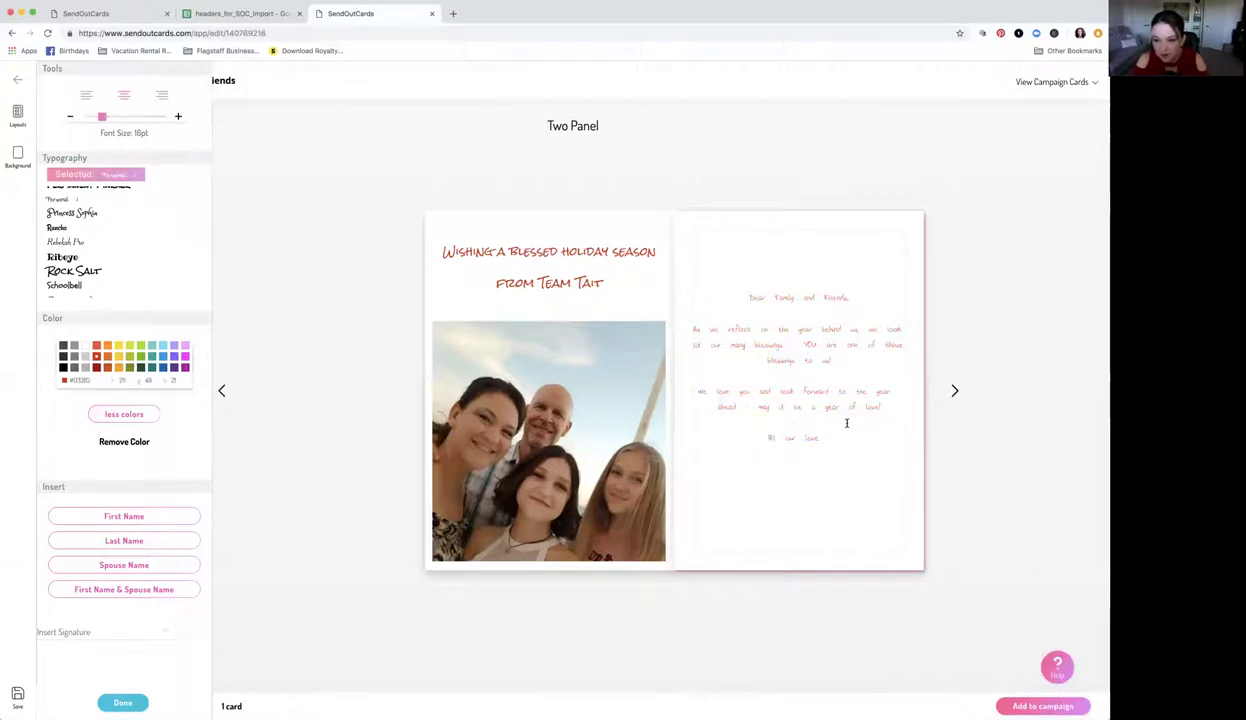
pyautogui.click(822, 438)
pyautogui.press('Return')
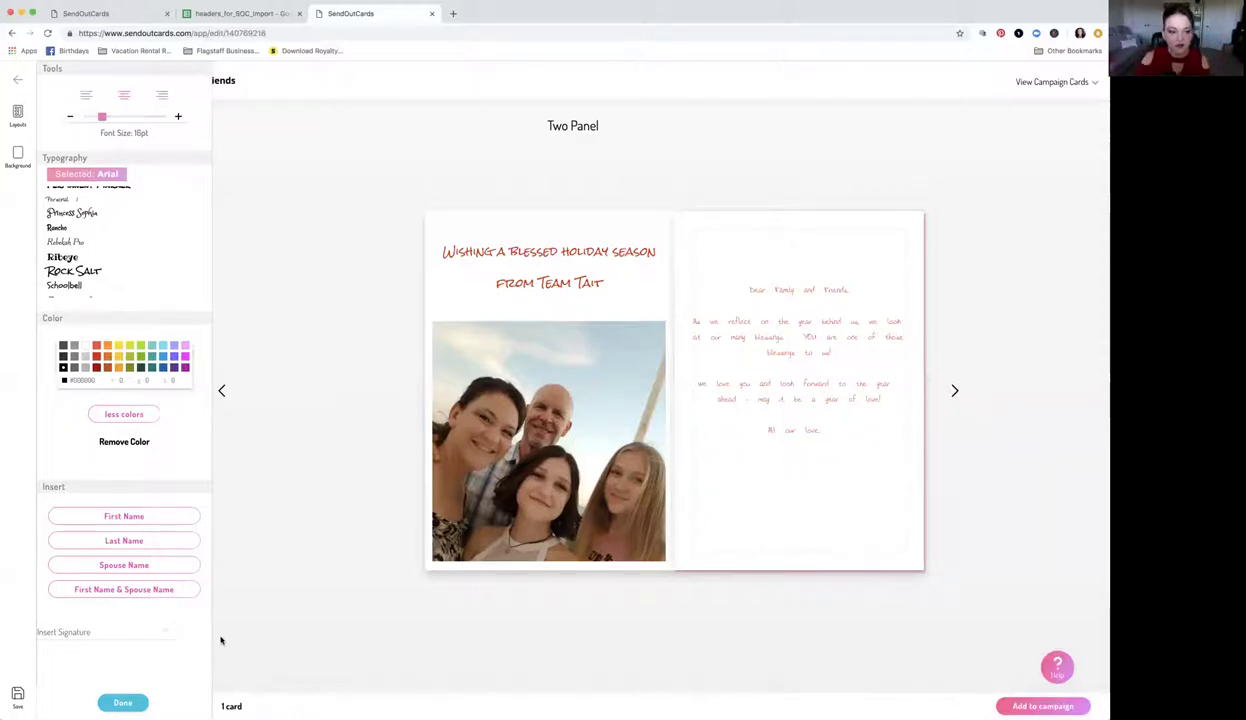
# Step: Try a typed team-name sign-off below the closing in Rock Salt, Rebekah Pro and Pacifico, and delete it
pyautogui.write('Team Tait')
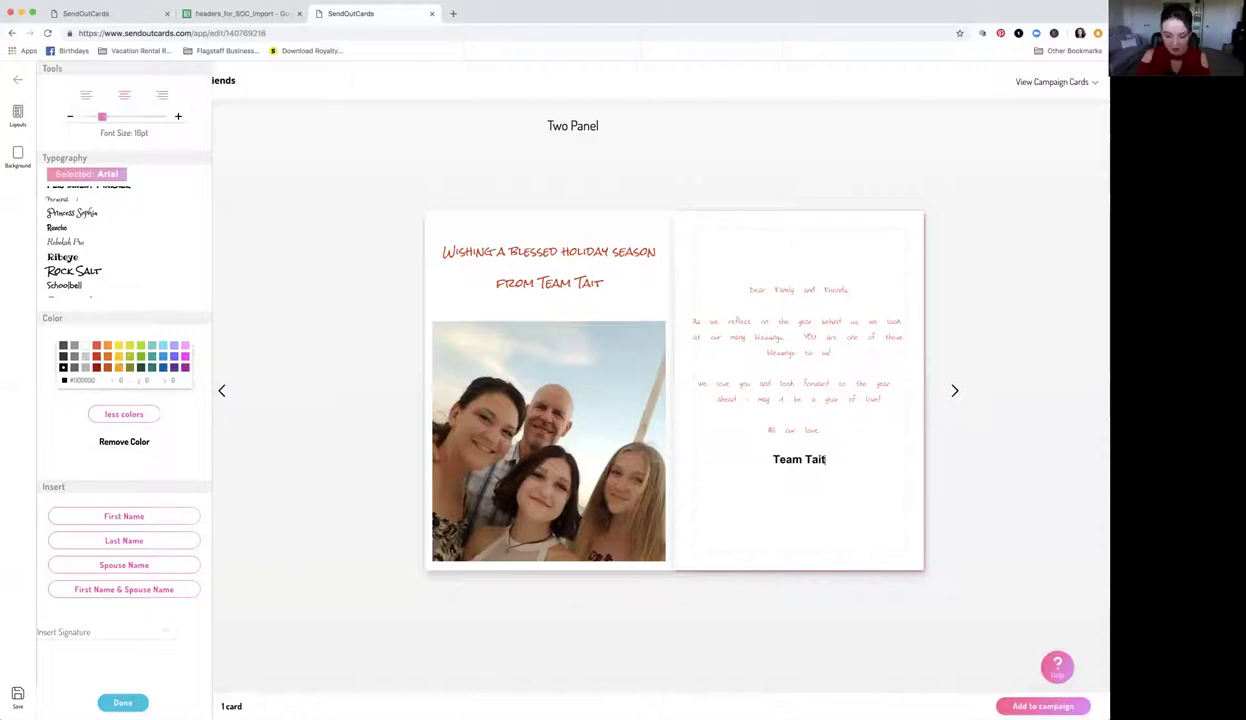
pyautogui.moveTo(851, 457); pyautogui.dragTo(741, 452)
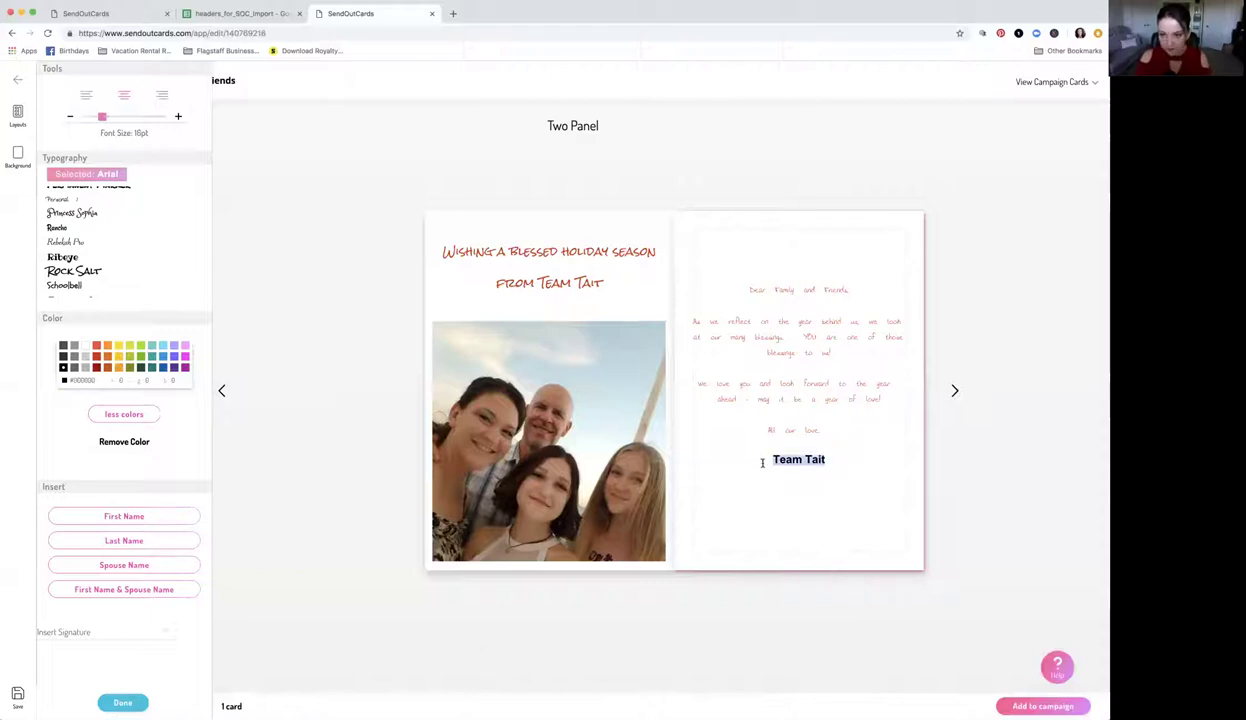
pyautogui.click(56, 271)
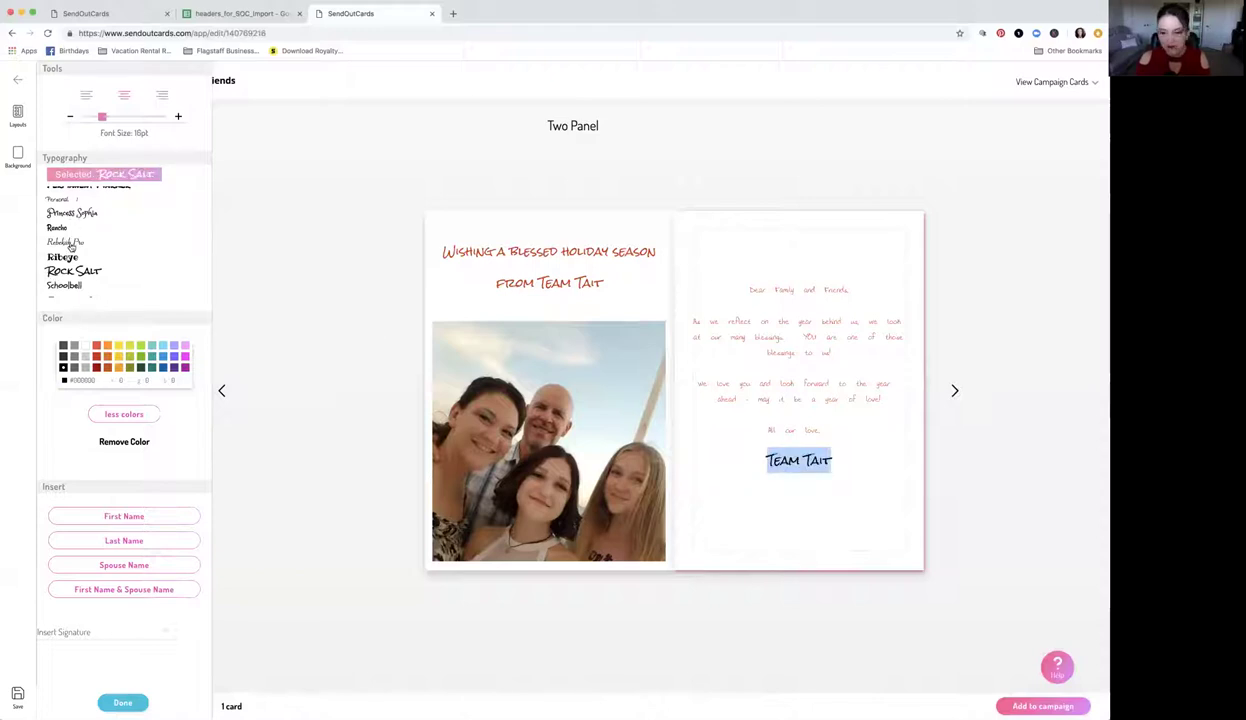
pyautogui.click(66, 242)
pyautogui.scroll(3, 115, 251)
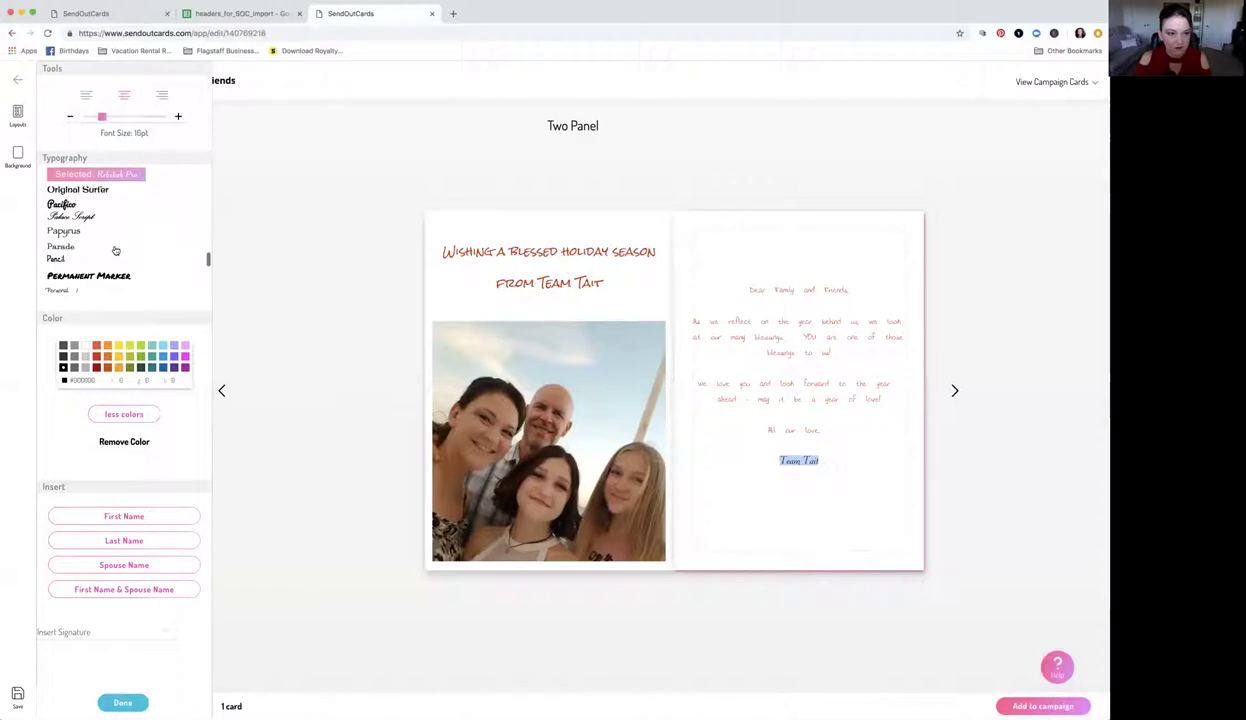
pyautogui.click(129, 245)
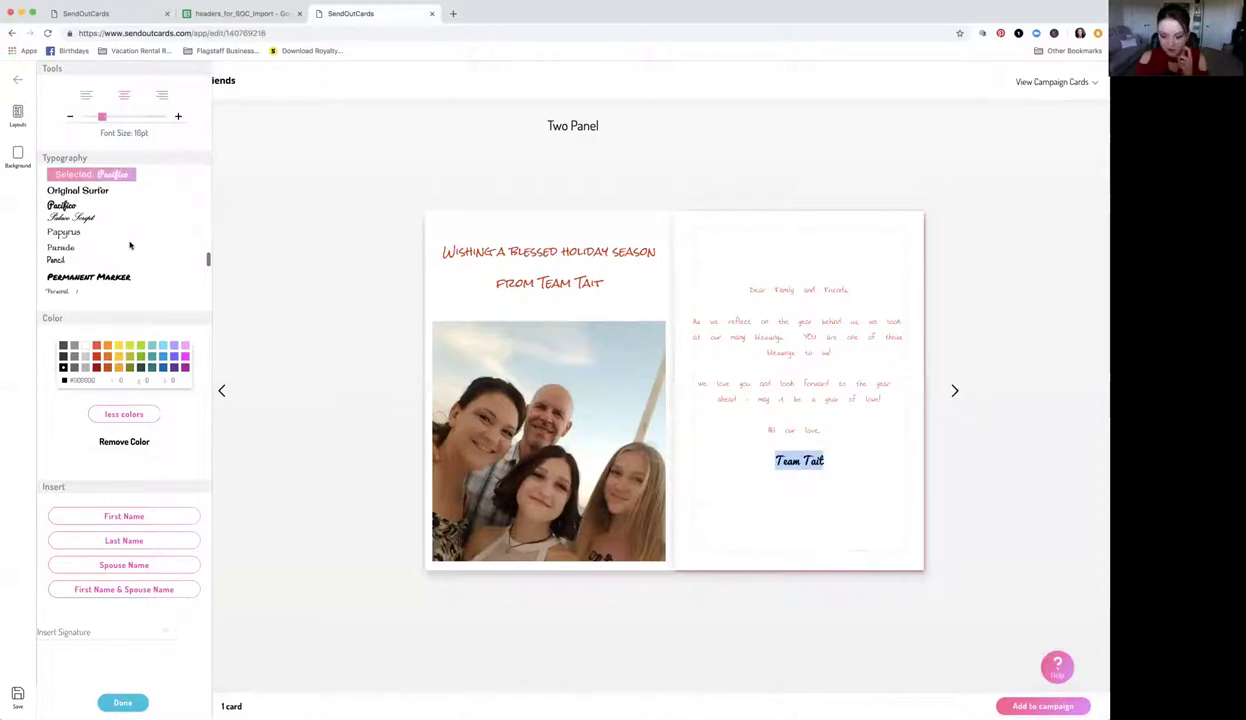
pyautogui.press('BackSpace')
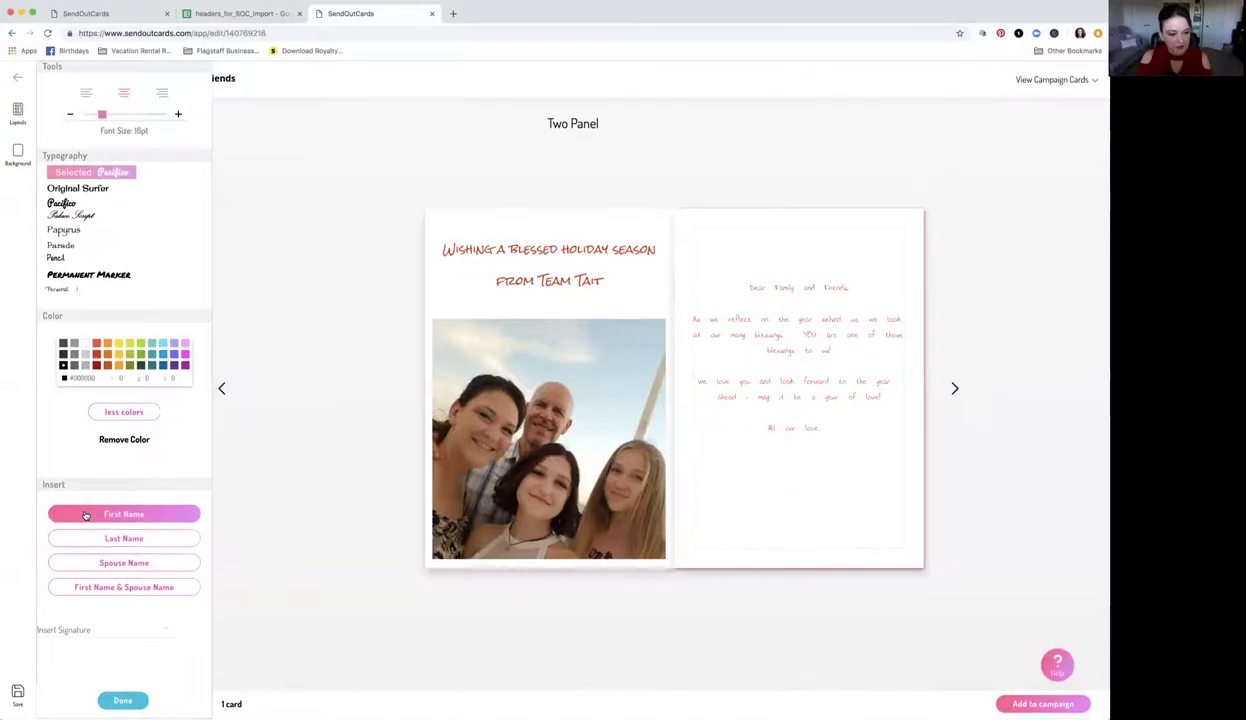
# Step: Insert the four family members' saved handwritten signatures one after another below the closing "All our love,"
pyautogui.click(166, 637)
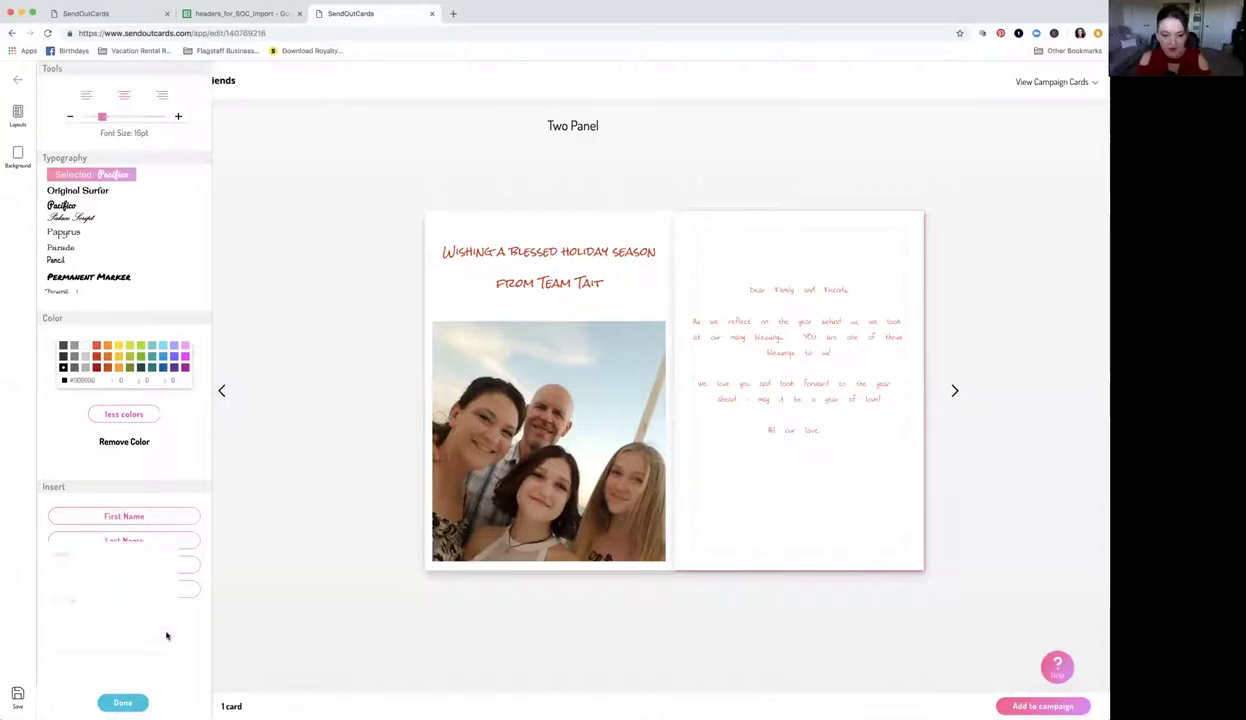
pyautogui.scroll(-3, 116, 580)
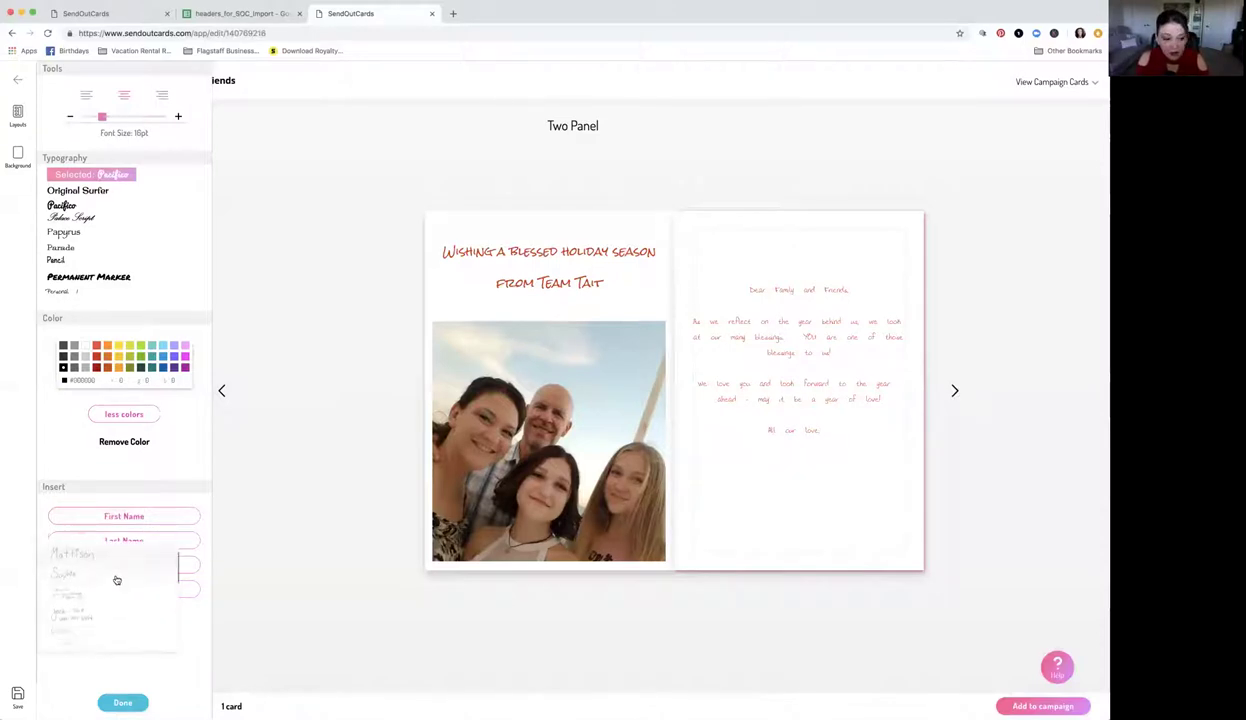
pyautogui.scroll(-5, 116, 580)
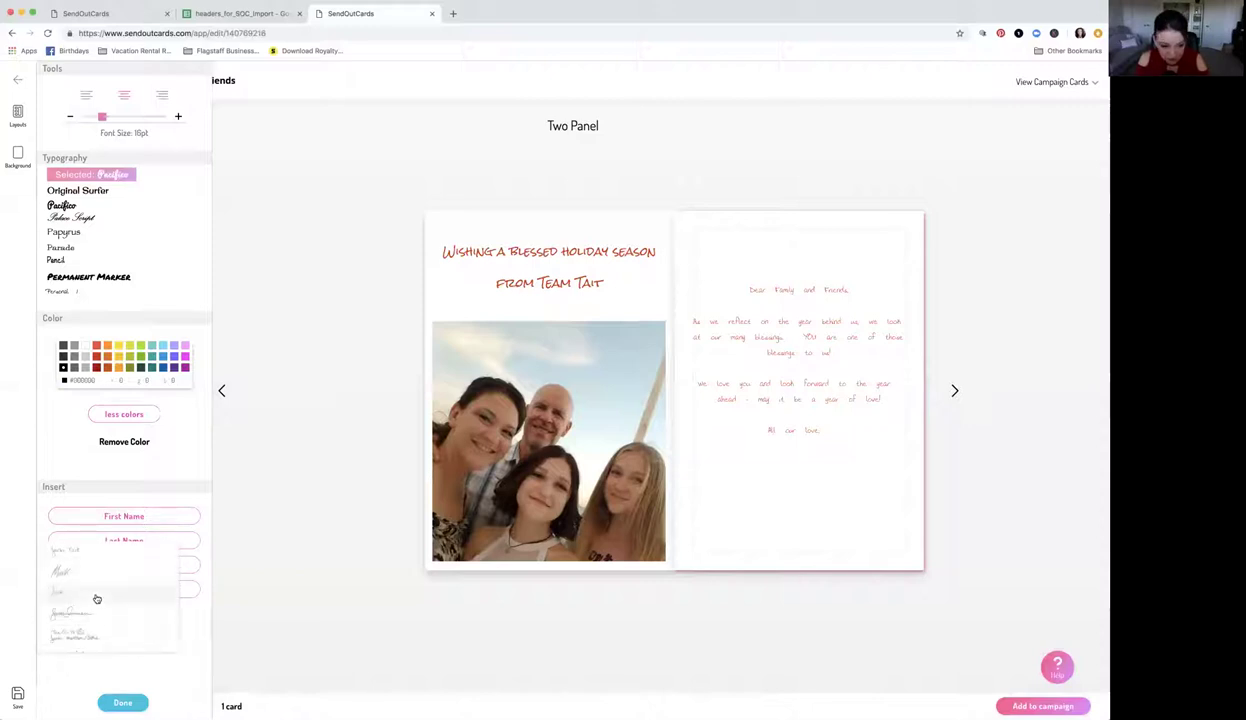
pyautogui.click(96, 594)
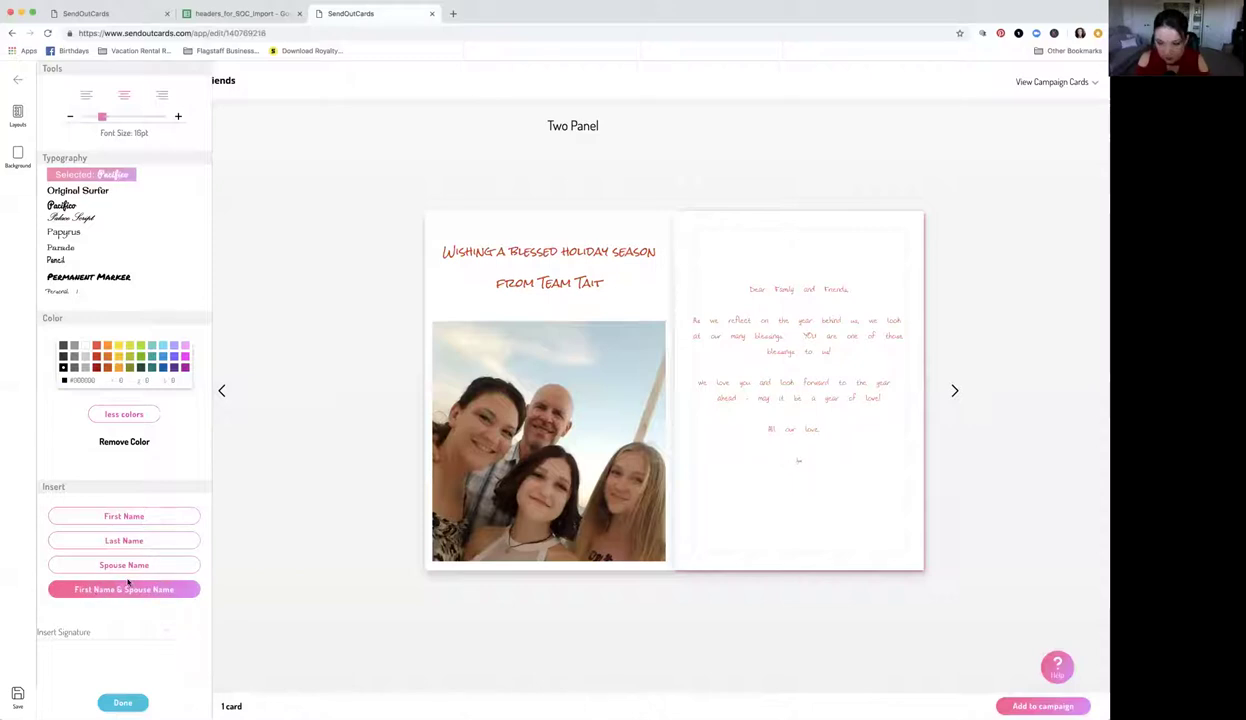
pyautogui.click(165, 632)
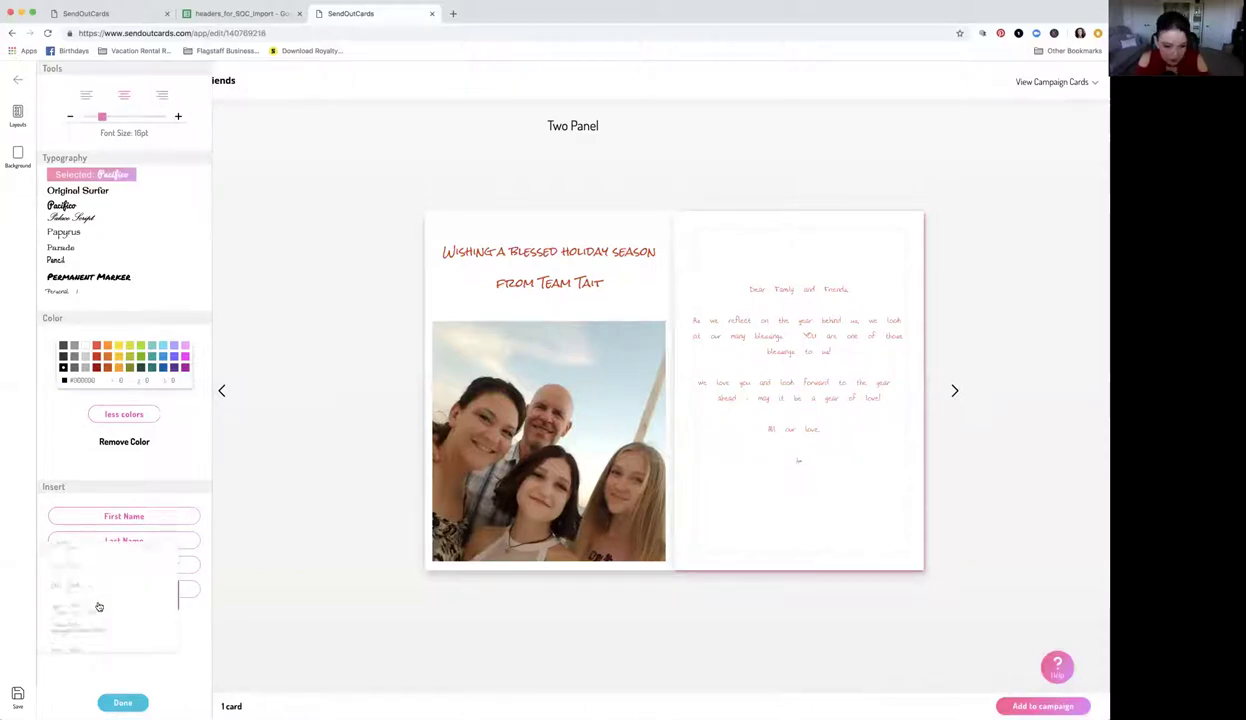
pyautogui.click(74, 578)
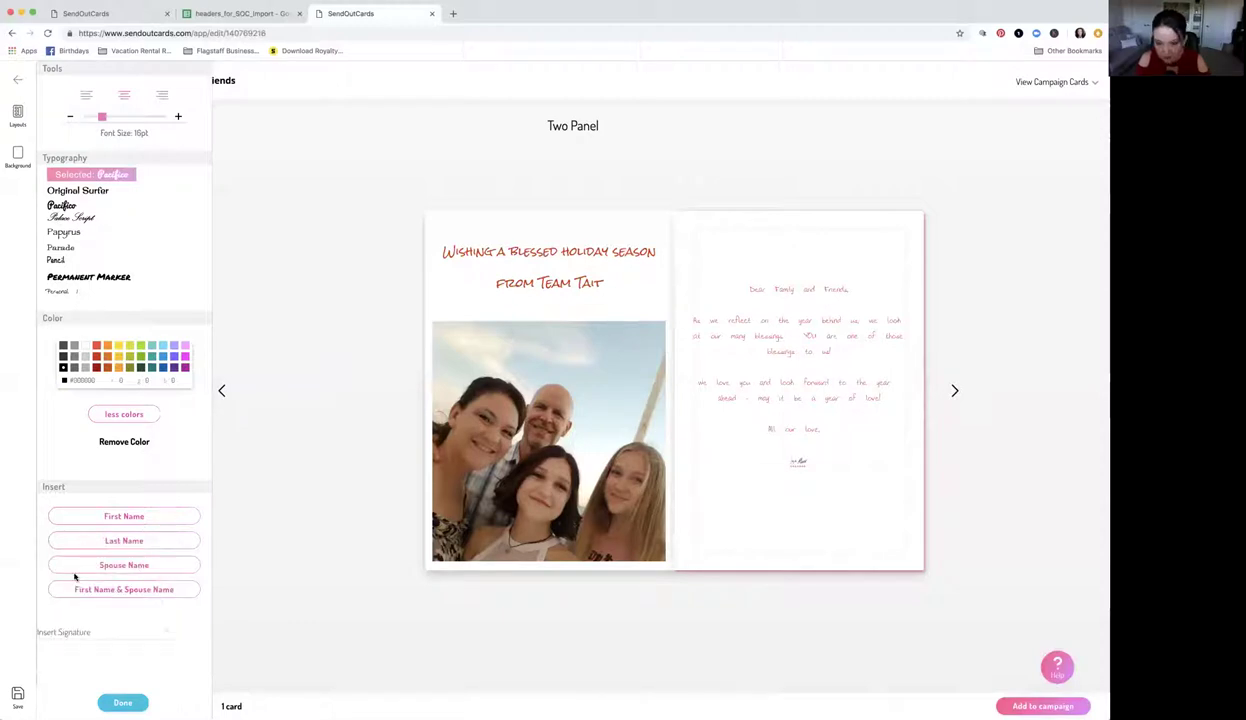
pyautogui.click(158, 634)
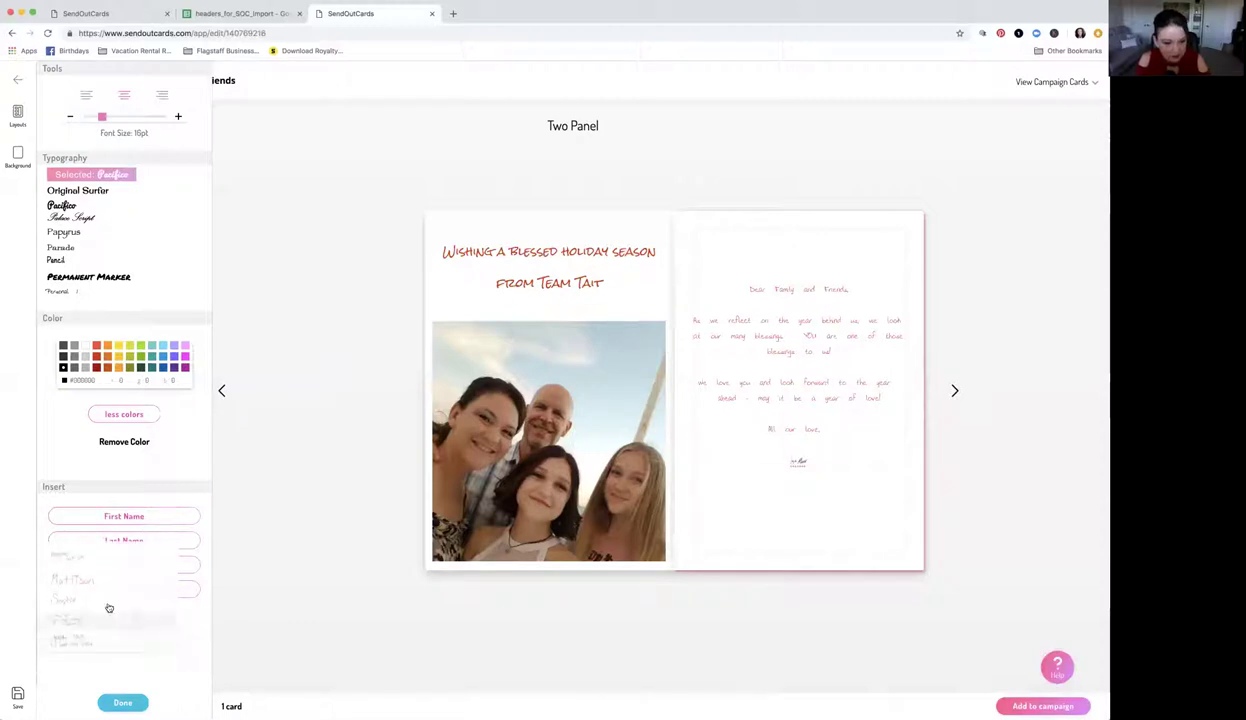
pyautogui.click(102, 587)
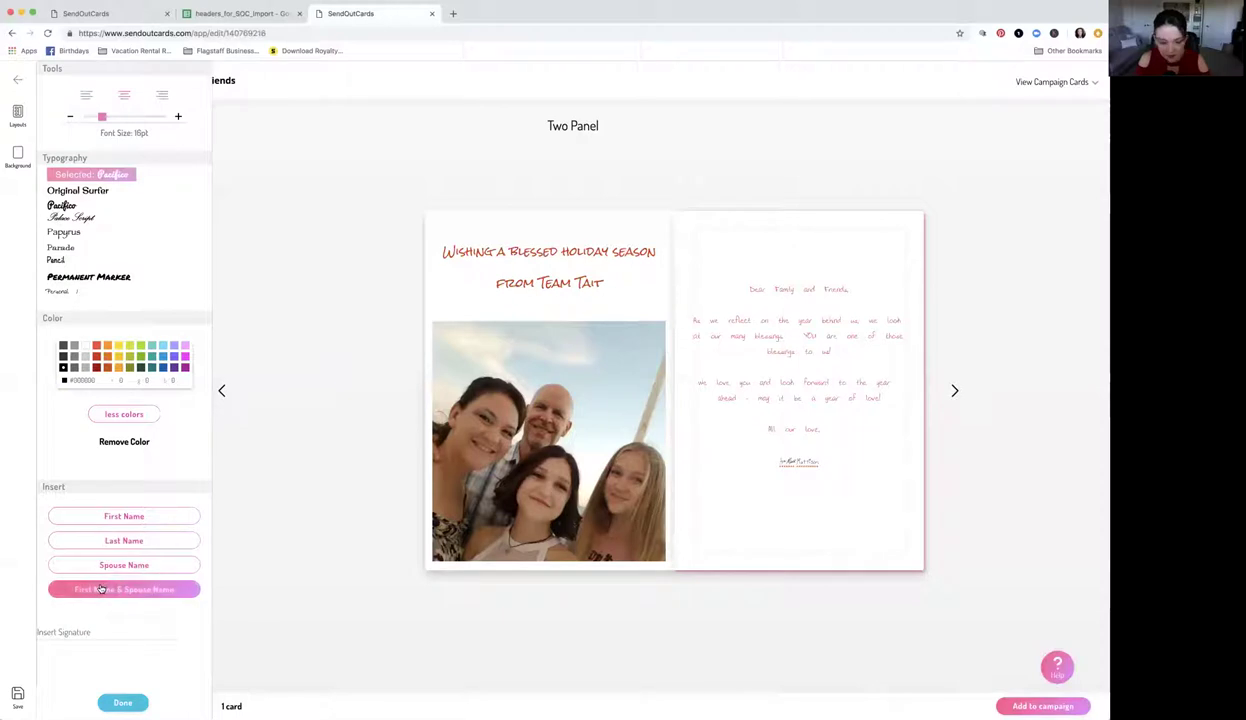
pyautogui.click(120, 634)
pyautogui.click(92, 603)
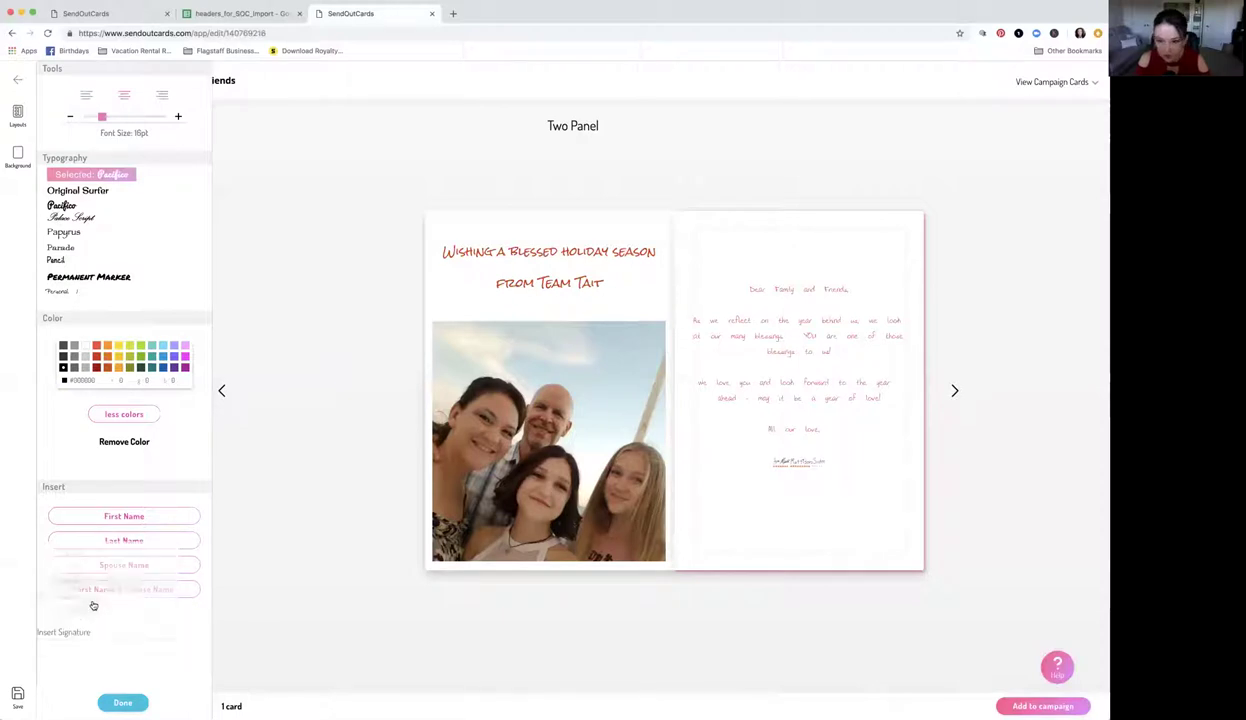
# Step: Enlarge the row of inserted signatures to a font size of 40pt
pyautogui.doubleClick(805, 457)
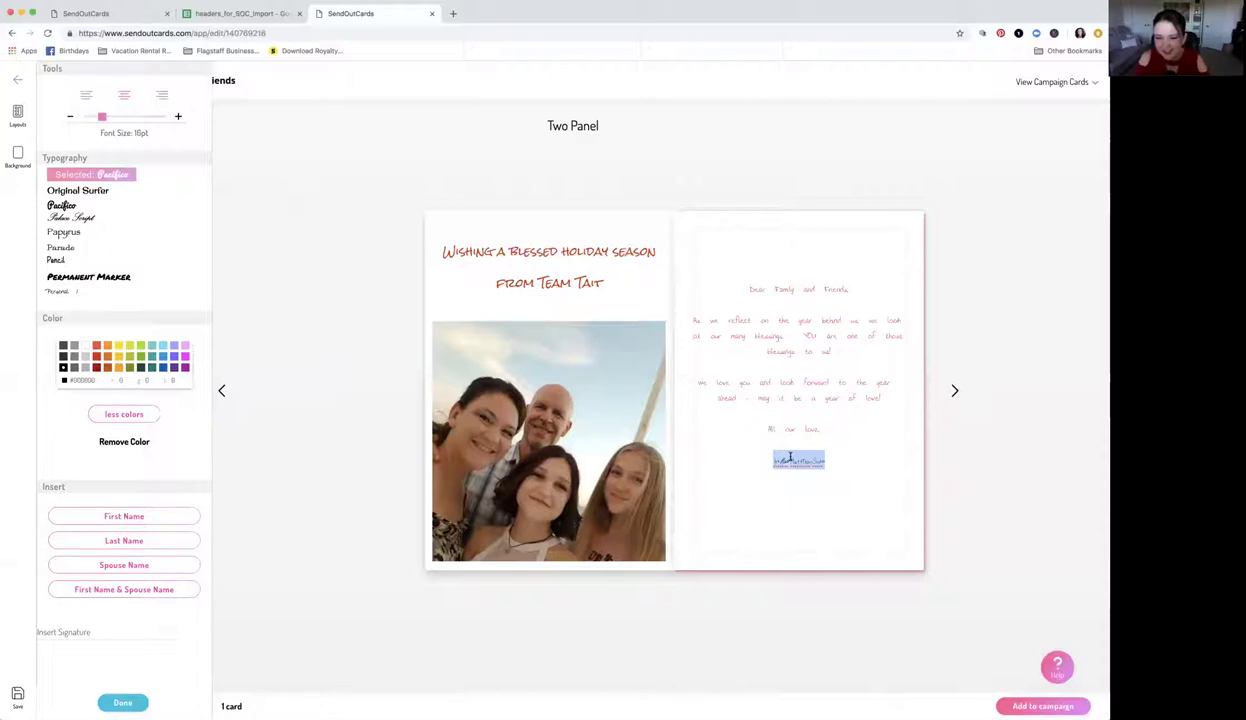
pyautogui.click(179, 118)
pyautogui.click(179, 118)
pyautogui.click(179, 118)
pyautogui.click(179, 118)
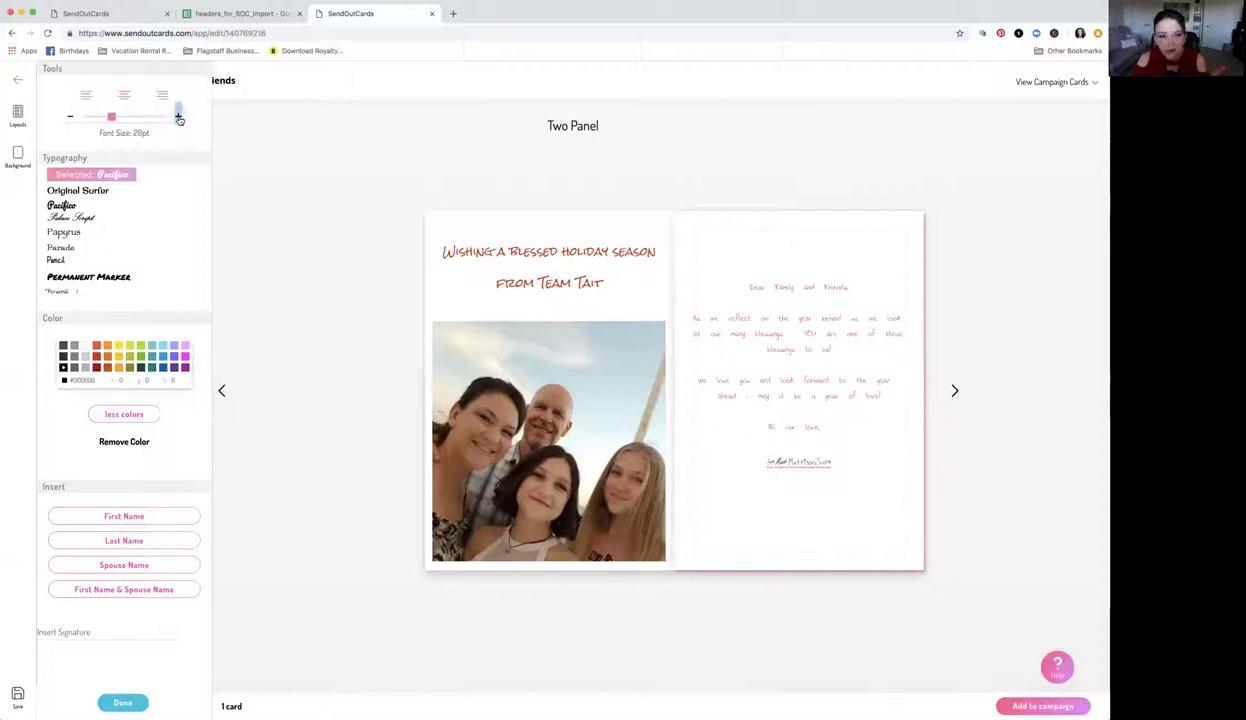
pyautogui.click(179, 118)
pyautogui.moveTo(118, 118); pyautogui.dragTo(168, 119)
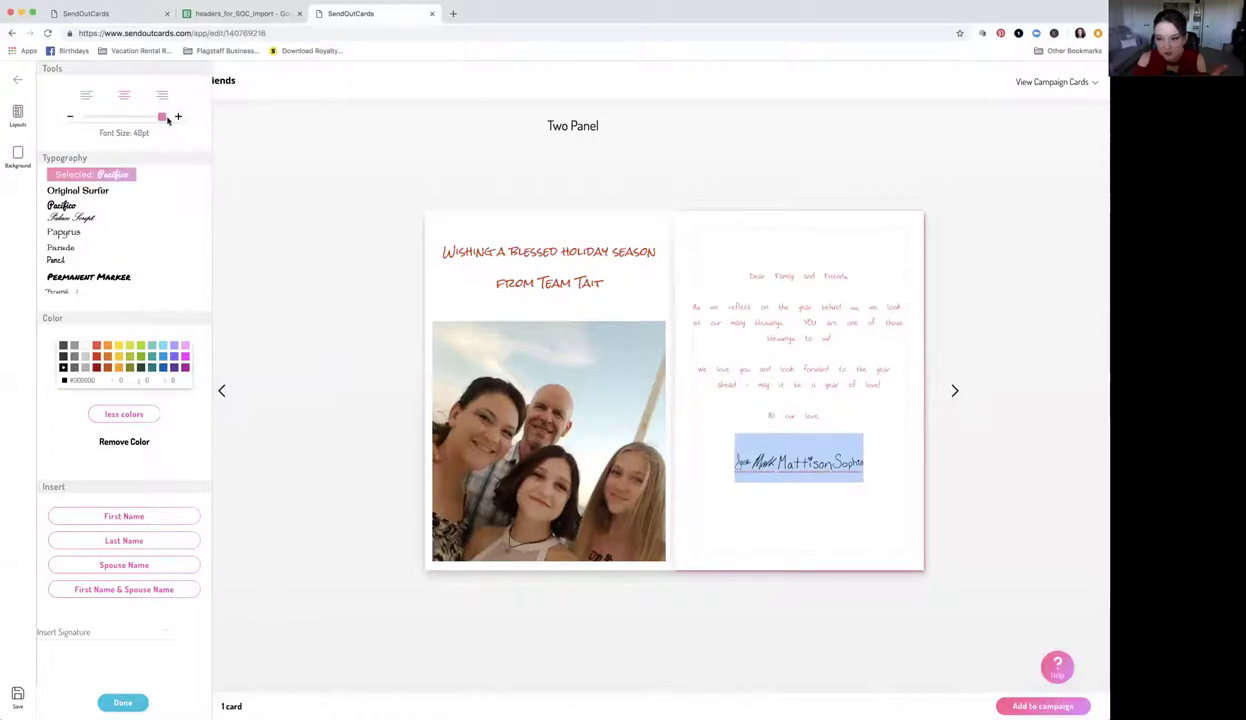
# Step: Separate the four signatures with spaces and color the whole signature row red
pyautogui.click(750, 462)
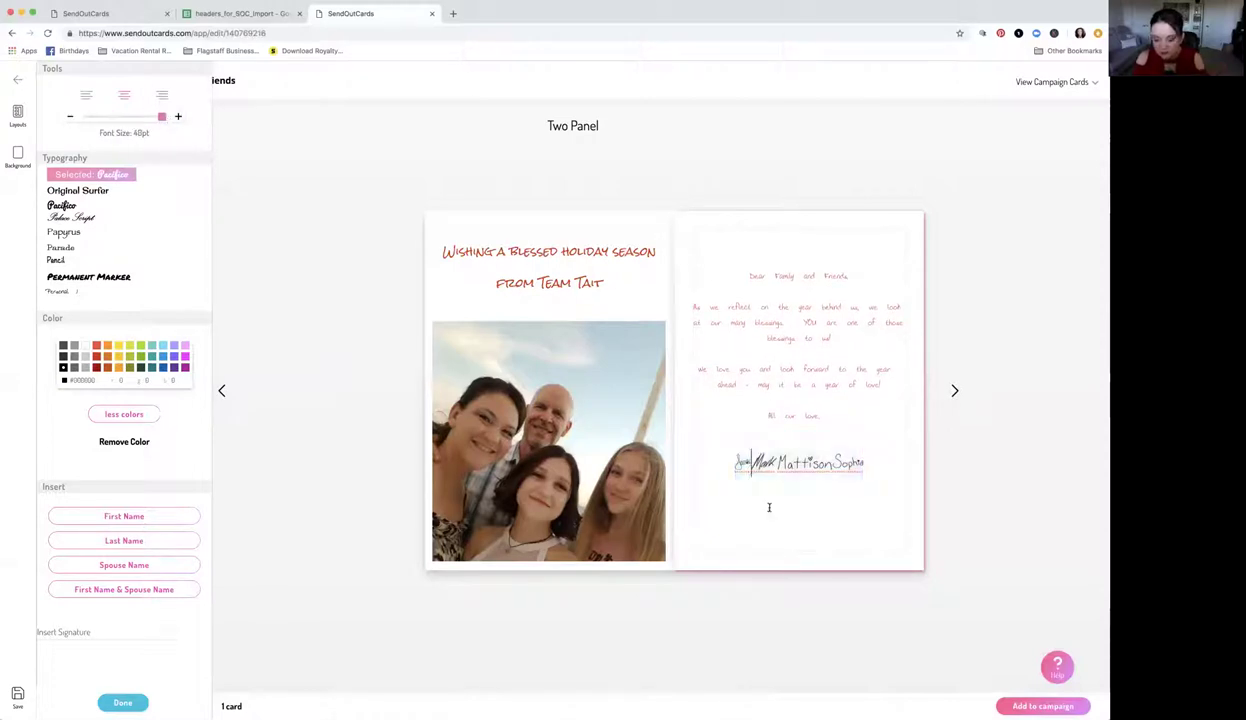
pyautogui.press('BackSpace')
pyautogui.press('BackSpace')
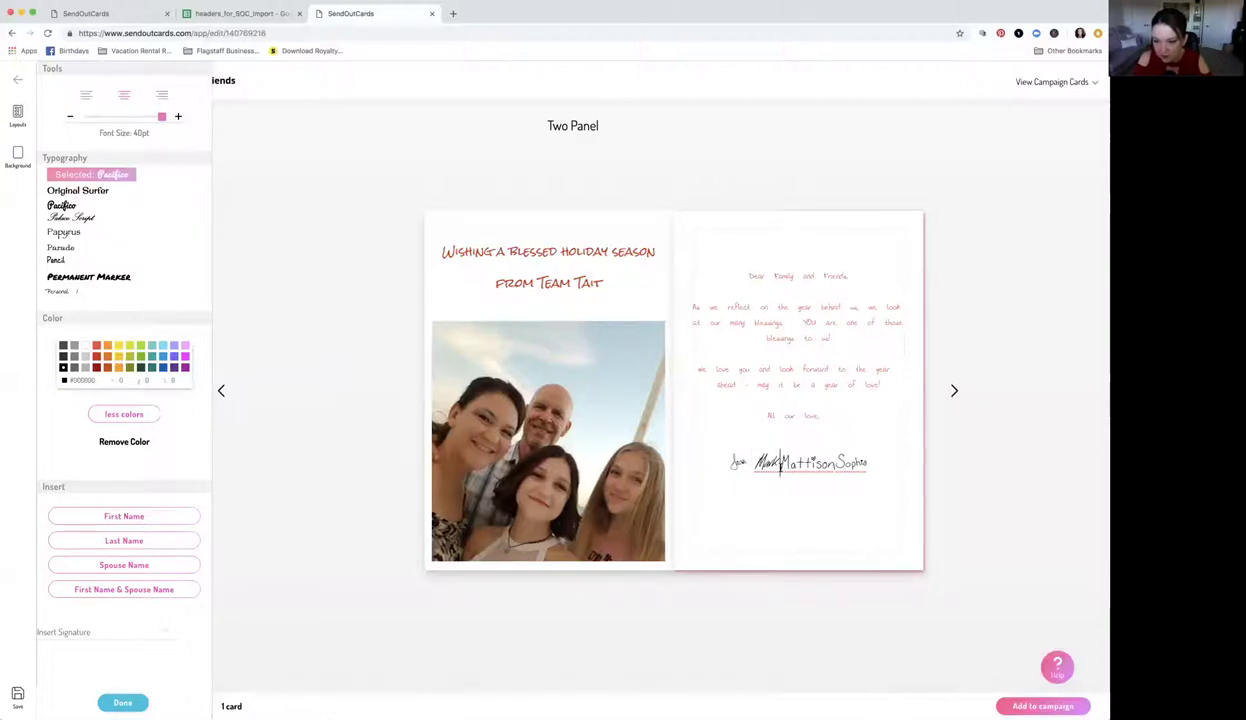
pyautogui.click(840, 462)
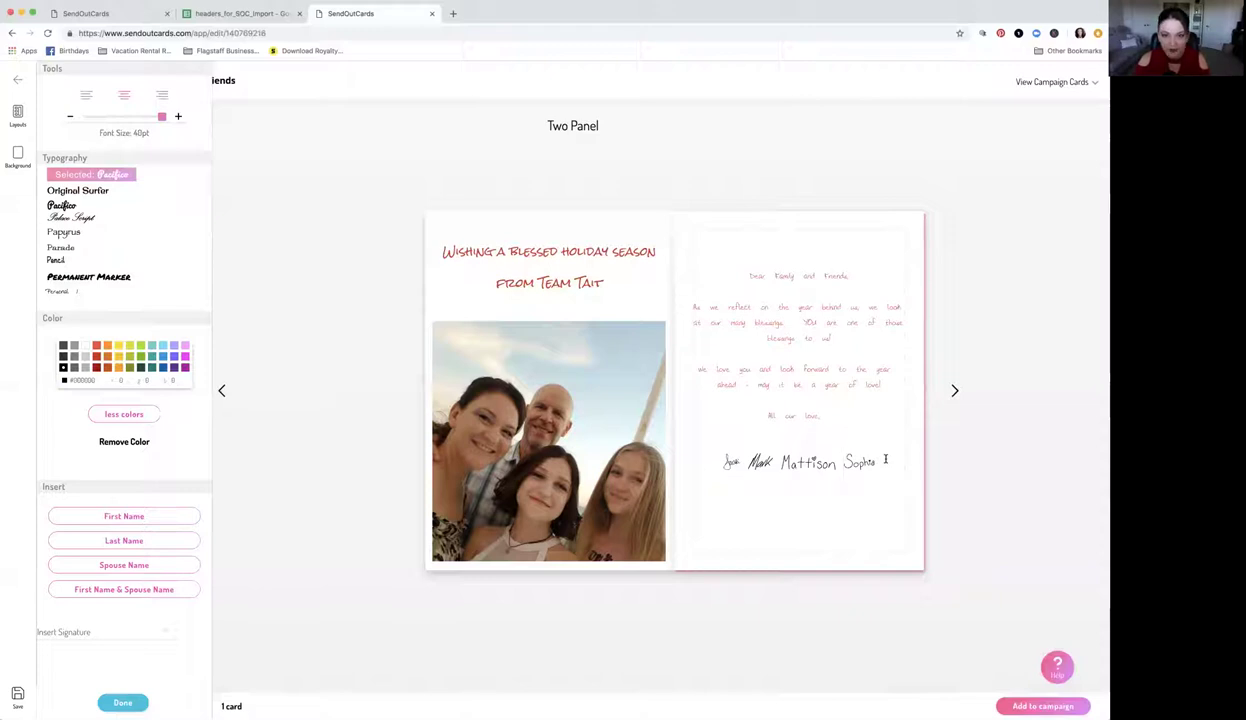
pyautogui.moveTo(883, 461); pyautogui.dragTo(718, 462)
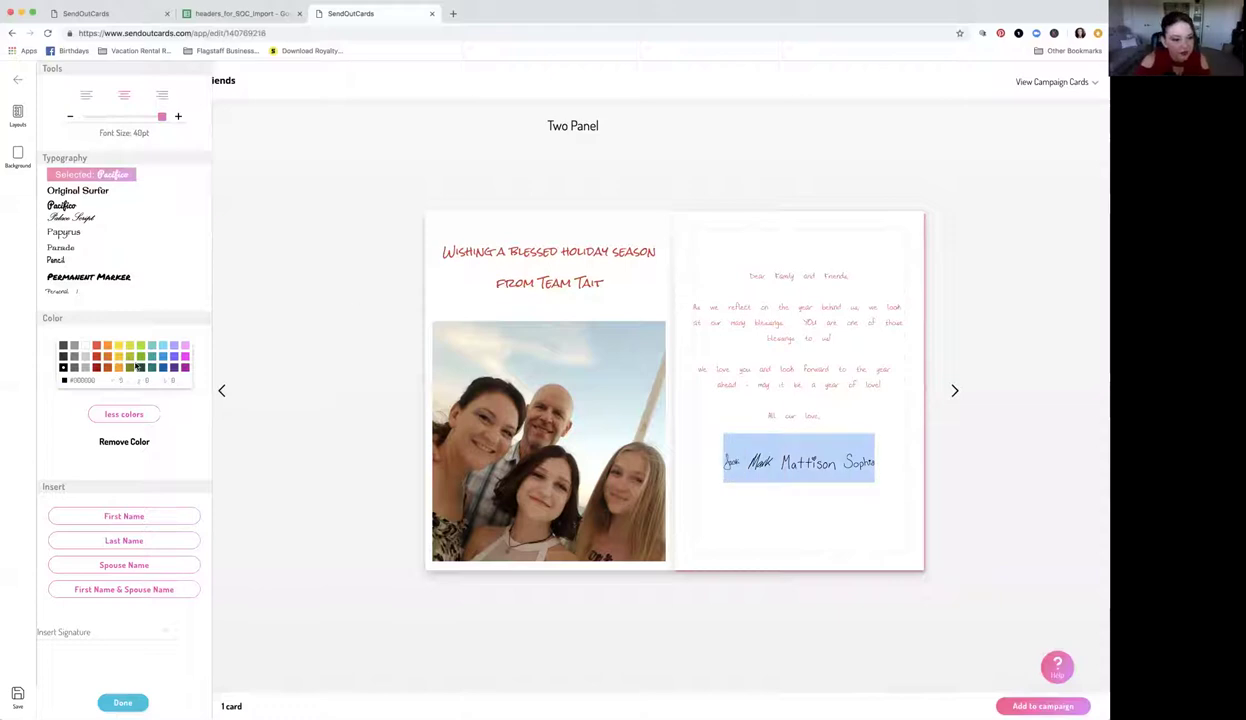
pyautogui.click(96, 357)
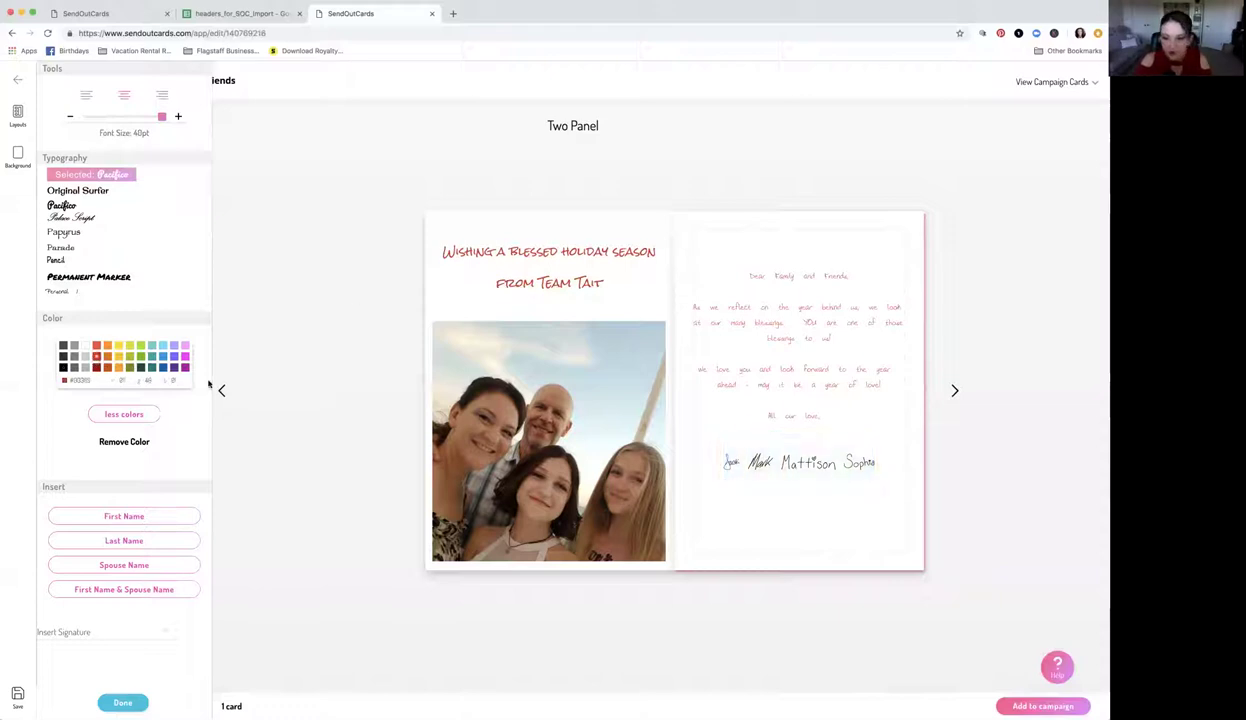
# Step: Color the two-line holiday greeting above the family photo dark green
pyautogui.click(619, 286)
pyautogui.moveTo(620, 287); pyautogui.dragTo(419, 254)
pyautogui.click(141, 368)
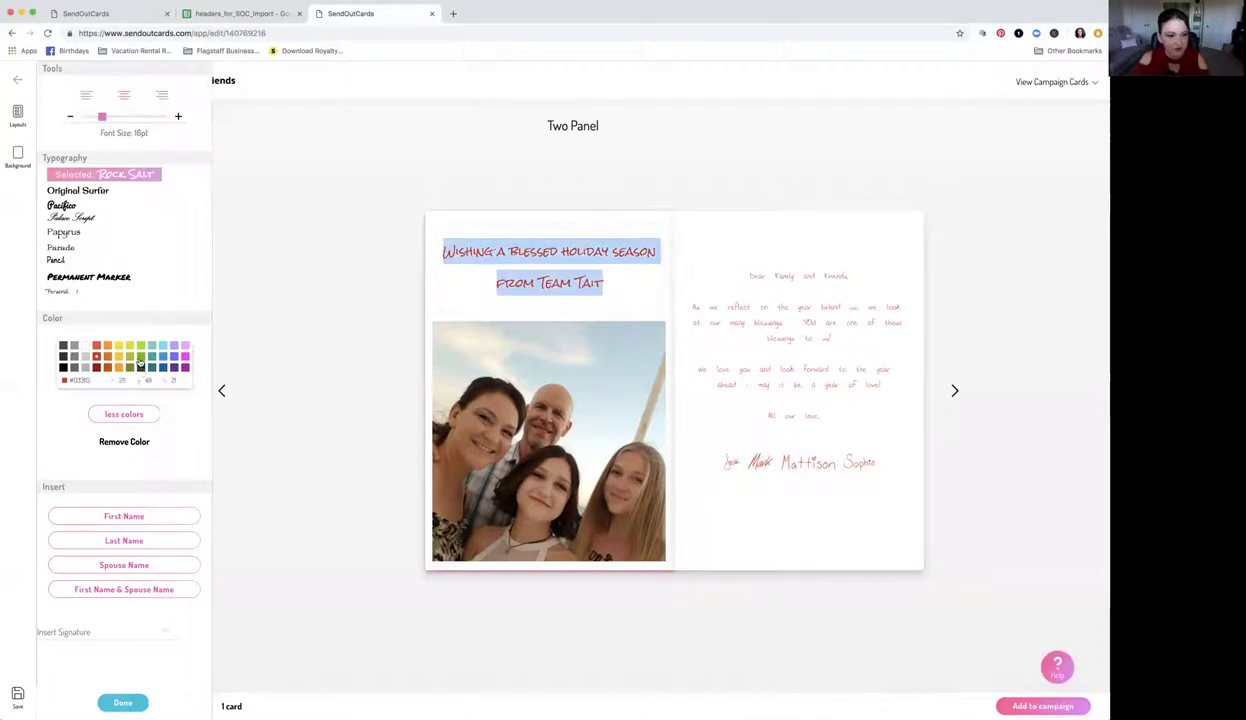
pyautogui.click(645, 276)
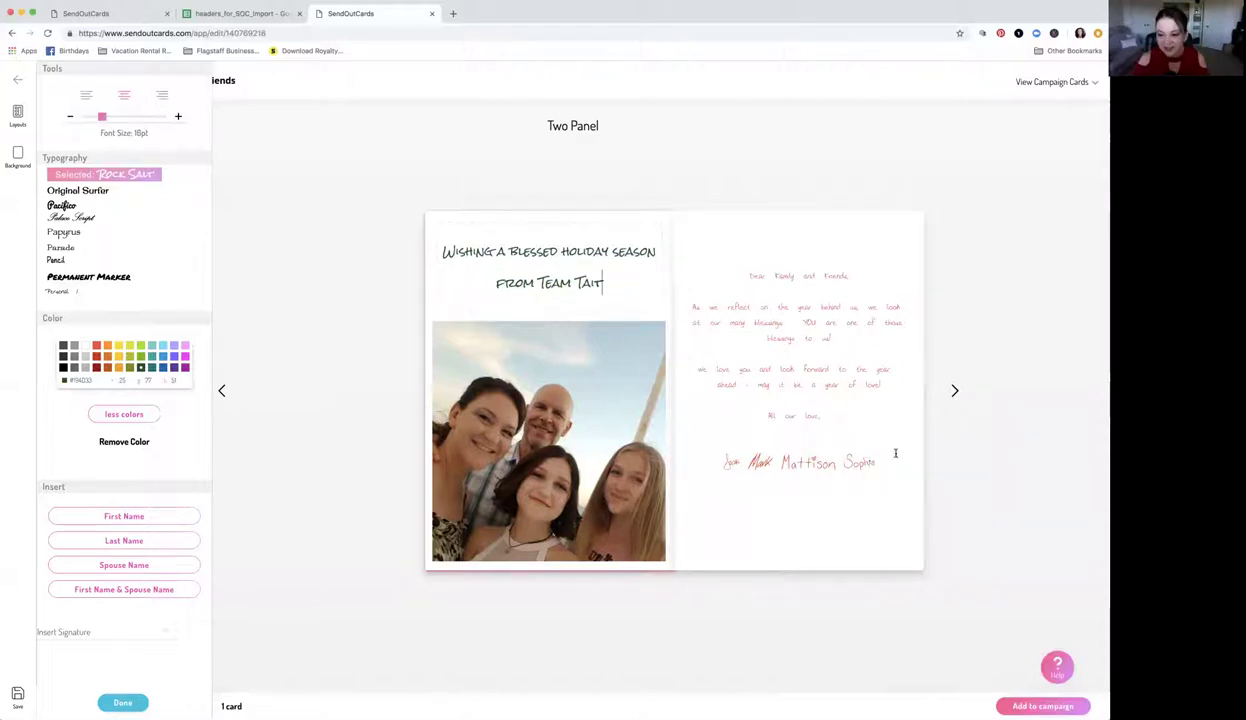
# Step: Go to the card's back panel and look through the existing back panel layouts
pyautogui.click(954, 392)
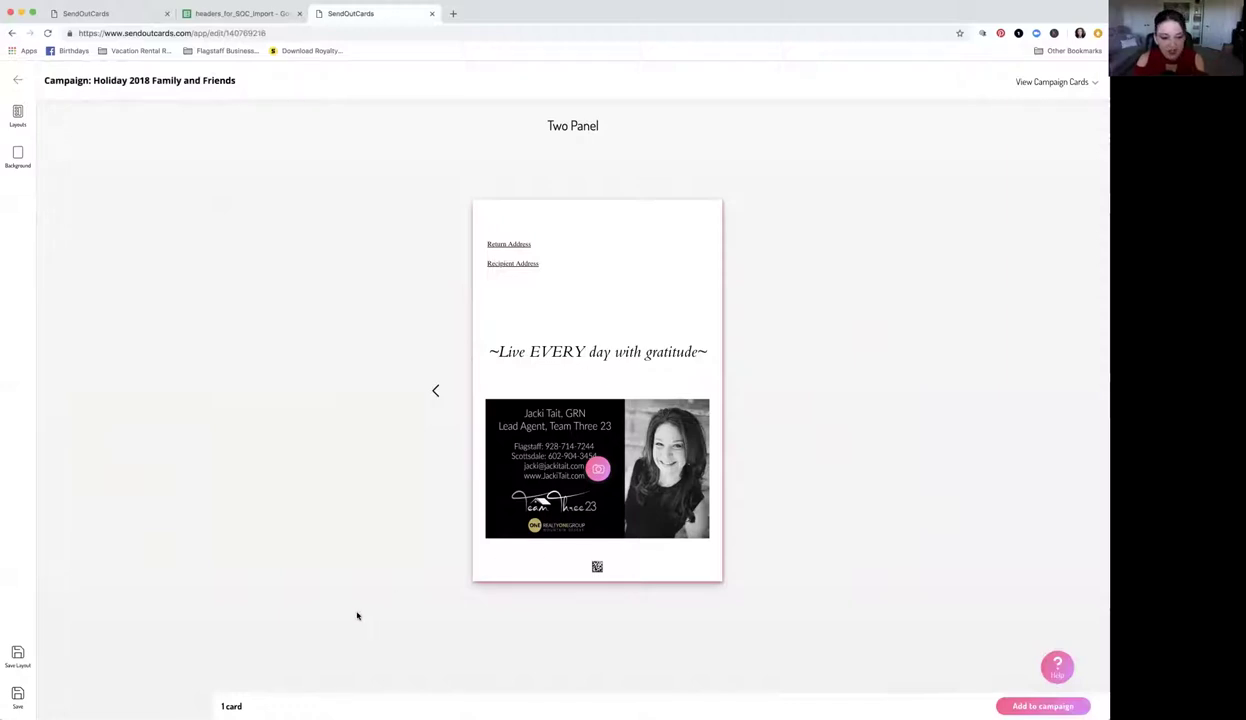
pyautogui.click(17, 117)
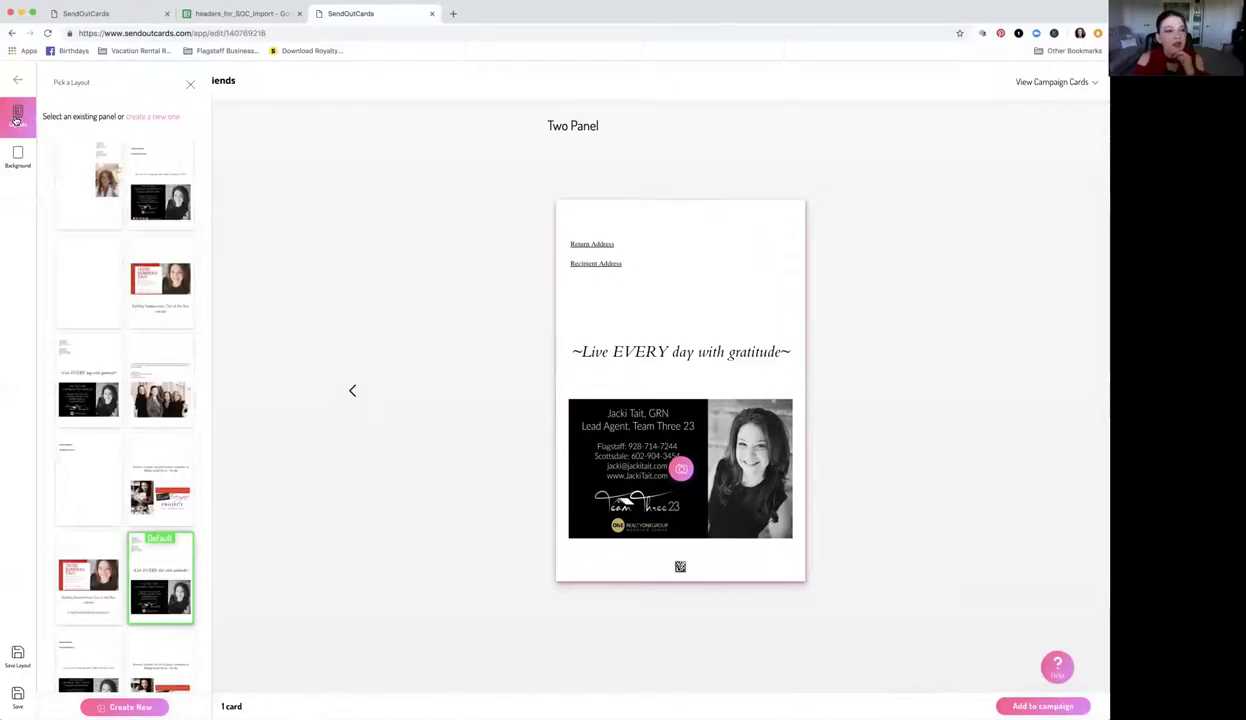
pyautogui.moveTo(132, 216)
pyautogui.scroll(-10, 132, 216)
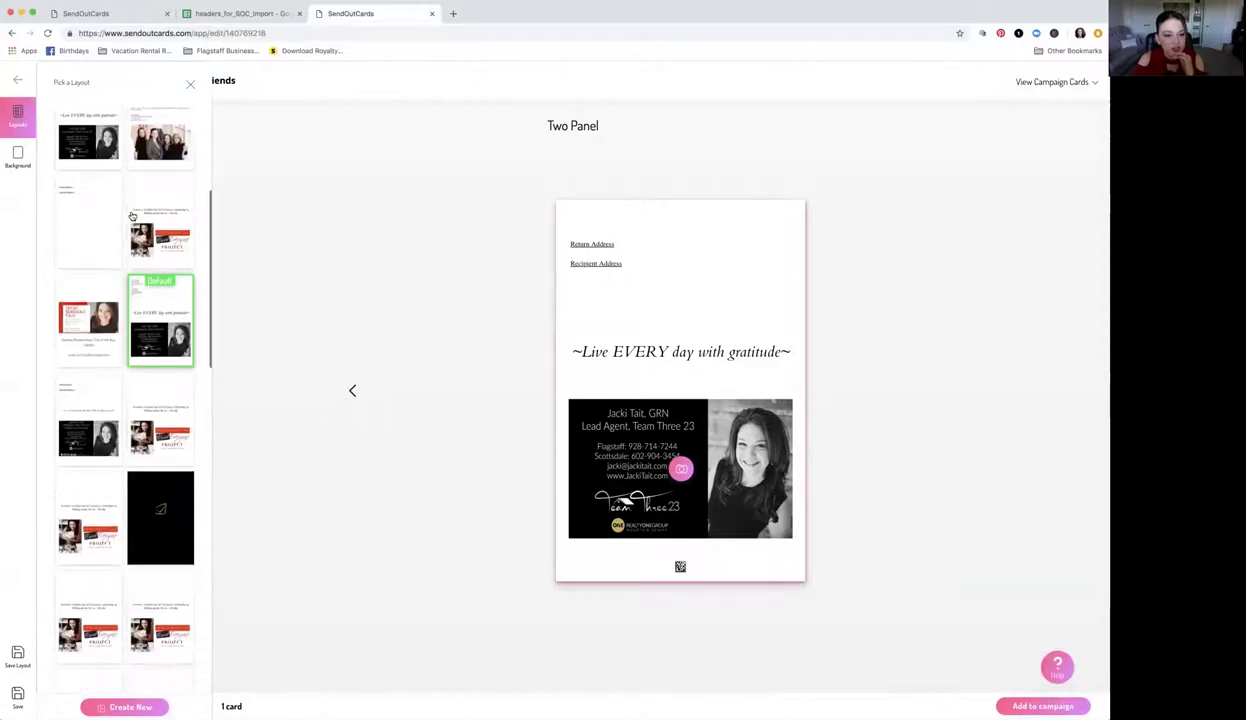
pyautogui.scroll(-10, 132, 216)
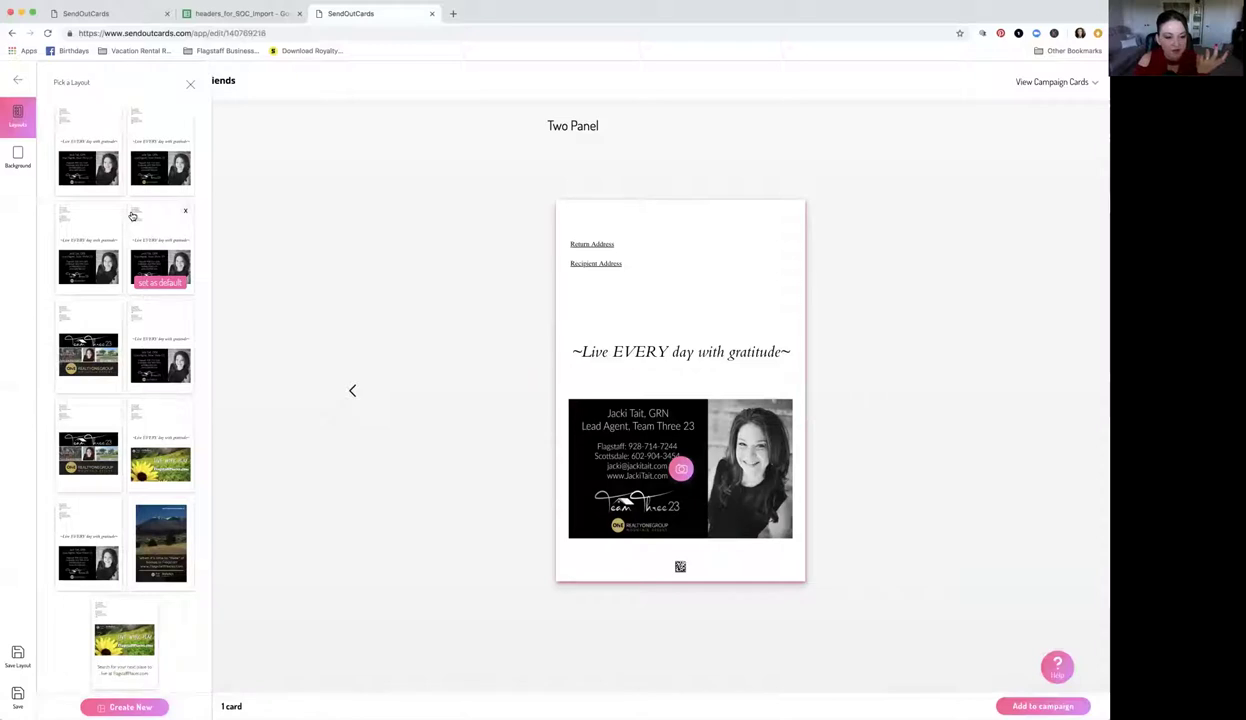
pyautogui.scroll(10, 132, 216)
pyautogui.scroll(-10, 132, 216)
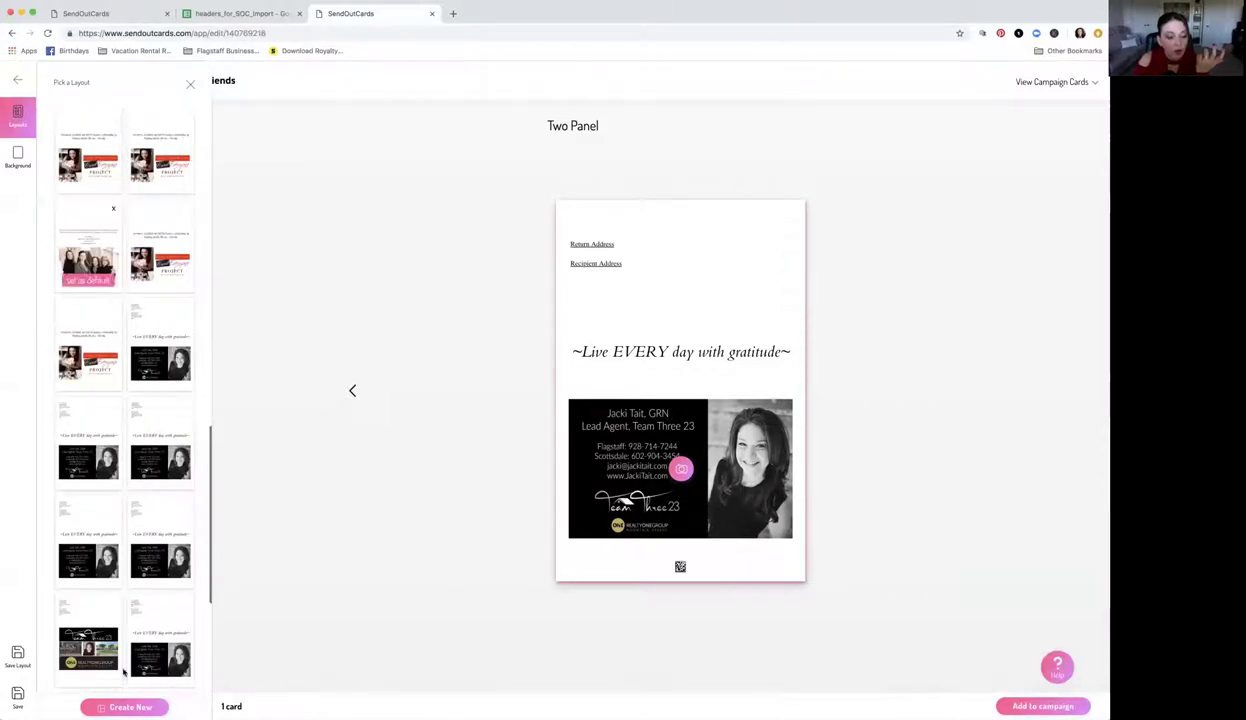
# Step: Look through the templates for creating a new custom back panel, and return to the existing panels
pyautogui.click(120, 705)
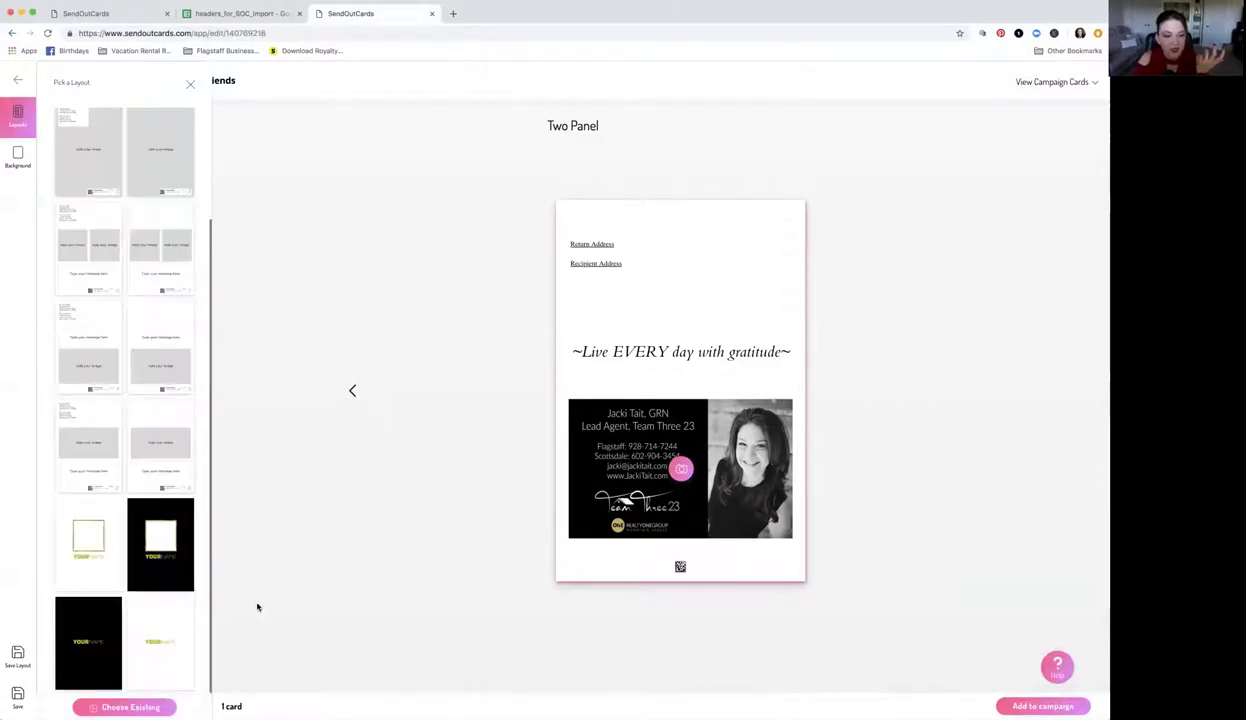
pyautogui.scroll(2, 140, 546)
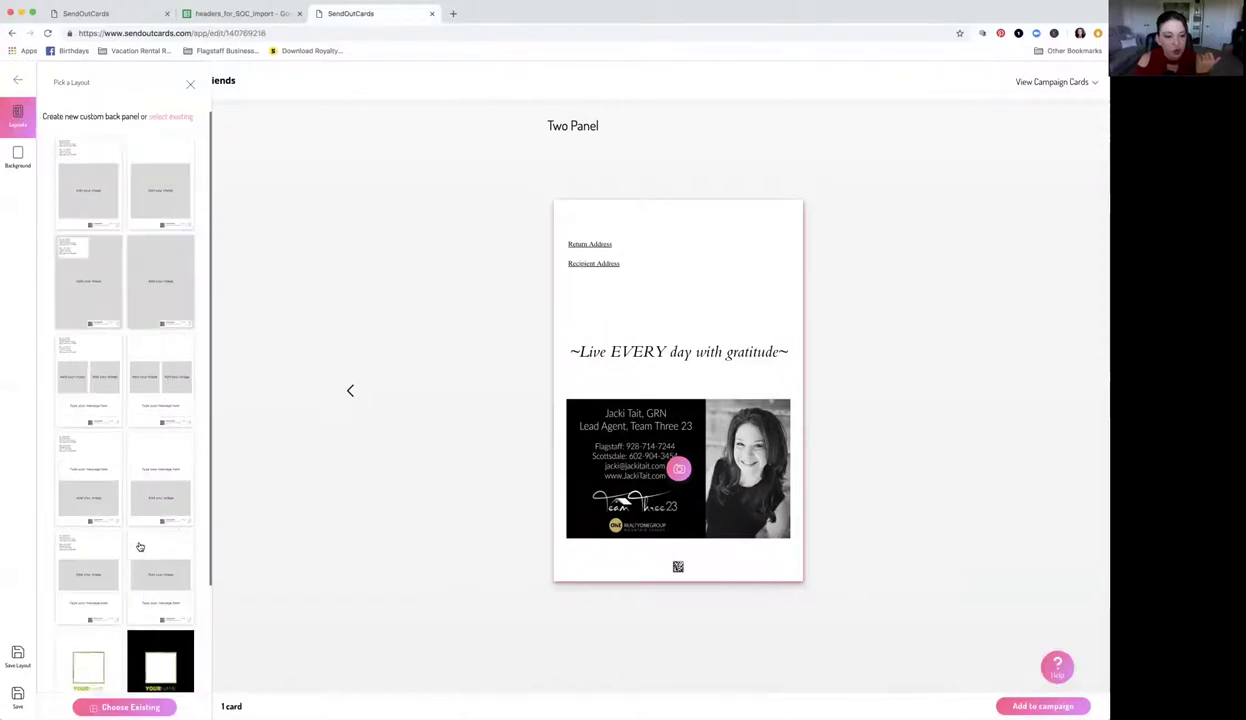
pyautogui.scroll(3, 140, 546)
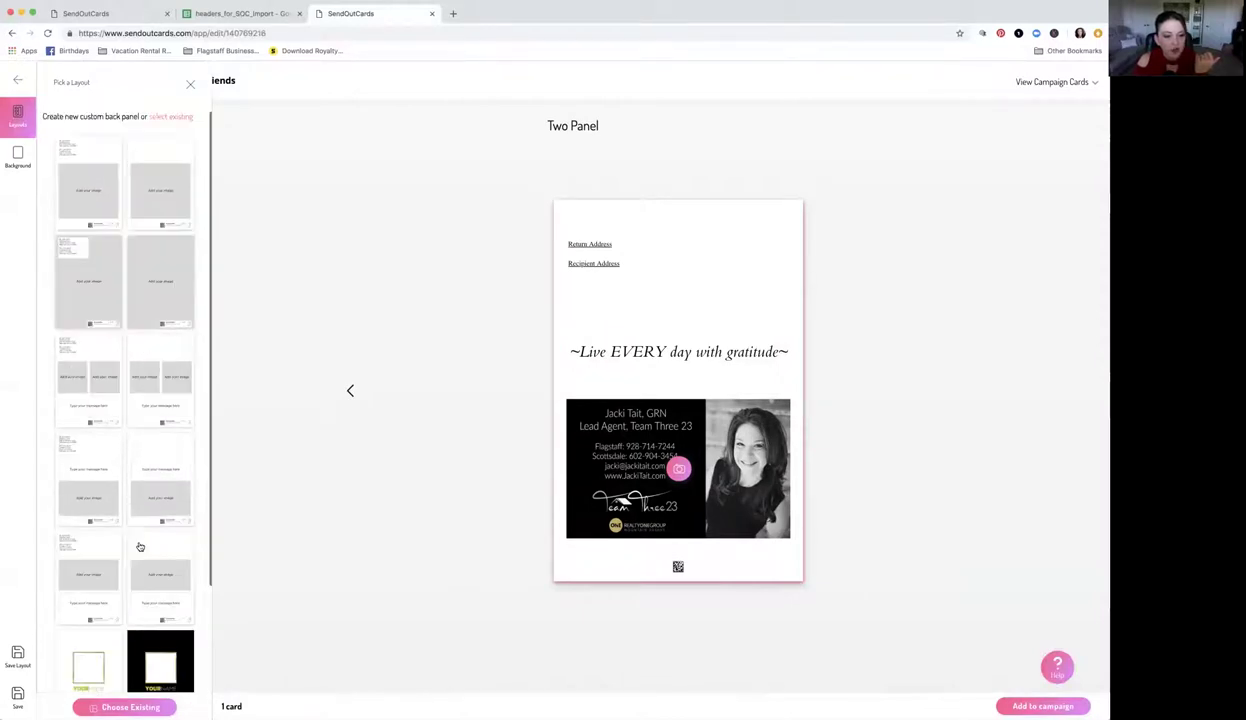
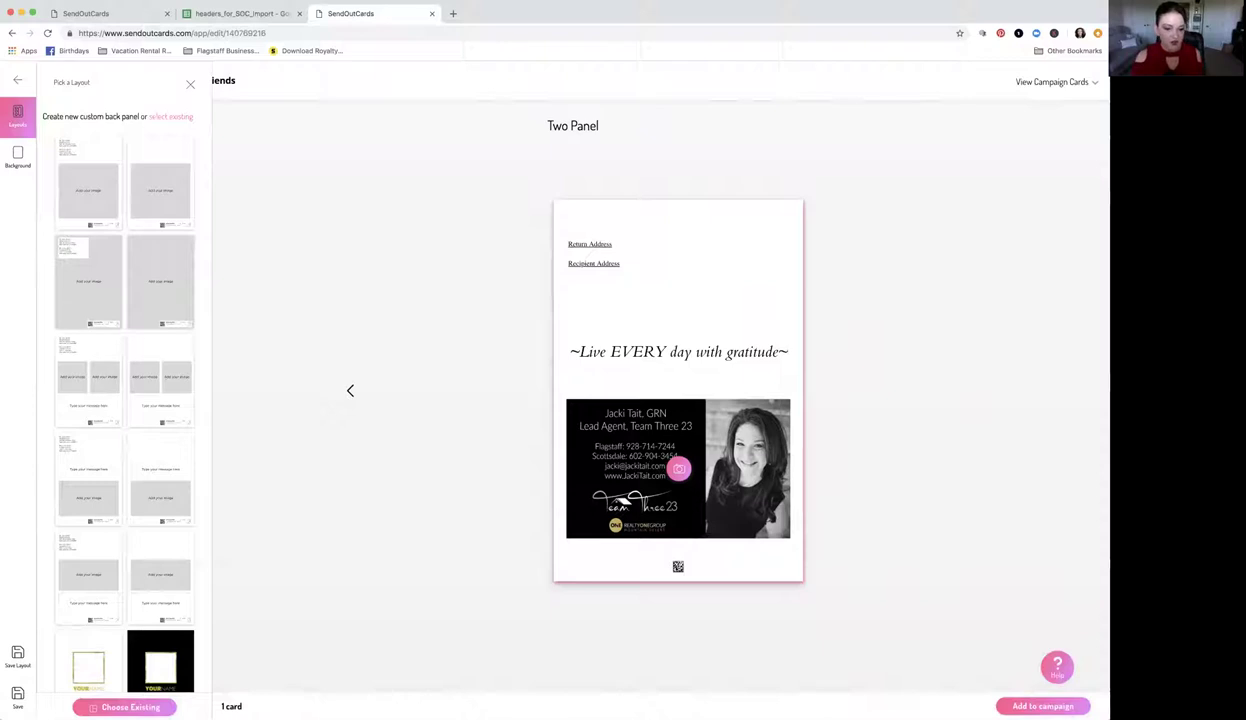
pyautogui.click(130, 707)
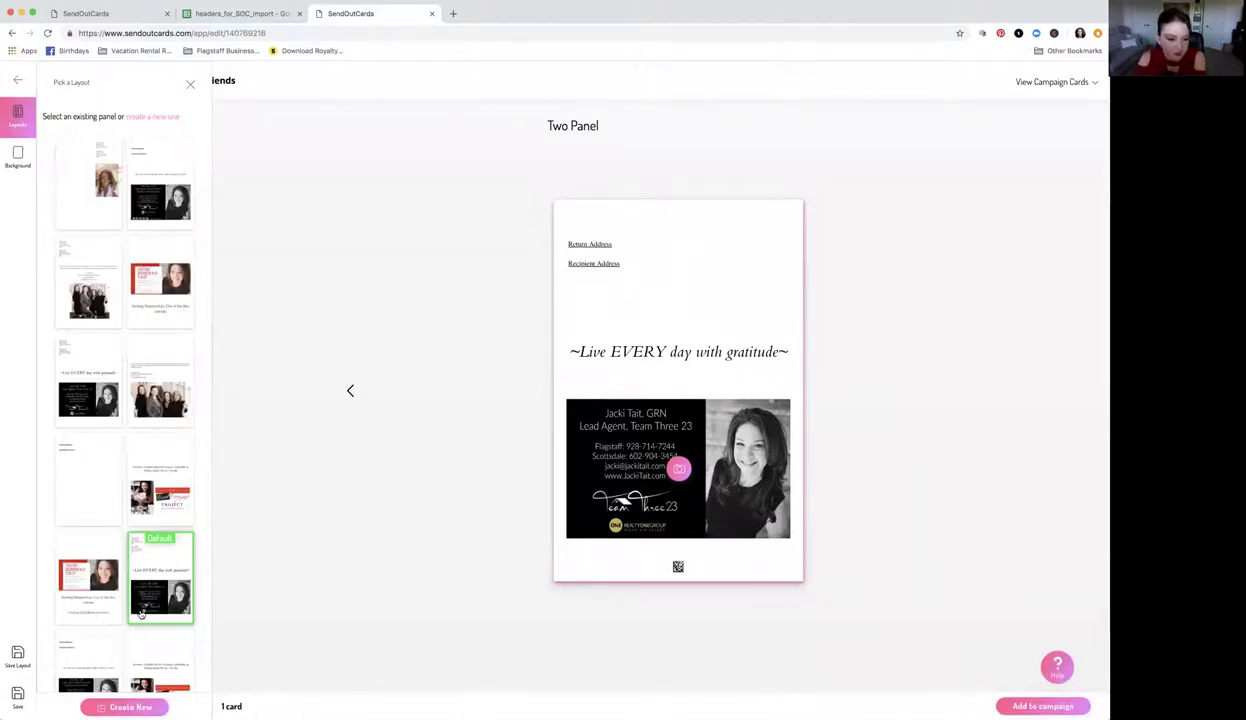
# Step: Apply the existing back panel layout with the woman's photo, the YouTube invitation and the social media icons
pyautogui.scroll(-1, 141, 614)
pyautogui.scroll(-1, 141, 614)
pyautogui.scroll(-7, 141, 614)
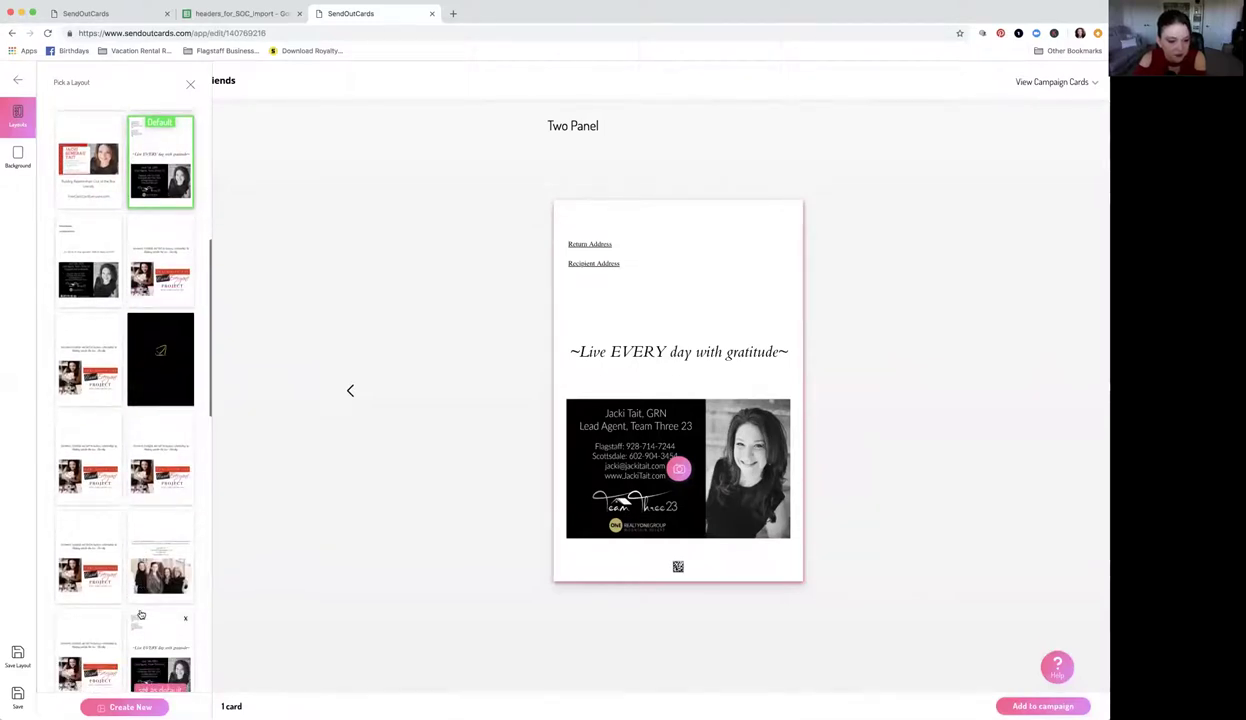
pyautogui.scroll(-10, 141, 614)
pyautogui.scroll(-6, 141, 614)
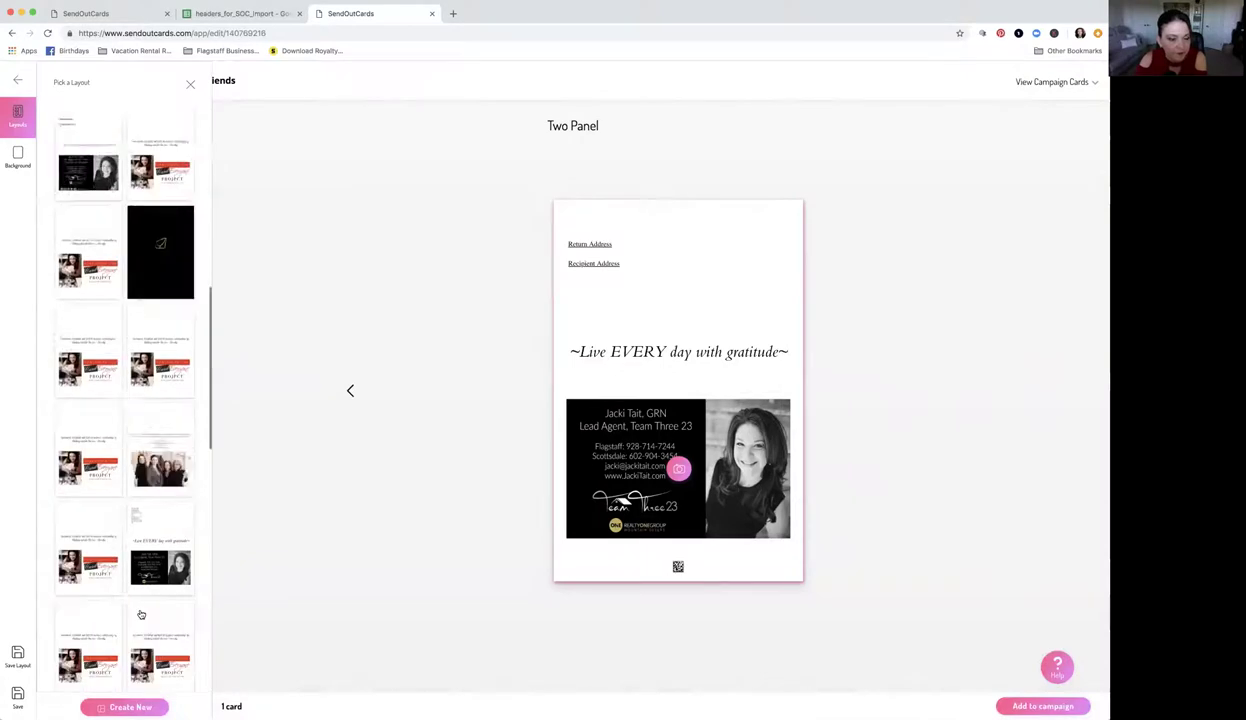
pyautogui.scroll(20, 141, 614)
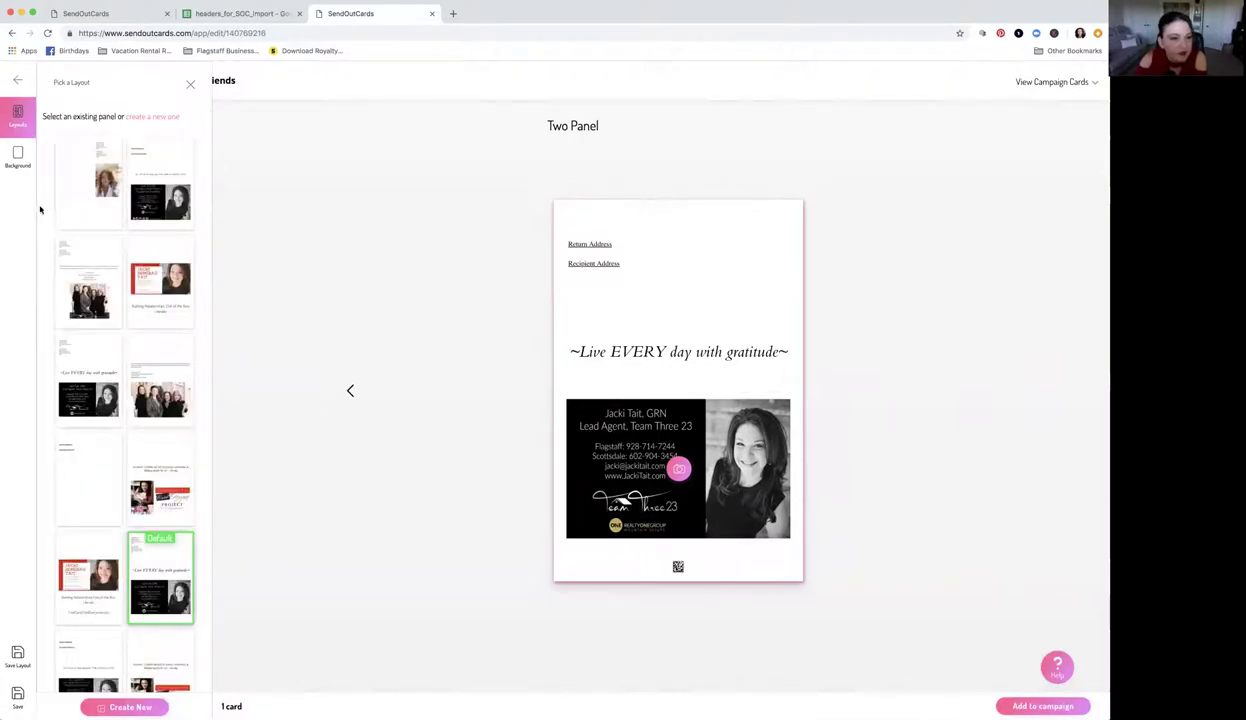
pyautogui.click(86, 212)
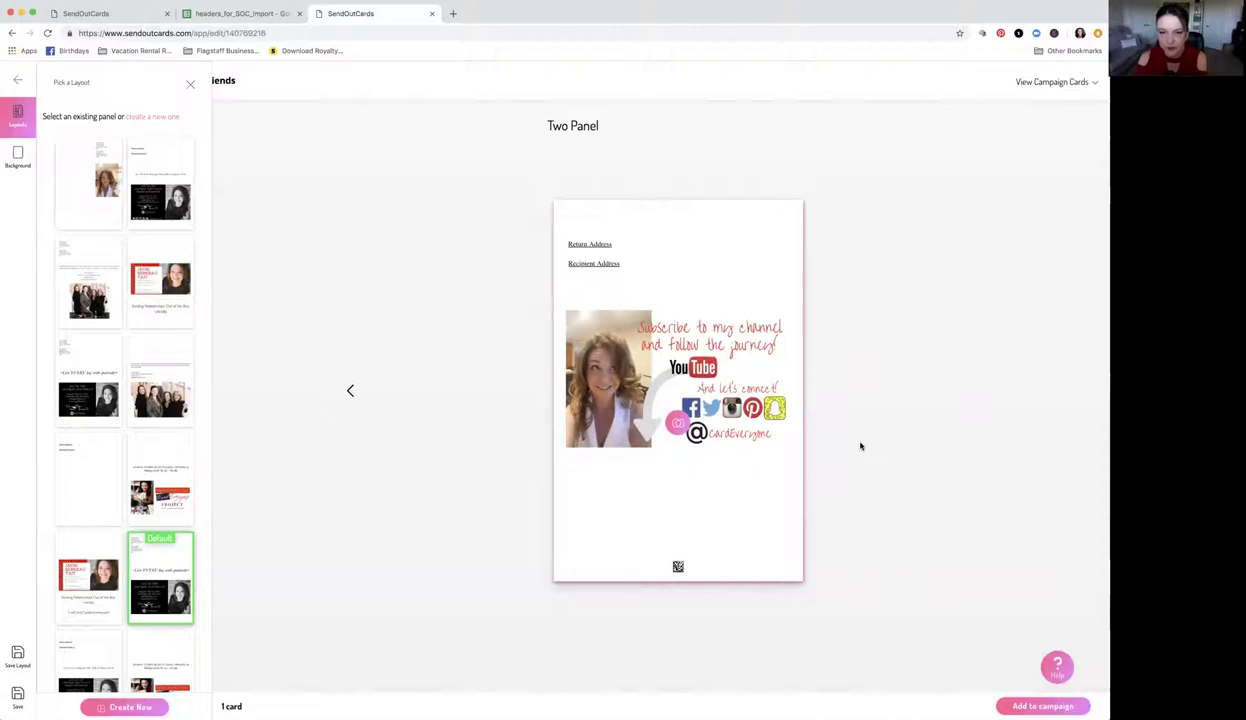
# Step: Review the card's inside, front and back panels, and add the finished card to the campaign
pyautogui.click(350, 391)
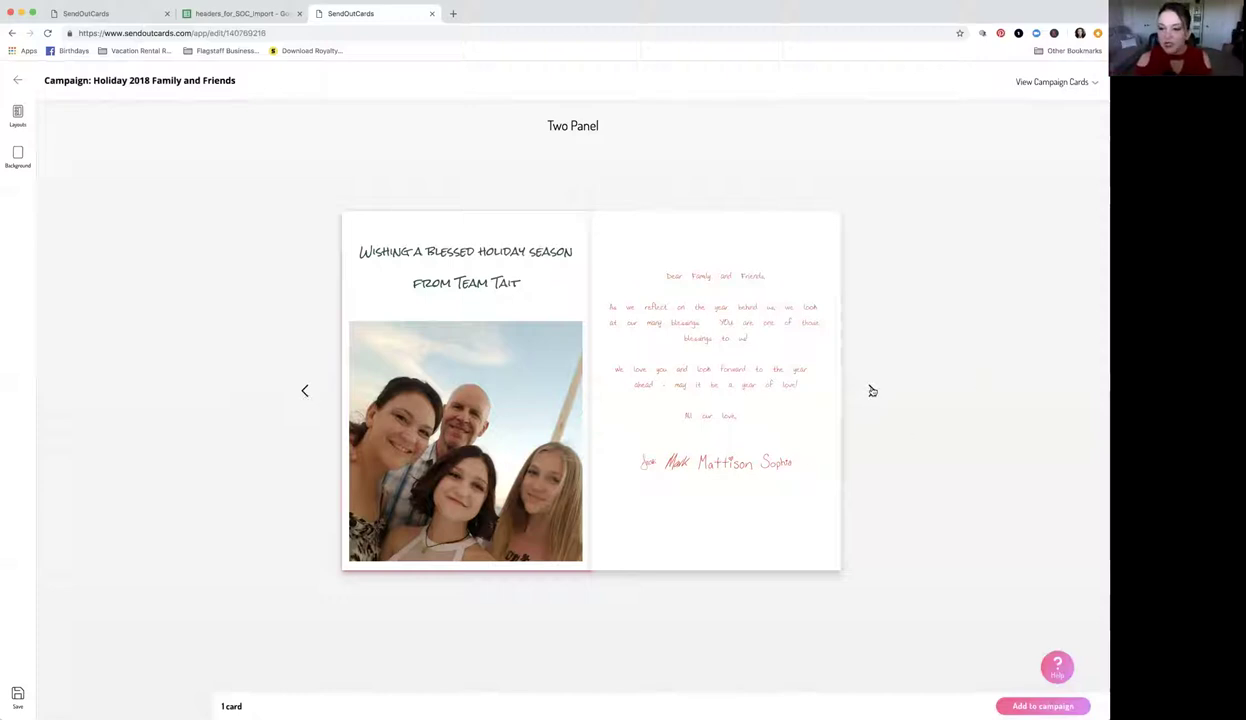
pyautogui.click(304, 391)
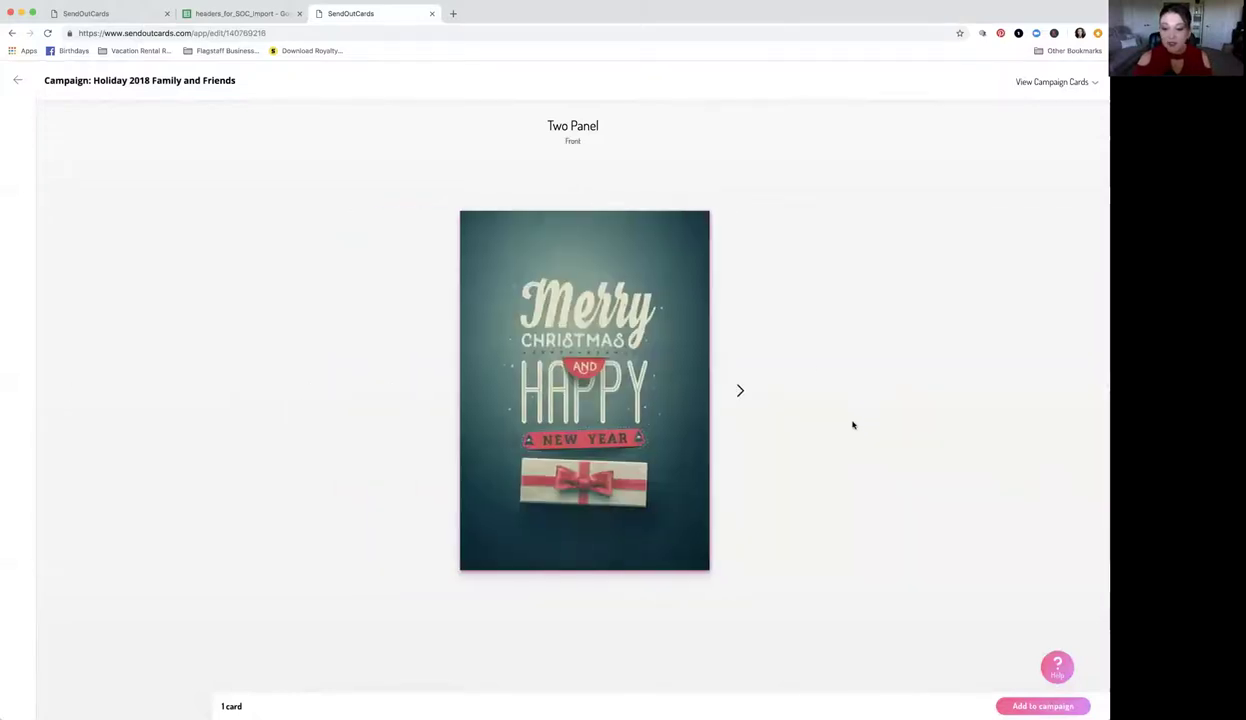
pyautogui.click(738, 390)
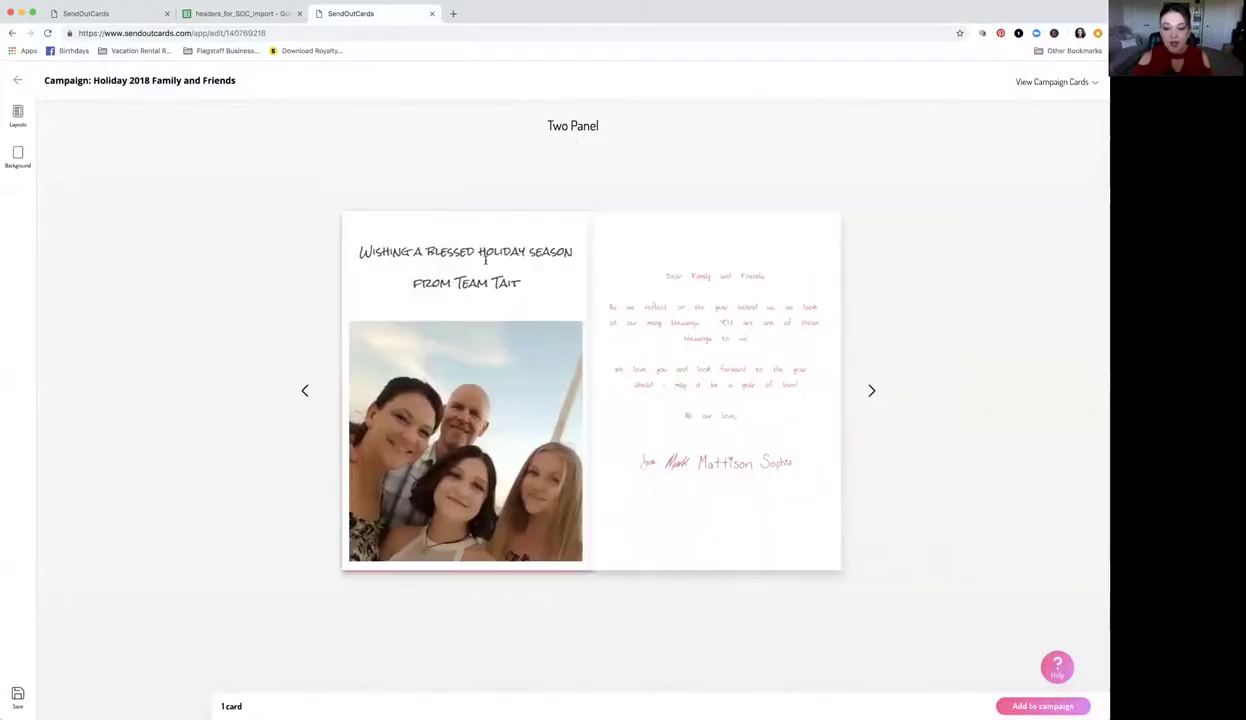
pyautogui.click(871, 391)
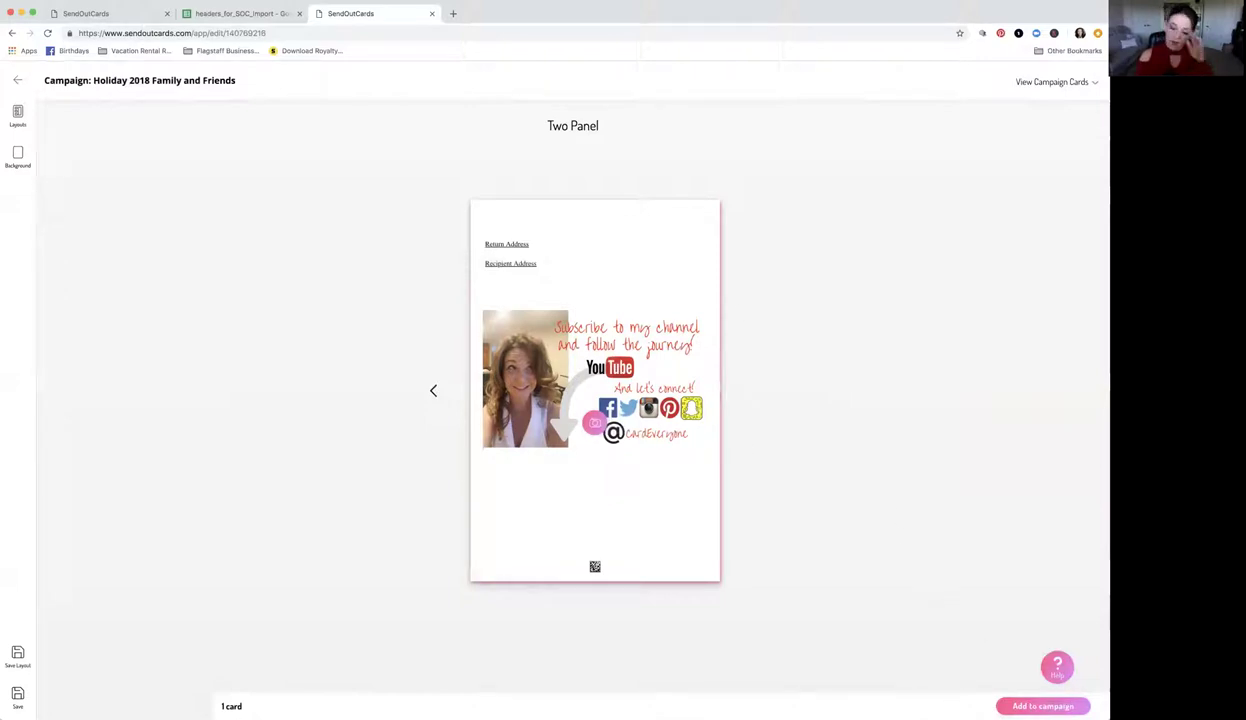
pyautogui.click(1016, 707)
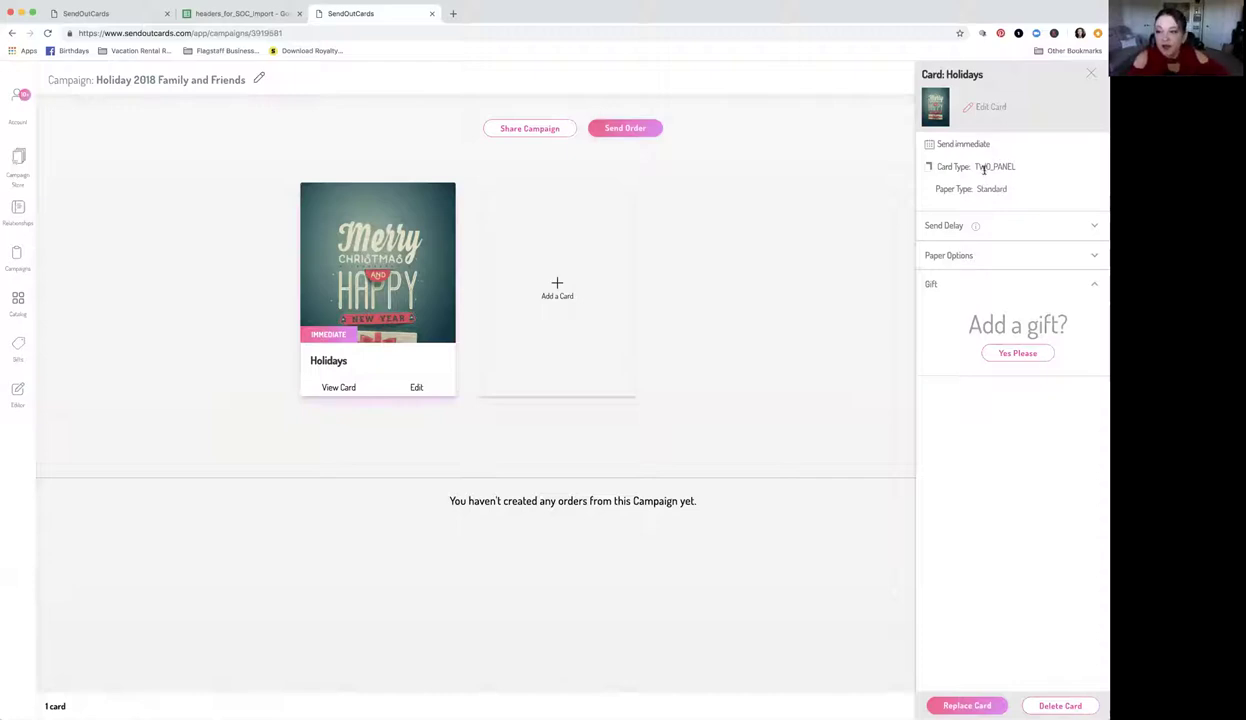
# Step: Schedule the Holidays card to be sent on the specific date of December 5
pyautogui.click(1082, 231)
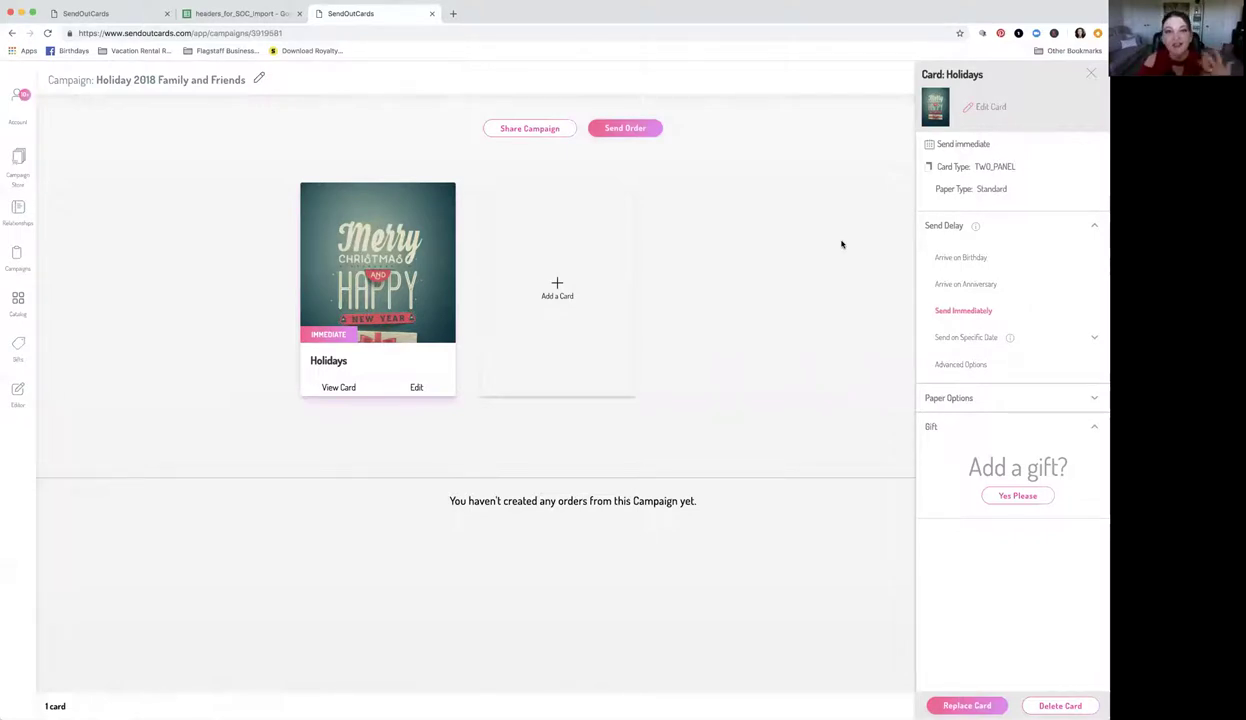
pyautogui.click(967, 340)
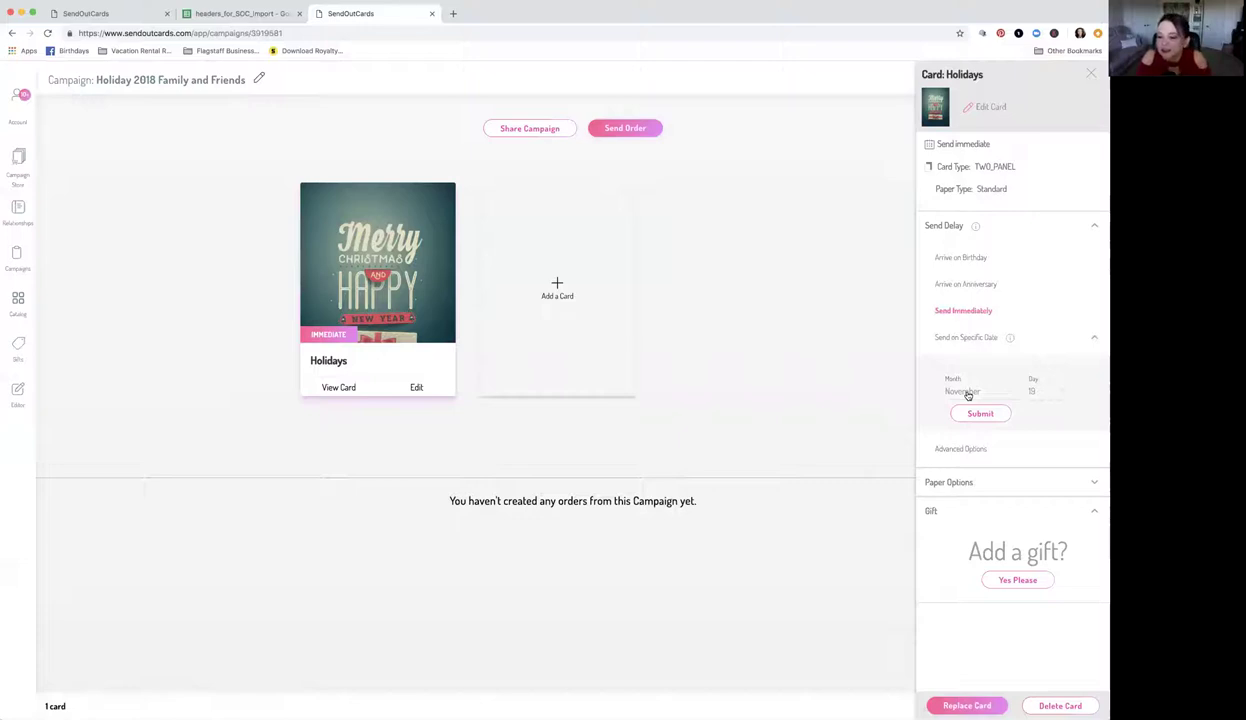
pyautogui.click(964, 392)
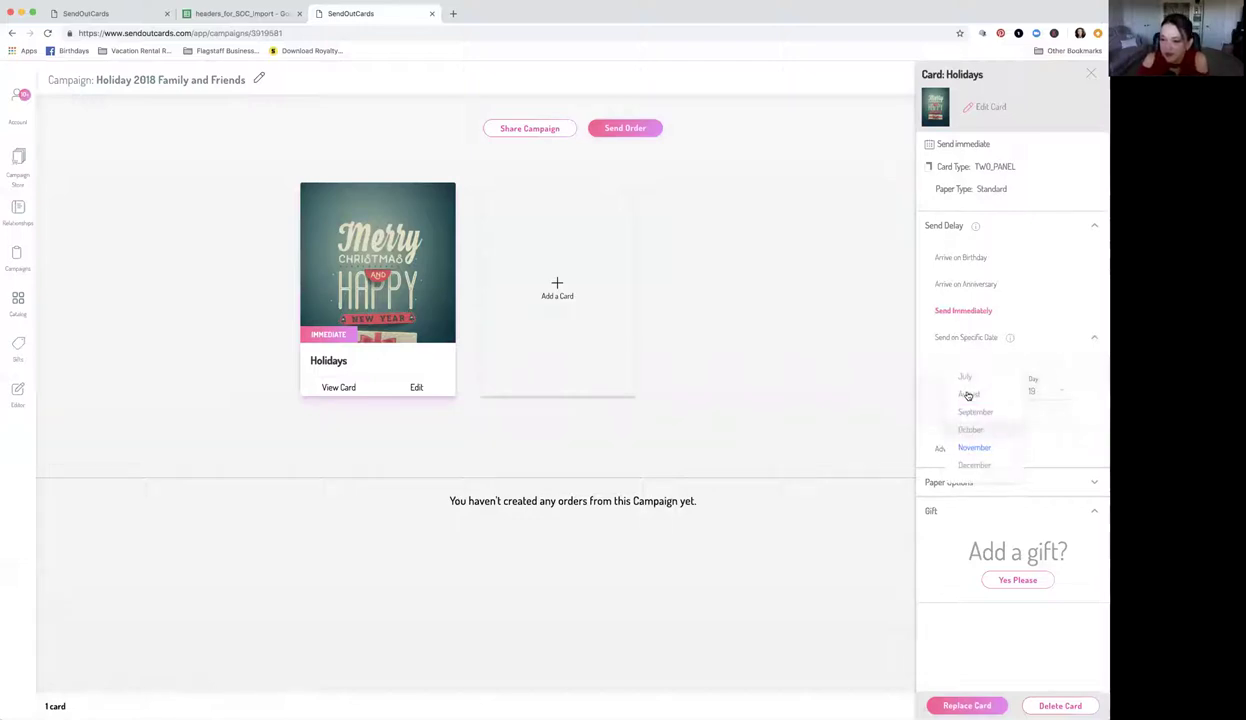
pyautogui.click(979, 467)
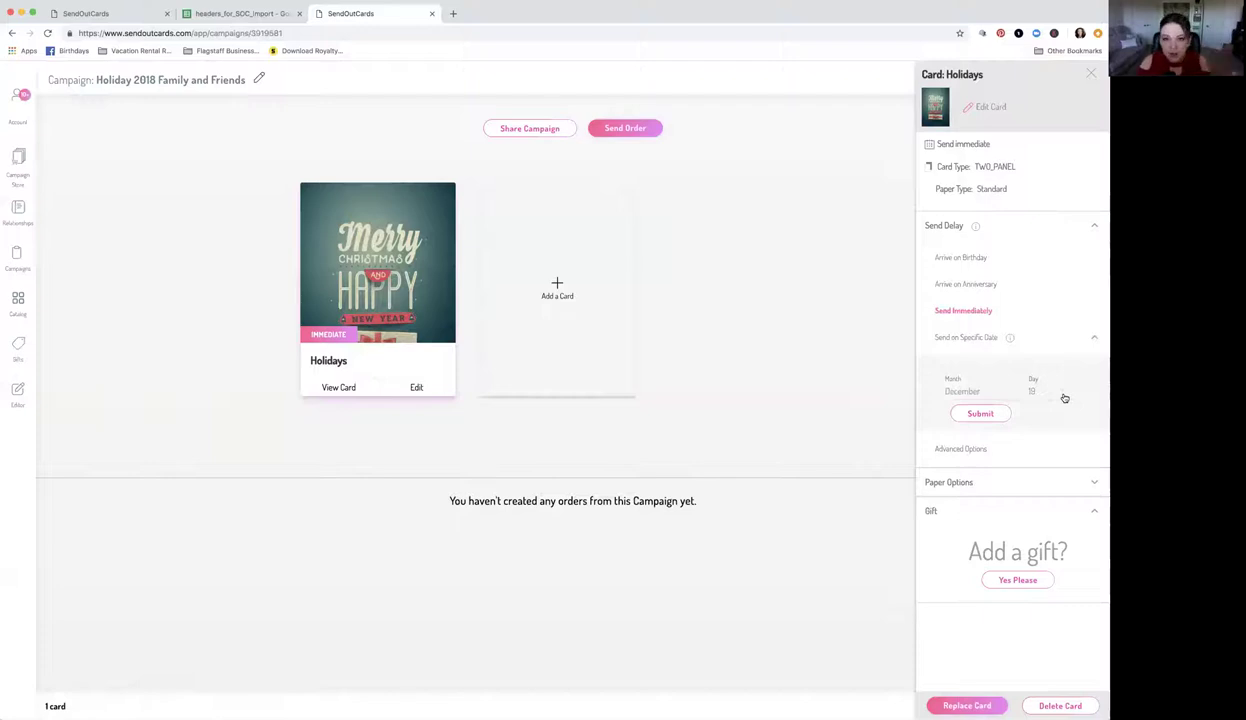
pyautogui.click(1052, 395)
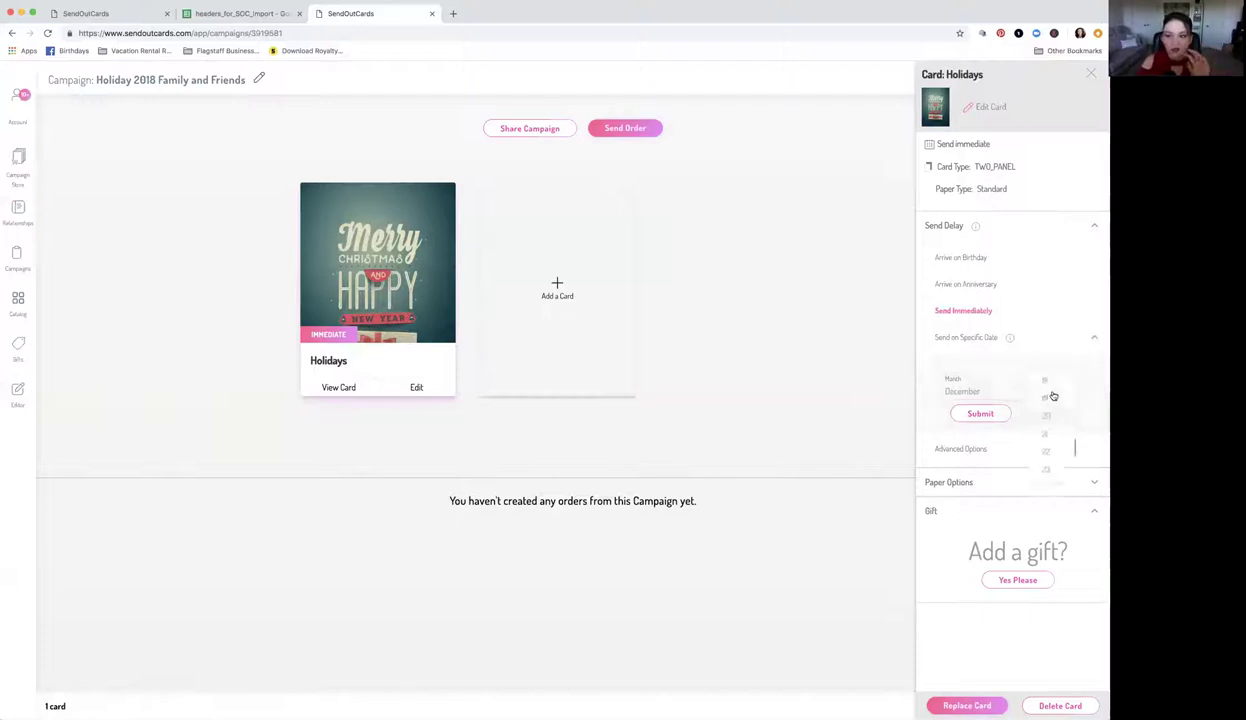
pyautogui.scroll(5, 1052, 395)
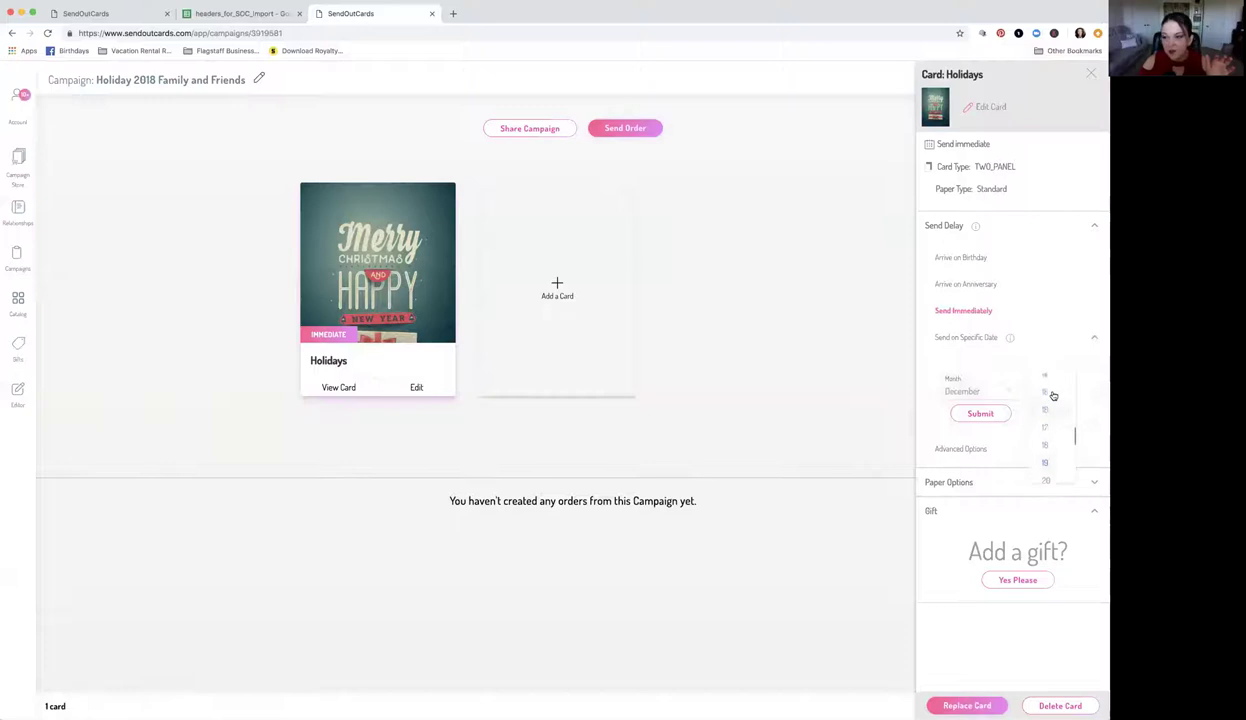
pyautogui.scroll(2, 1053, 396)
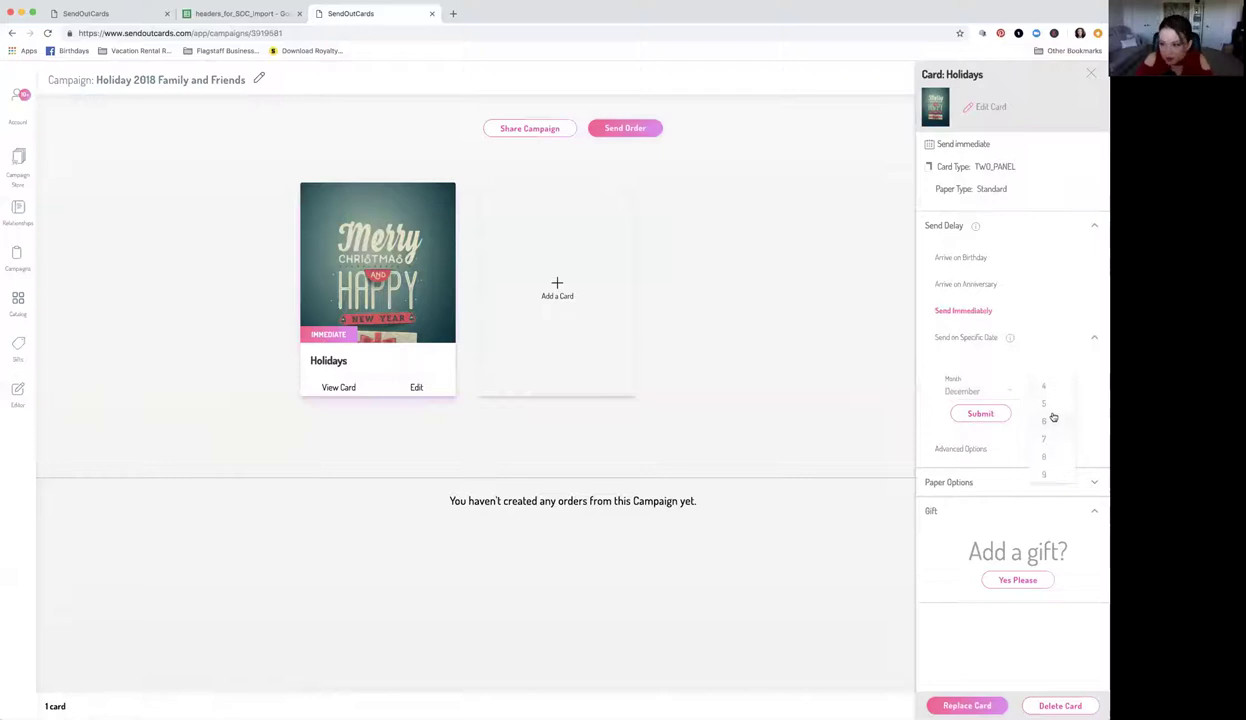
pyautogui.click(1050, 405)
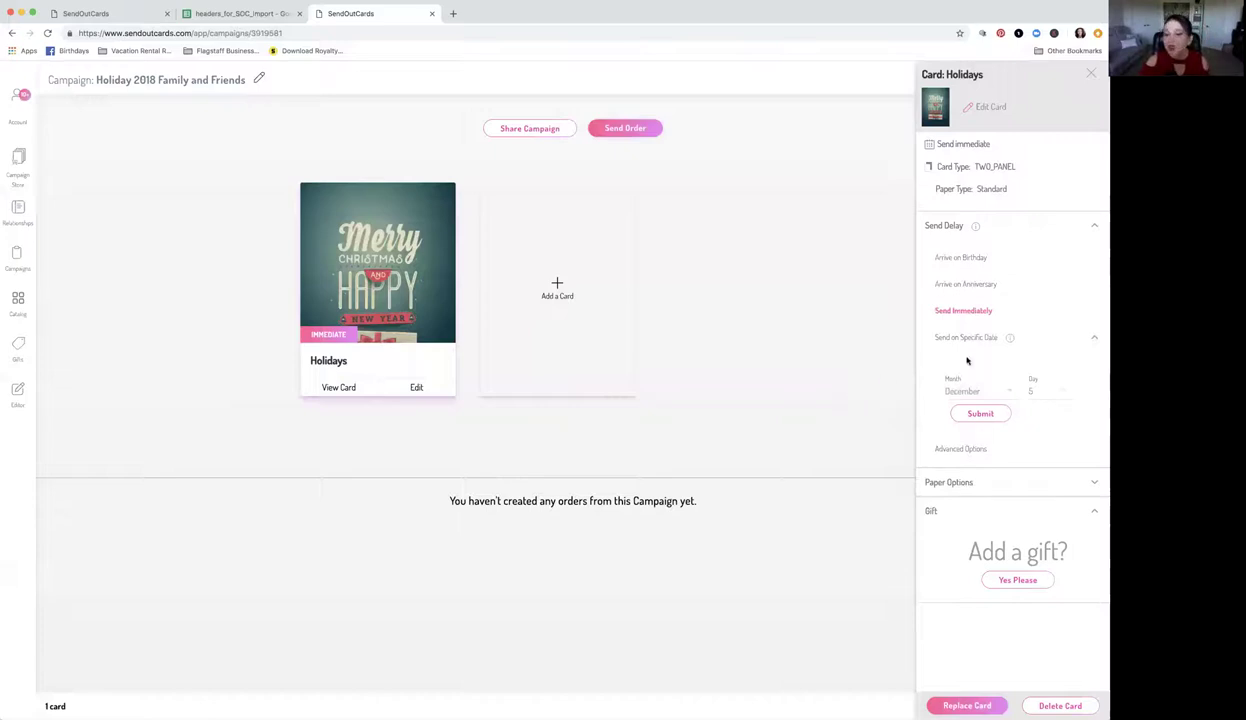
pyautogui.click(981, 414)
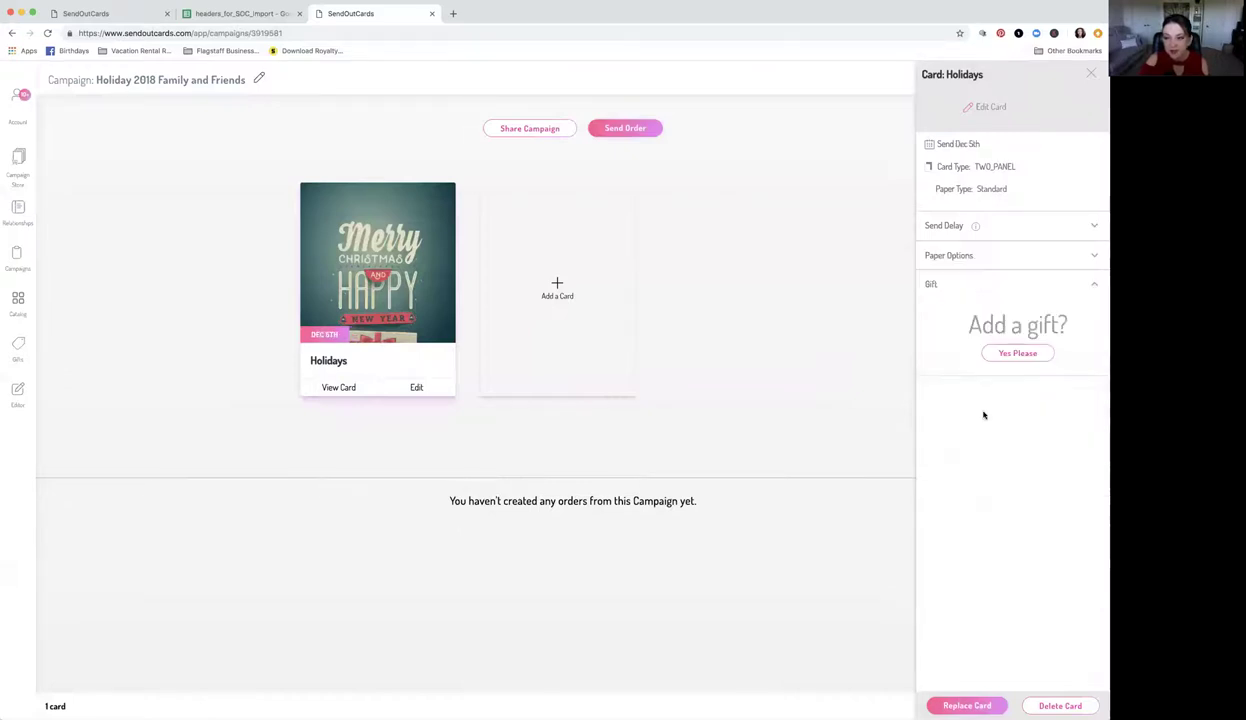
# Step: Check which paper types are offered for the Holidays card, keeping Standard
pyautogui.click(1016, 256)
pyautogui.click(1064, 284)
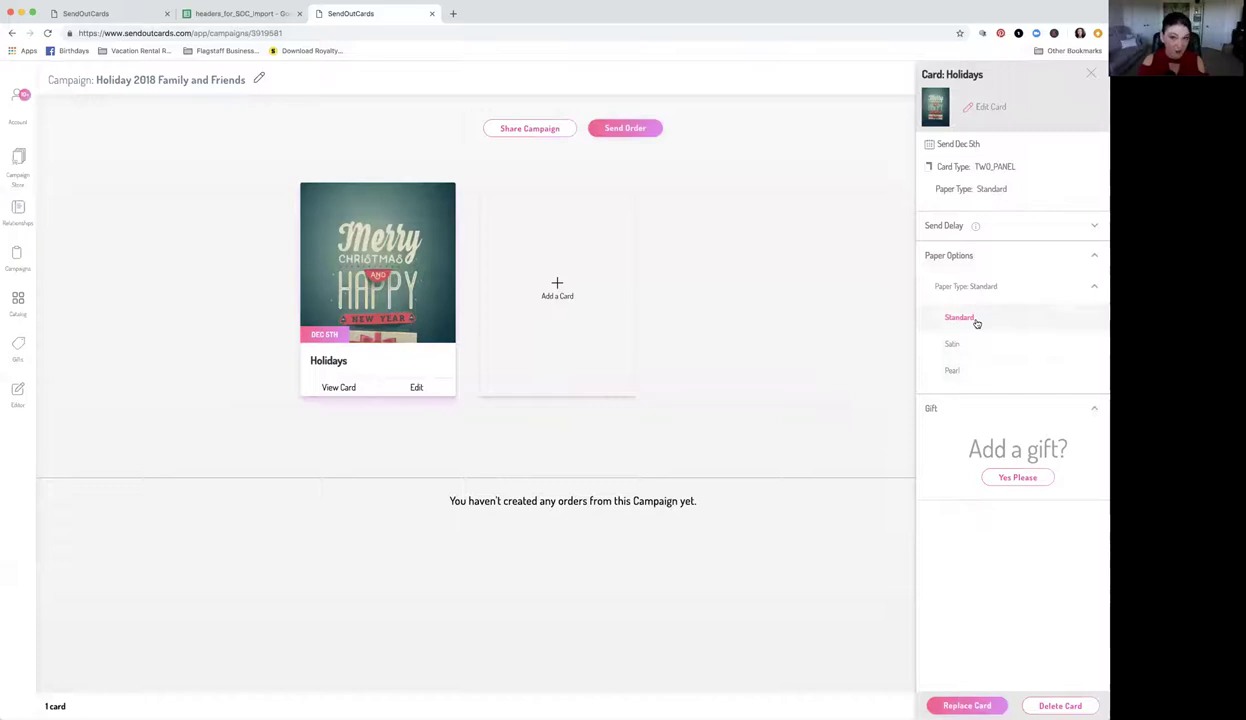
pyautogui.click(1063, 284)
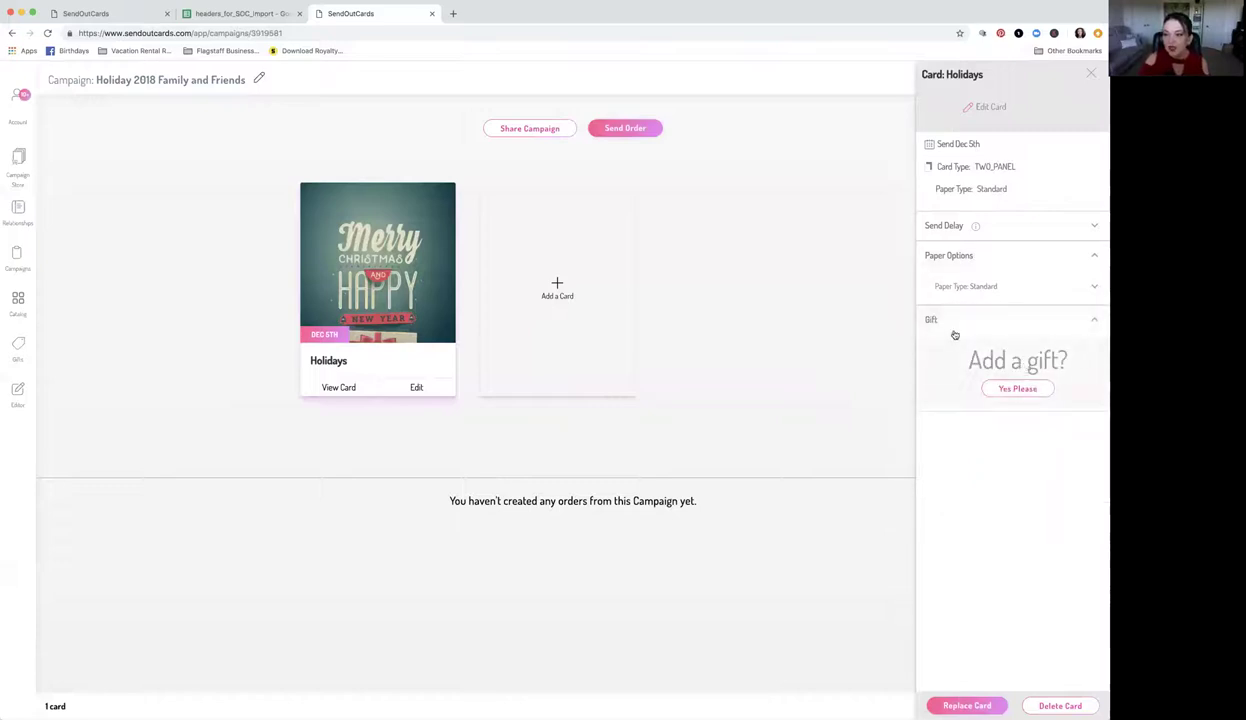
# Step: Open the gift store for the card and browse through the New Gifts selection
pyautogui.click(1031, 390)
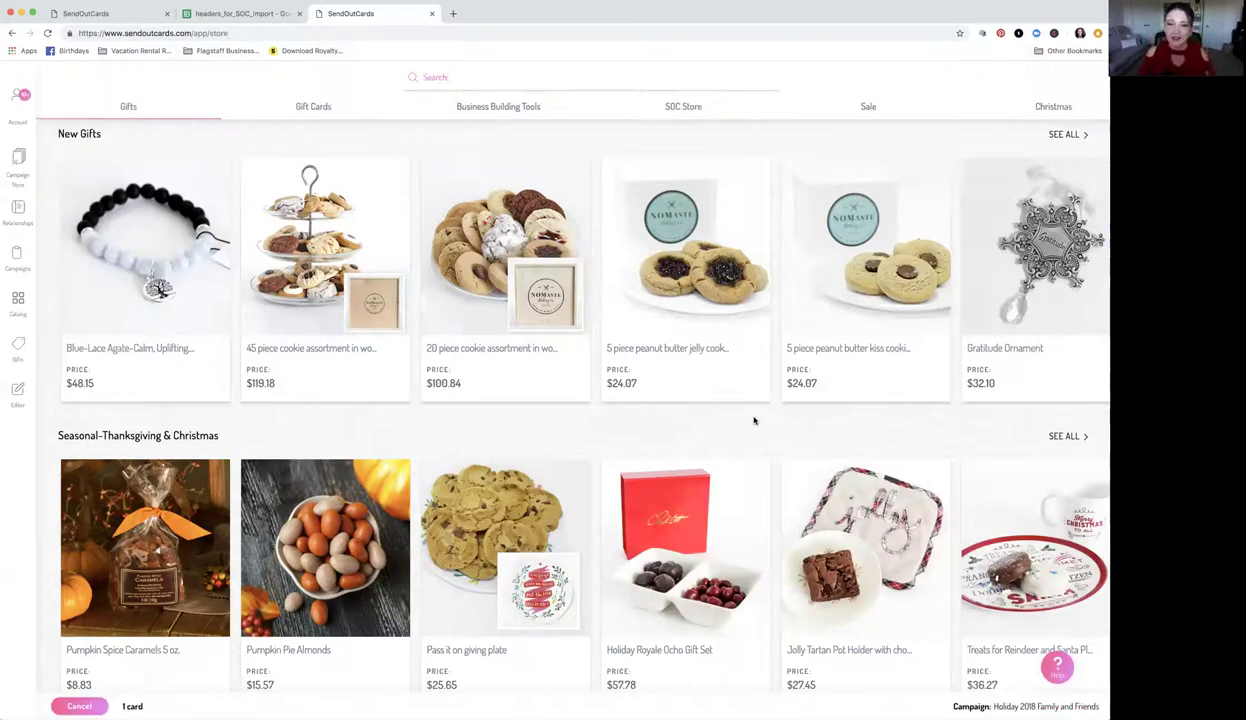
pyautogui.moveTo(650, 326)
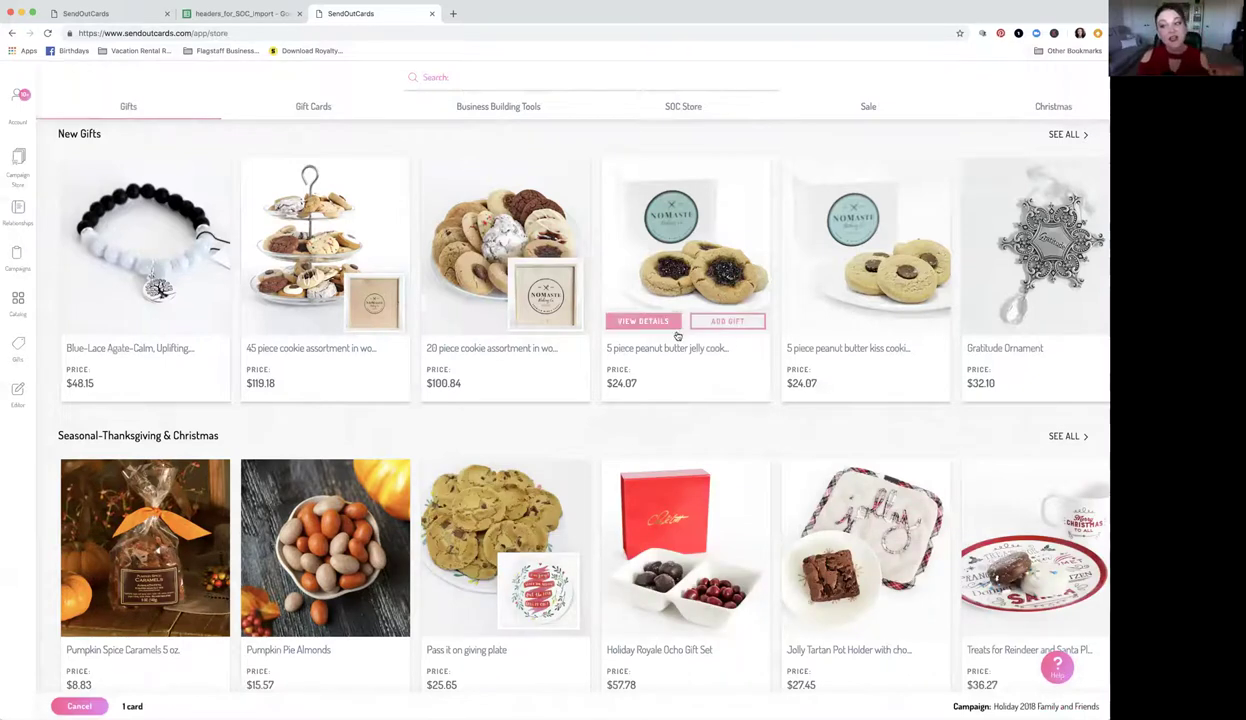
pyautogui.moveTo(797, 352)
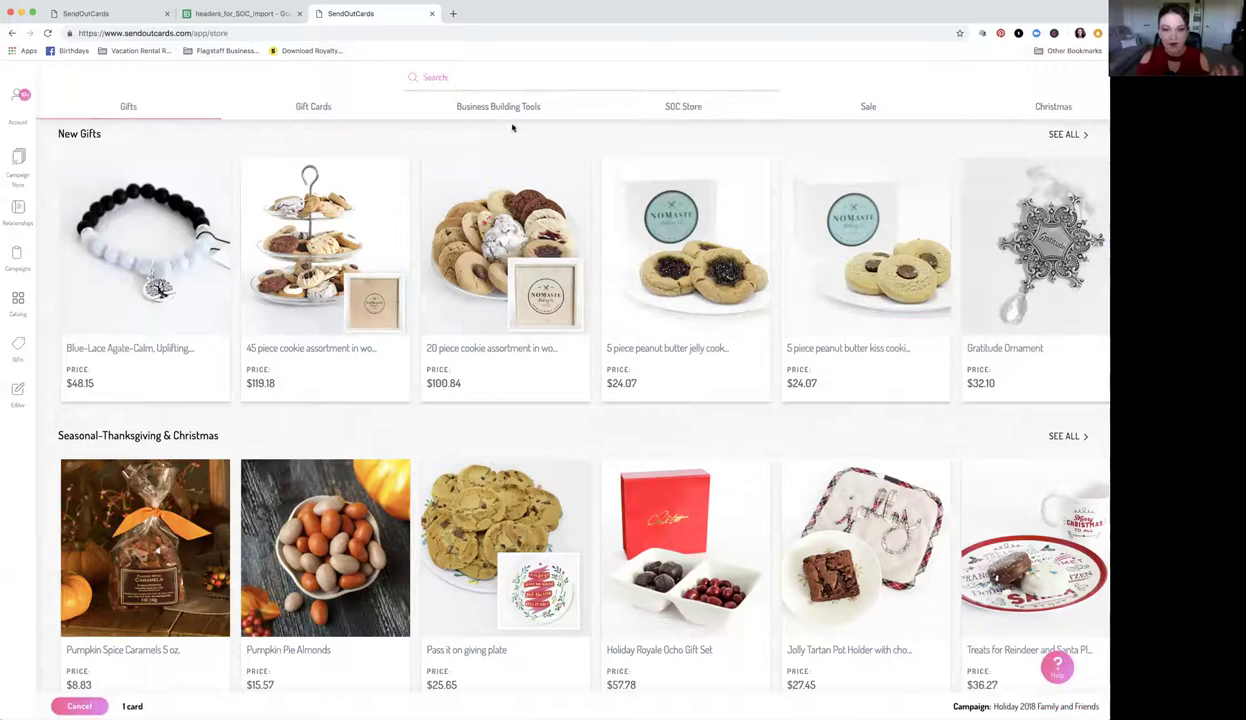
pyautogui.hscroll(2, 850, 311)
pyautogui.hscroll(10, 850, 311)
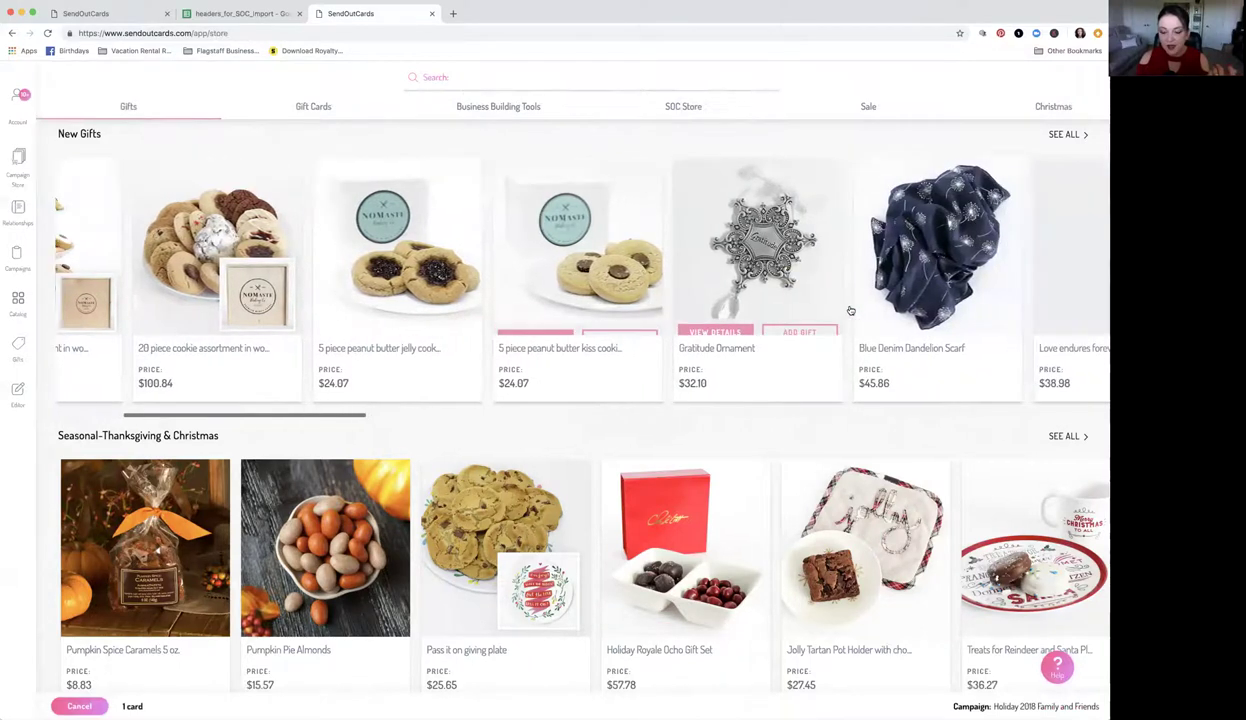
pyautogui.hscroll(-2, 850, 311)
pyautogui.hscroll(5, 850, 311)
pyautogui.hscroll(8, 850, 311)
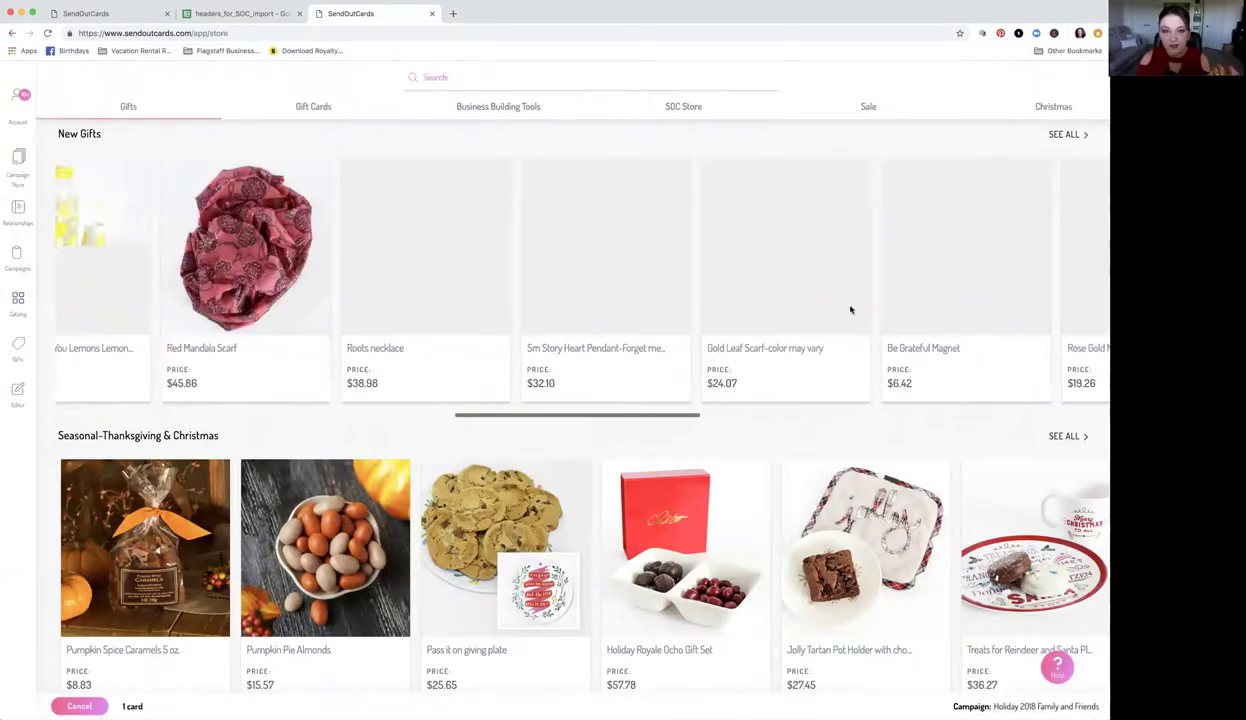
pyautogui.hscroll(7, 850, 310)
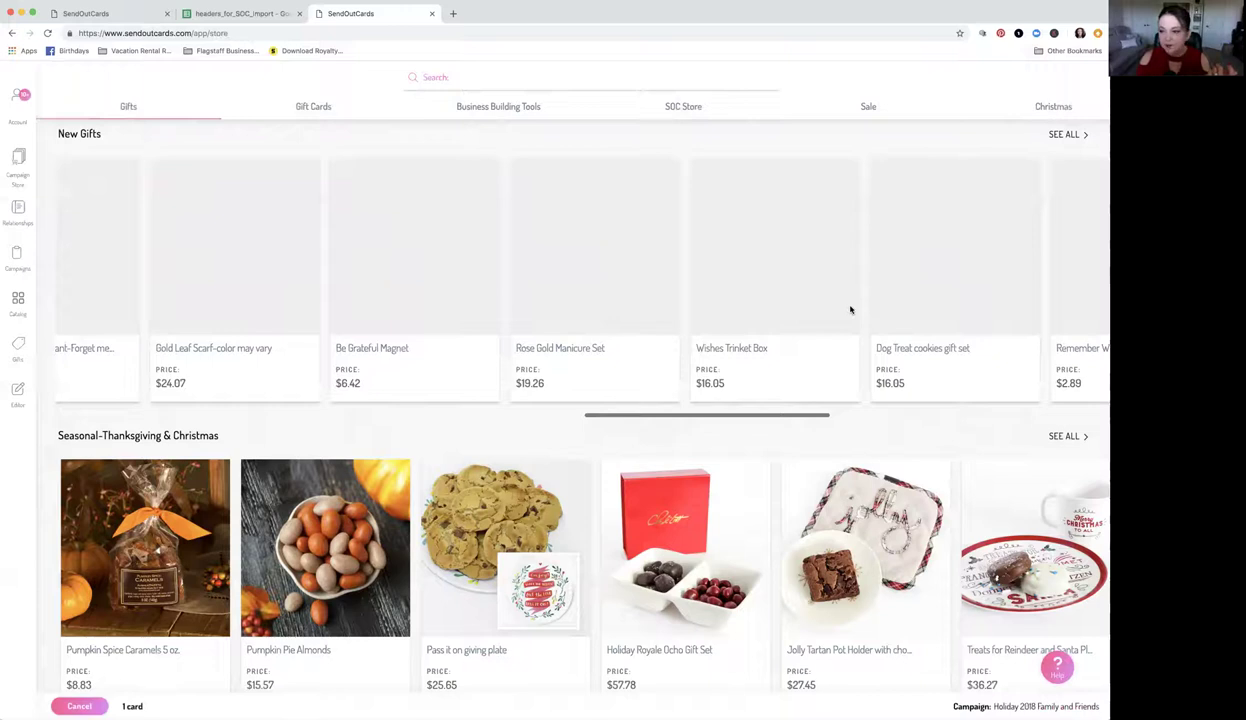
pyautogui.hscroll(3, 850, 310)
pyautogui.hscroll(-5, 850, 311)
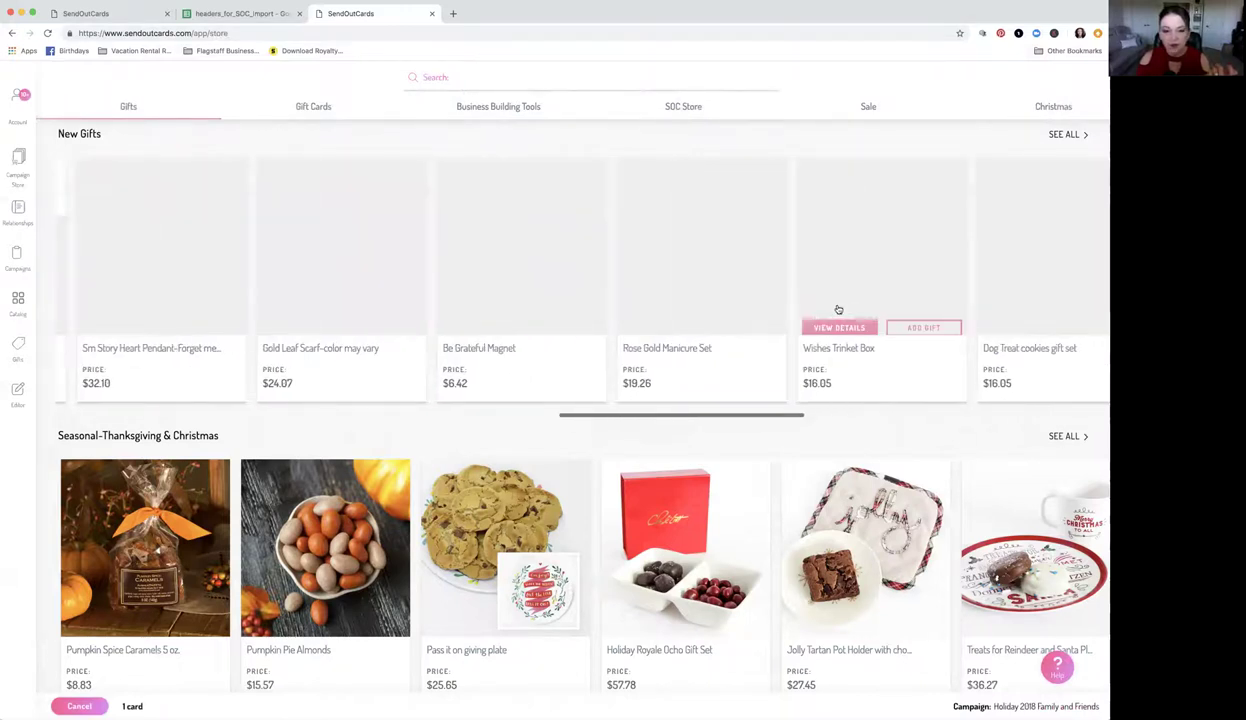
# Step: View the details of the Be Grateful Magnet and return to the campaign without adding a gift
pyautogui.hscroll(-1, 532, 340)
pyautogui.click(525, 322)
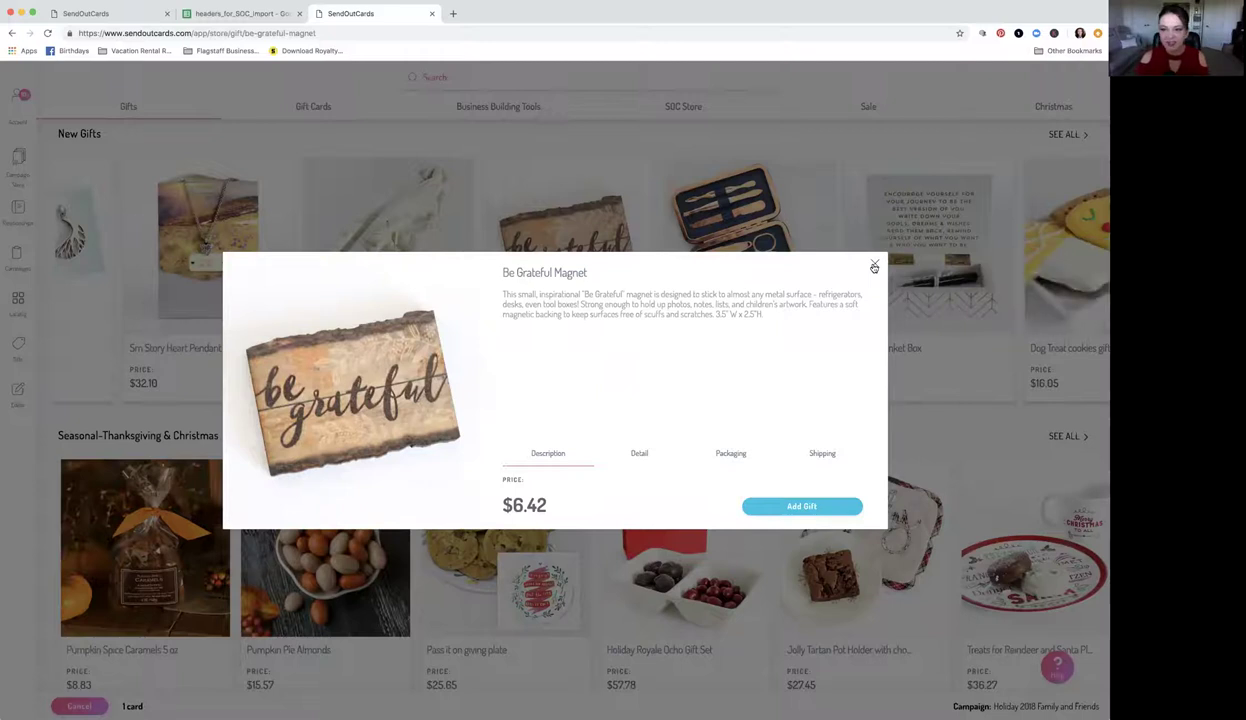
pyautogui.click(874, 267)
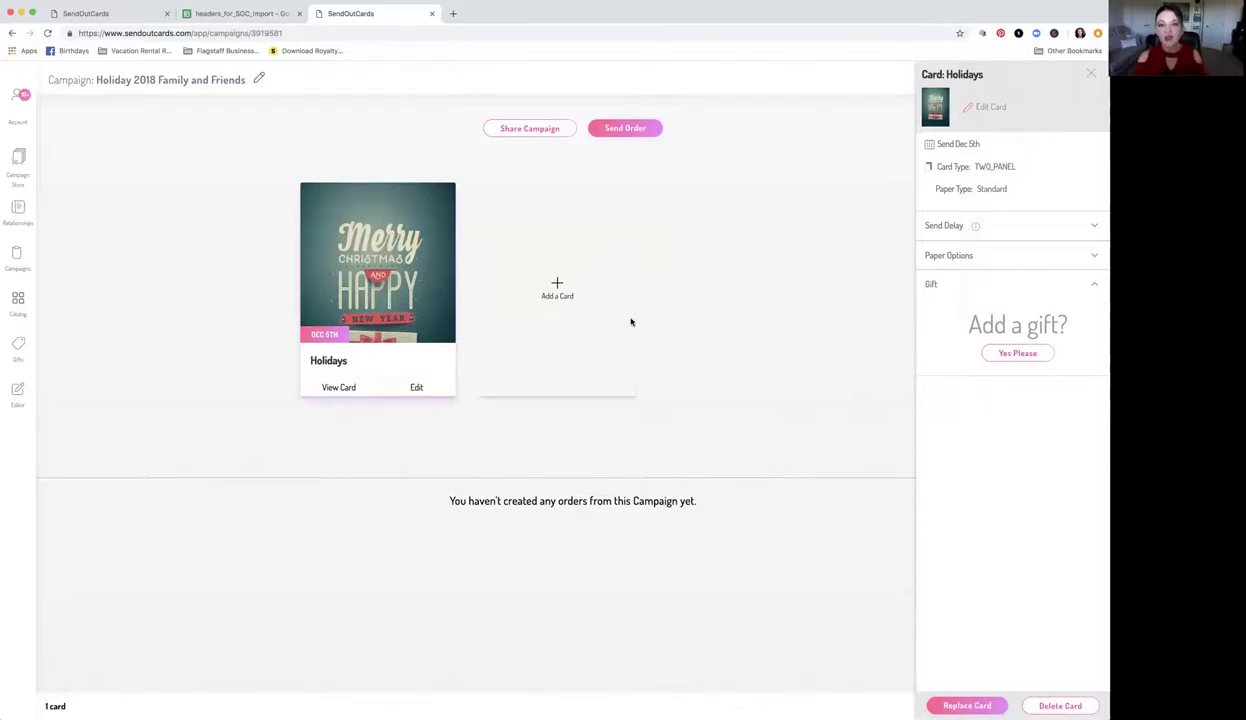
# Step: Create a send order from the campaign that includes the Merry Christmas and Happy New Year card
pyautogui.click(625, 129)
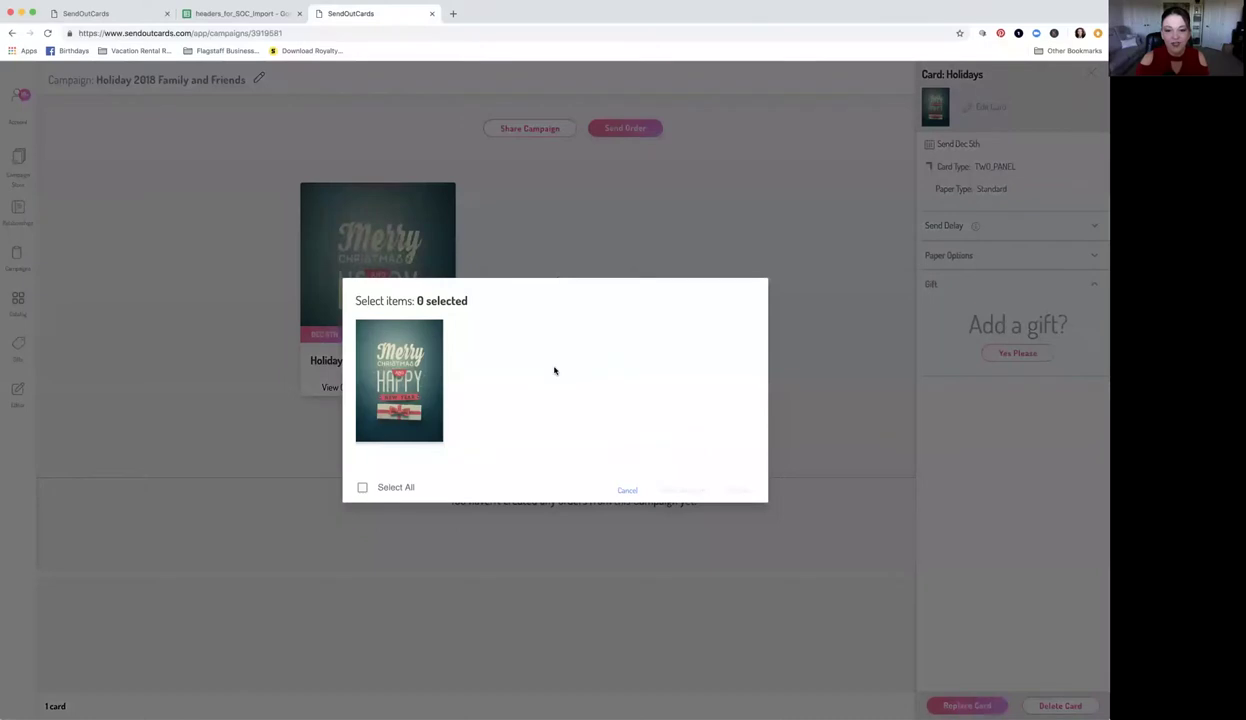
pyautogui.click(363, 488)
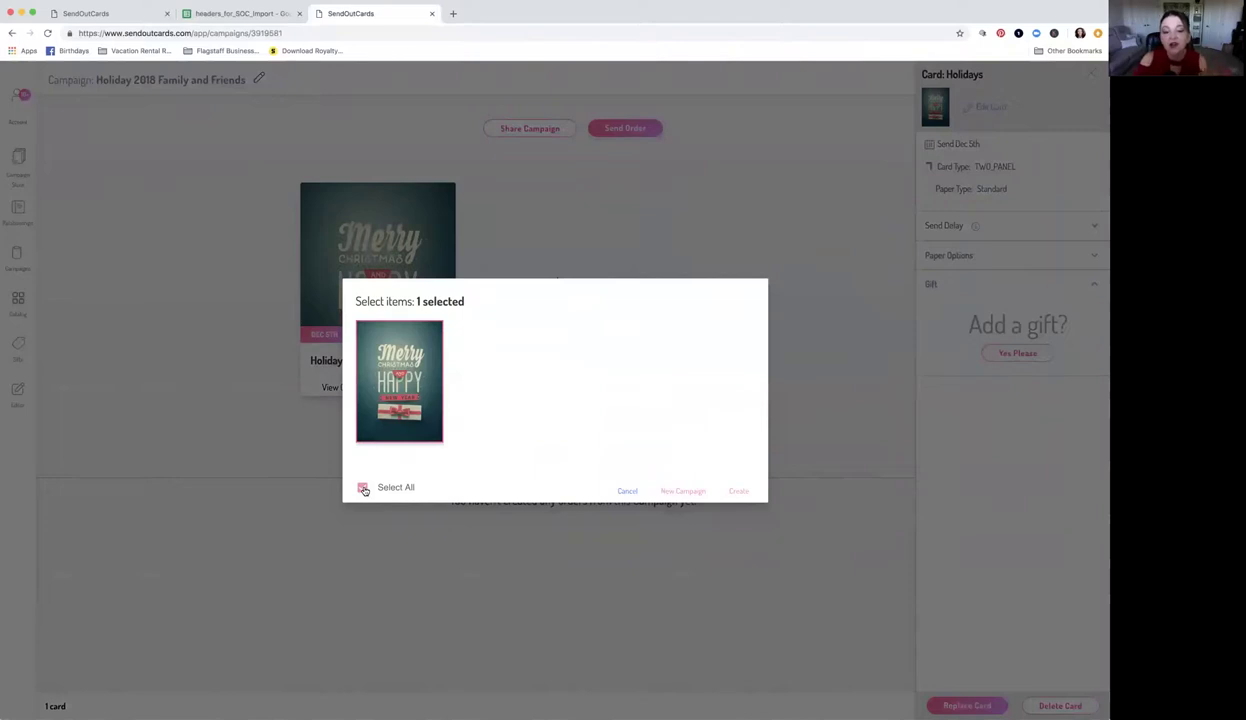
pyautogui.click(363, 488)
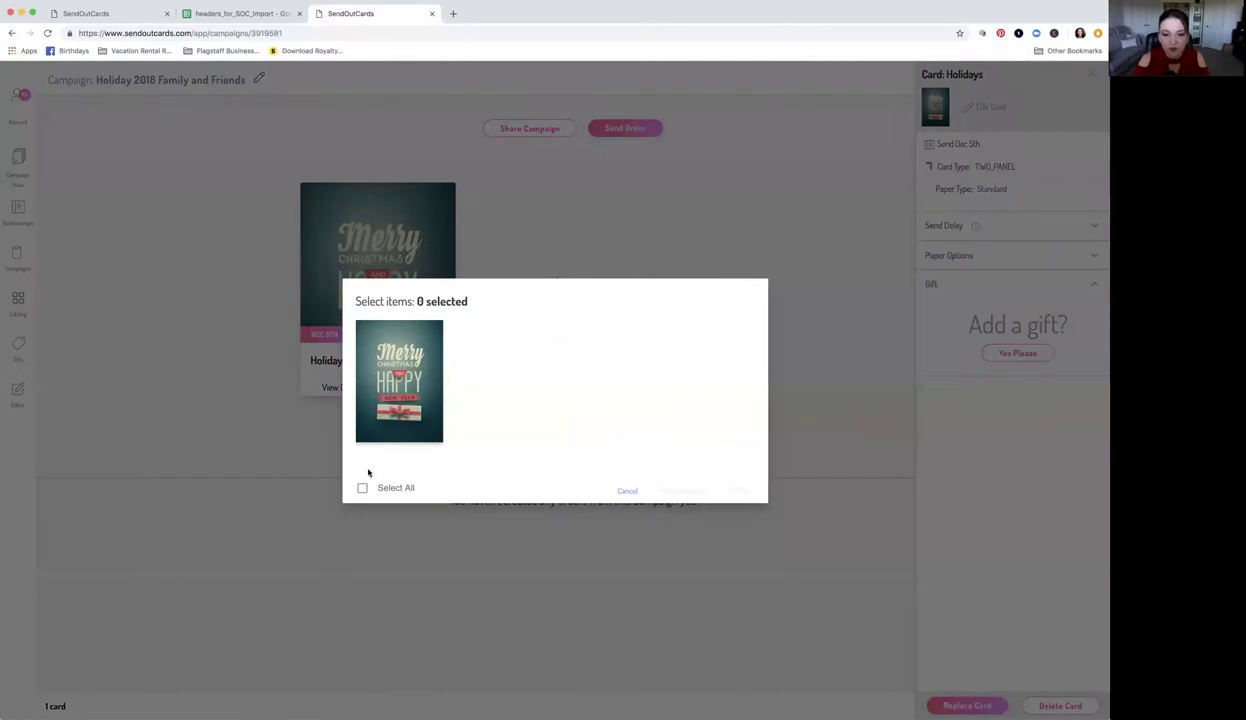
pyautogui.click(410, 428)
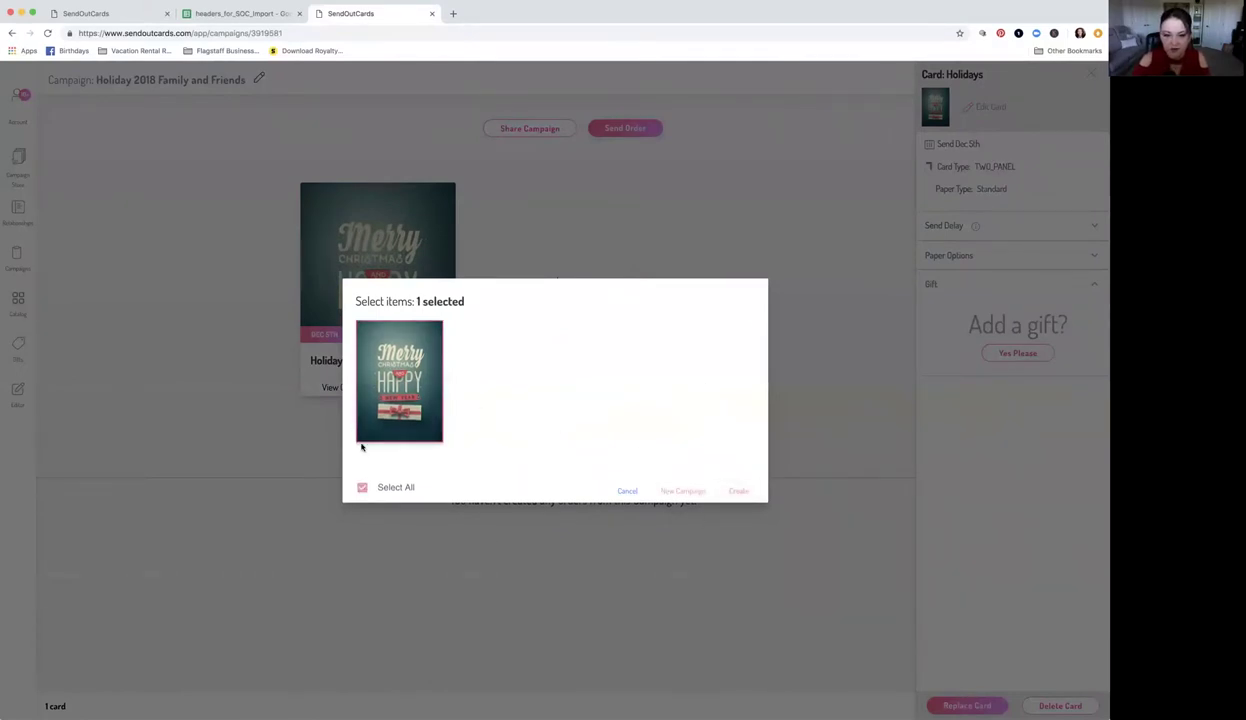
pyautogui.click(738, 492)
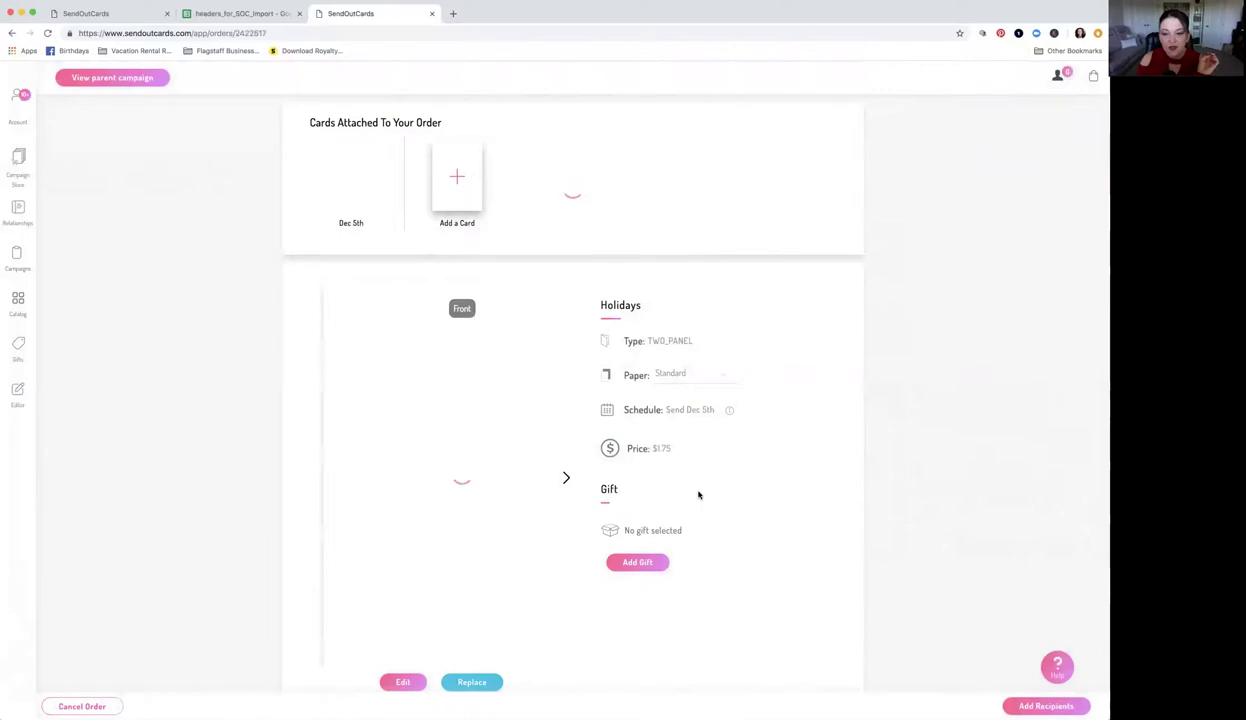
pyautogui.scroll(-1, 698, 494)
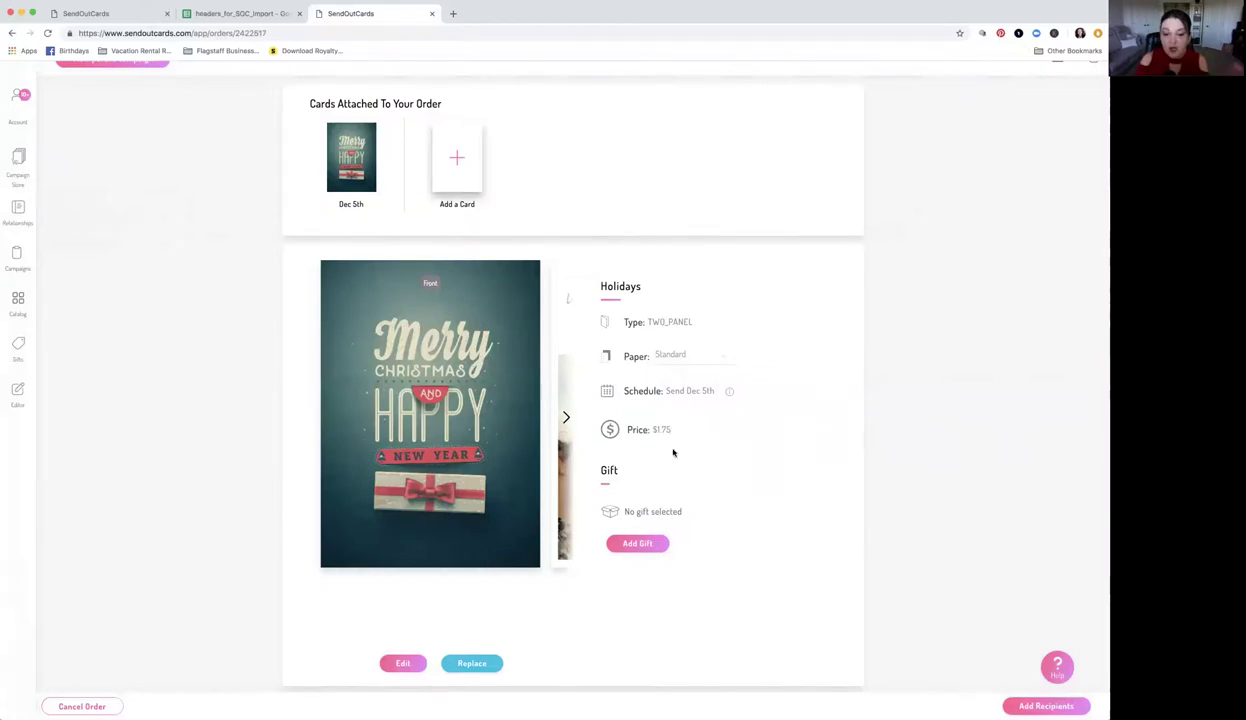
# Step: Start adding recipients to the holiday card order and display contact groups instead of individual contacts
pyautogui.scroll(-5, 670, 450)
pyautogui.scroll(5, 673, 453)
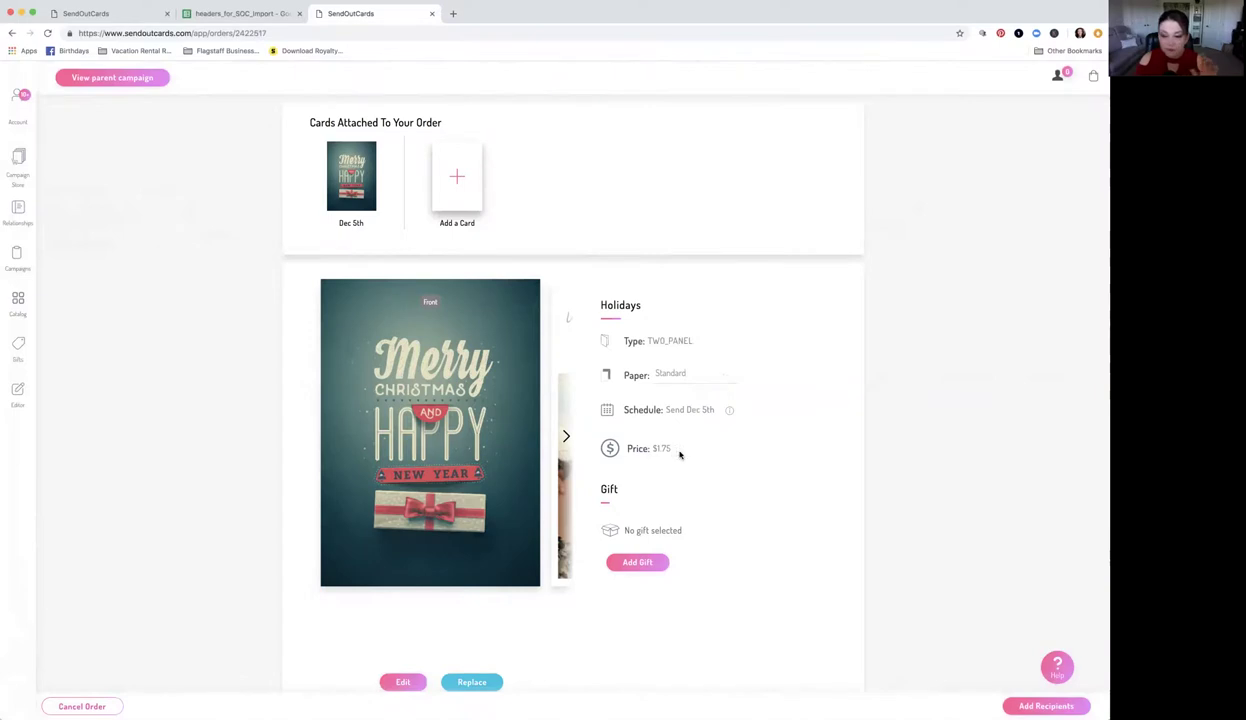
pyautogui.scroll(-5, 720, 469)
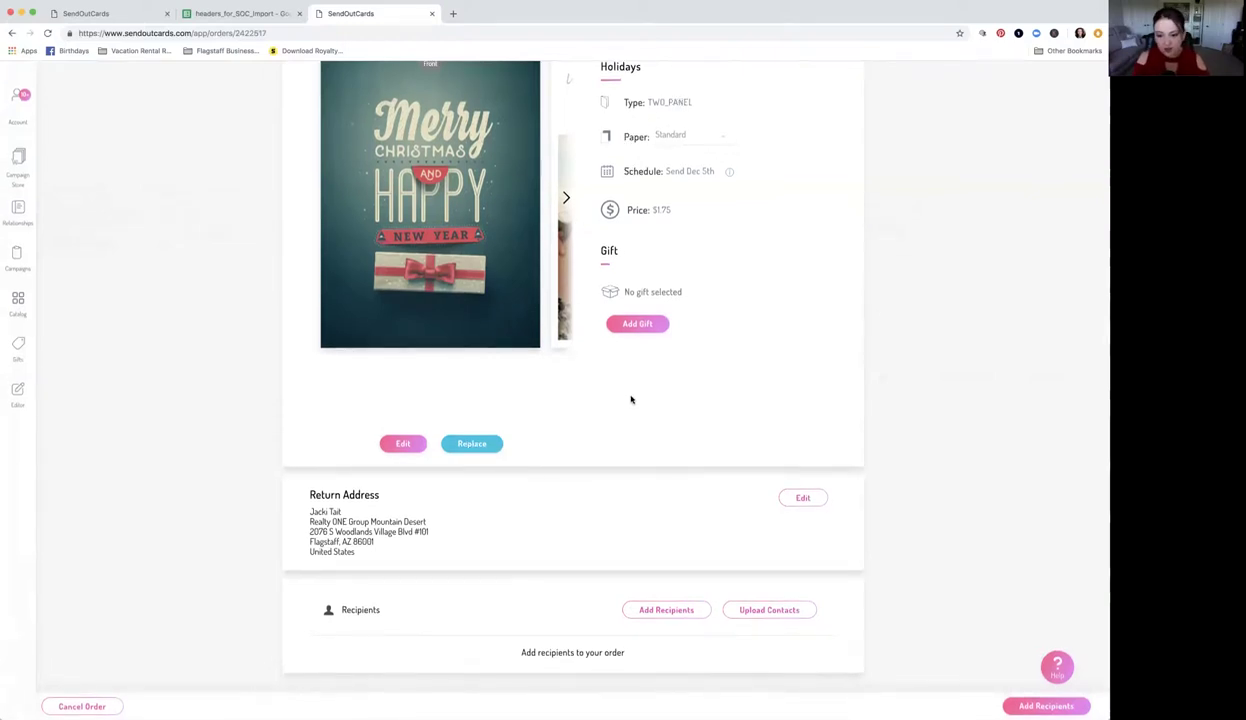
pyautogui.click(666, 610)
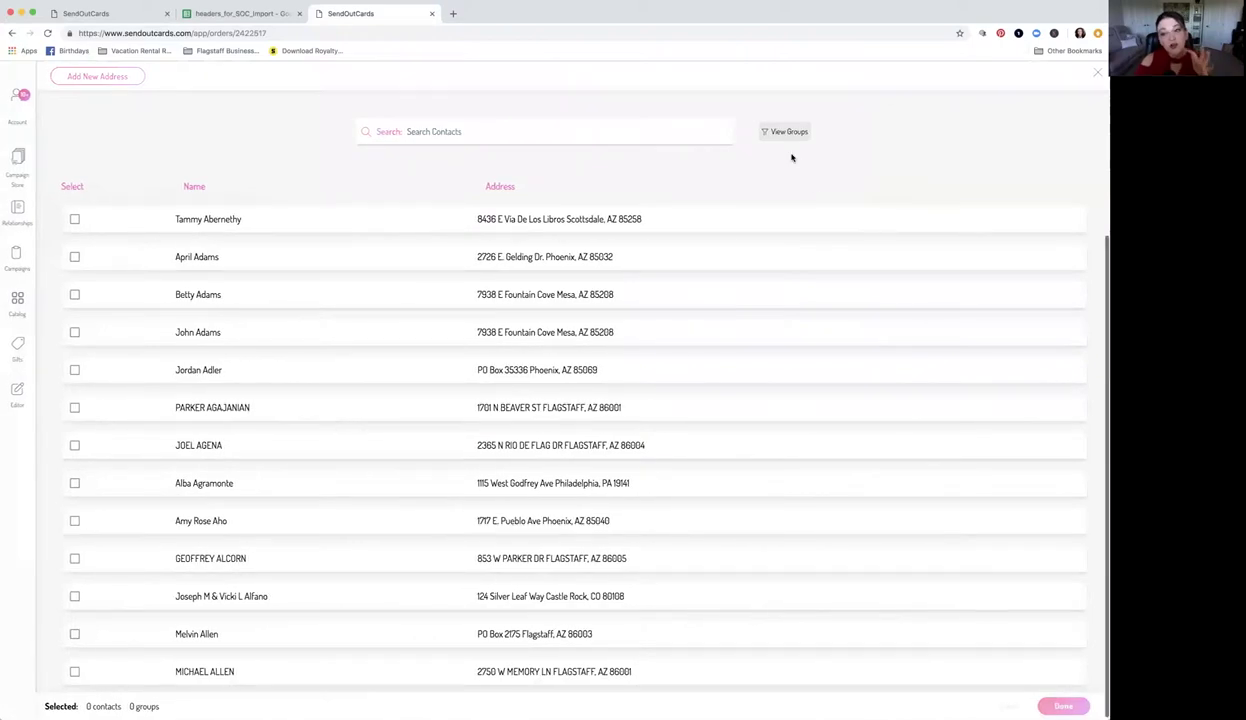
pyautogui.click(770, 131)
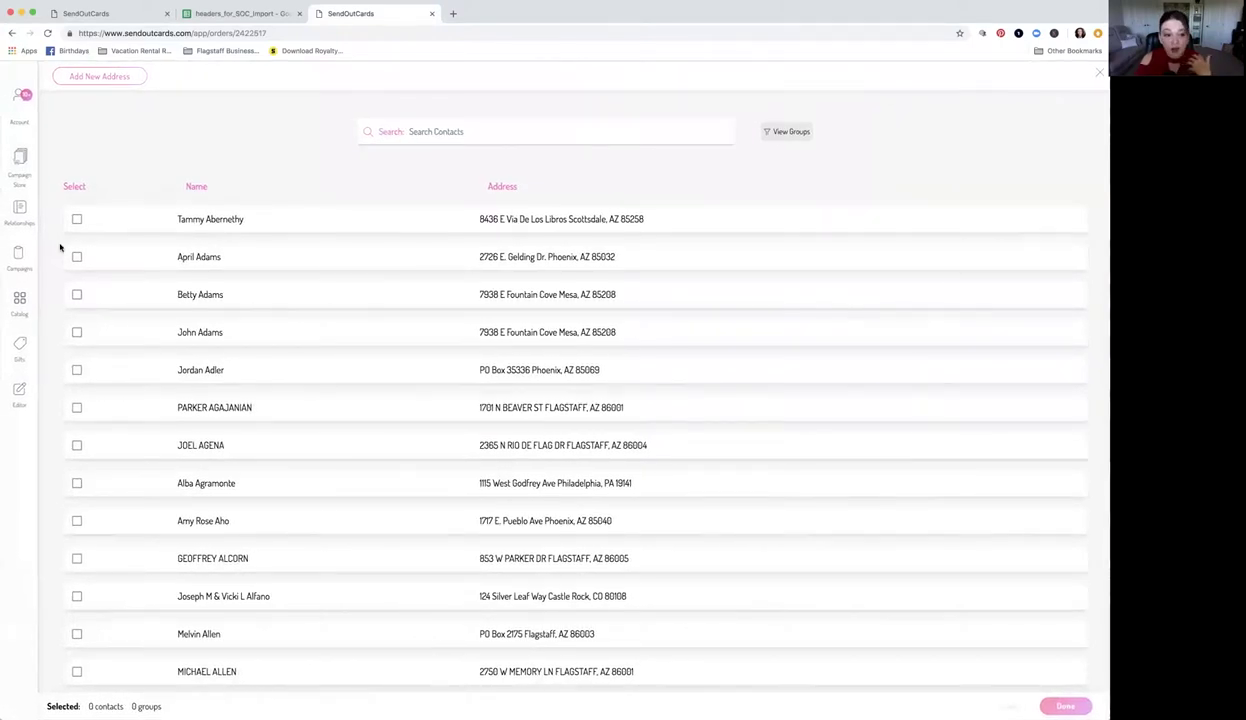
pyautogui.click(76, 217)
pyautogui.click(76, 217)
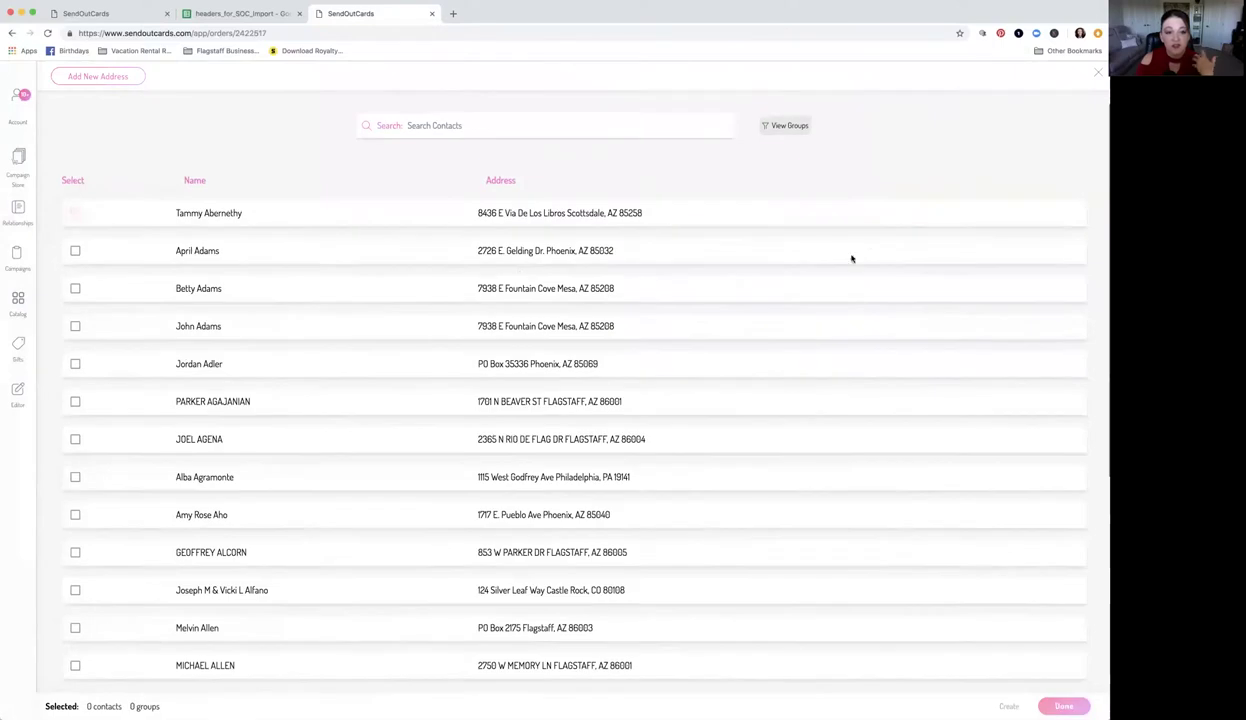
pyautogui.click(785, 125)
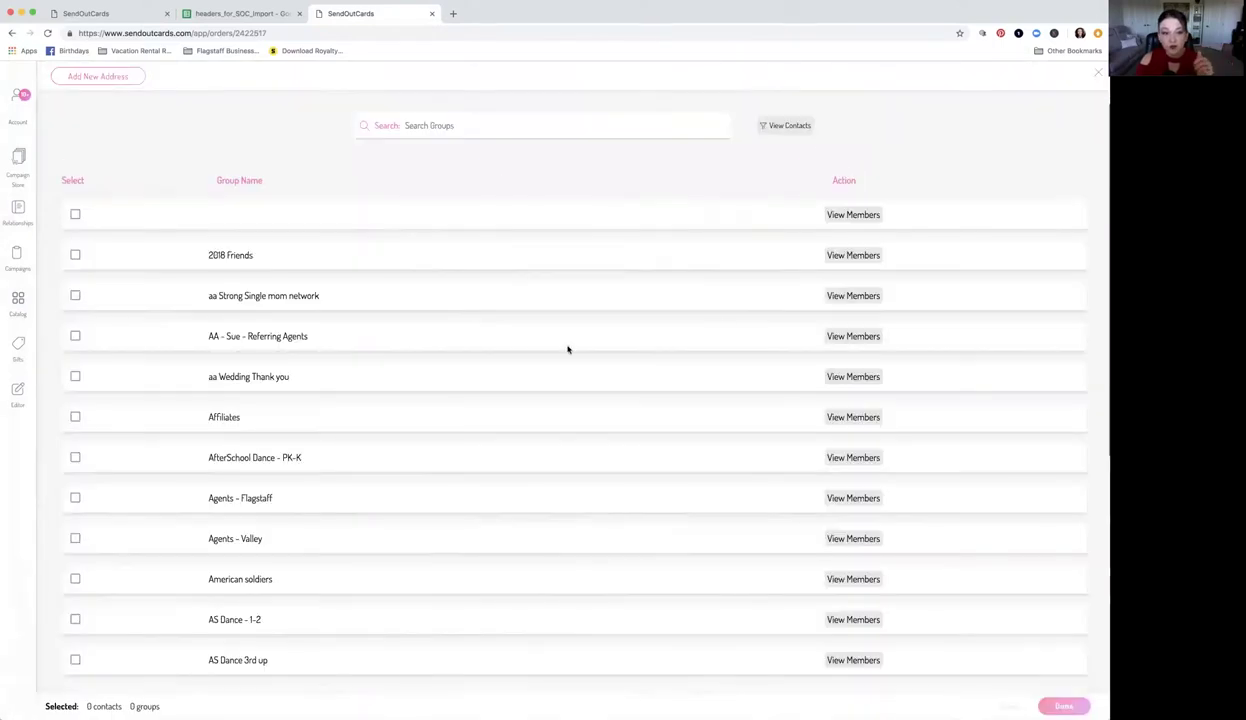
# Step: Search the groups for "holiday" and add the Friends and Family Holiday 2018 group as the order's recipients
pyautogui.scroll(-5, 467, 397)
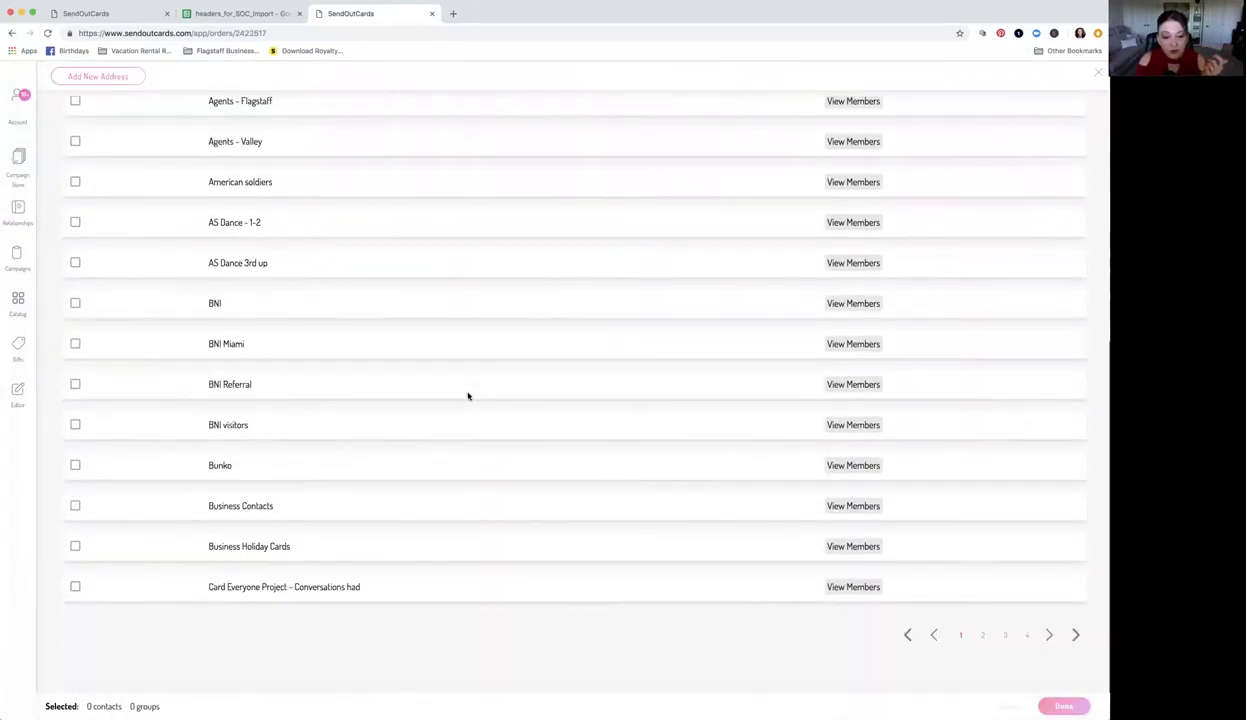
pyautogui.scroll(6, 323, 153)
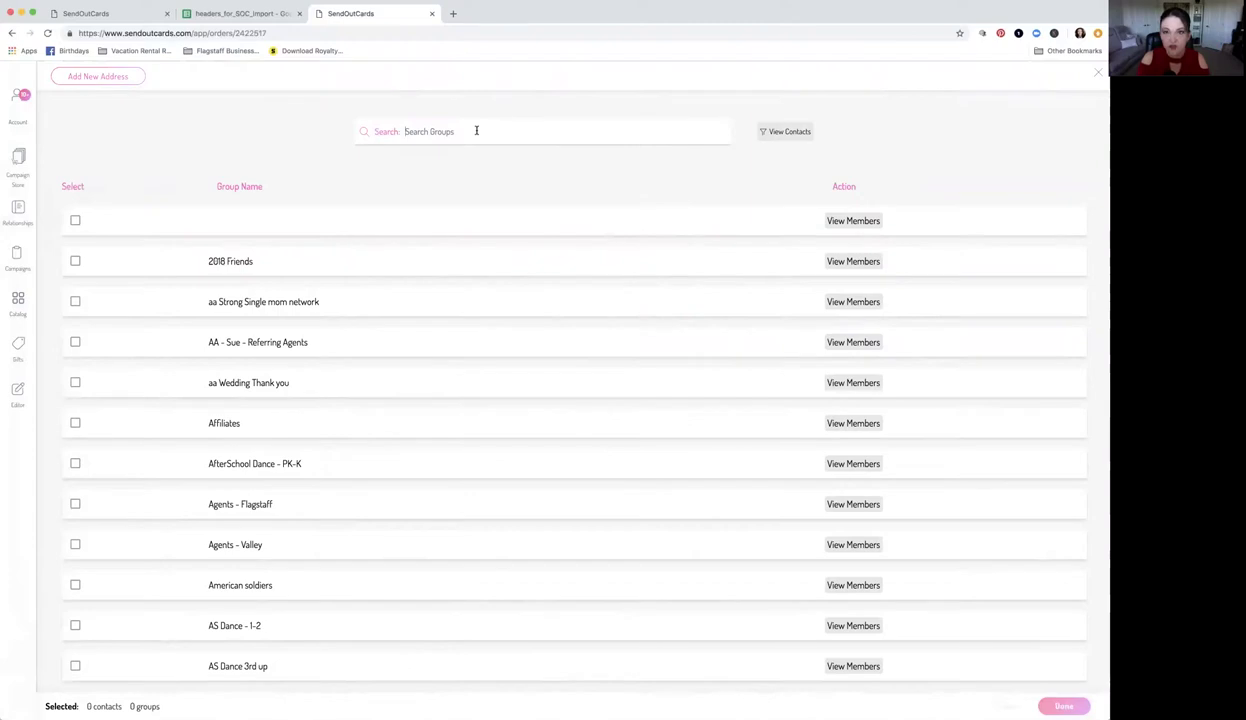
pyautogui.write('holiday')
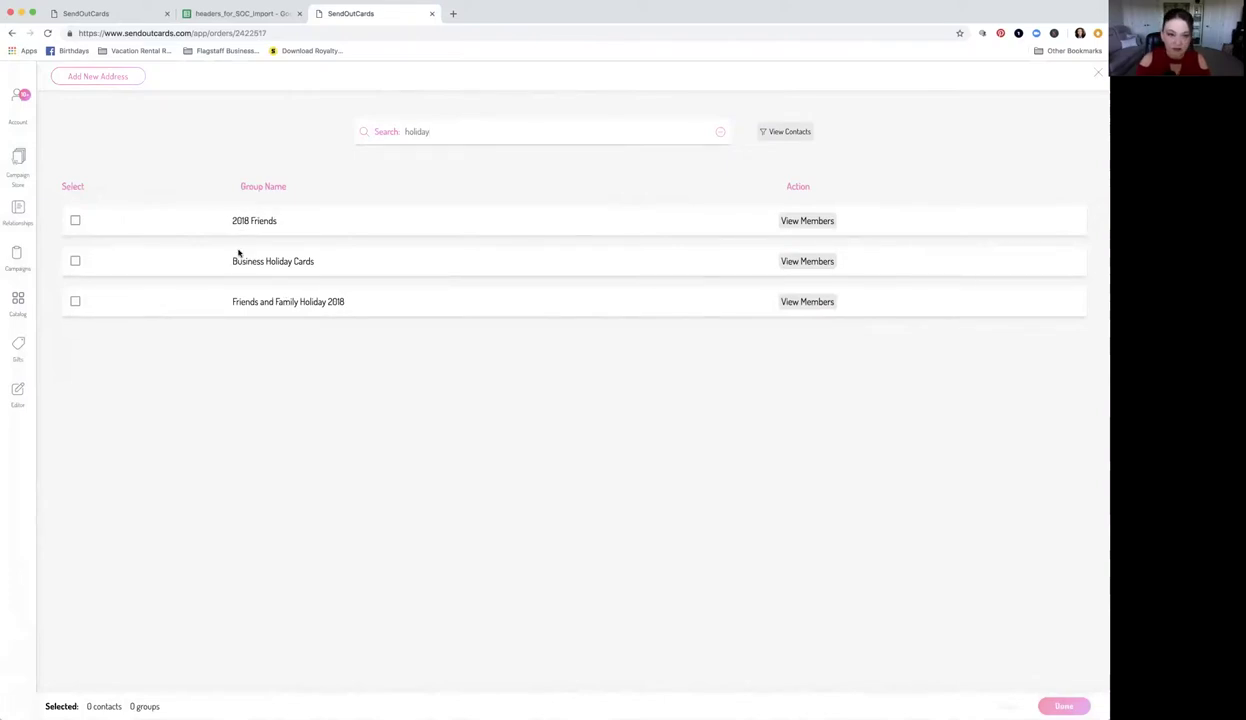
pyautogui.click(75, 302)
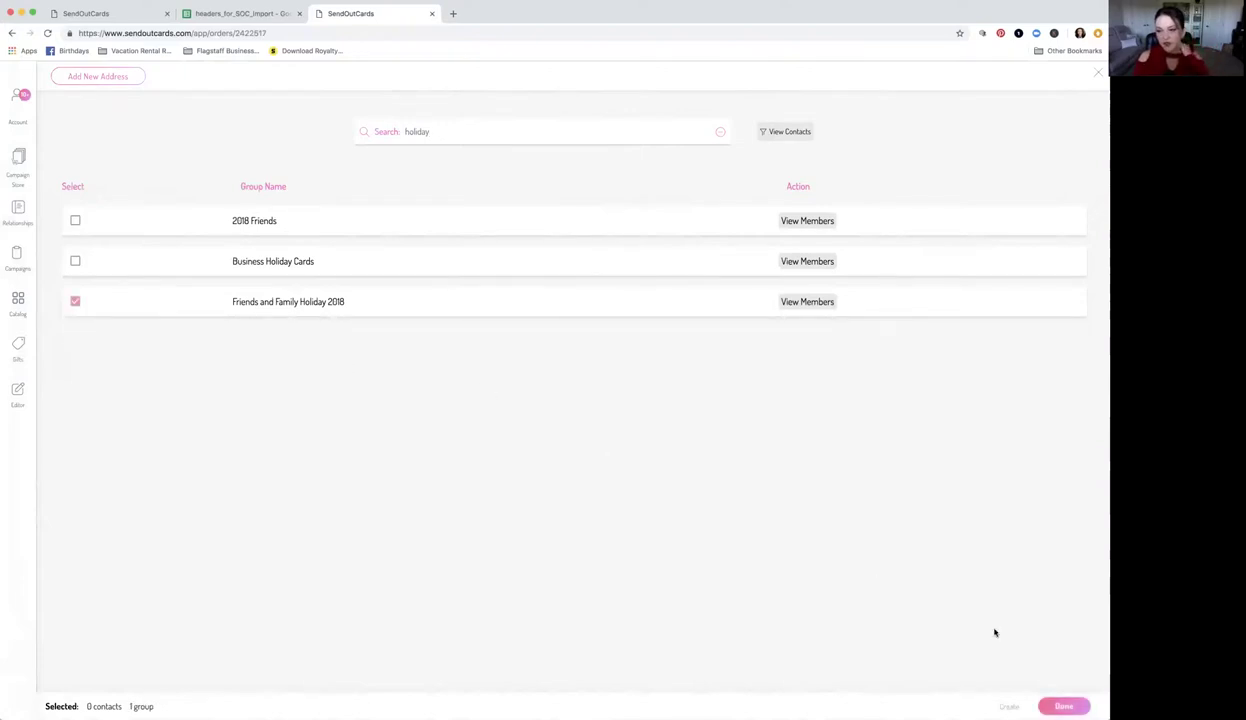
pyautogui.click(1059, 707)
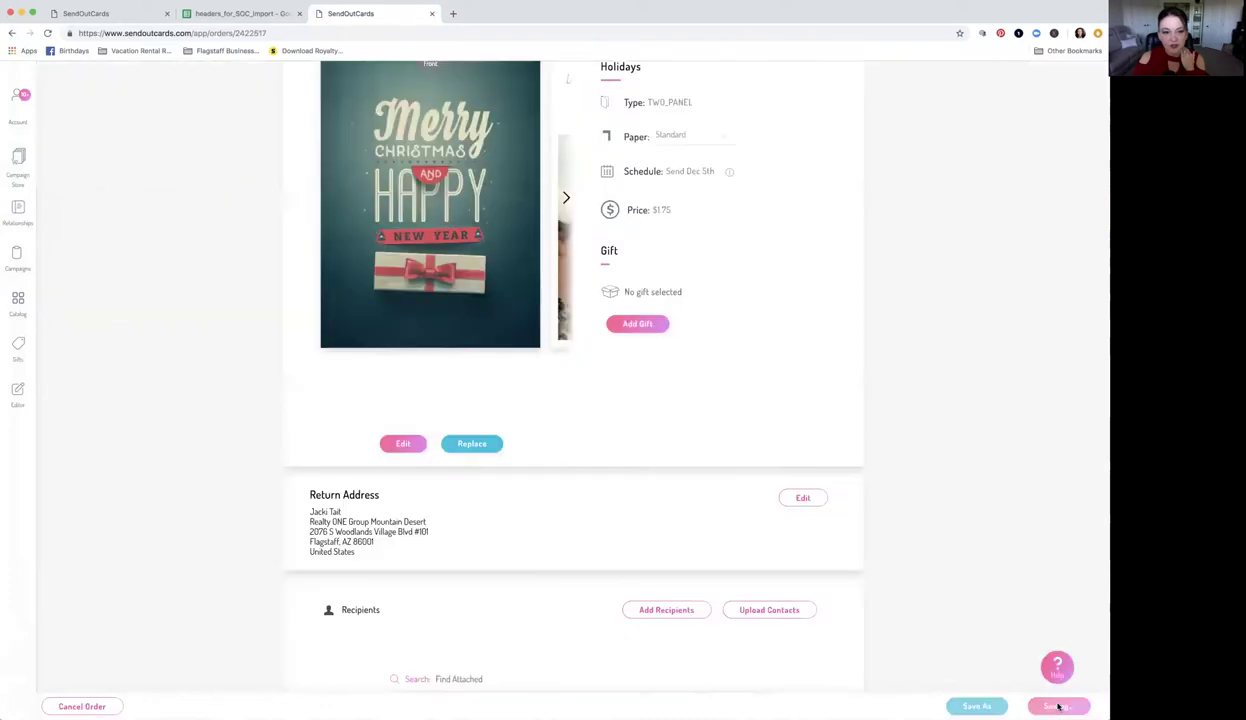
# Step: Review the order's card and recipients, check out and send the order, and dismiss the completion message
pyautogui.scroll(-3, 613, 556)
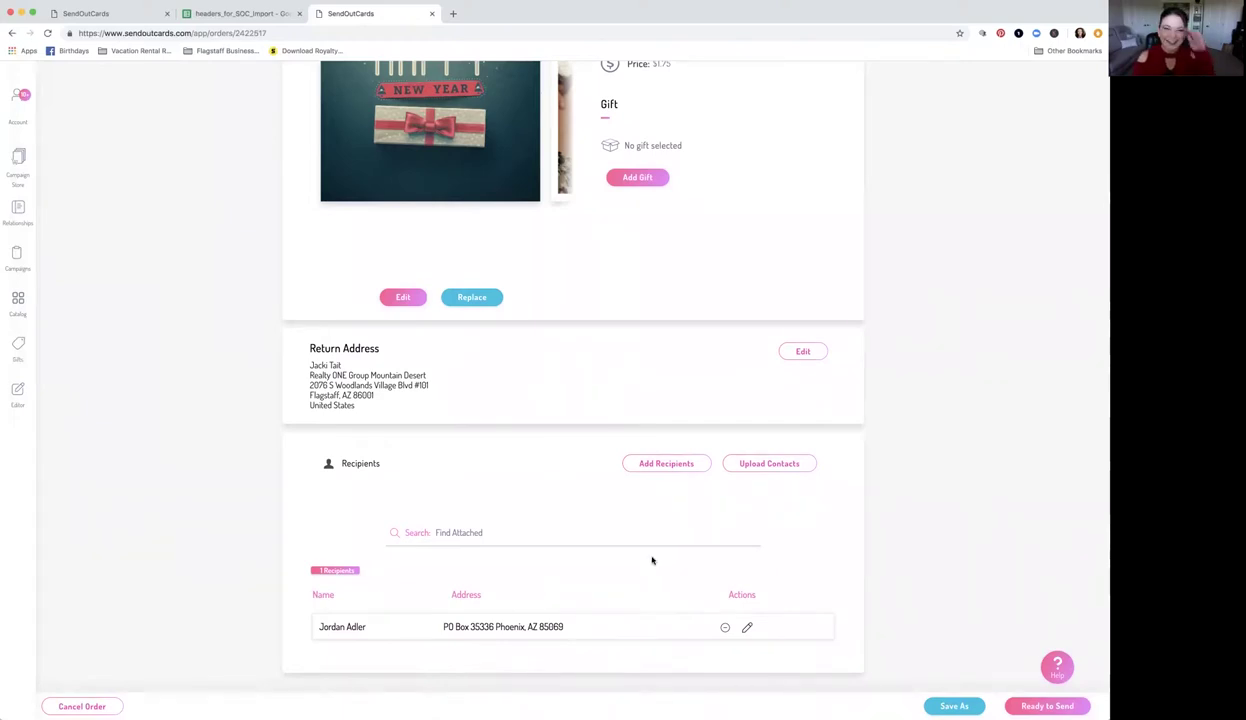
pyautogui.scroll(5, 652, 560)
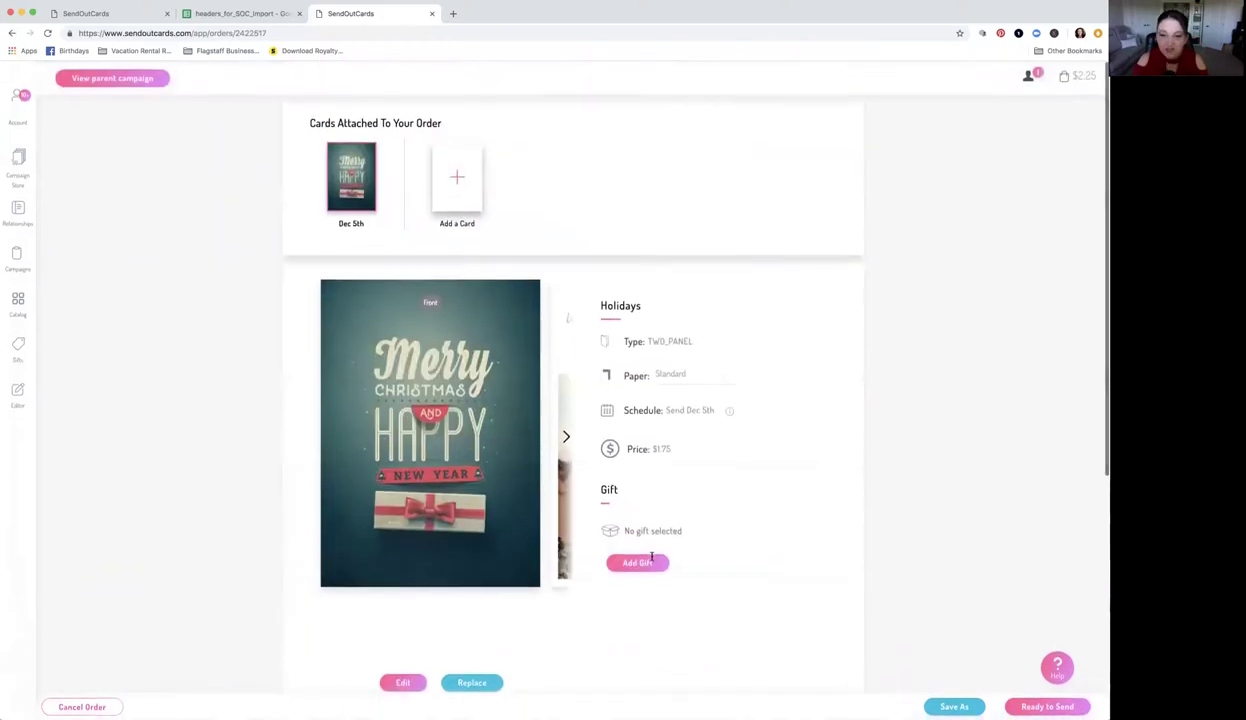
pyautogui.scroll(-5, 762, 553)
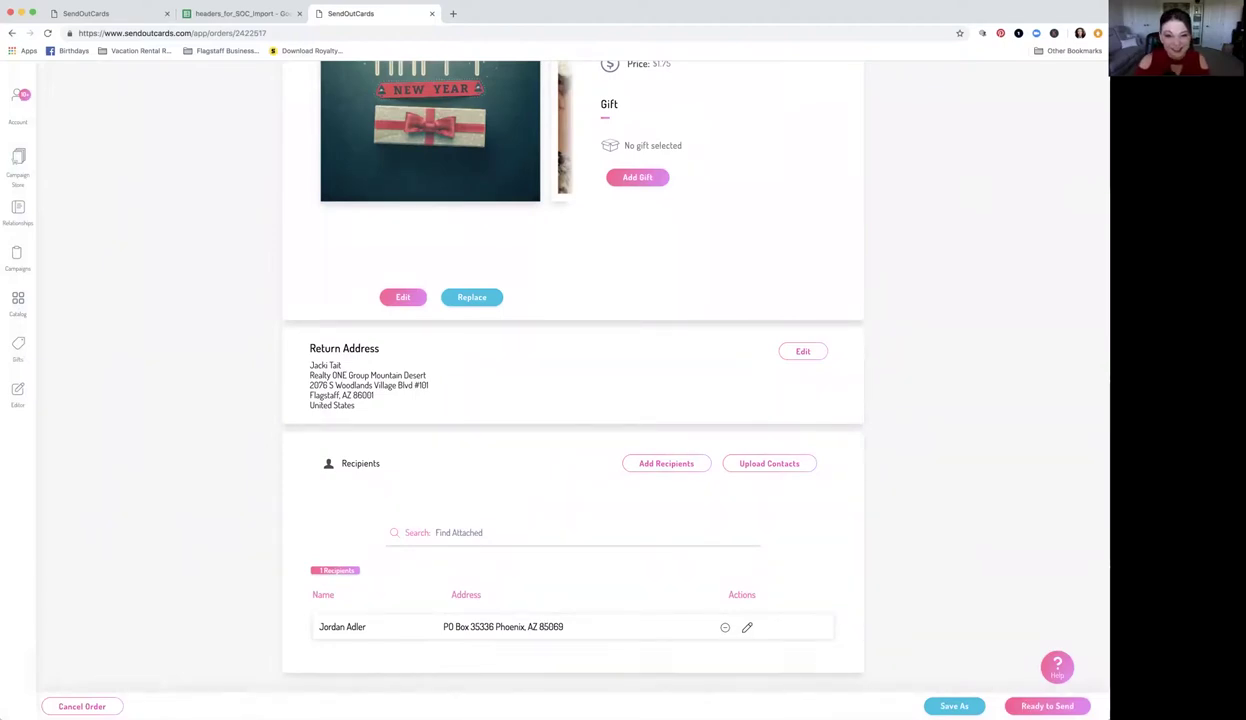
pyautogui.click(1027, 708)
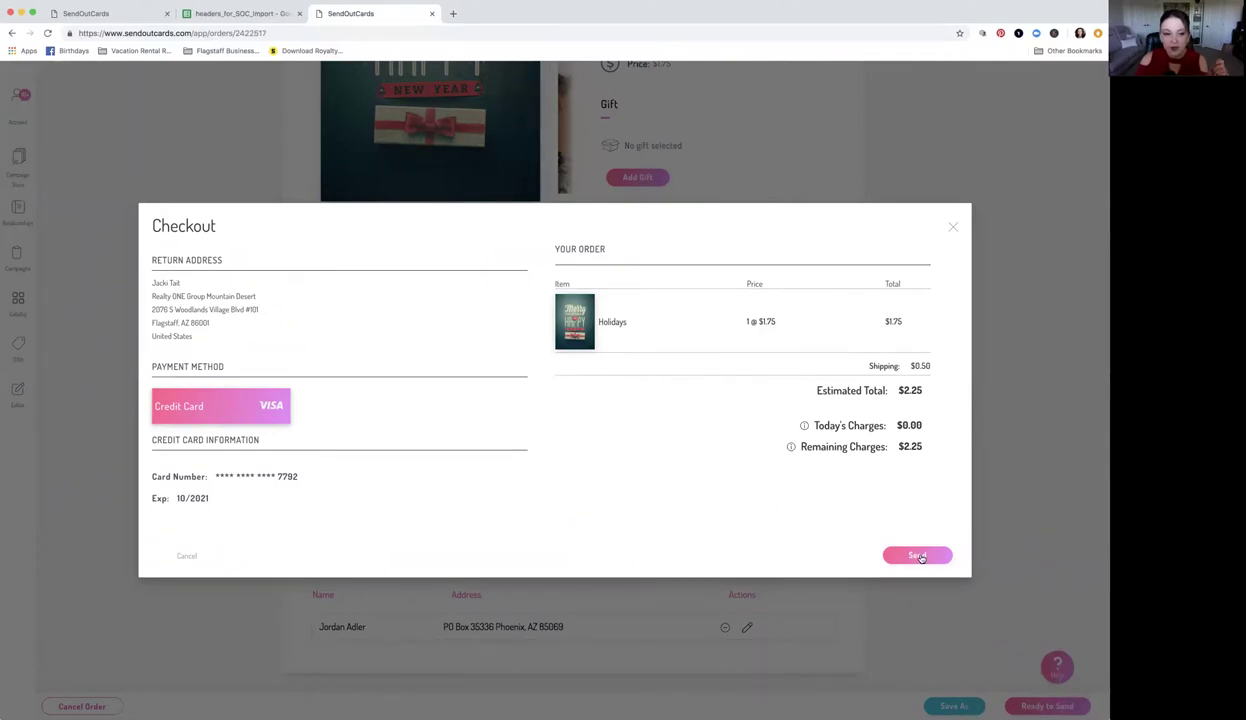
pyautogui.click(919, 556)
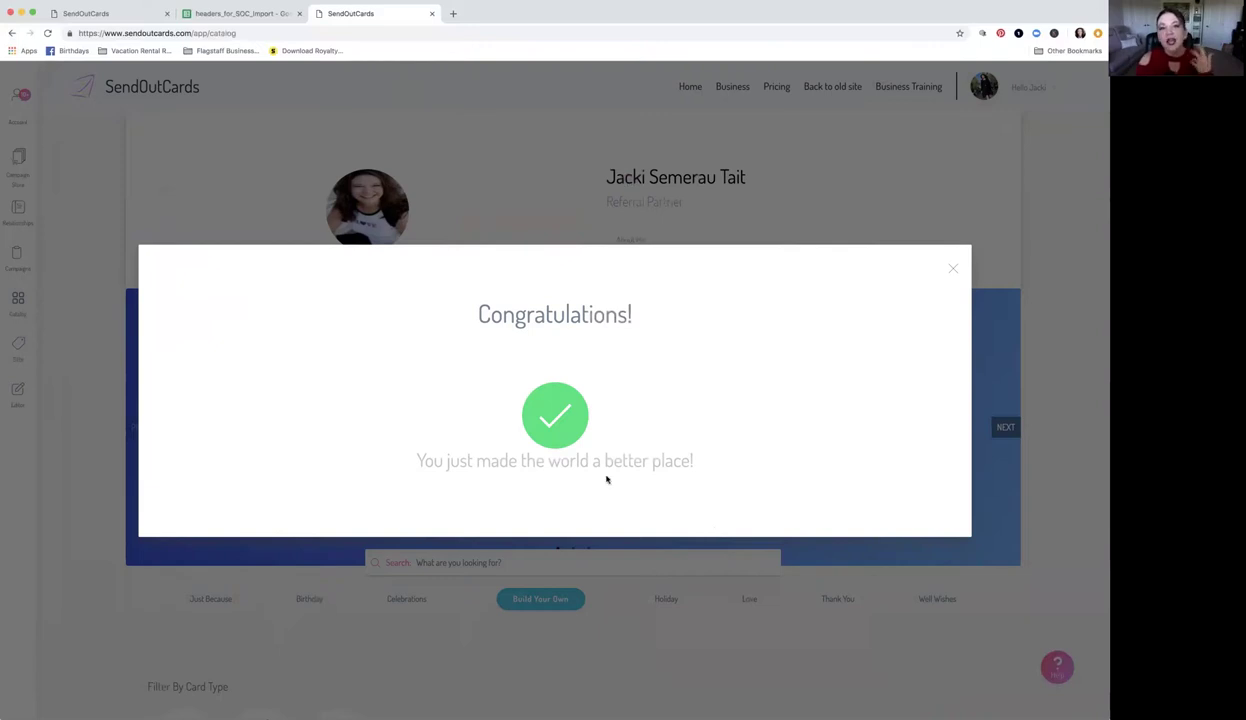
pyautogui.click(953, 271)
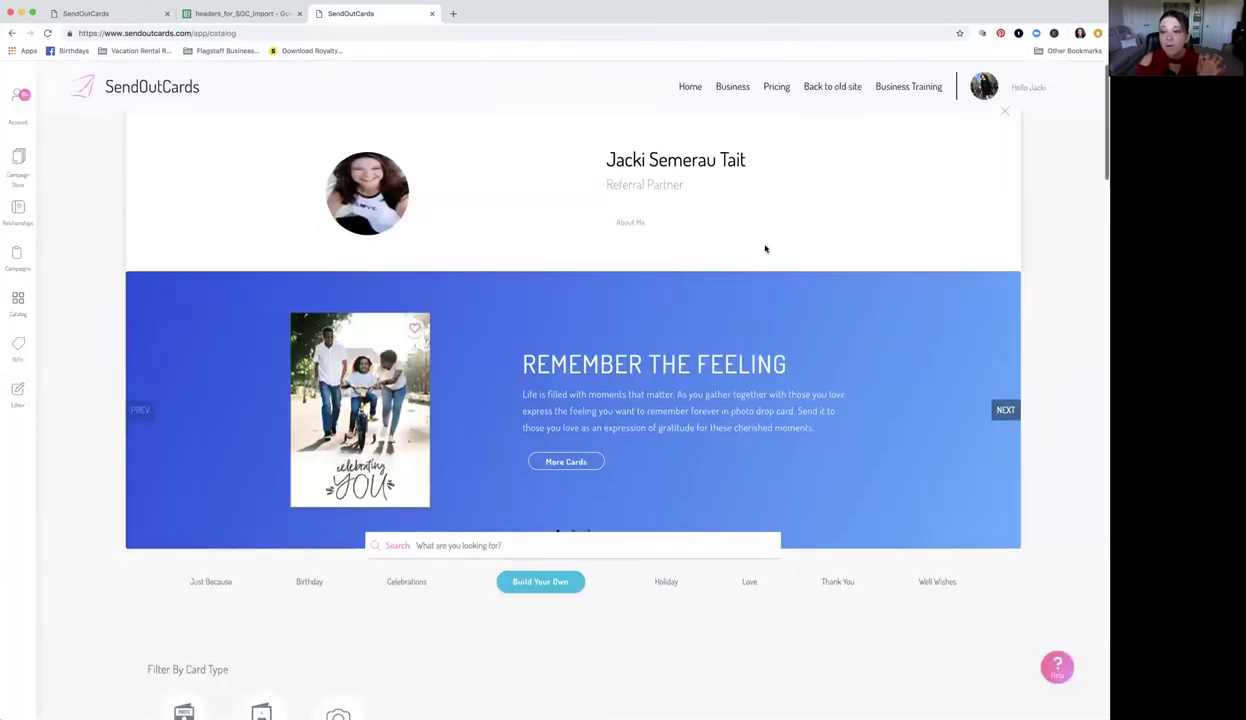
# Step: Open the pricing page and compare the Basic, Enhanced, Premium and Enterprise subscription plans
pyautogui.click(777, 88)
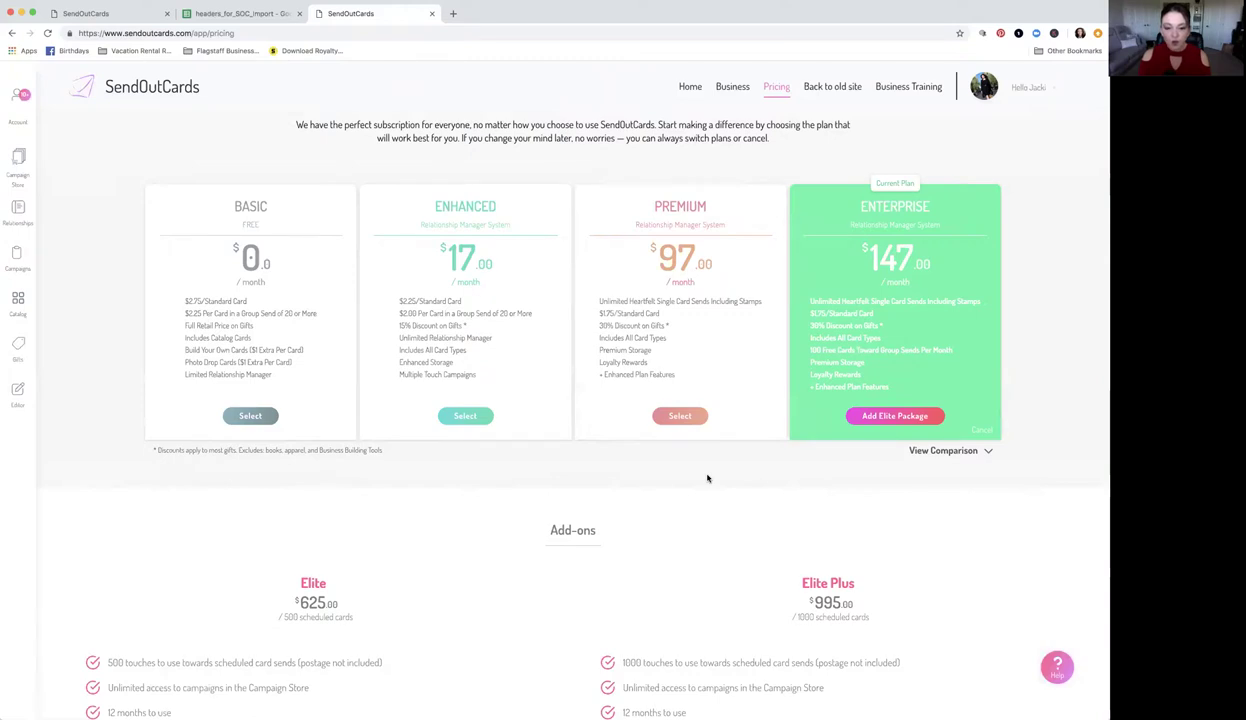
pyautogui.scroll(-3, 710, 467)
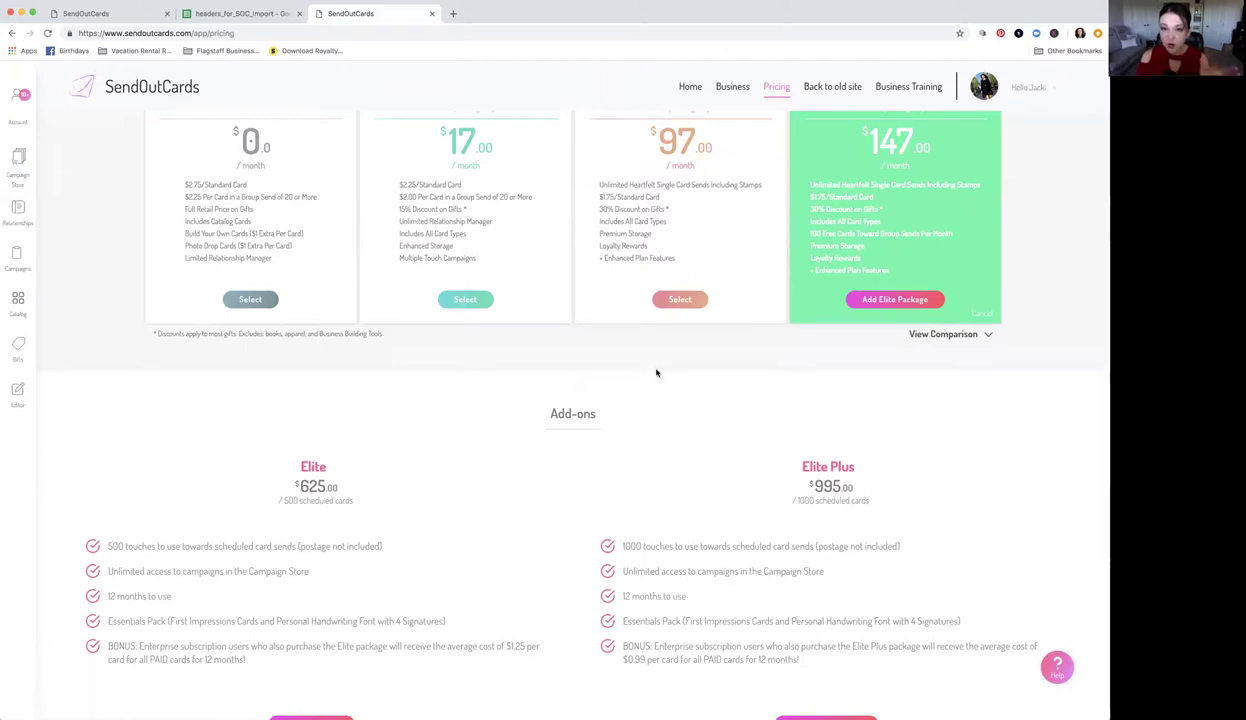
pyautogui.scroll(1, 656, 373)
pyautogui.scroll(-1, 656, 373)
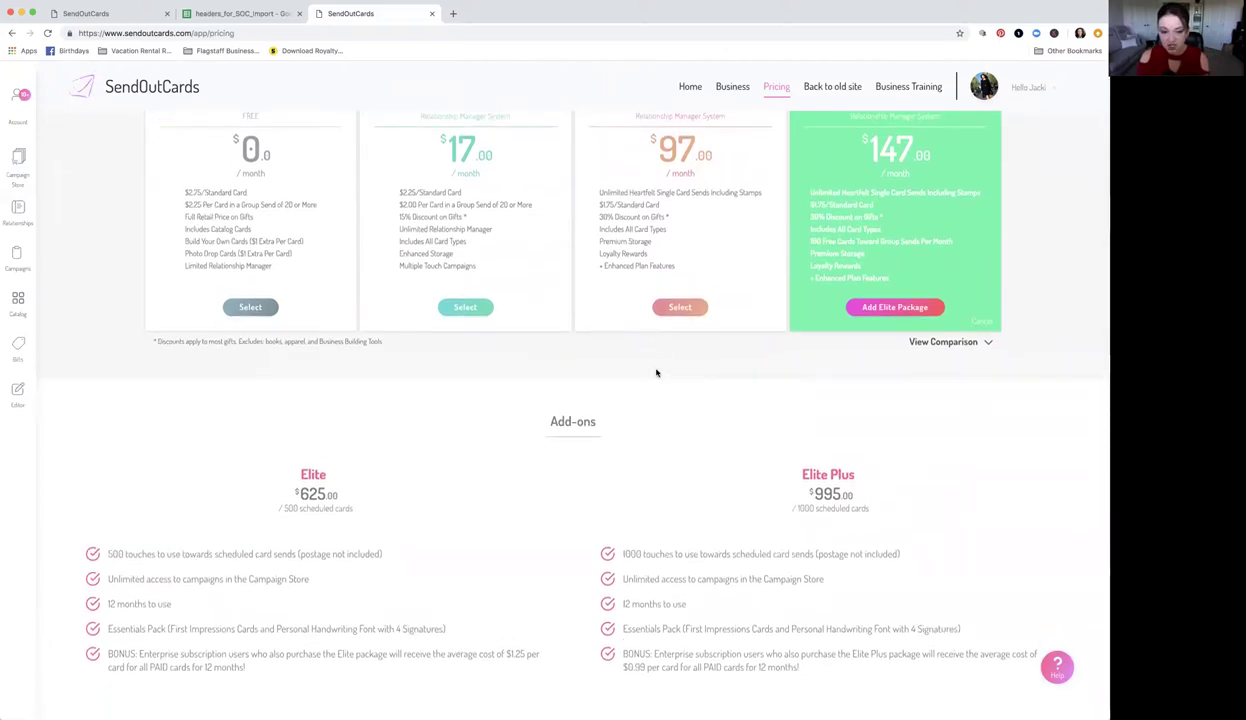
pyautogui.scroll(2, 656, 373)
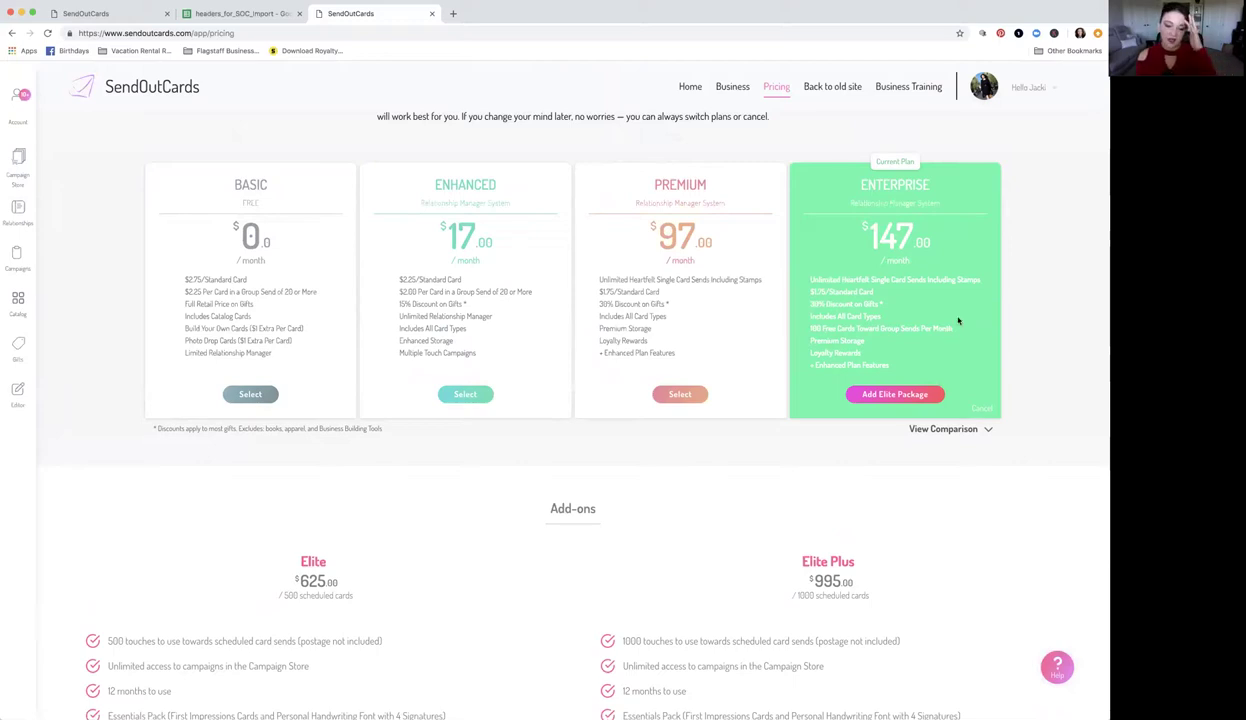
pyautogui.scroll(1, 958, 321)
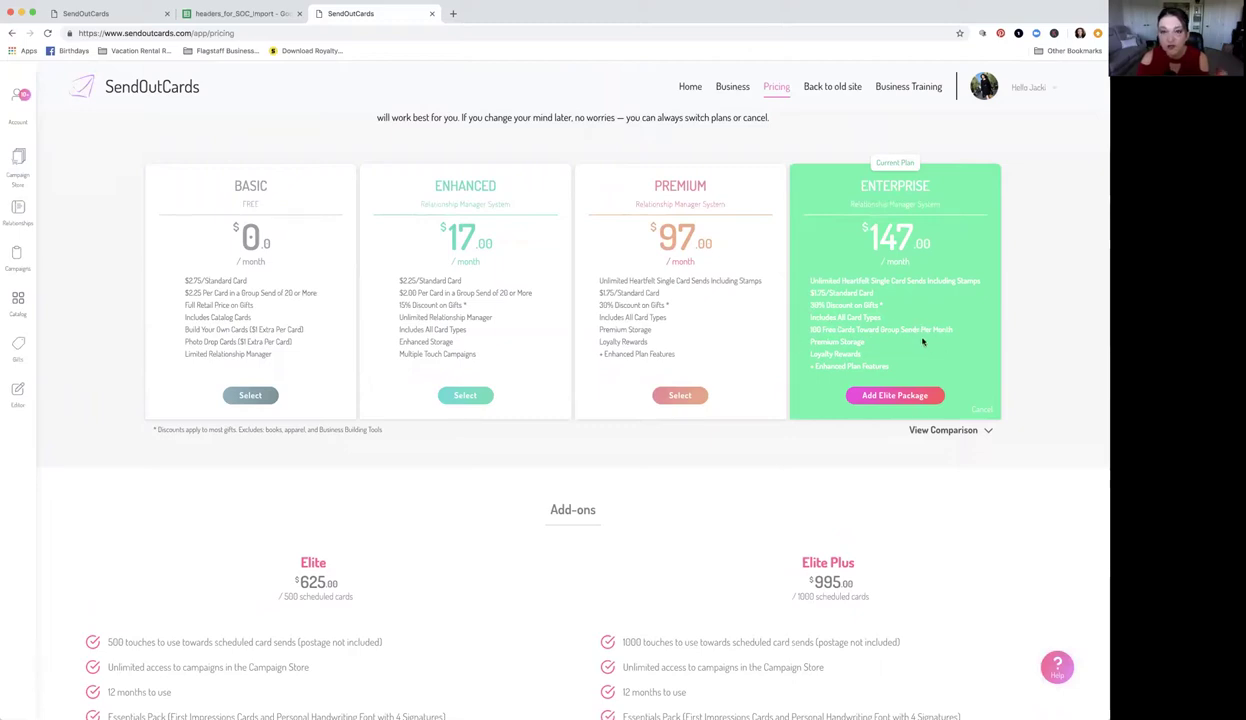
pyautogui.scroll(-2, 923, 345)
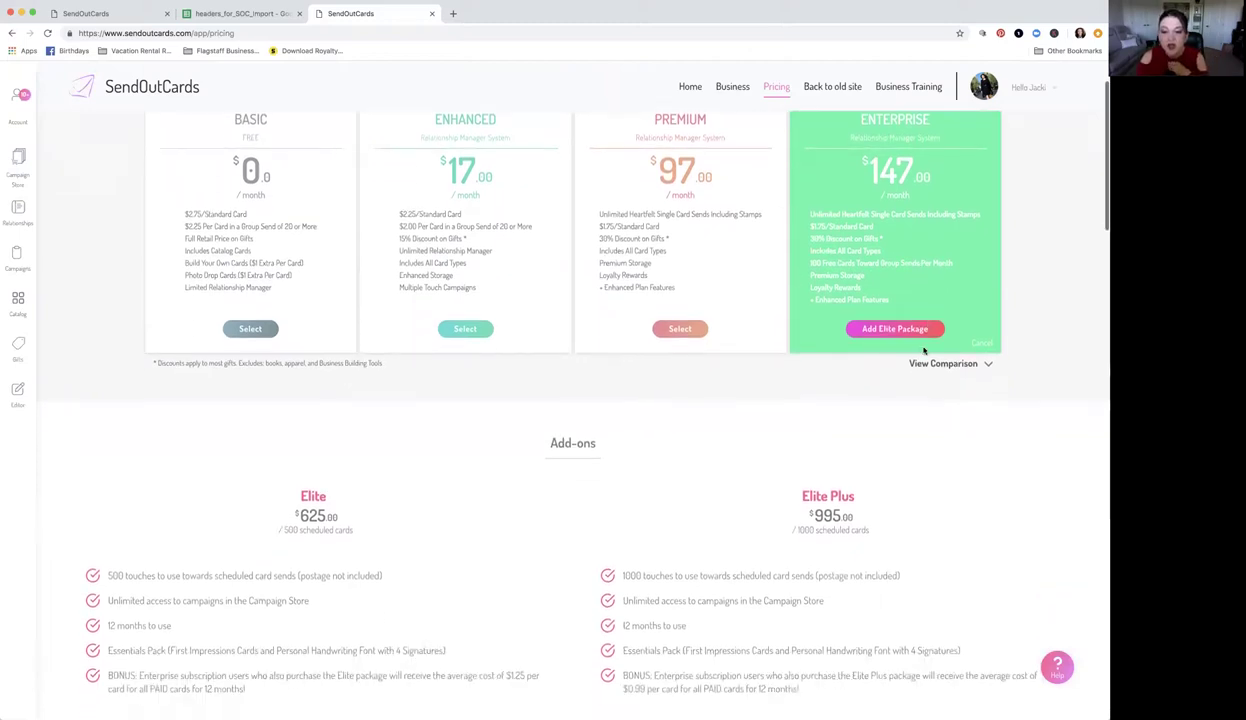
pyautogui.scroll(-1, 931, 431)
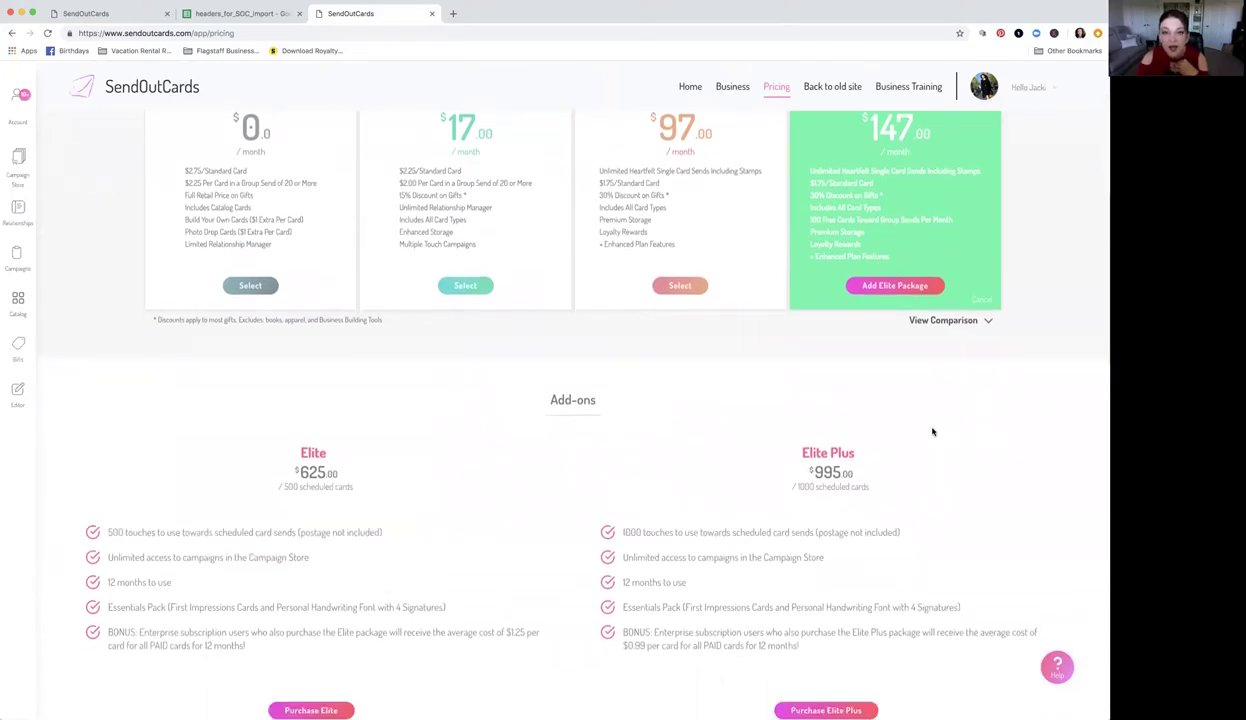
pyautogui.scroll(-1, 932, 431)
pyautogui.scroll(3, 932, 431)
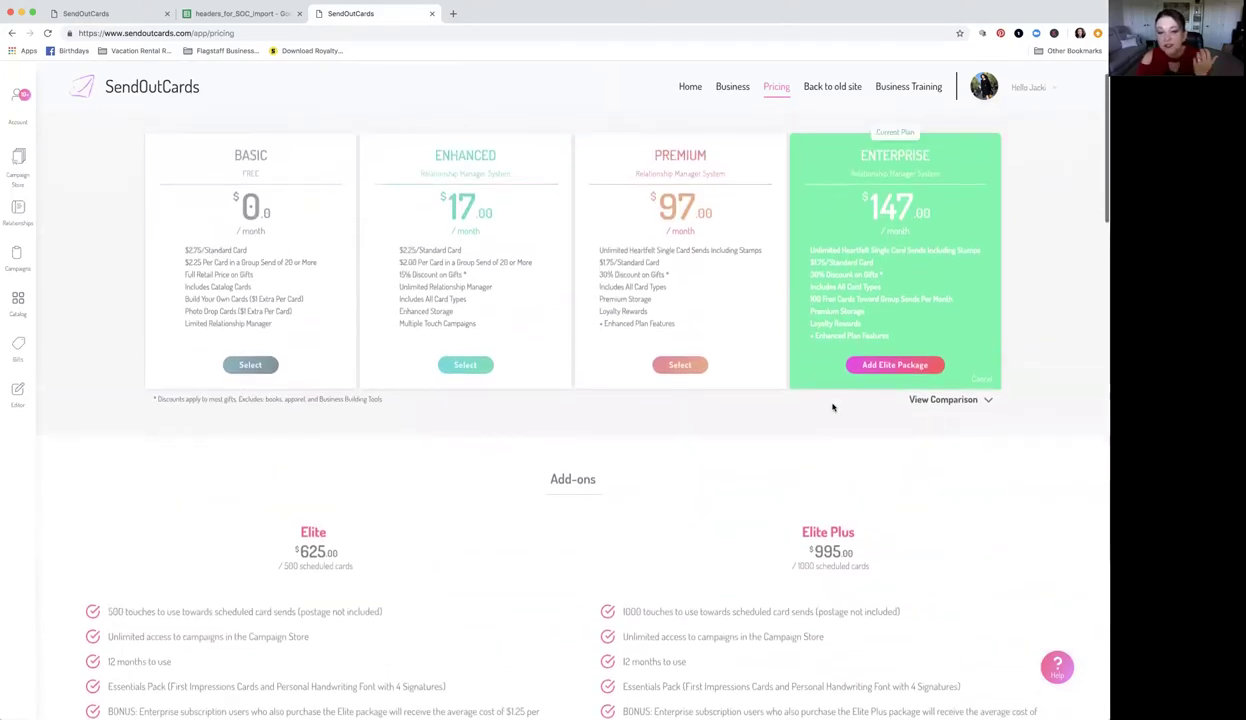
pyautogui.scroll(-1, 681, 284)
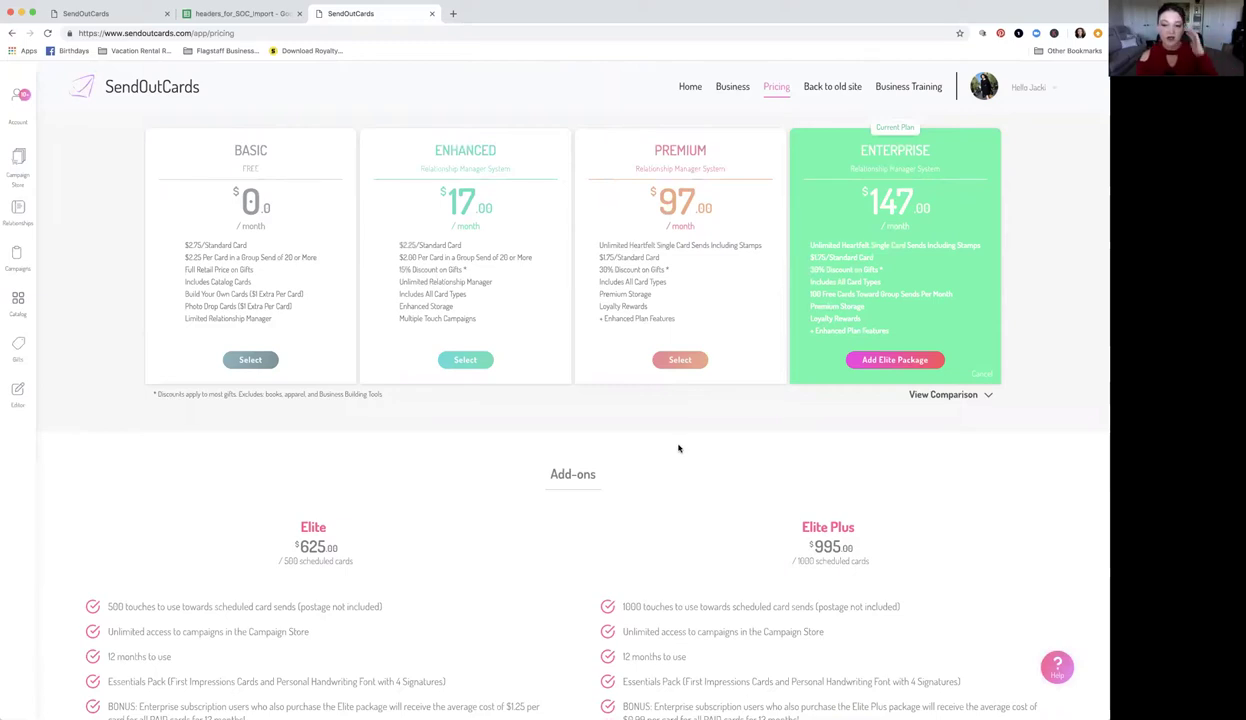
# Step: Examine the Elite and Elite Plus add-on packages, their details and the three ways to send cards
pyautogui.scroll(-1, 678, 448)
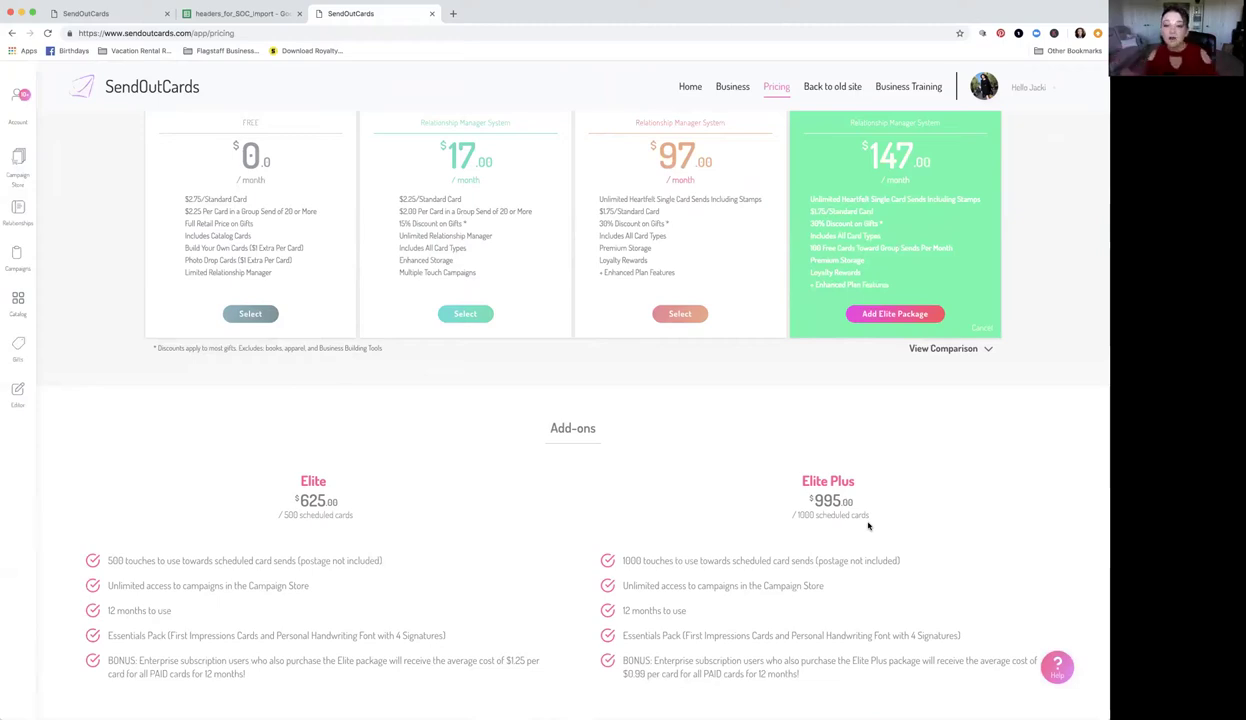
pyautogui.scroll(-2, 793, 535)
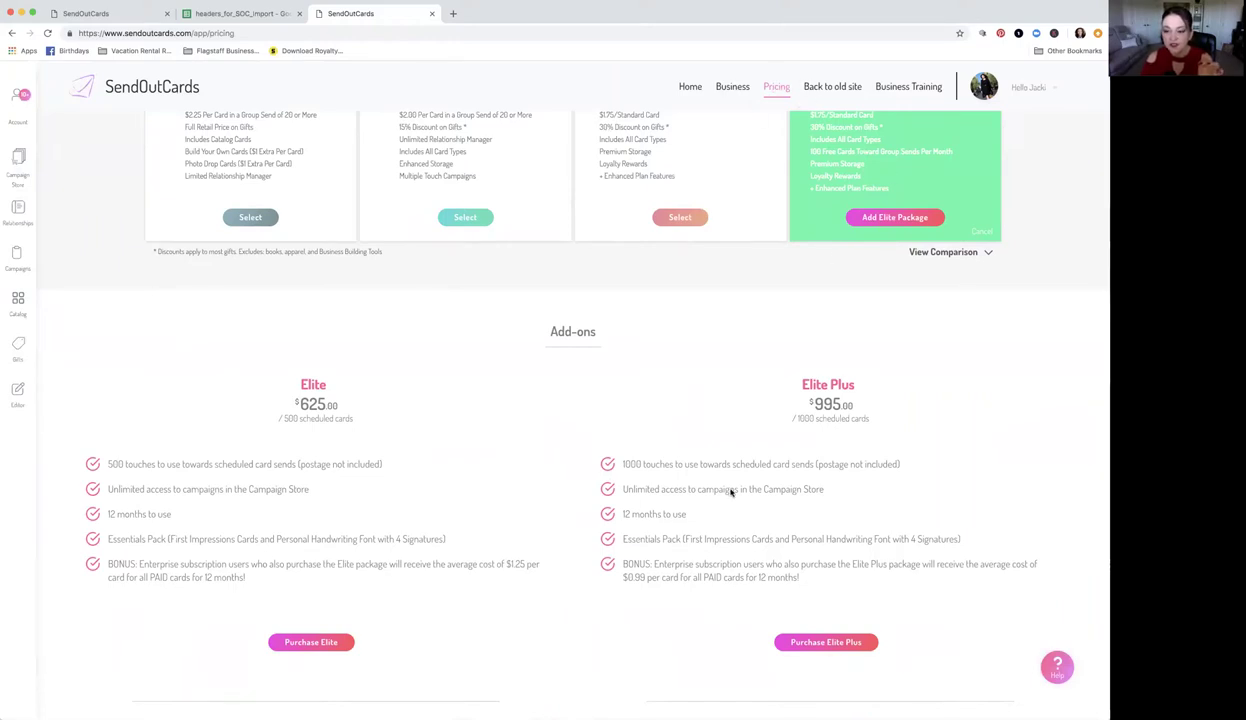
pyautogui.scroll(-1, 715, 512)
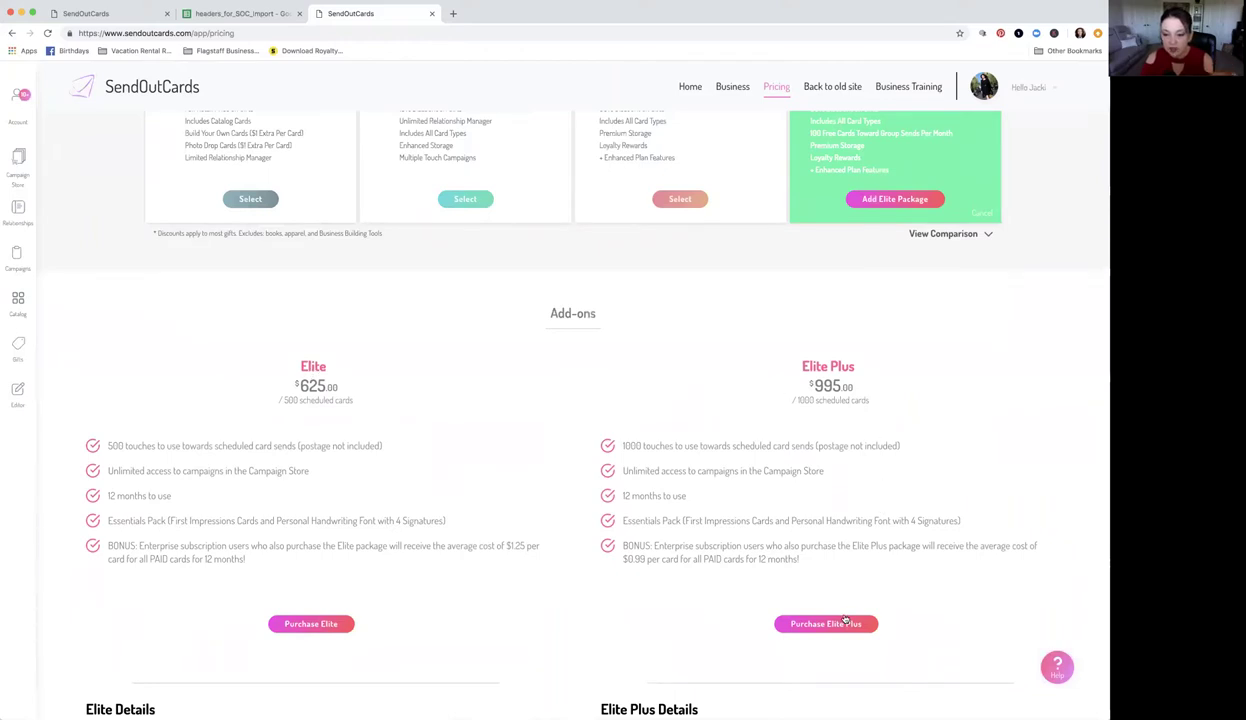
pyautogui.scroll(-1, 800, 595)
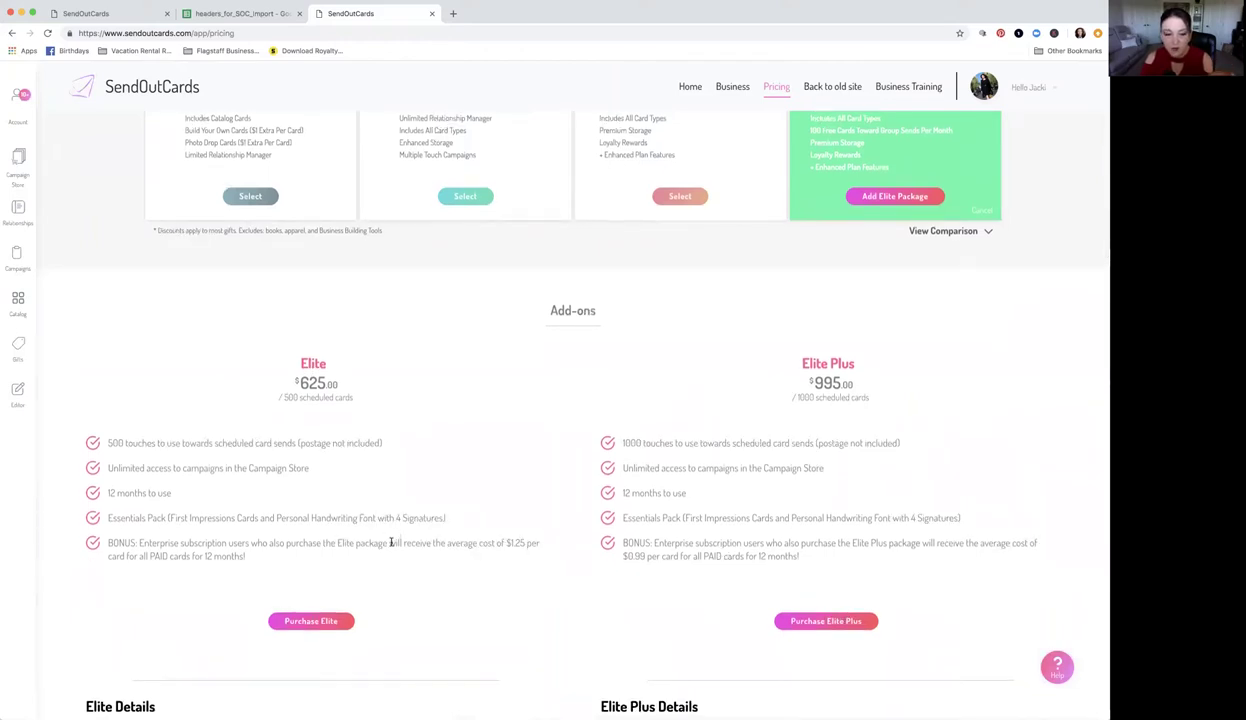
pyautogui.scroll(1, 749, 543)
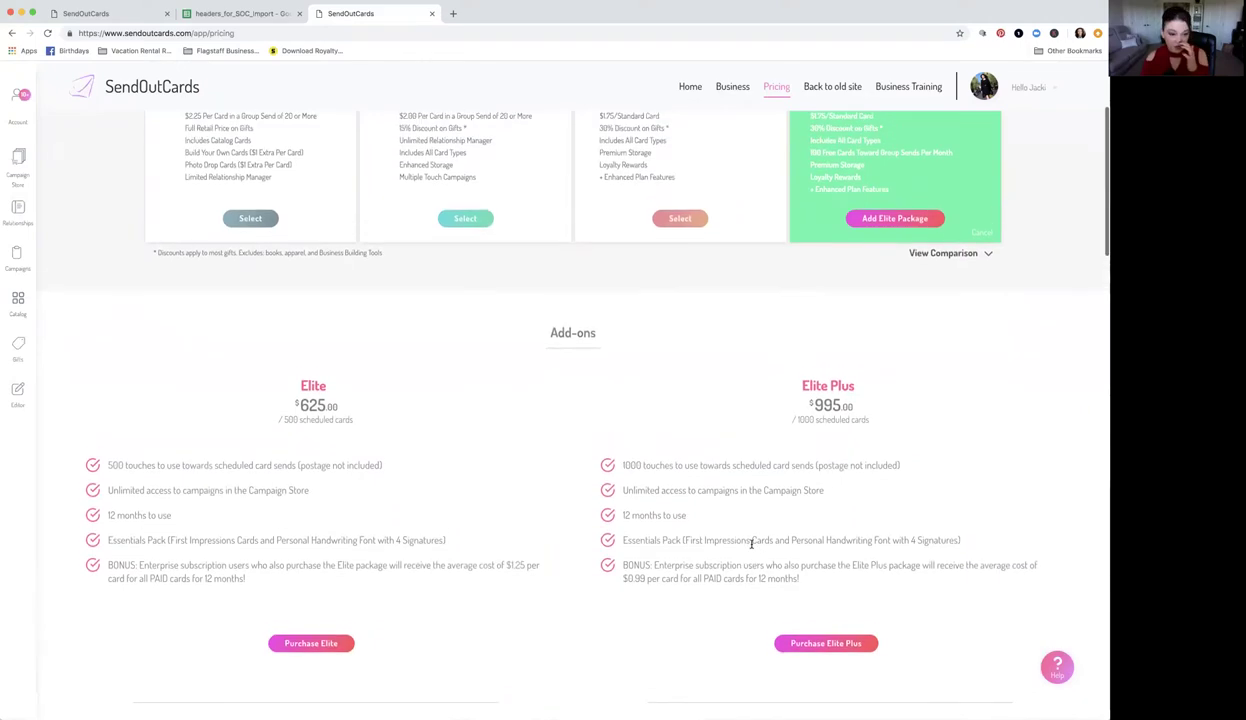
pyautogui.scroll(1, 690, 543)
pyautogui.scroll(1, 615, 532)
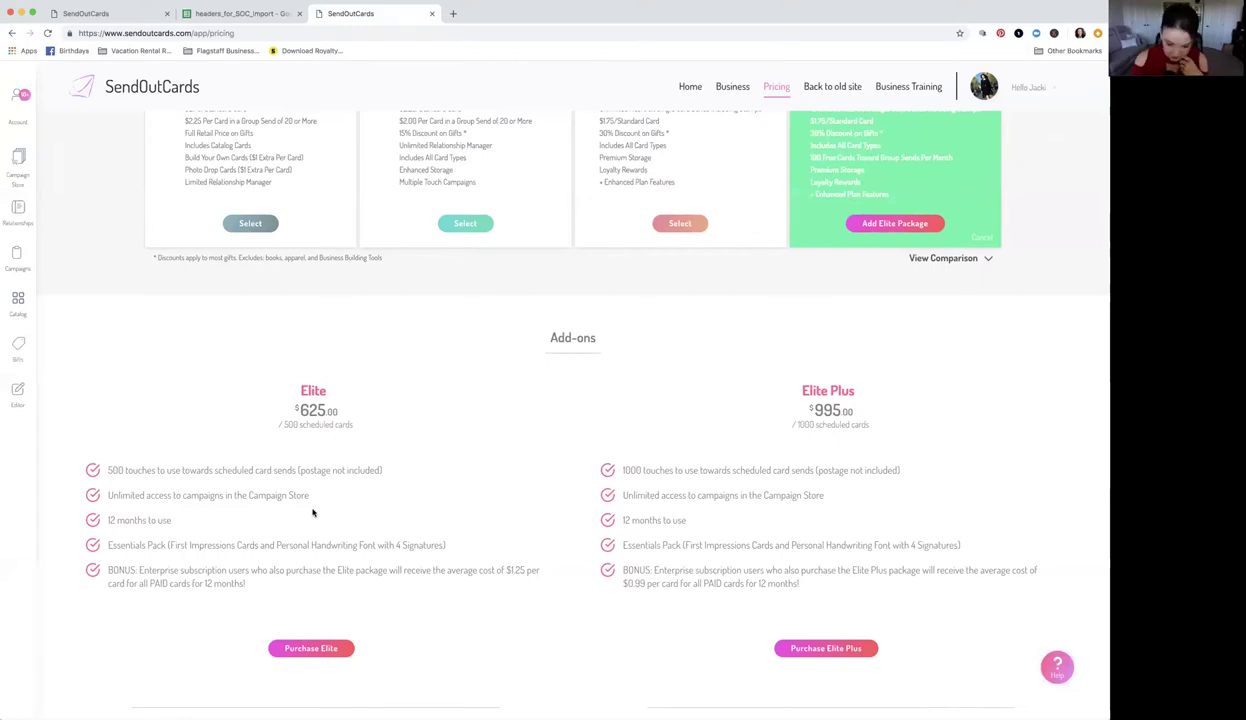
pyautogui.scroll(-5, 333, 504)
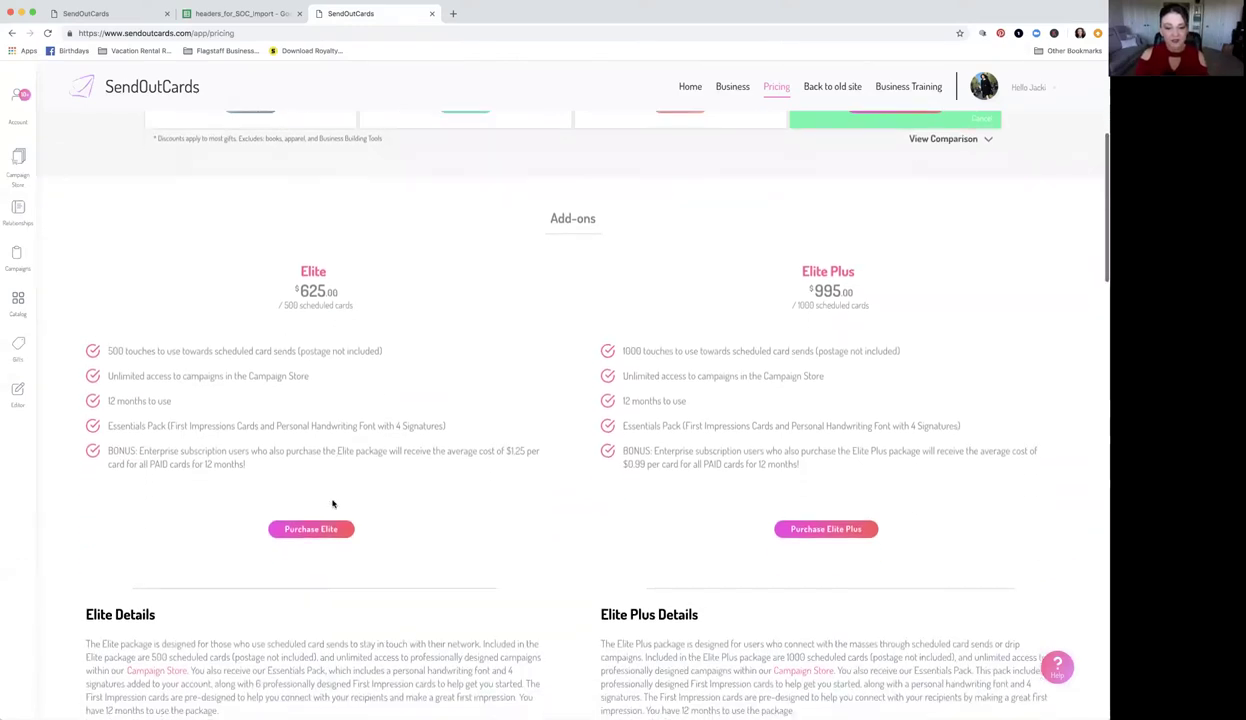
pyautogui.scroll(-3, 333, 504)
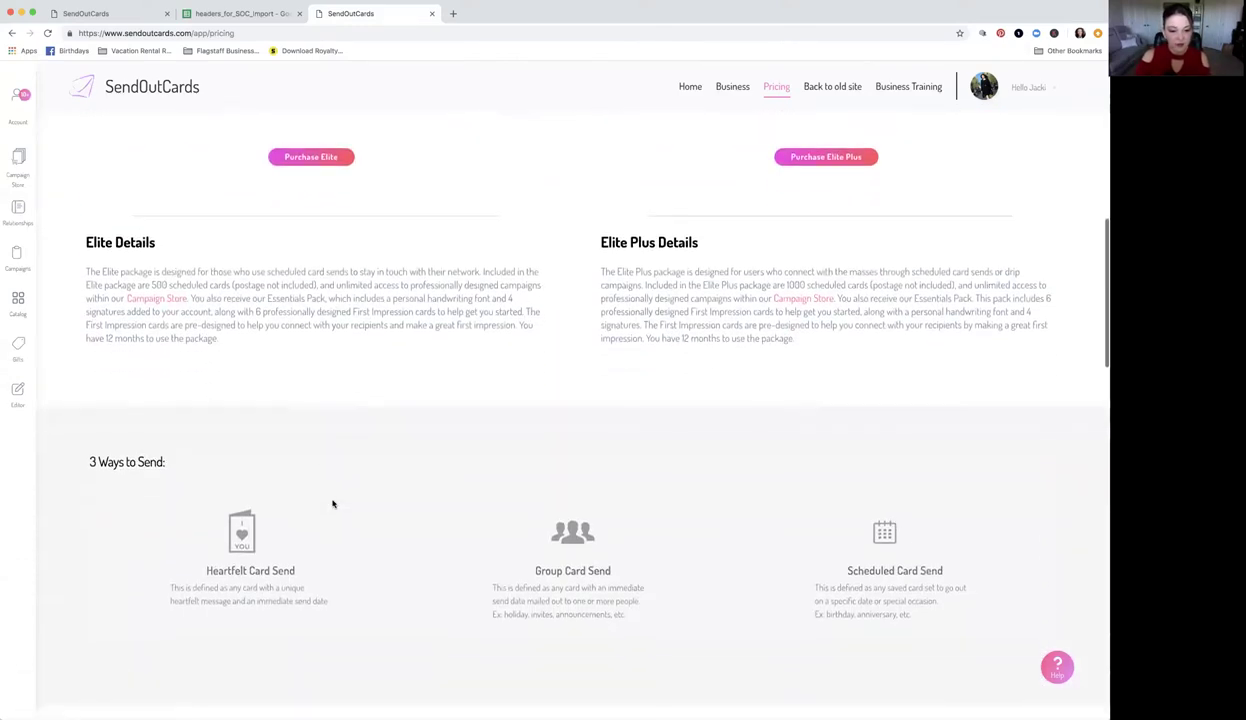
pyautogui.scroll(5, 333, 504)
pyautogui.scroll(10, 333, 504)
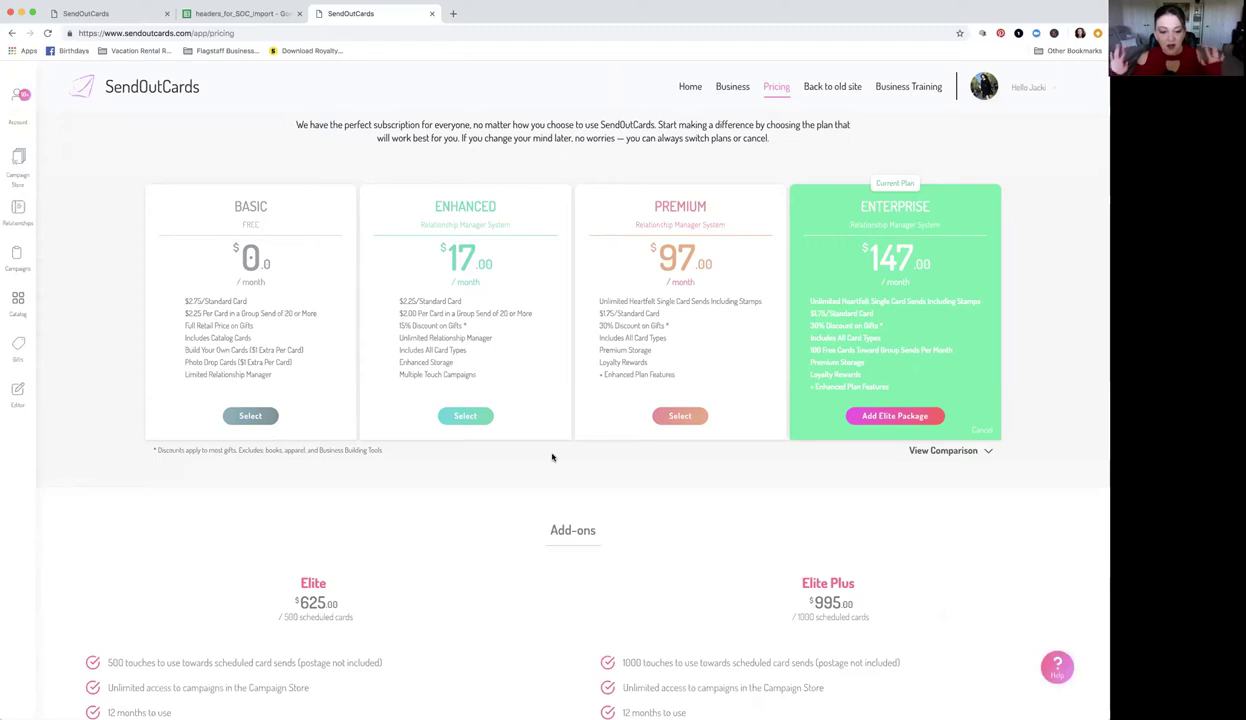
# Step: Compare the four subscription plans with the Elite and Elite Plus add-on packages on the pricing page
pyautogui.scroll(-1, 563, 446)
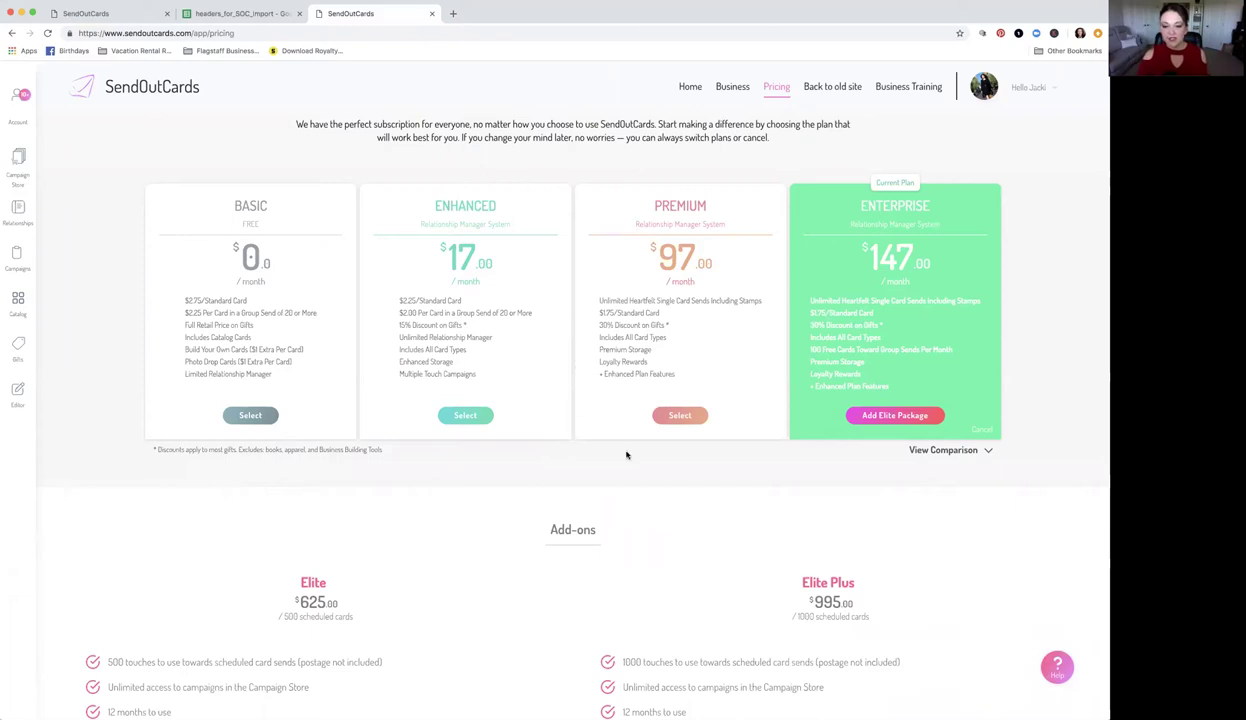
pyautogui.scroll(-5, 673, 545)
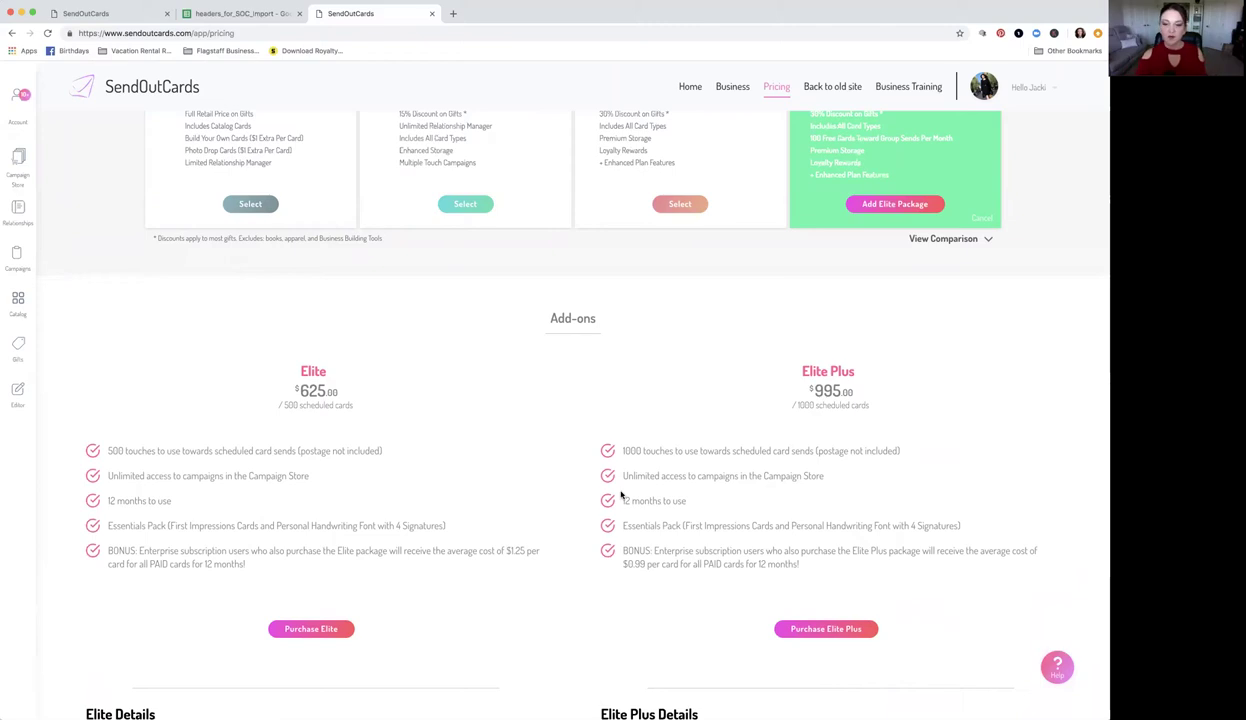
pyautogui.scroll(3, 687, 388)
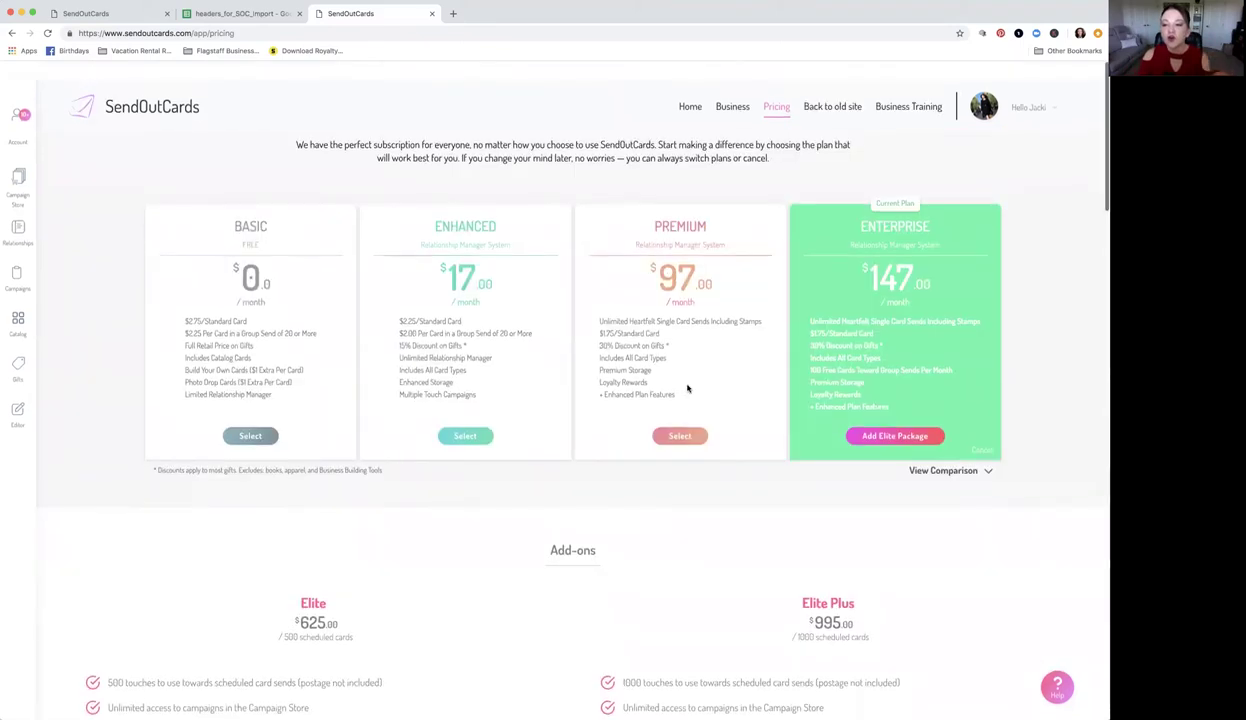
pyautogui.scroll(-1, 687, 388)
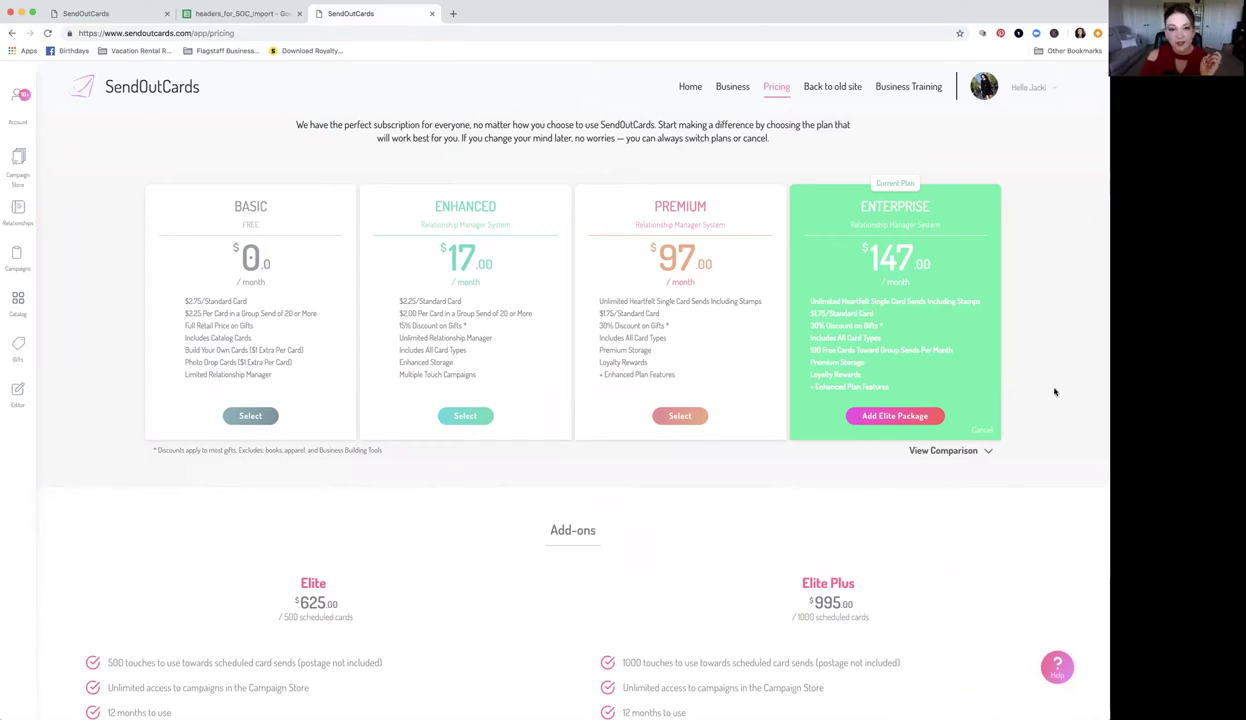
pyautogui.scroll(-5, 1055, 392)
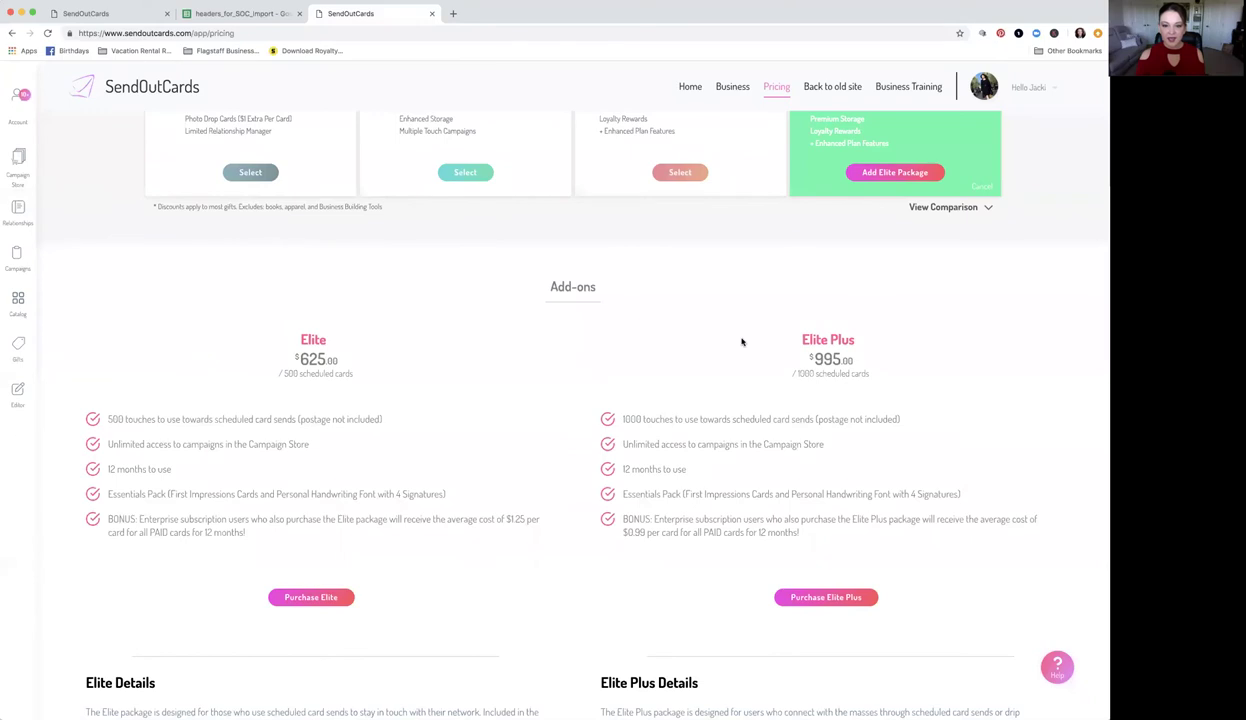
pyautogui.scroll(2, 742, 342)
pyautogui.scroll(3, 742, 342)
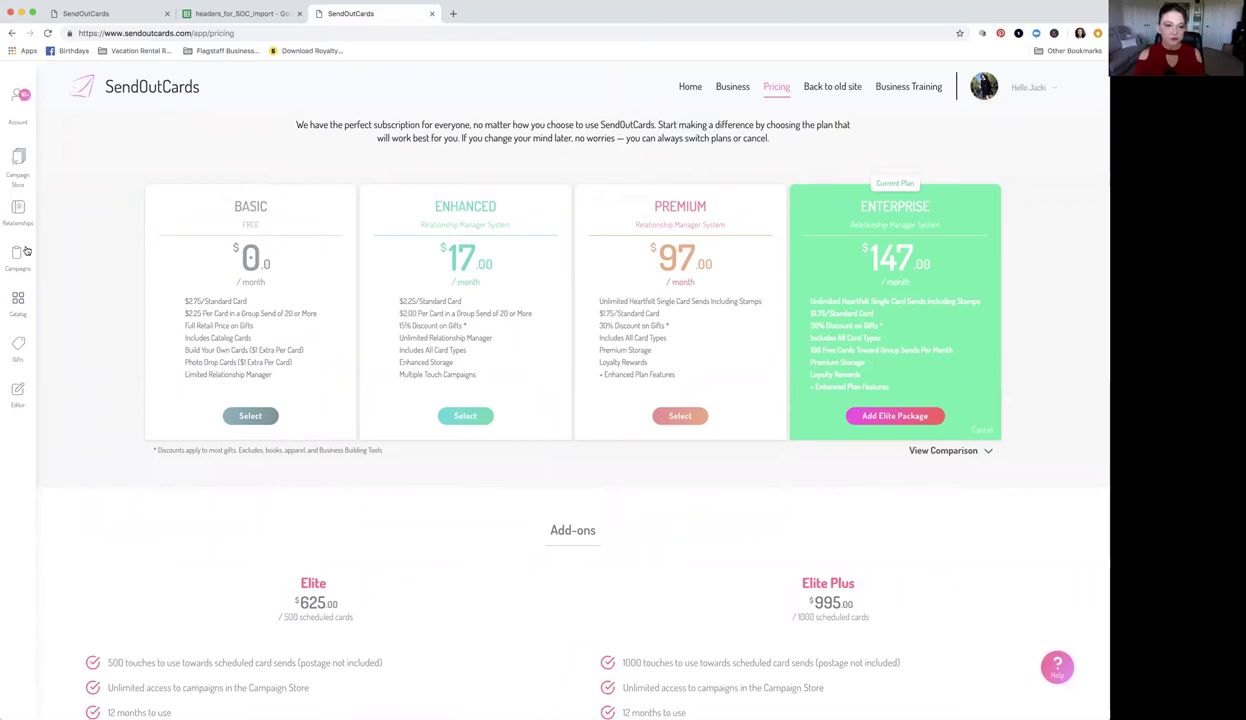
# Step: Open the Holiday 2018 Family and Friends campaign and set the Holidays card's send delay to Send Immediately
pyautogui.click(18, 262)
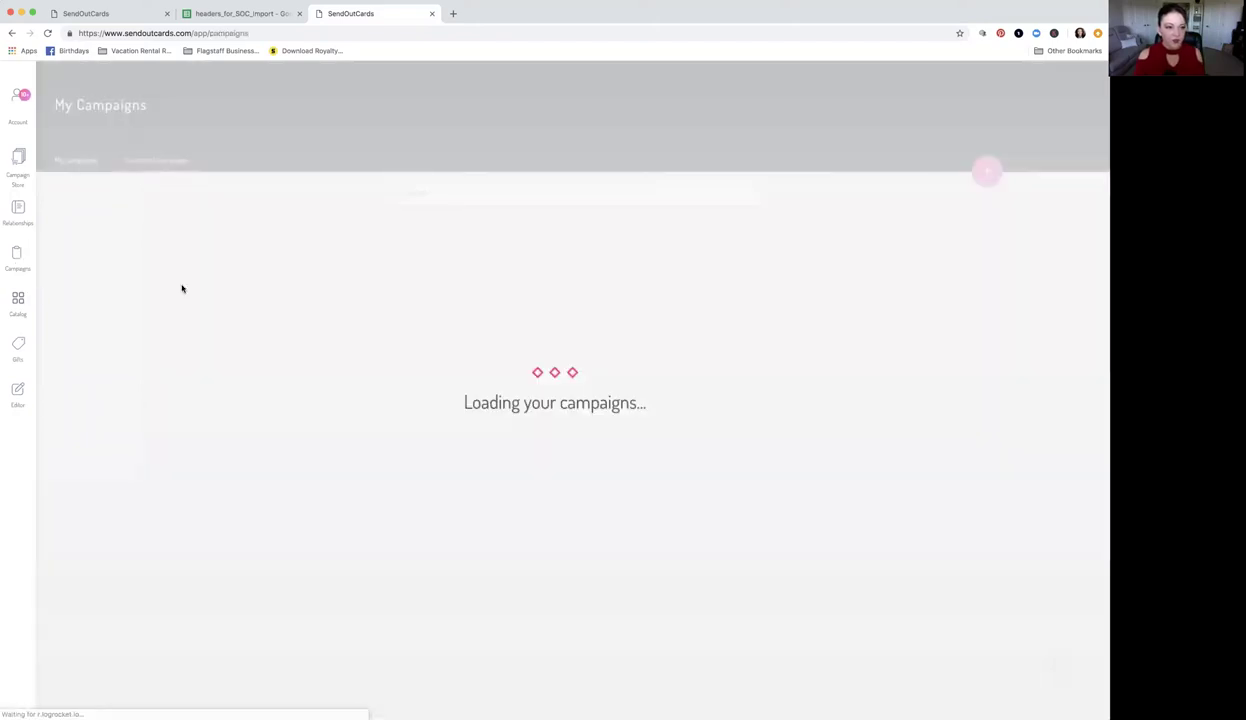
pyautogui.click(72, 161)
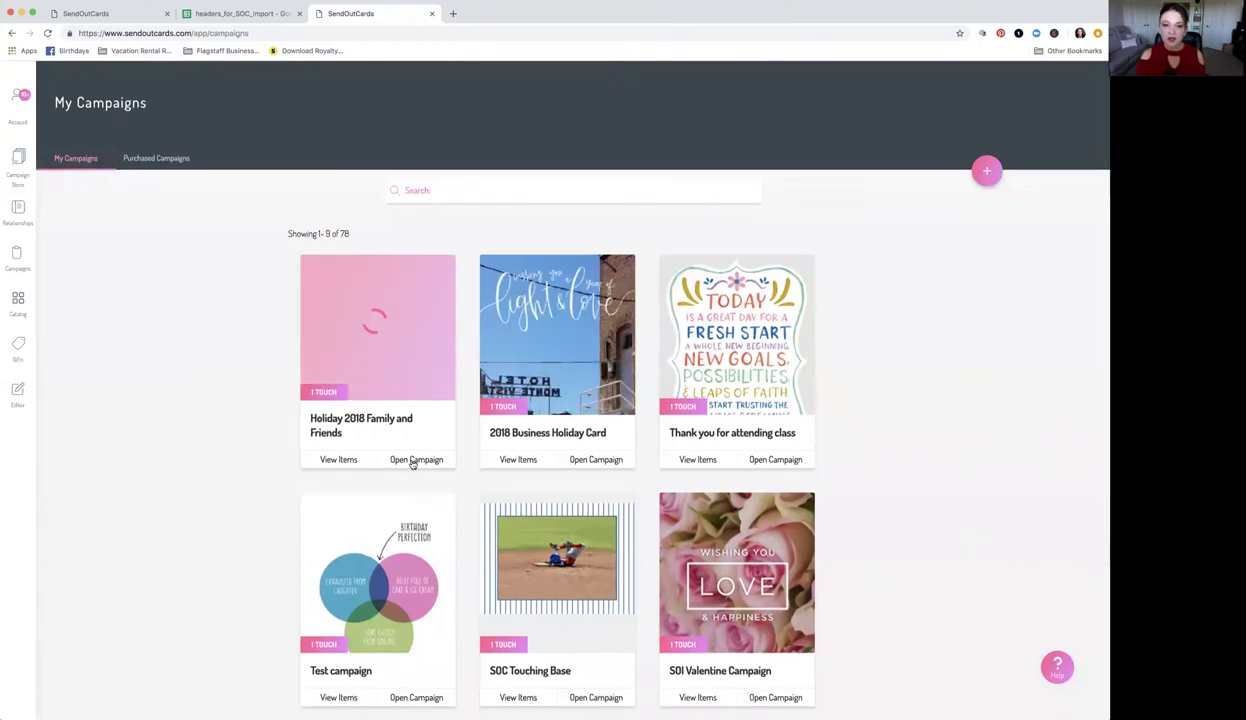
pyautogui.click(413, 460)
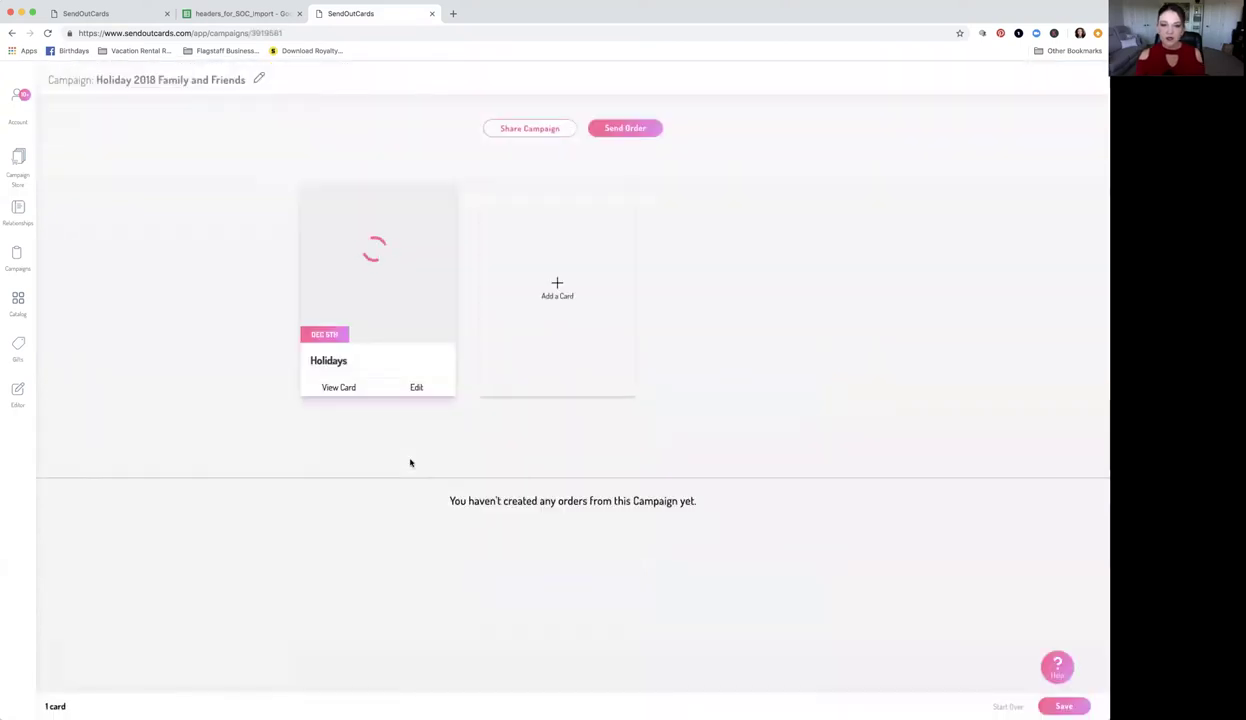
pyautogui.click(416, 387)
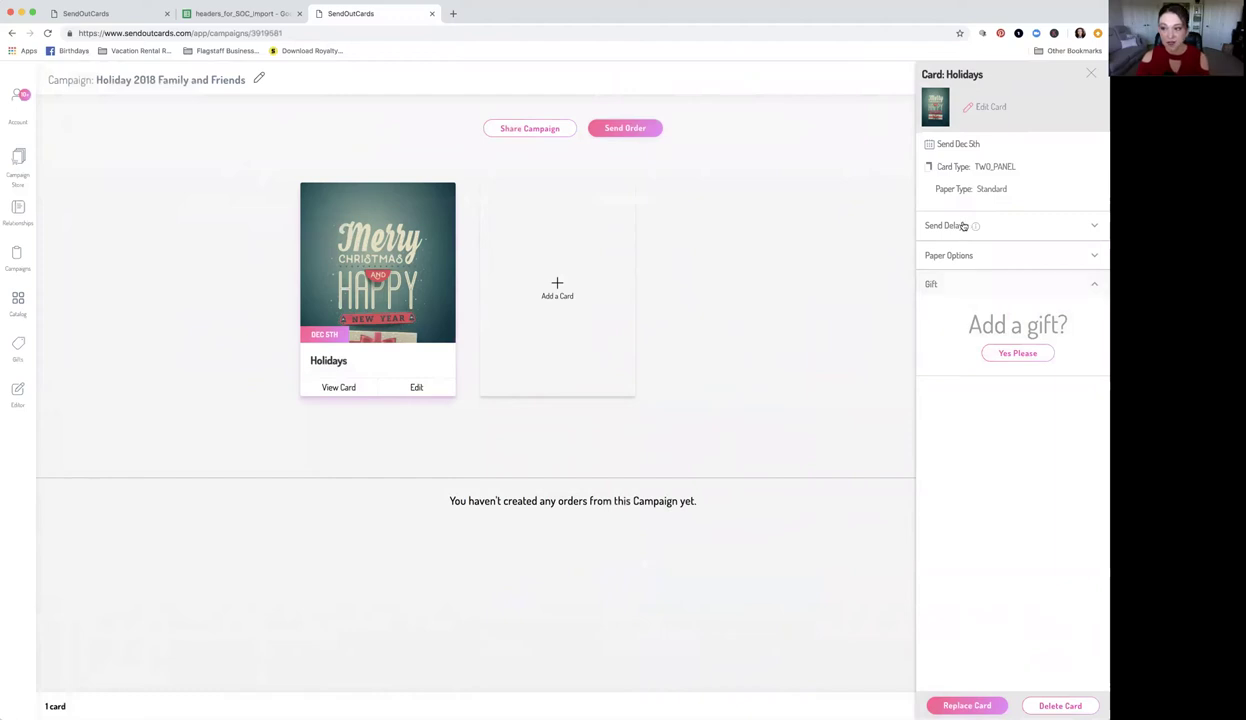
pyautogui.click(1055, 226)
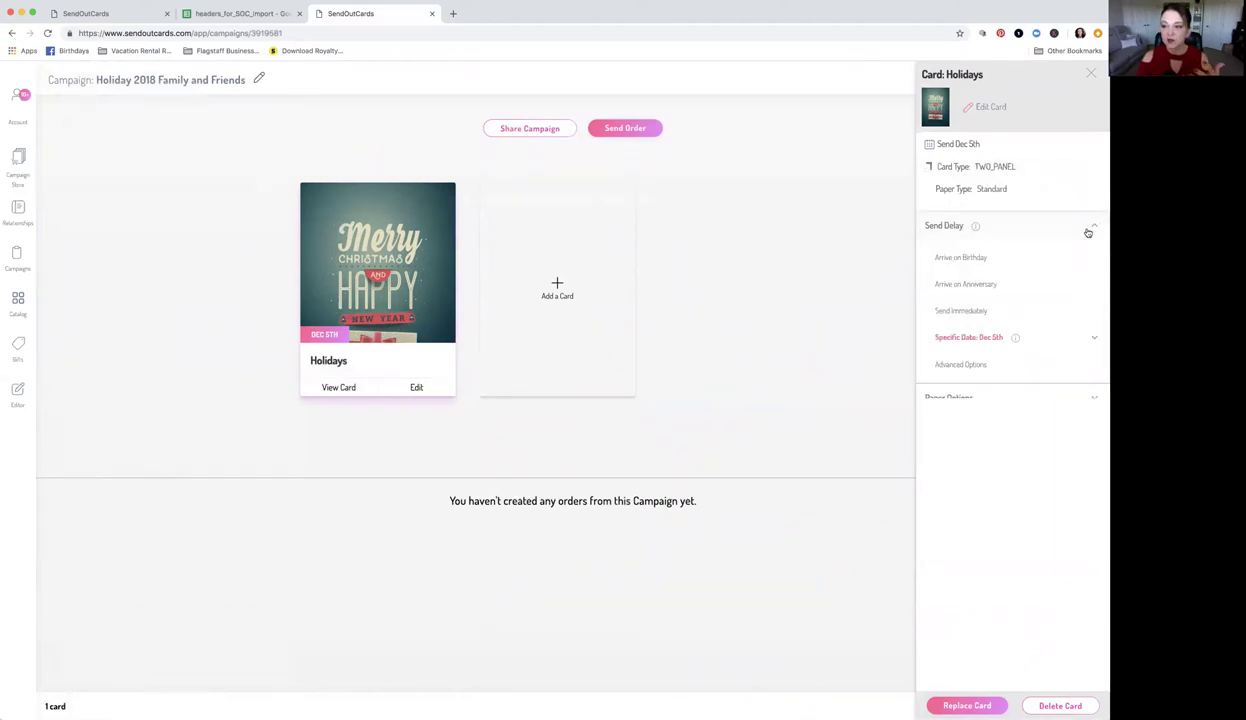
pyautogui.click(982, 311)
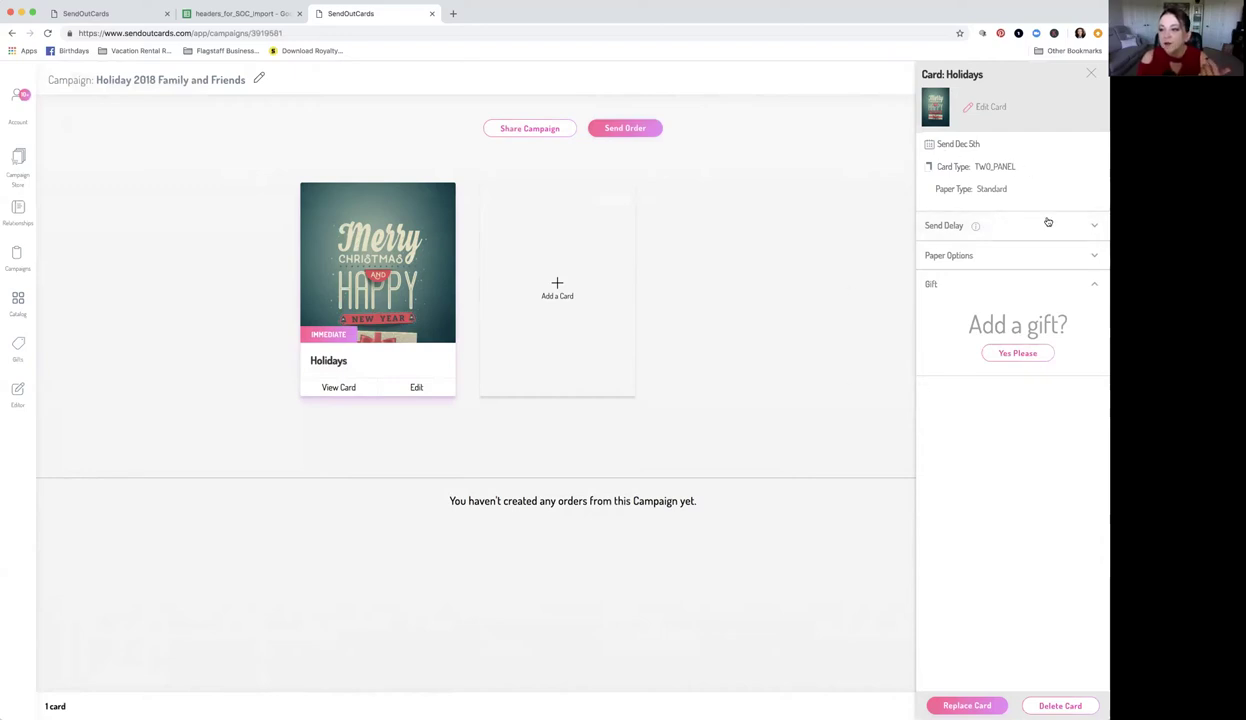
# Step: Open the Holidays card's inside message for editing, try adding "xoxo" after the closing line, and remove it
pyautogui.click(989, 104)
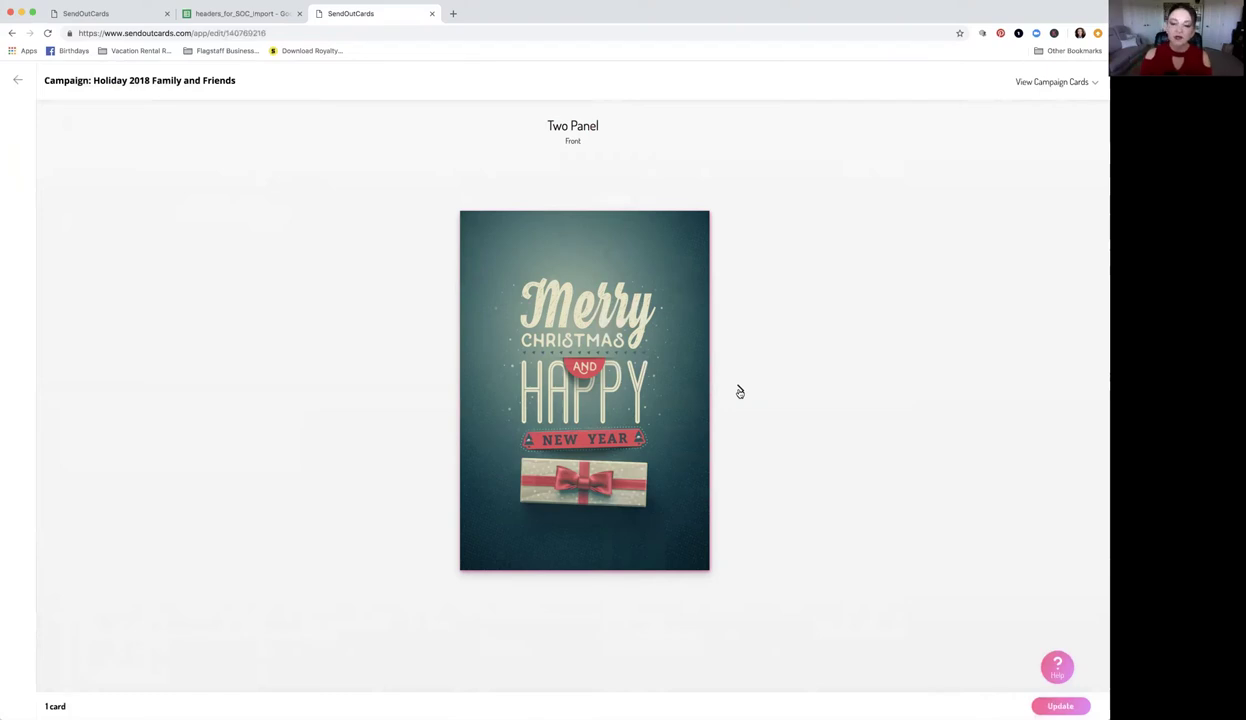
pyautogui.click(740, 392)
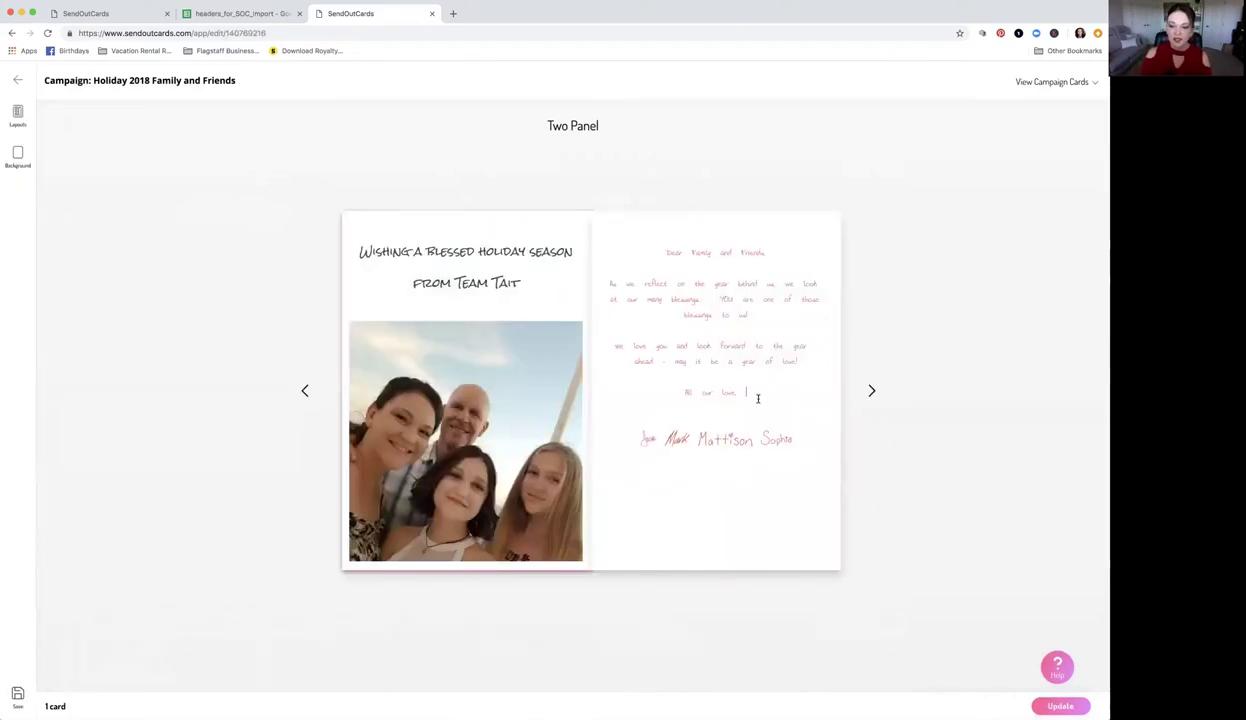
pyautogui.write('xoxo')
pyautogui.press('BackSpace')
pyautogui.press('BackSpace')
pyautogui.press('BackSpace')
pyautogui.press('BackSpace')
pyautogui.write('d')
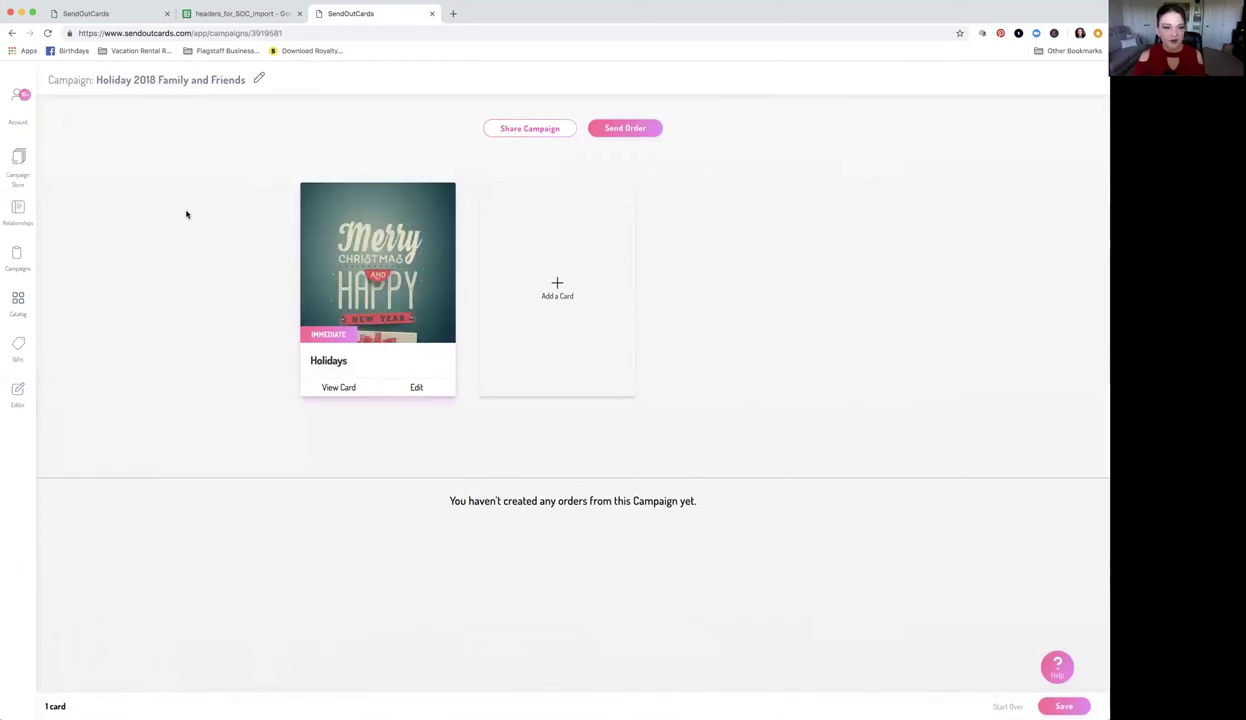
# Step: Preview the front, inside and back panels of the Holiday 2018 Family and Friends campaign card, and close the preview
pyautogui.click(16, 255)
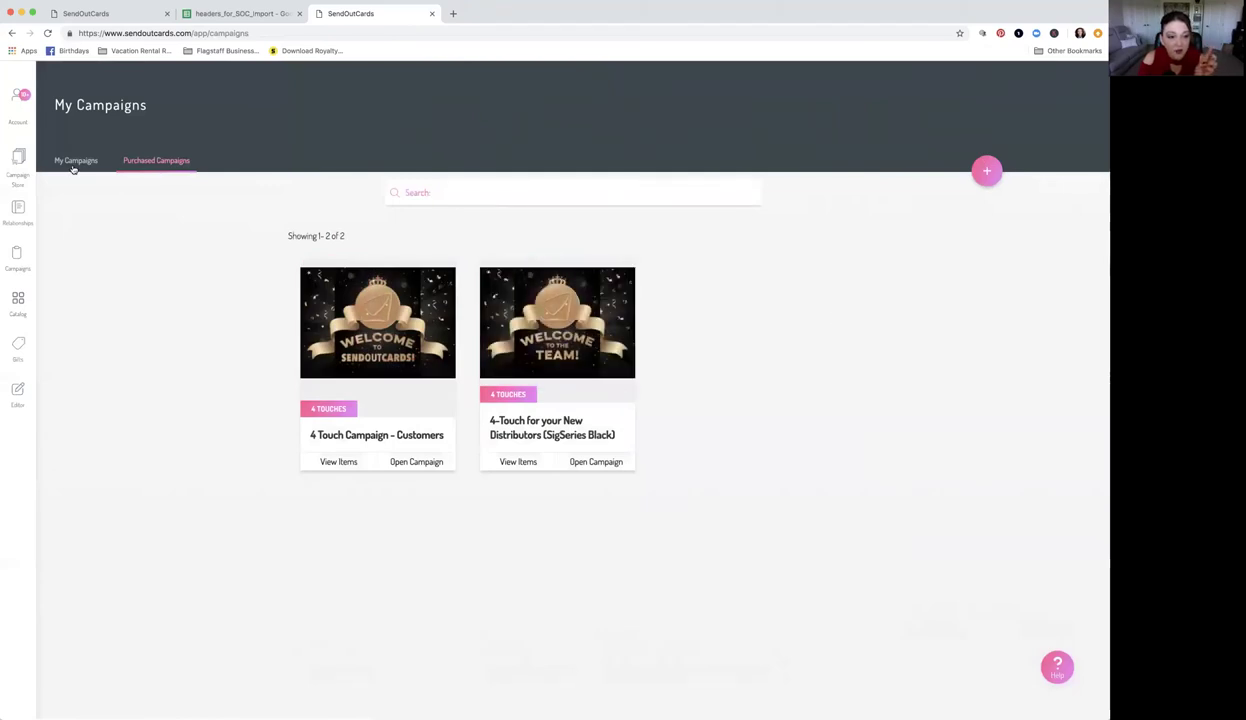
pyautogui.click(73, 163)
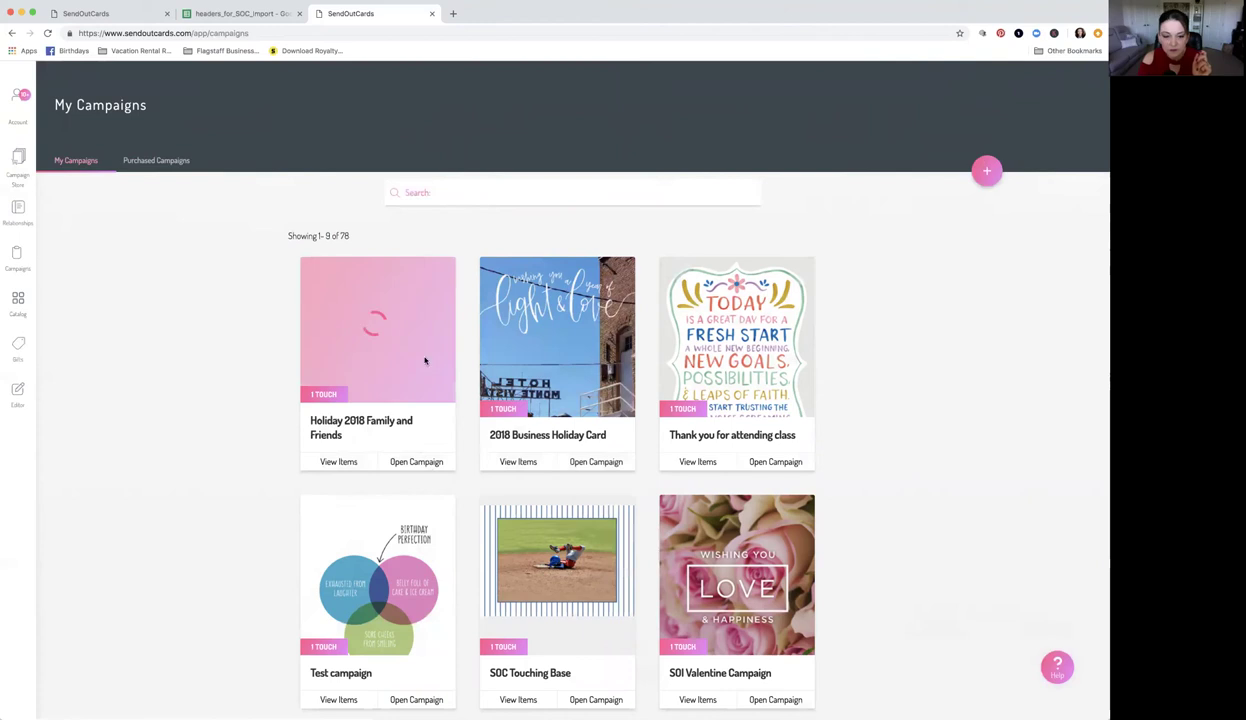
pyautogui.click(337, 461)
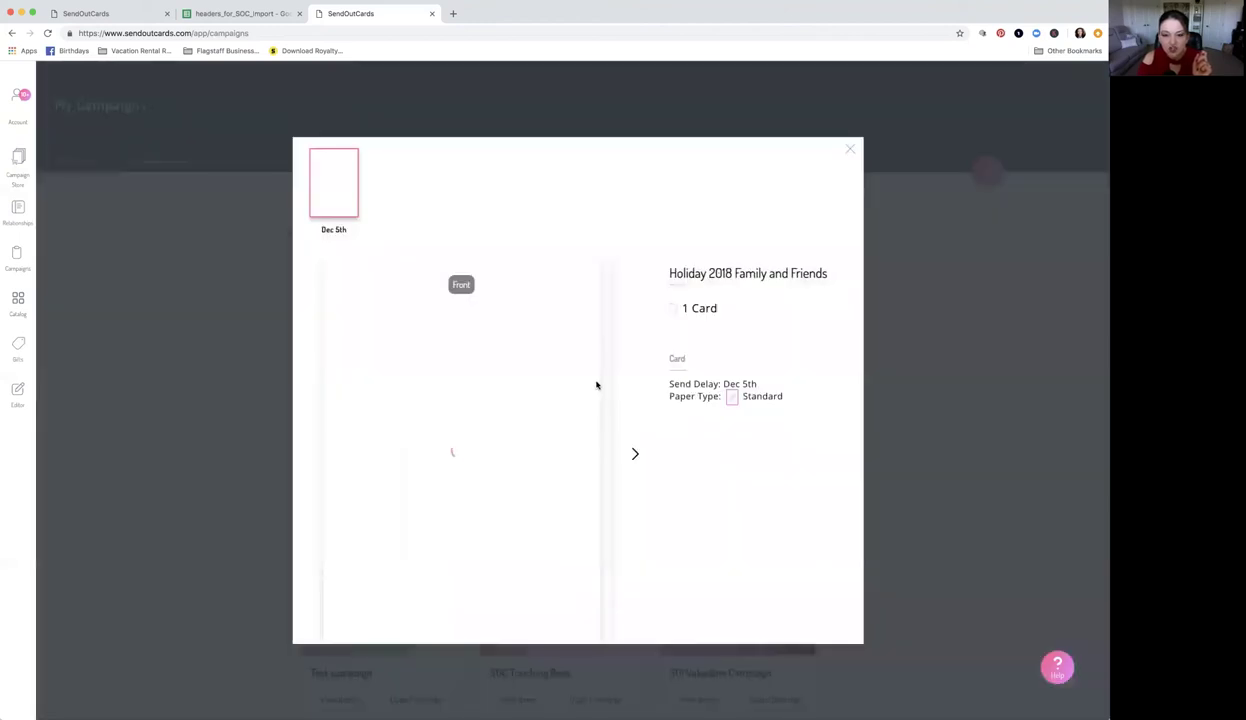
pyautogui.click(636, 455)
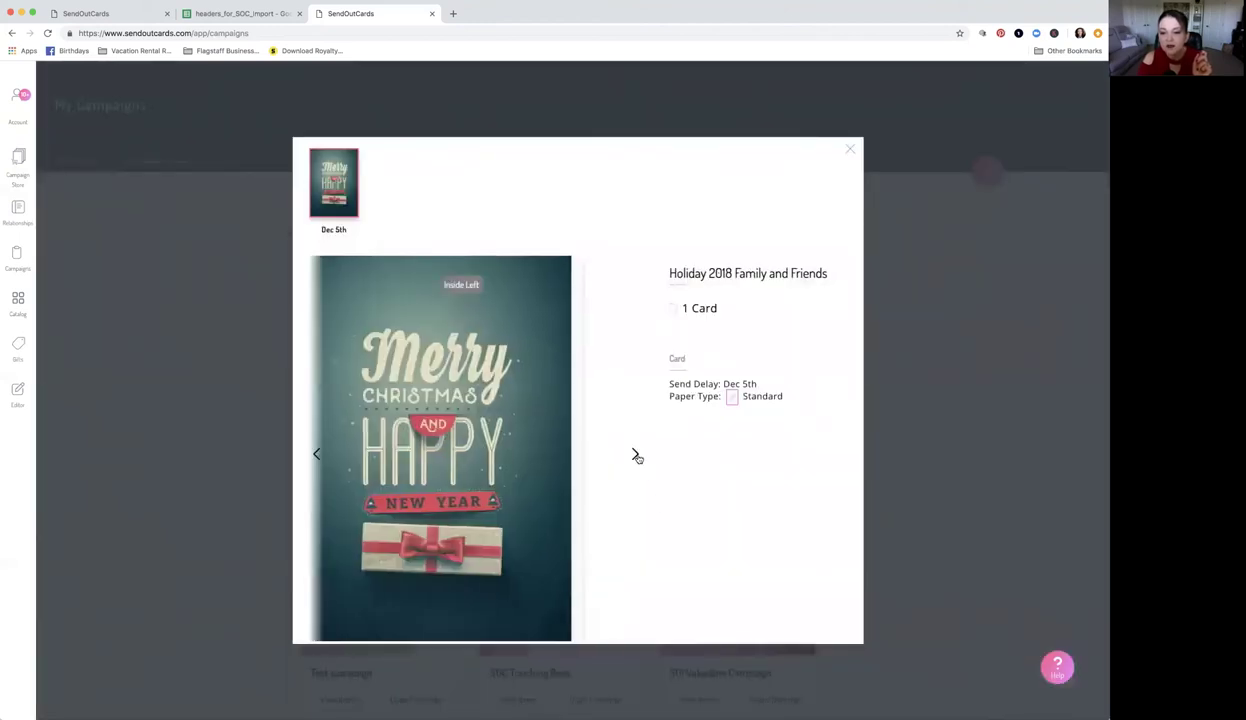
pyautogui.click(636, 455)
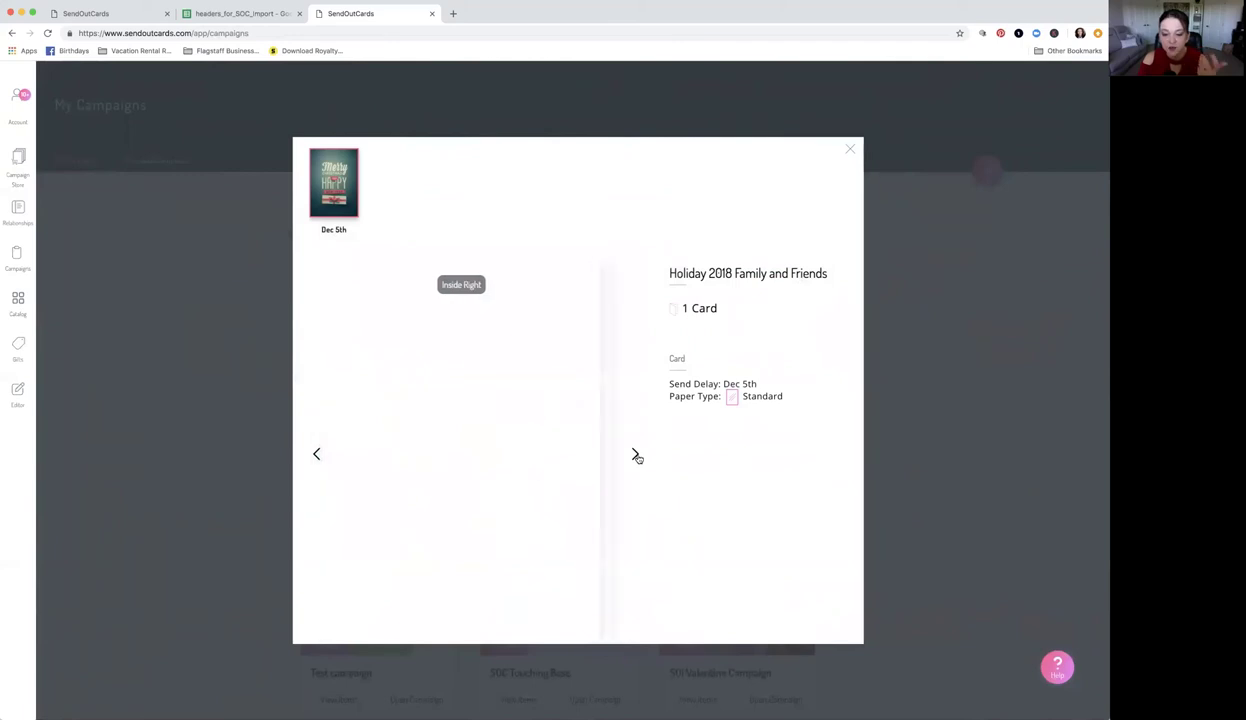
pyautogui.click(636, 455)
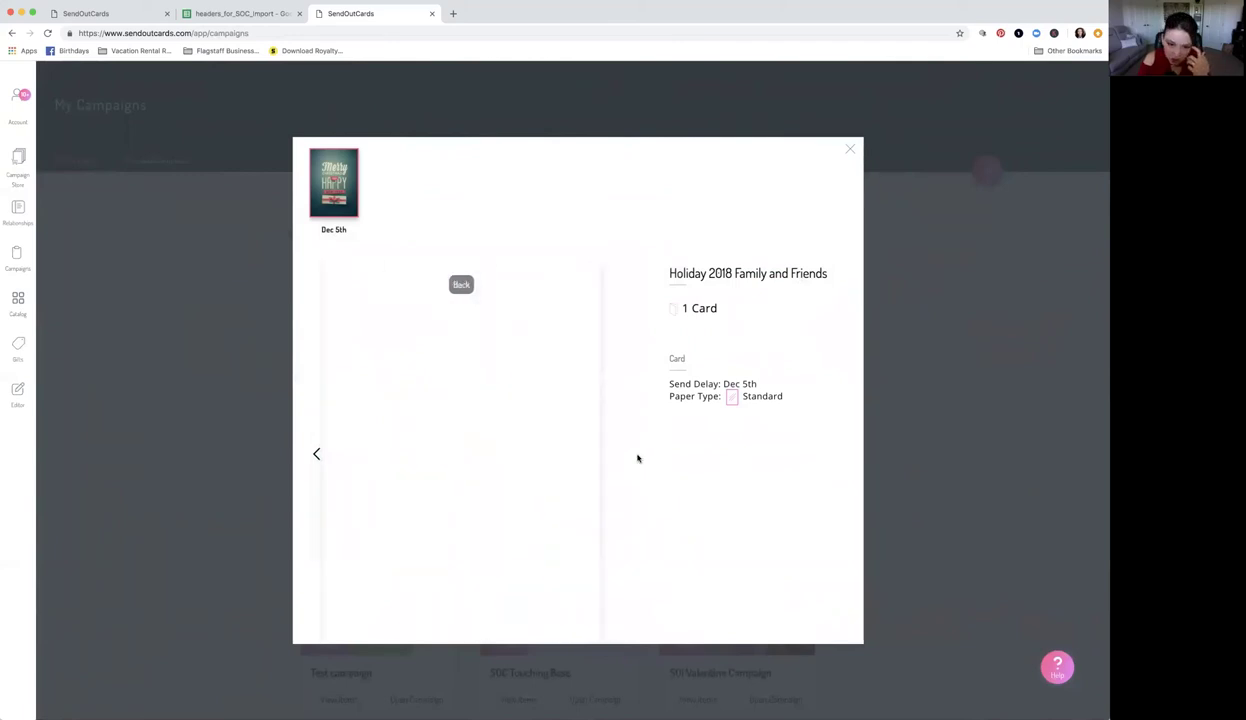
pyautogui.click(317, 455)
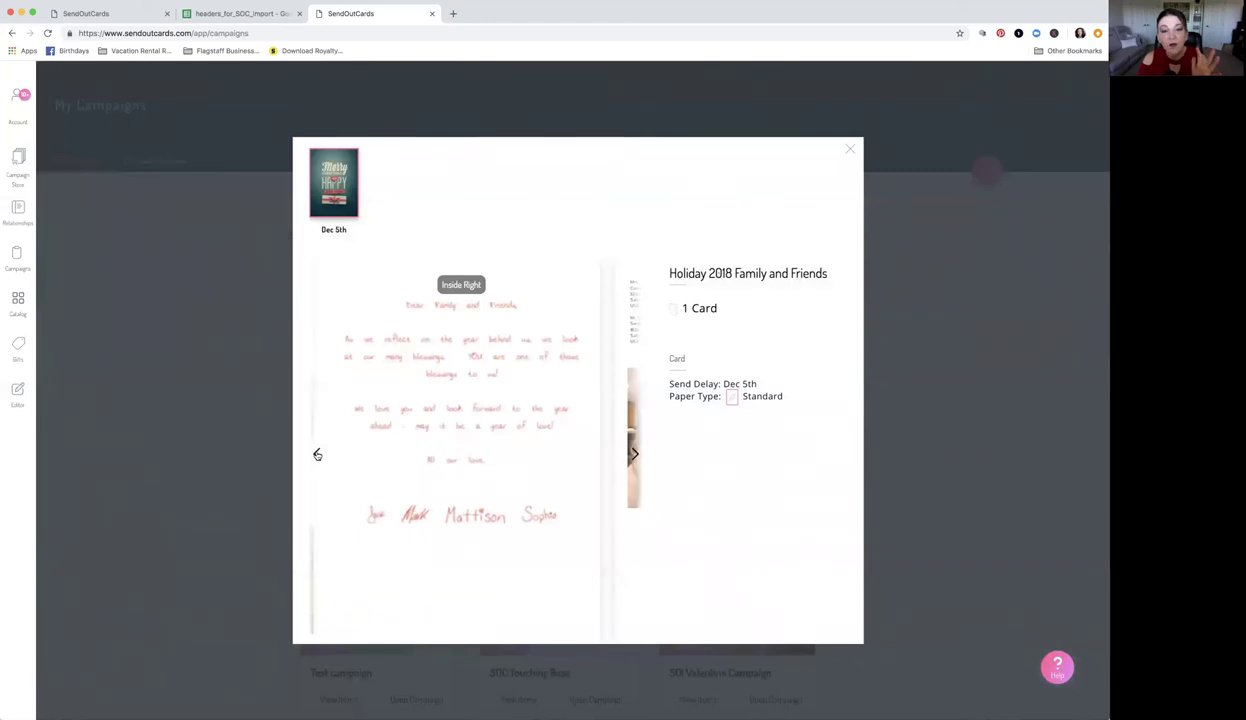
pyautogui.click(849, 149)
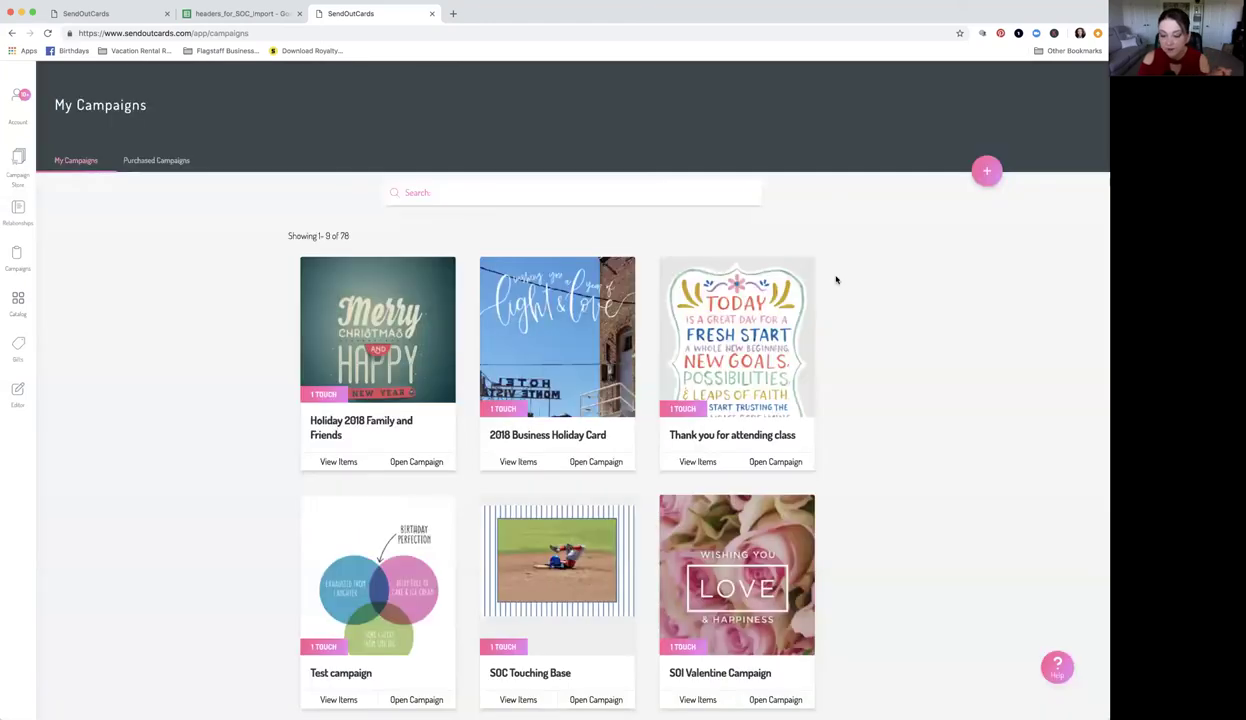
# Step: Open the contact groups list and check which additional group actions are available
pyautogui.click(19, 211)
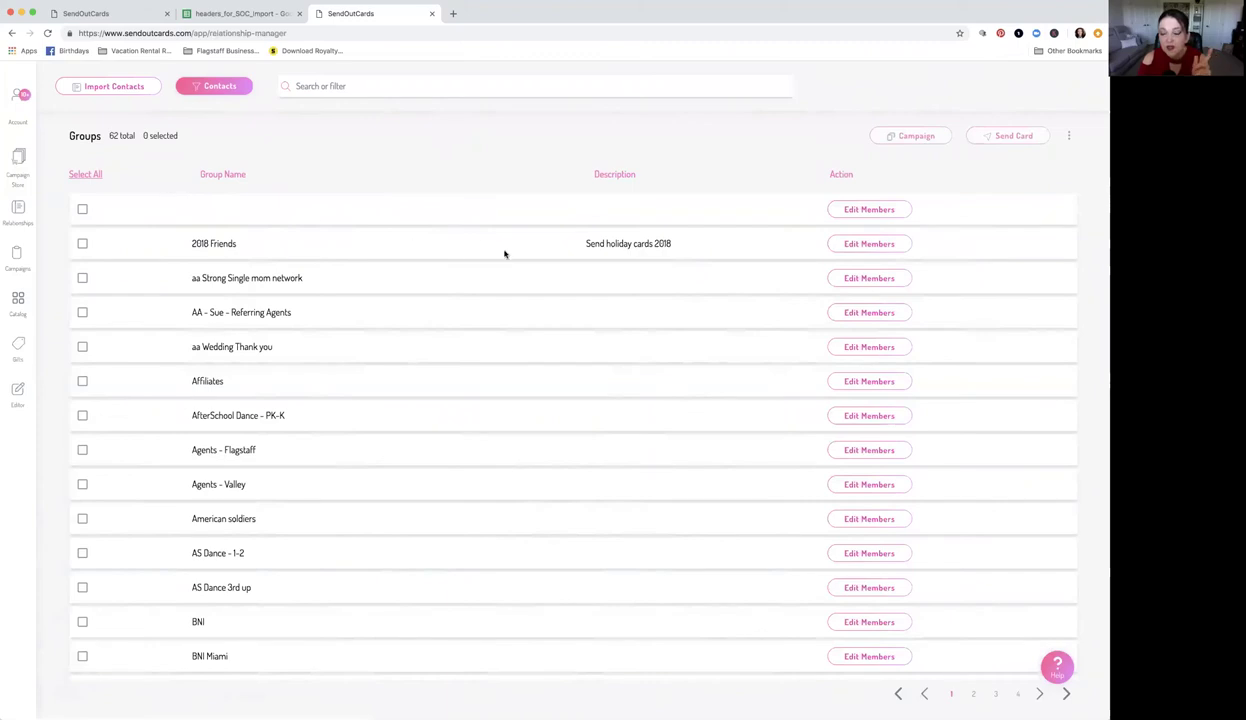
pyautogui.click(1069, 136)
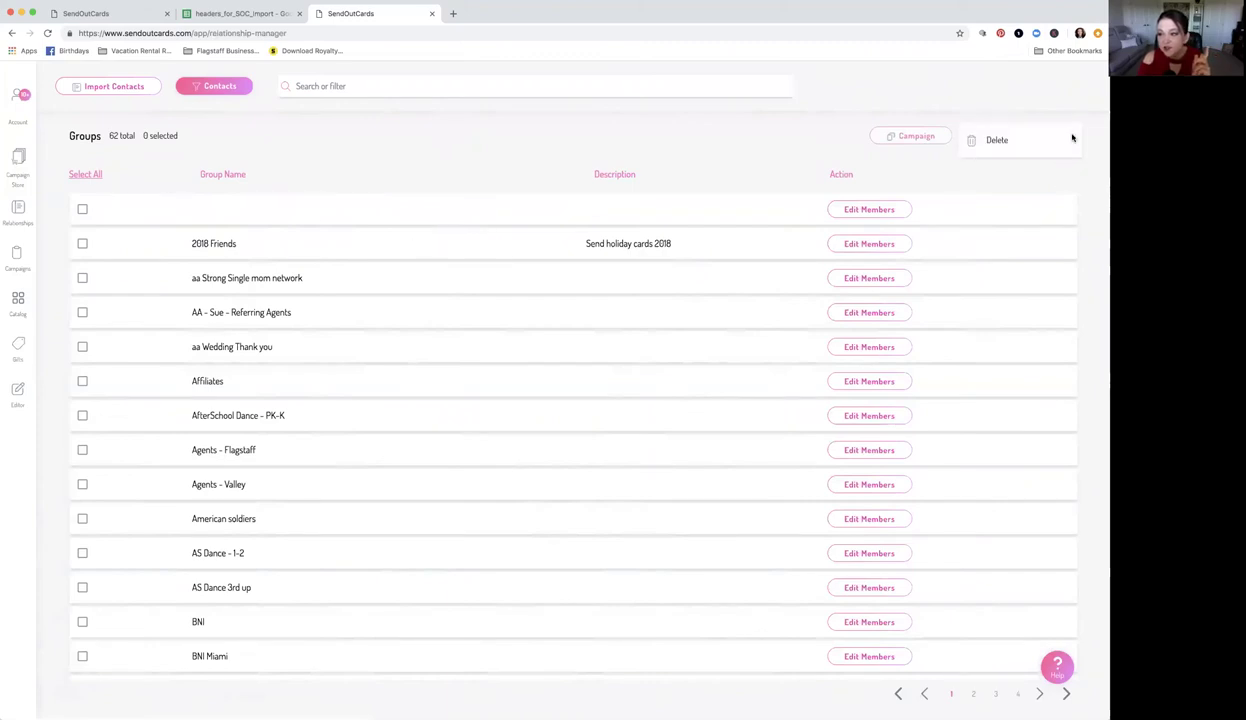
pyautogui.click(764, 154)
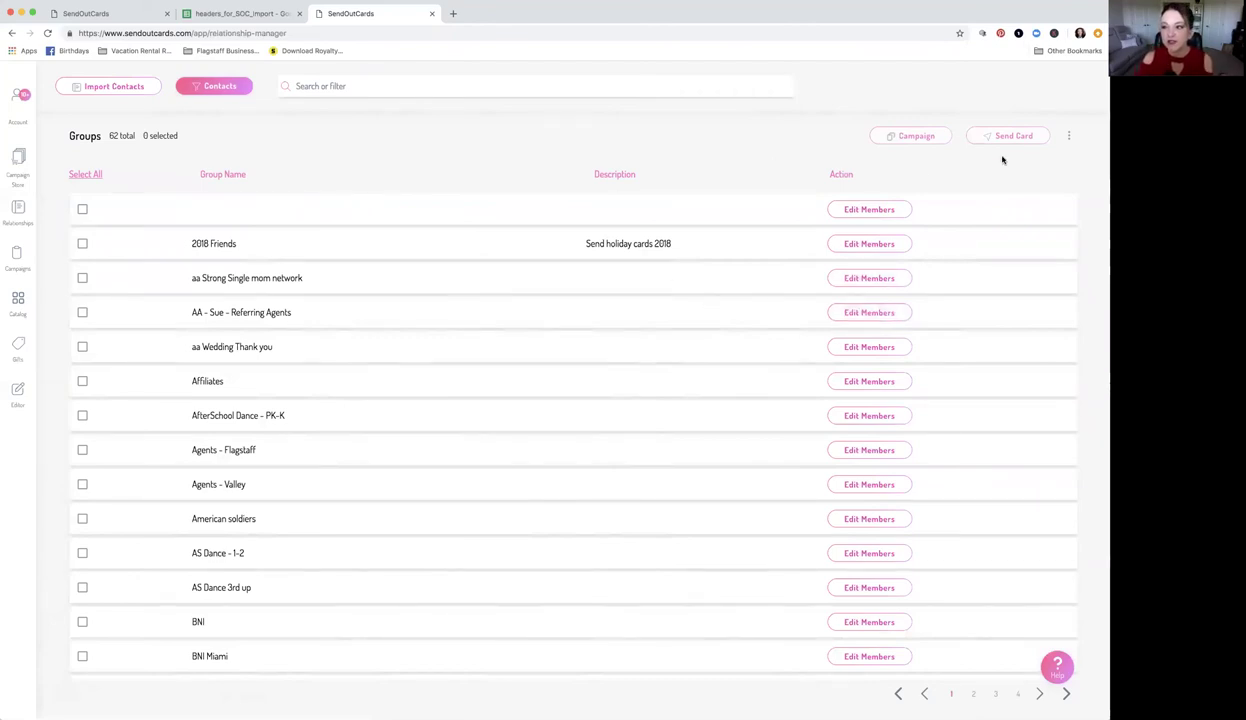
pyautogui.click(1069, 136)
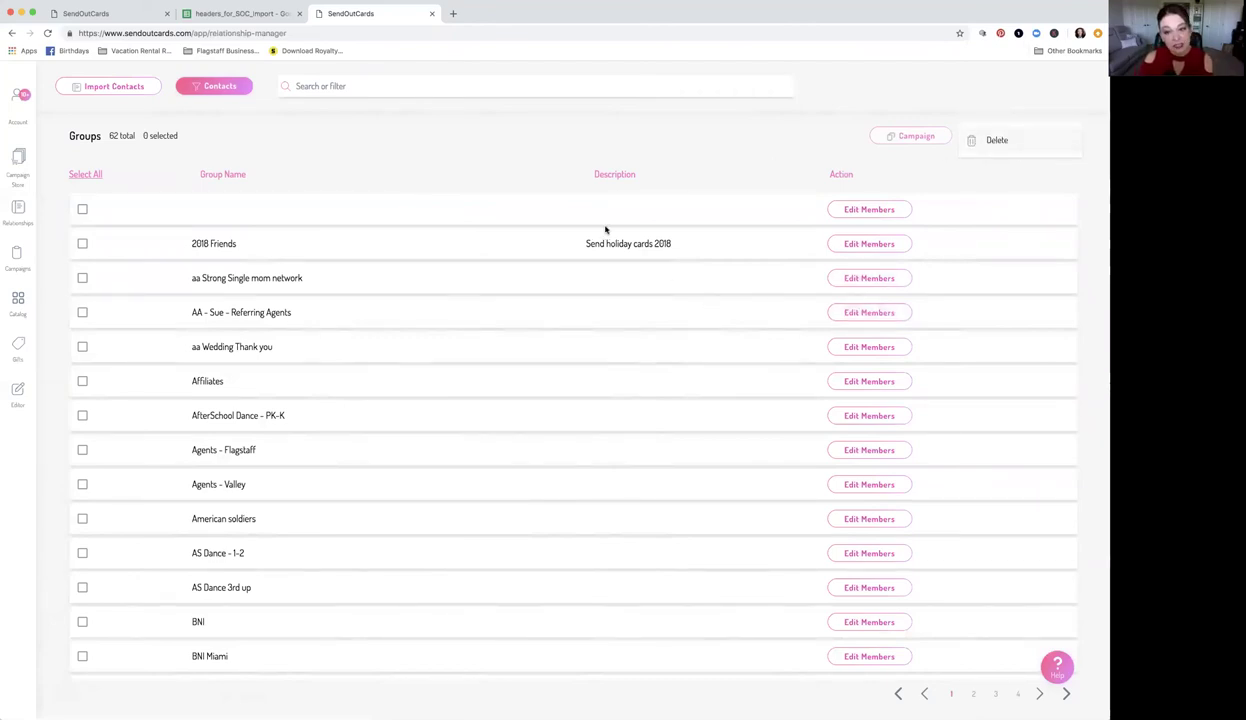
pyautogui.click(427, 172)
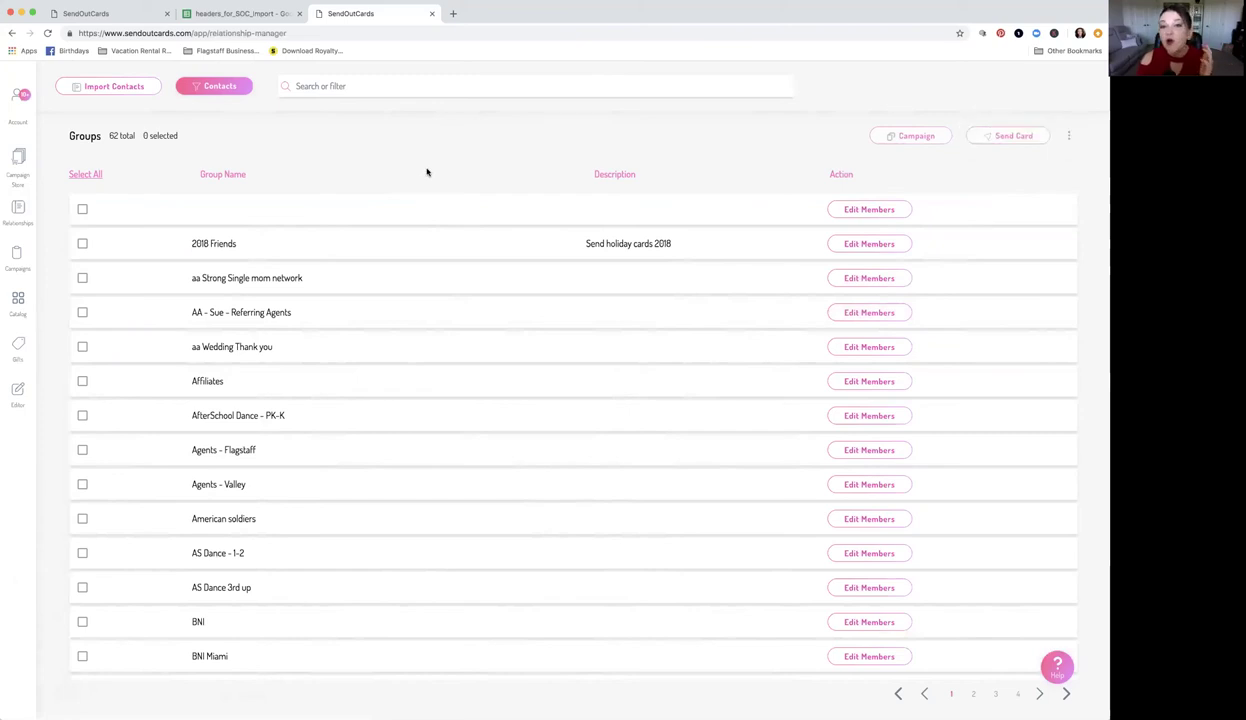